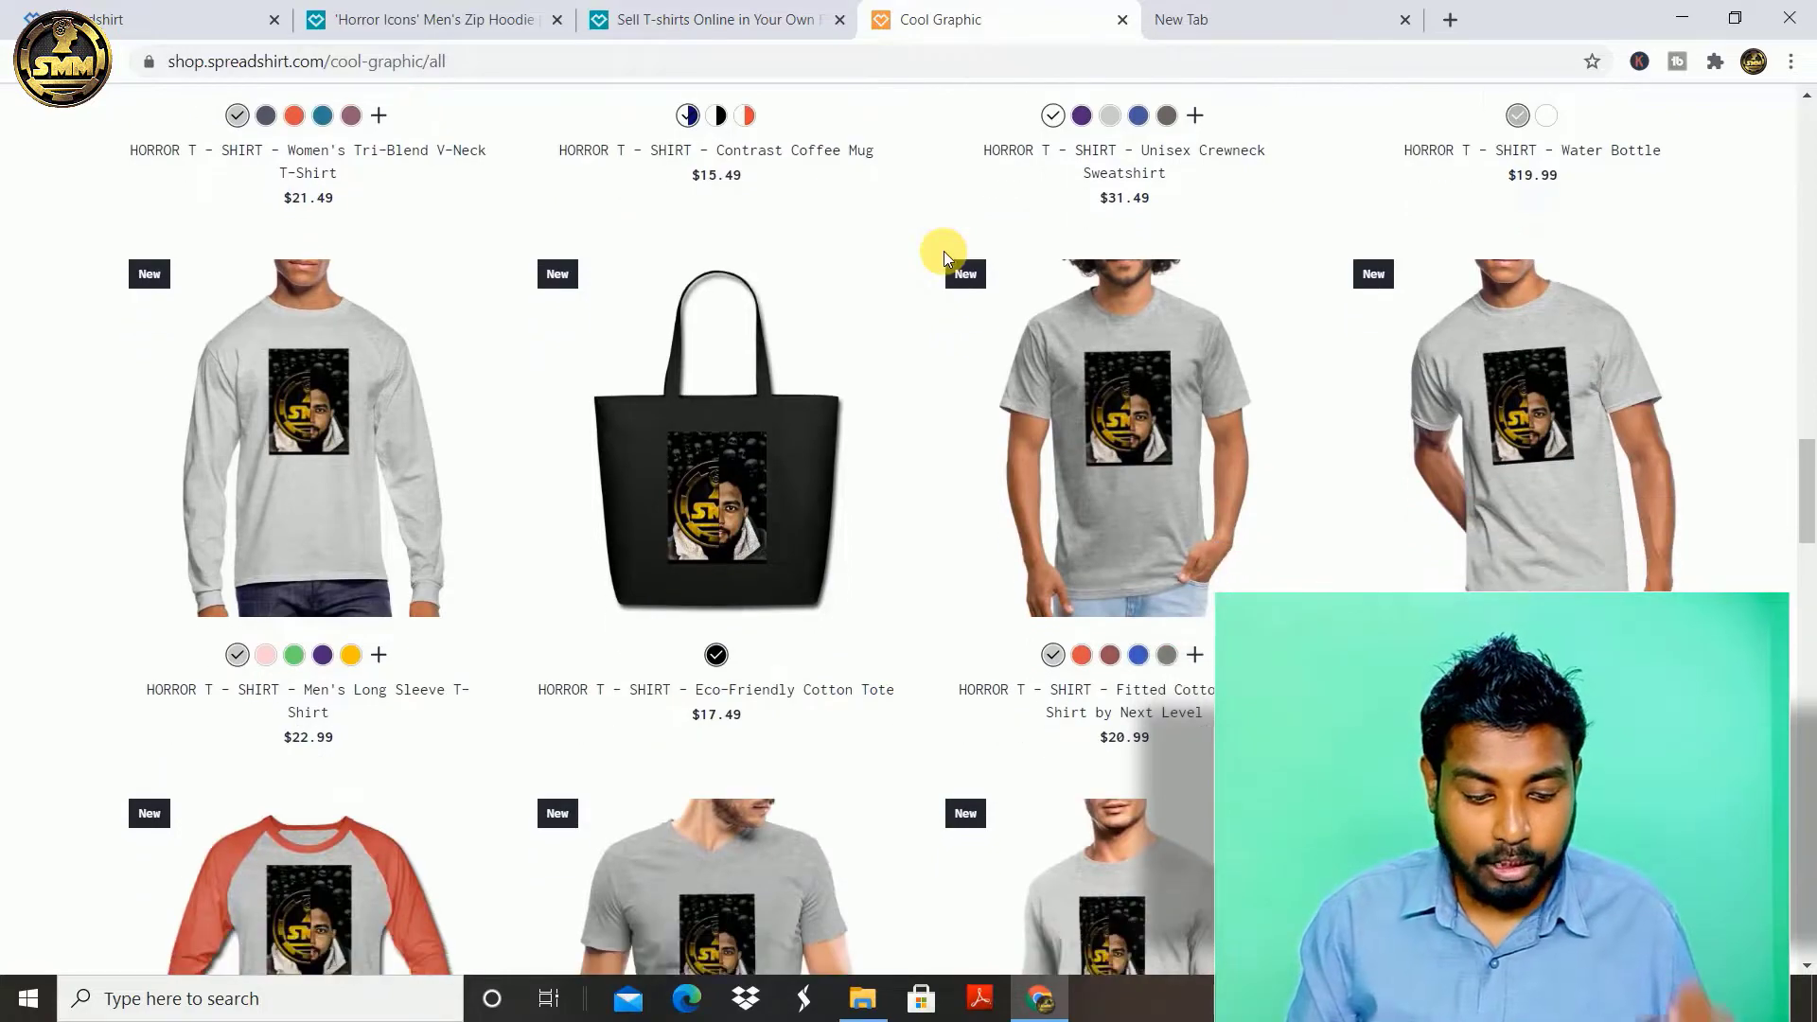
Step: Look through the product range on the Cool Graphic shop's all-products page
{"action": "scroll", "coordinate": [945, 252], "scroll_direction": "down", "scroll_amount": 1}
{"action": "scroll", "coordinate": [944, 251], "scroll_direction": "down", "scroll_amount": 15}
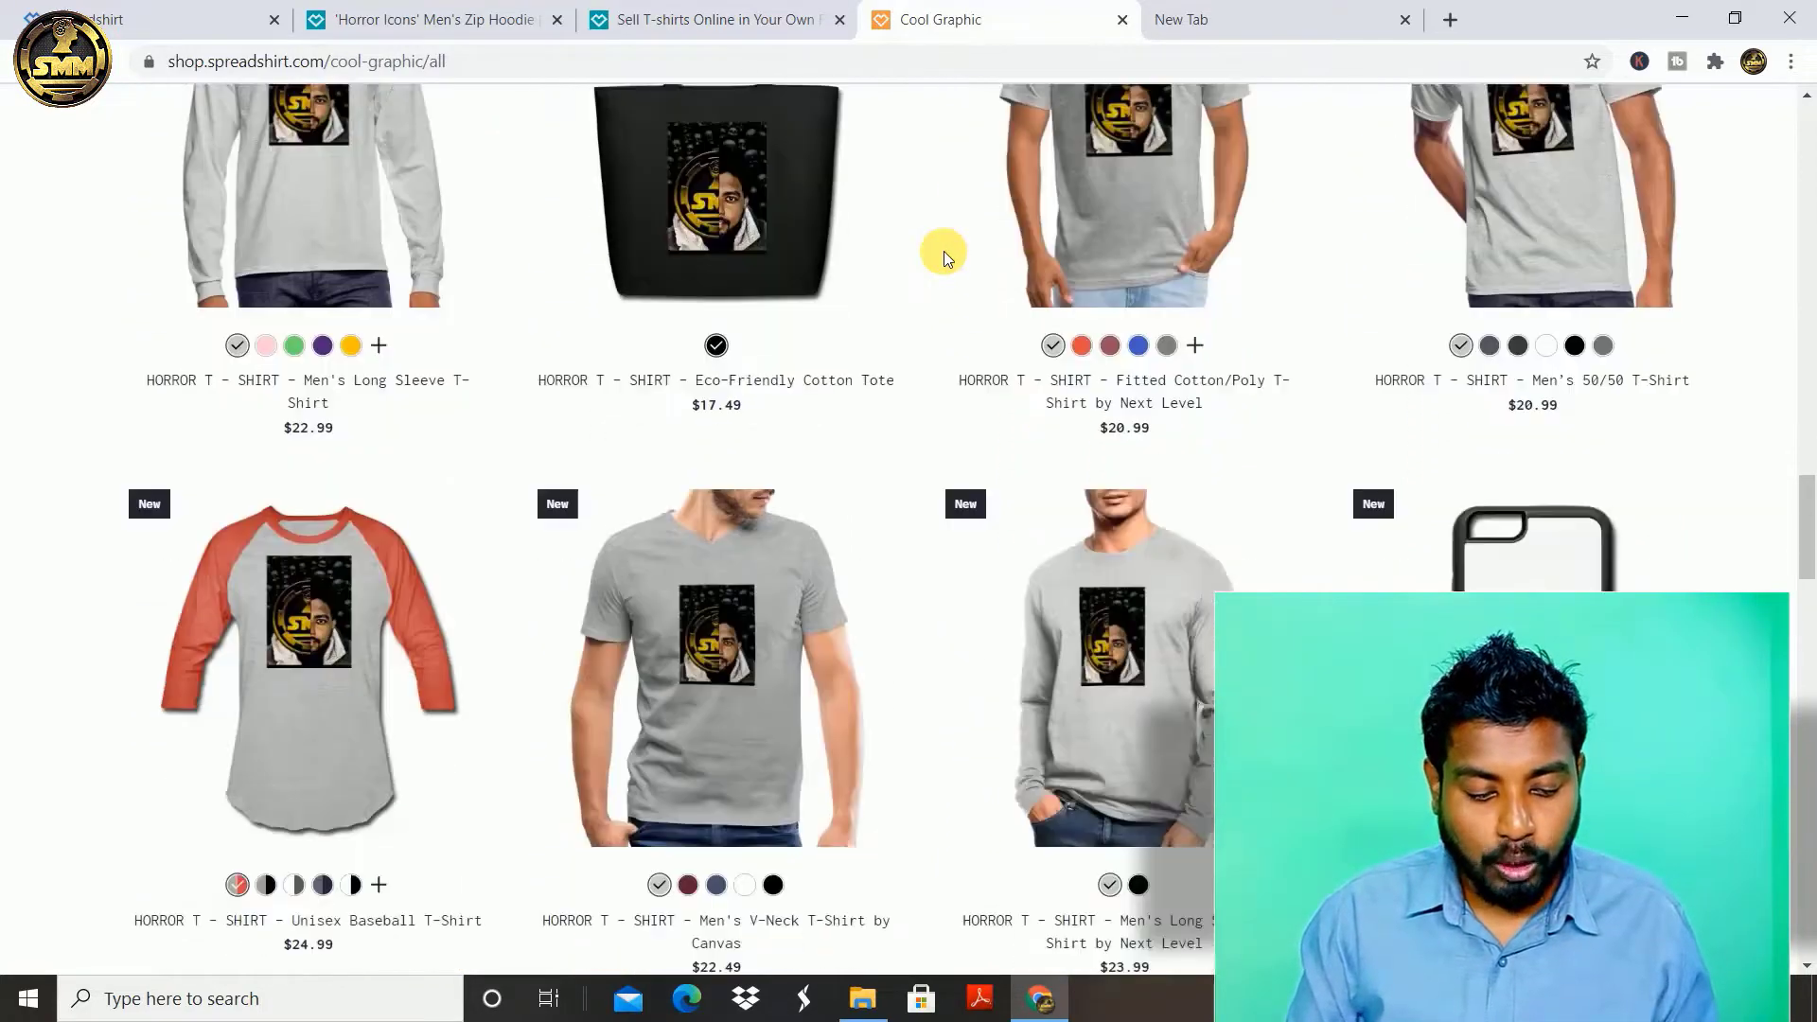
{"action": "scroll", "coordinate": [945, 252], "scroll_direction": "down", "scroll_amount": 5}
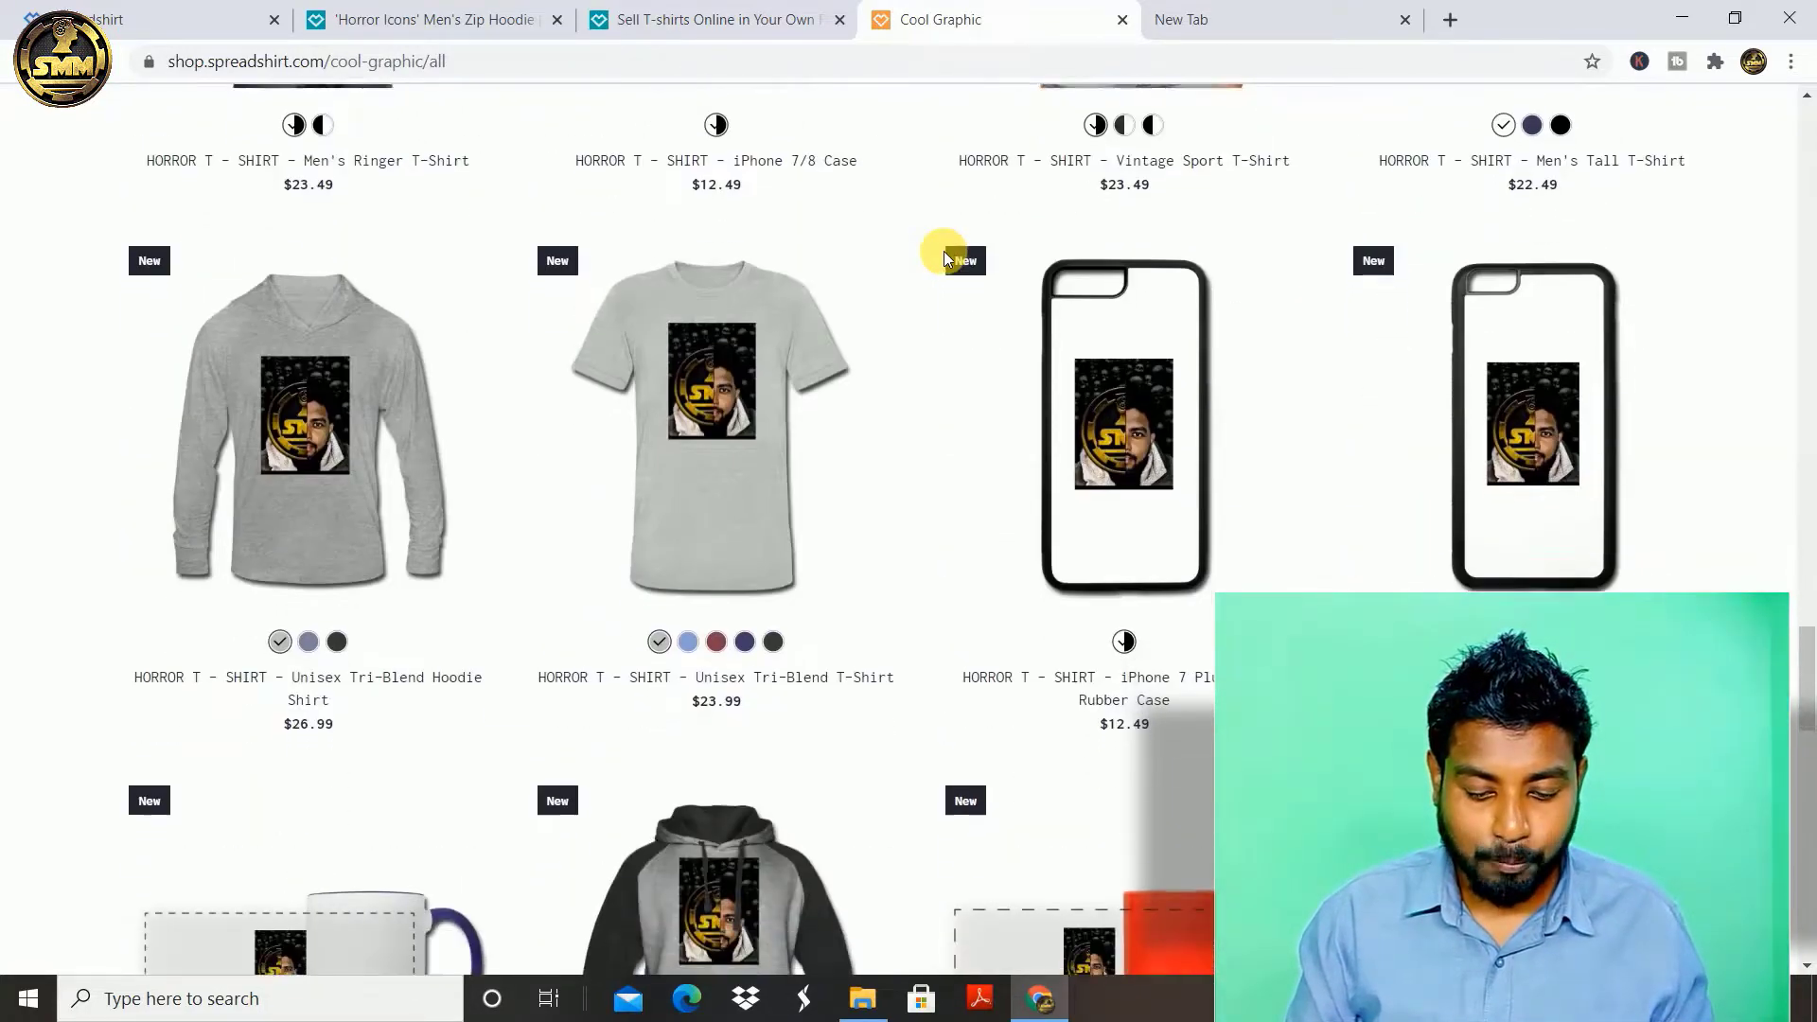
{"action": "scroll", "coordinate": [945, 252], "scroll_direction": "down", "scroll_amount": 7}
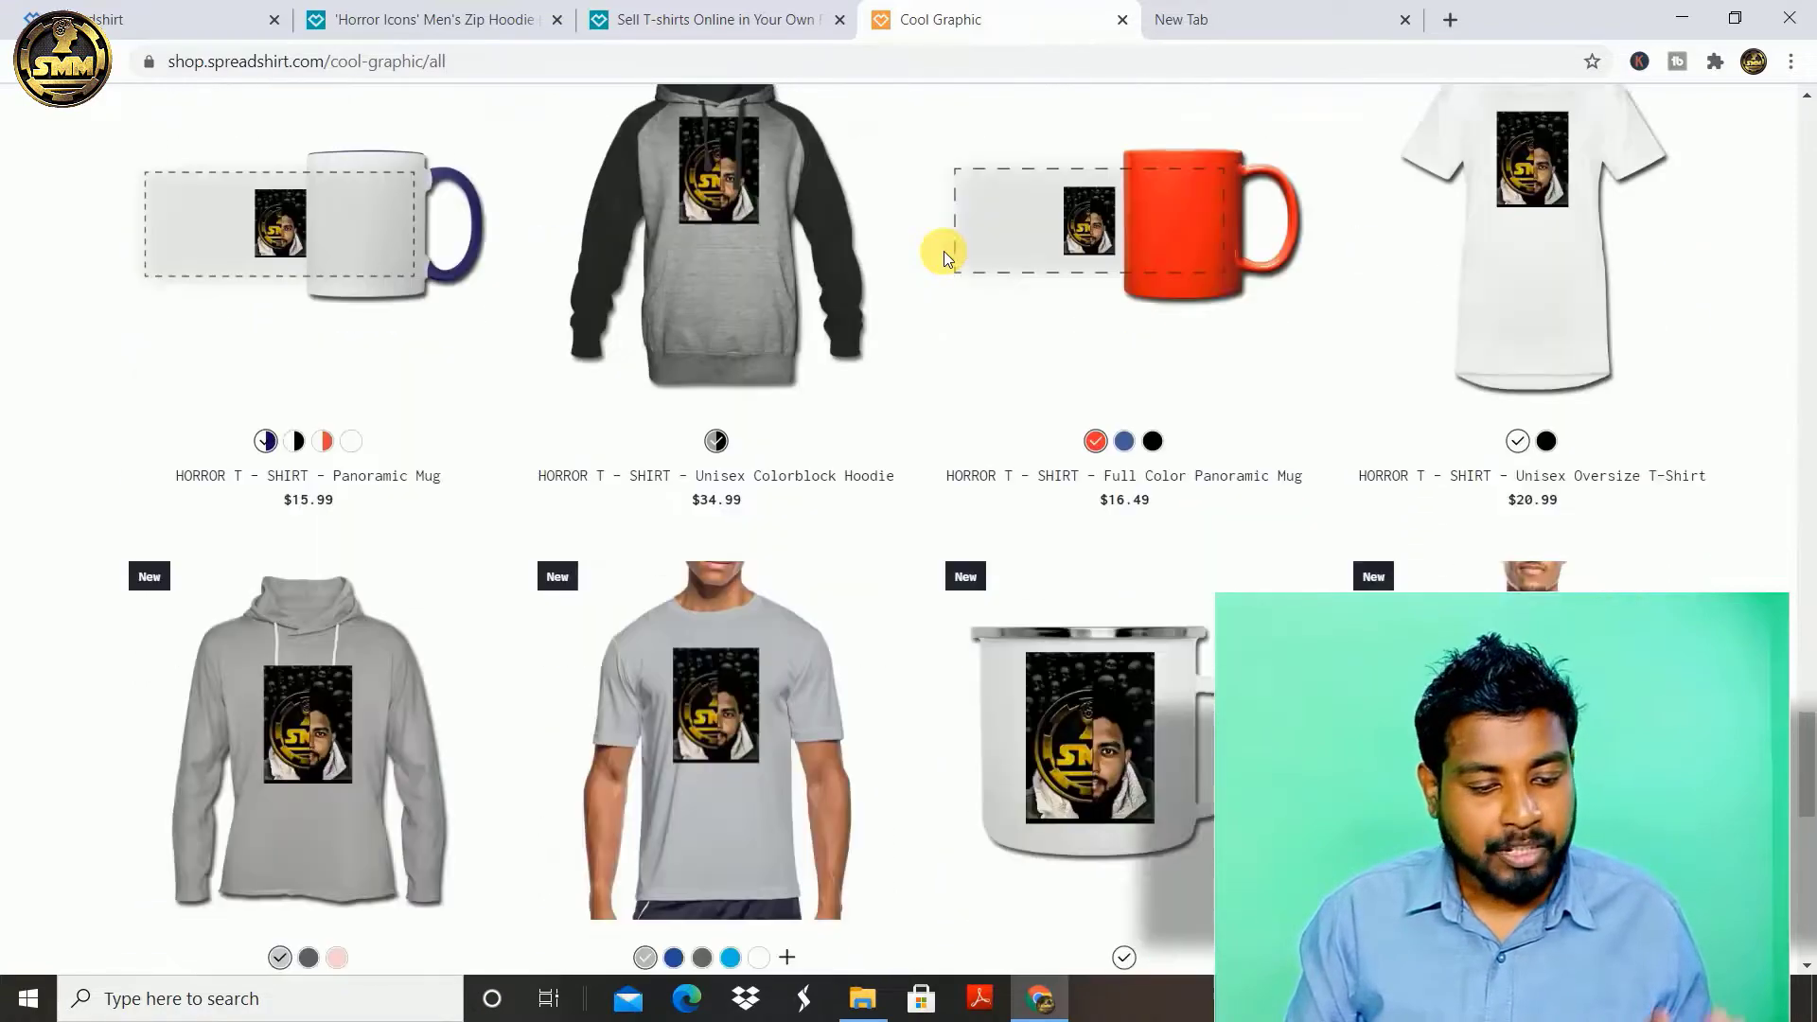
{"action": "scroll", "coordinate": [945, 252], "scroll_direction": "down", "scroll_amount": 10}
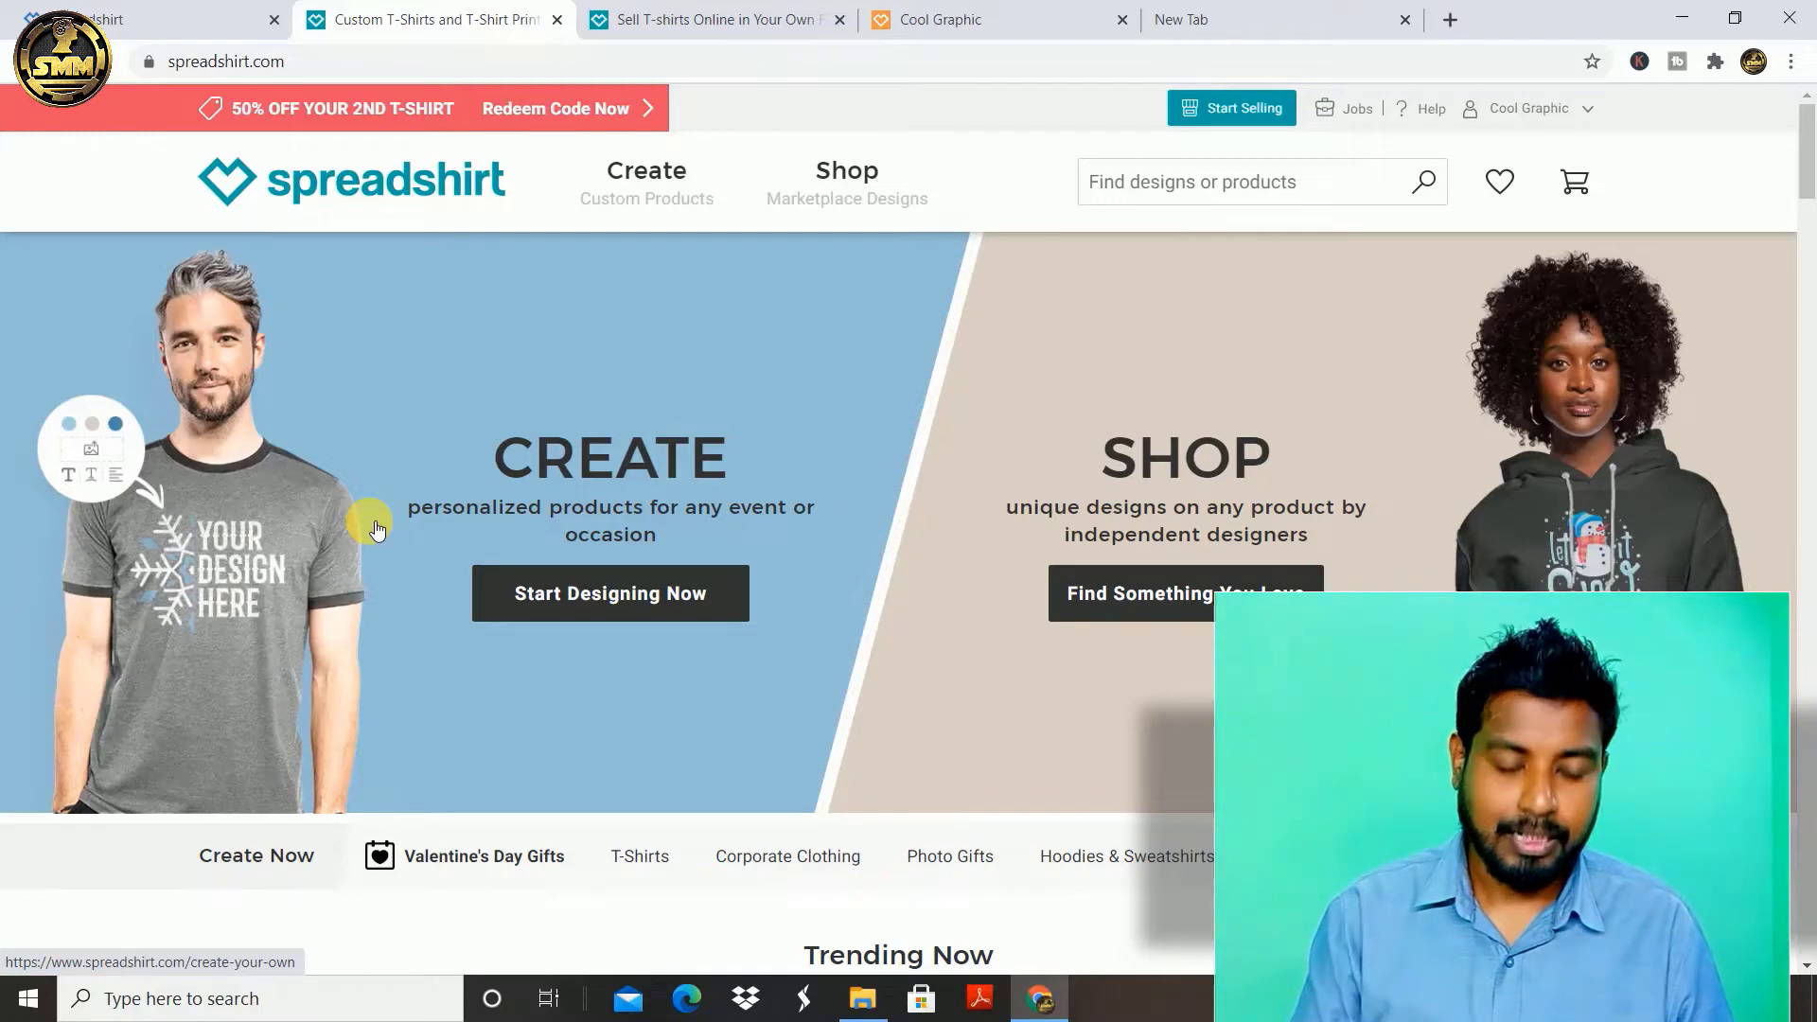
Step: Examine the Spreadshirt home page from the Create and Shop banners through to the Turn Your Designs into Profit section
{"action": "scroll", "coordinate": [377, 530], "scroll_direction": "down", "scroll_amount": 1}
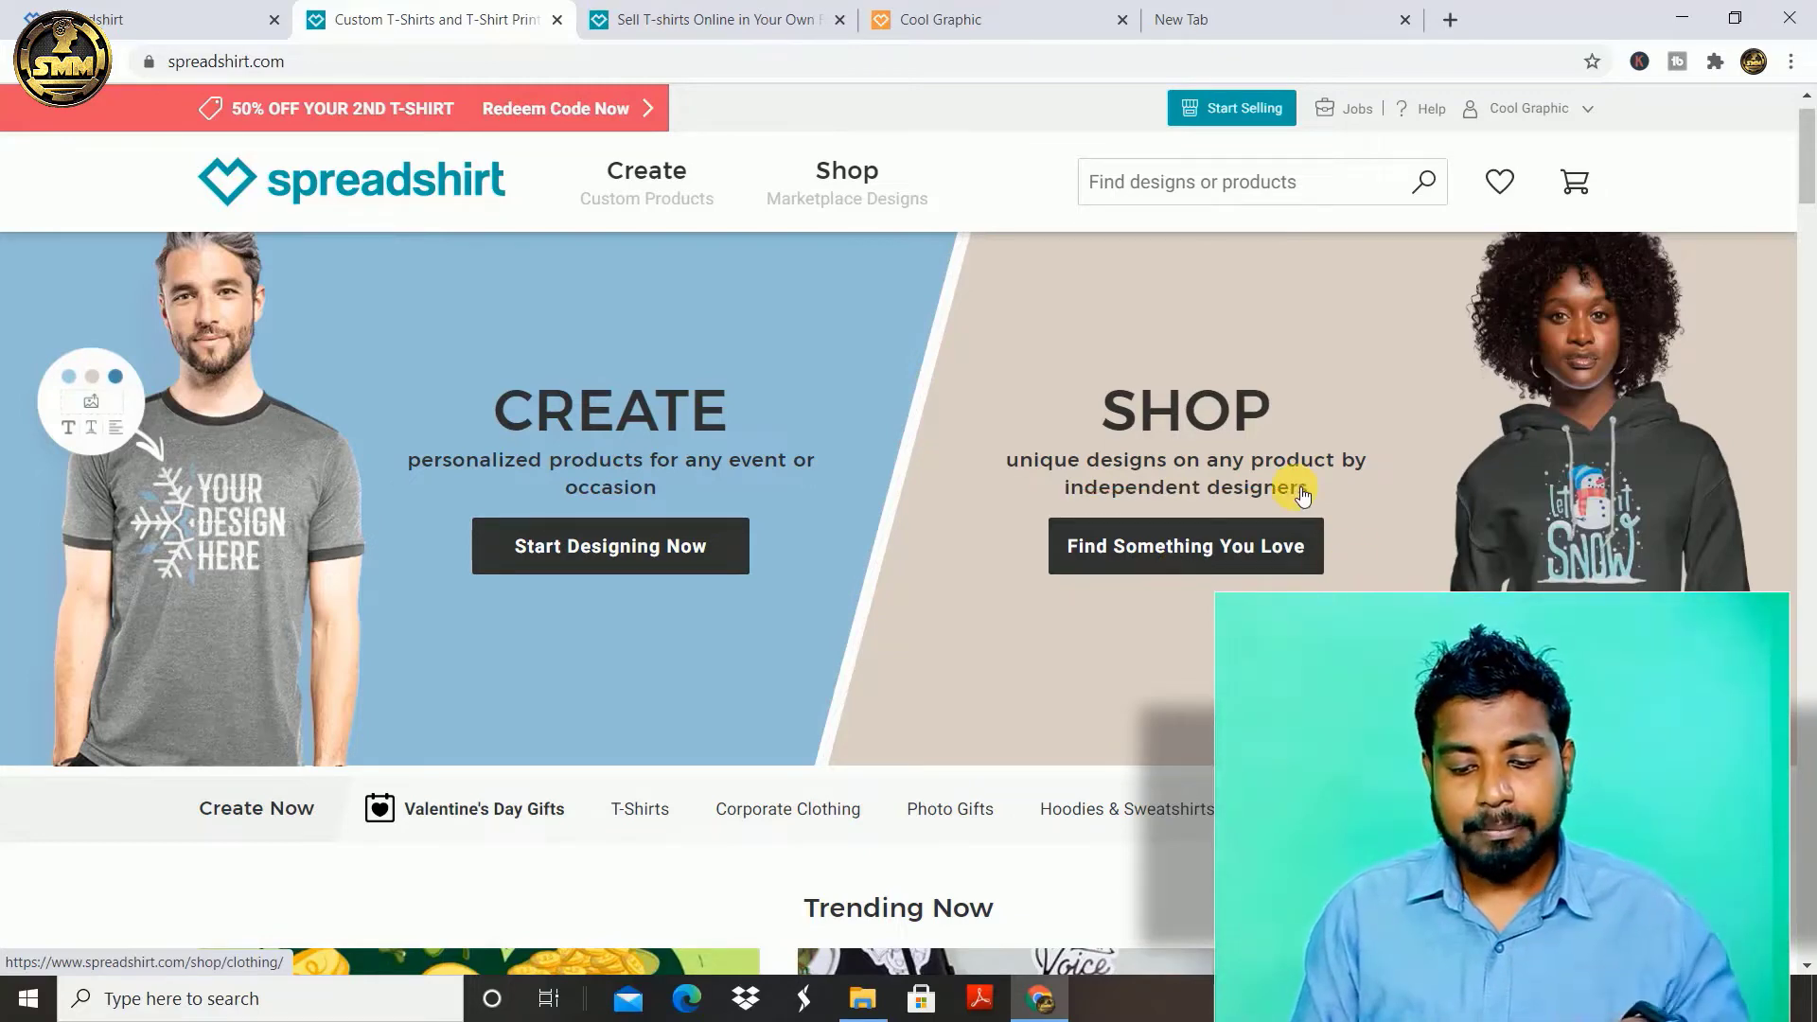
{"action": "scroll", "coordinate": [1302, 493], "scroll_direction": "down", "scroll_amount": 5}
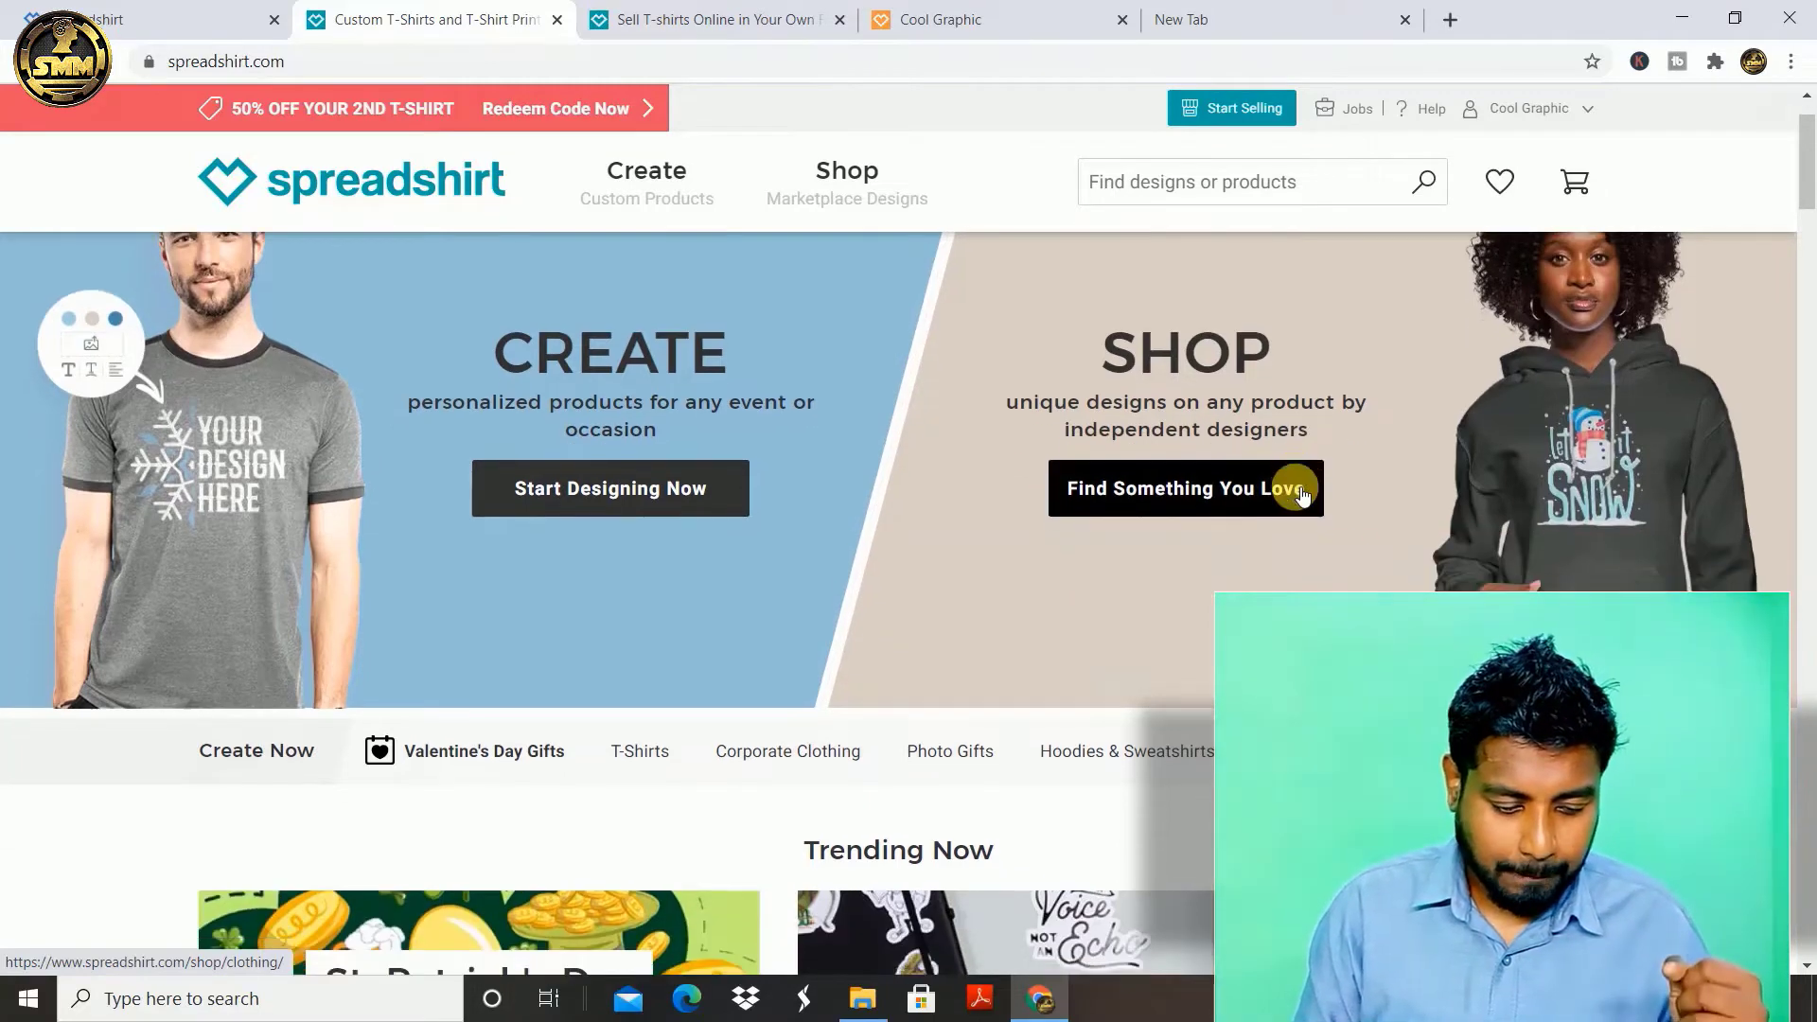
{"action": "scroll", "coordinate": [1297, 491], "scroll_direction": "down", "scroll_amount": 1}
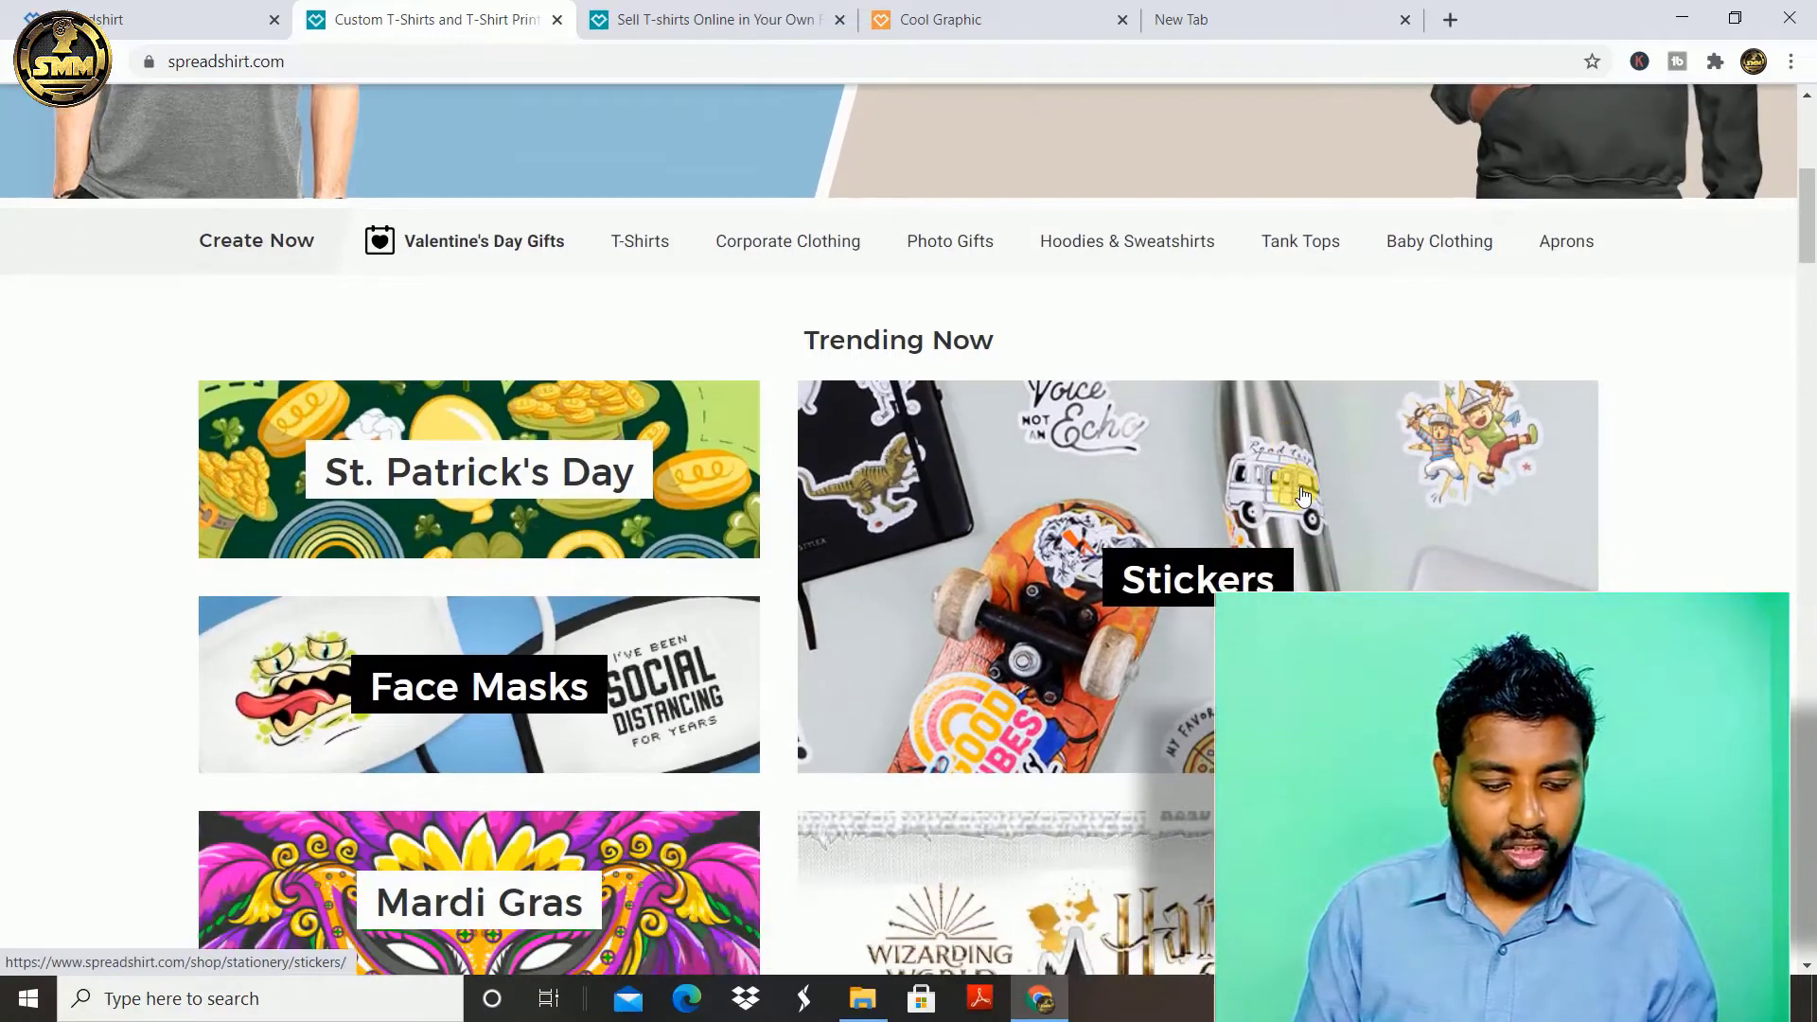
{"action": "scroll", "coordinate": [1303, 493], "scroll_direction": "down", "scroll_amount": 3}
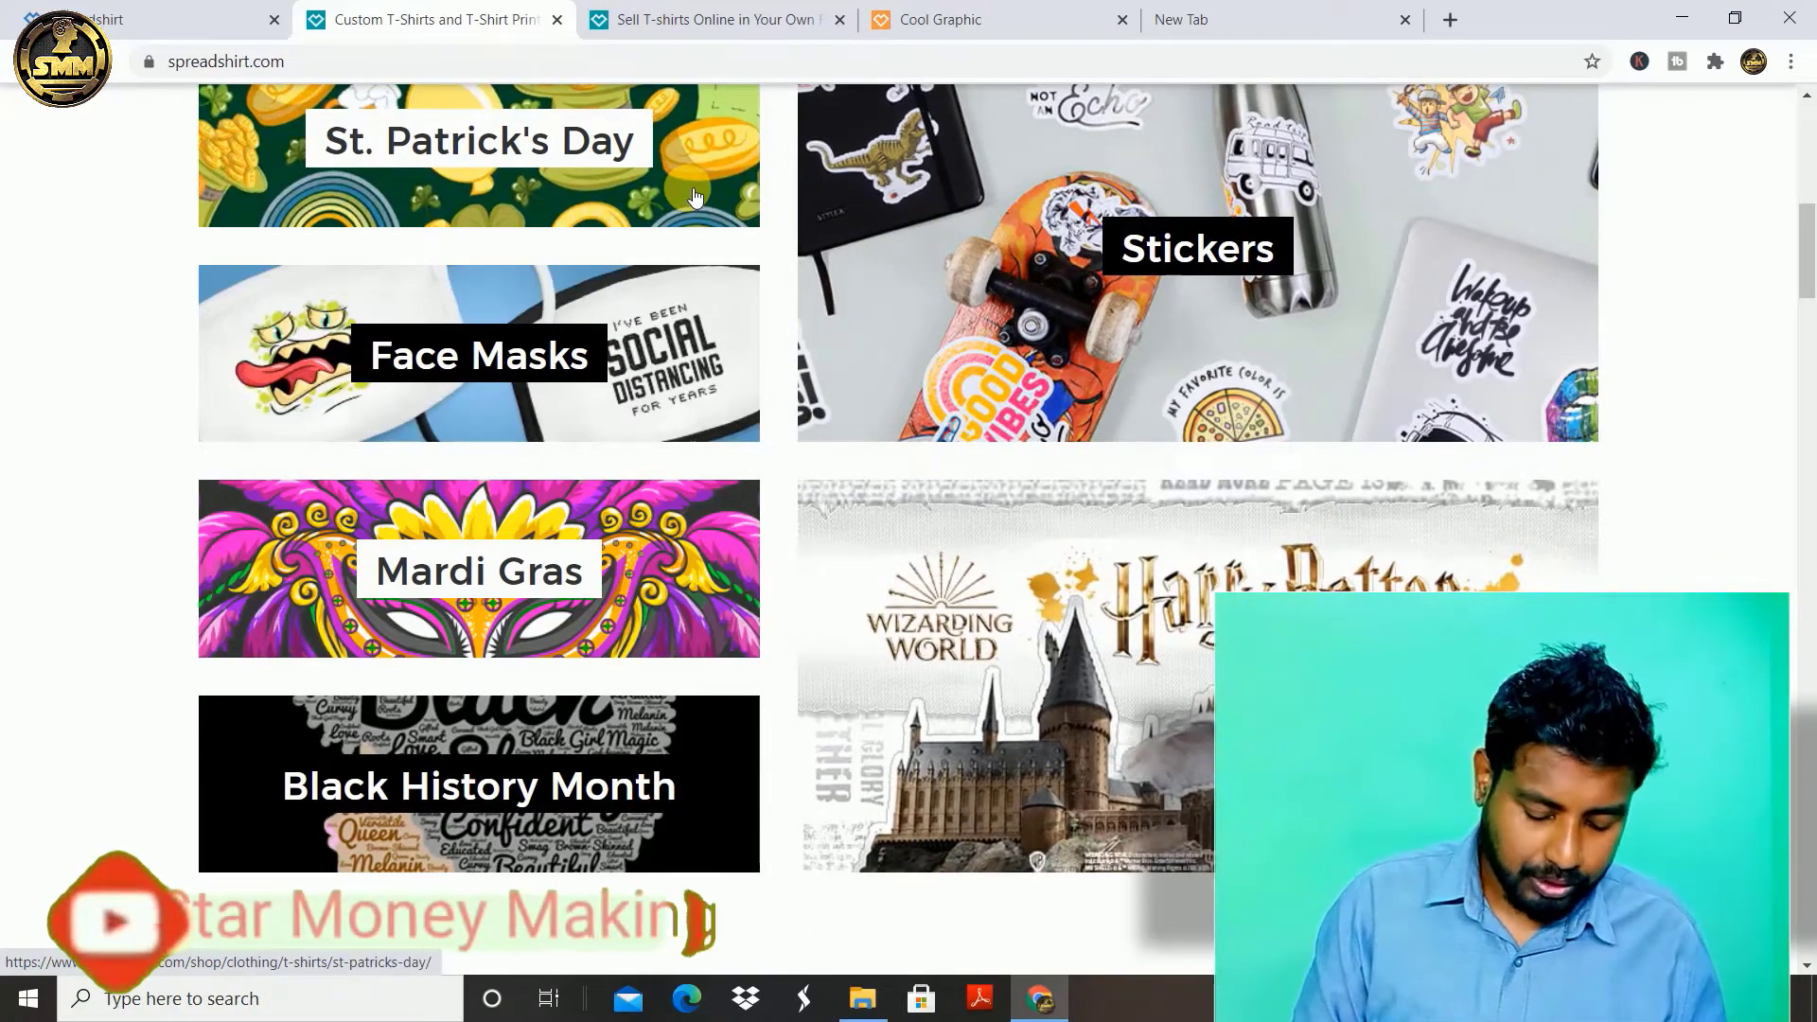
{"action": "scroll", "coordinate": [694, 196], "scroll_direction": "down", "scroll_amount": 7}
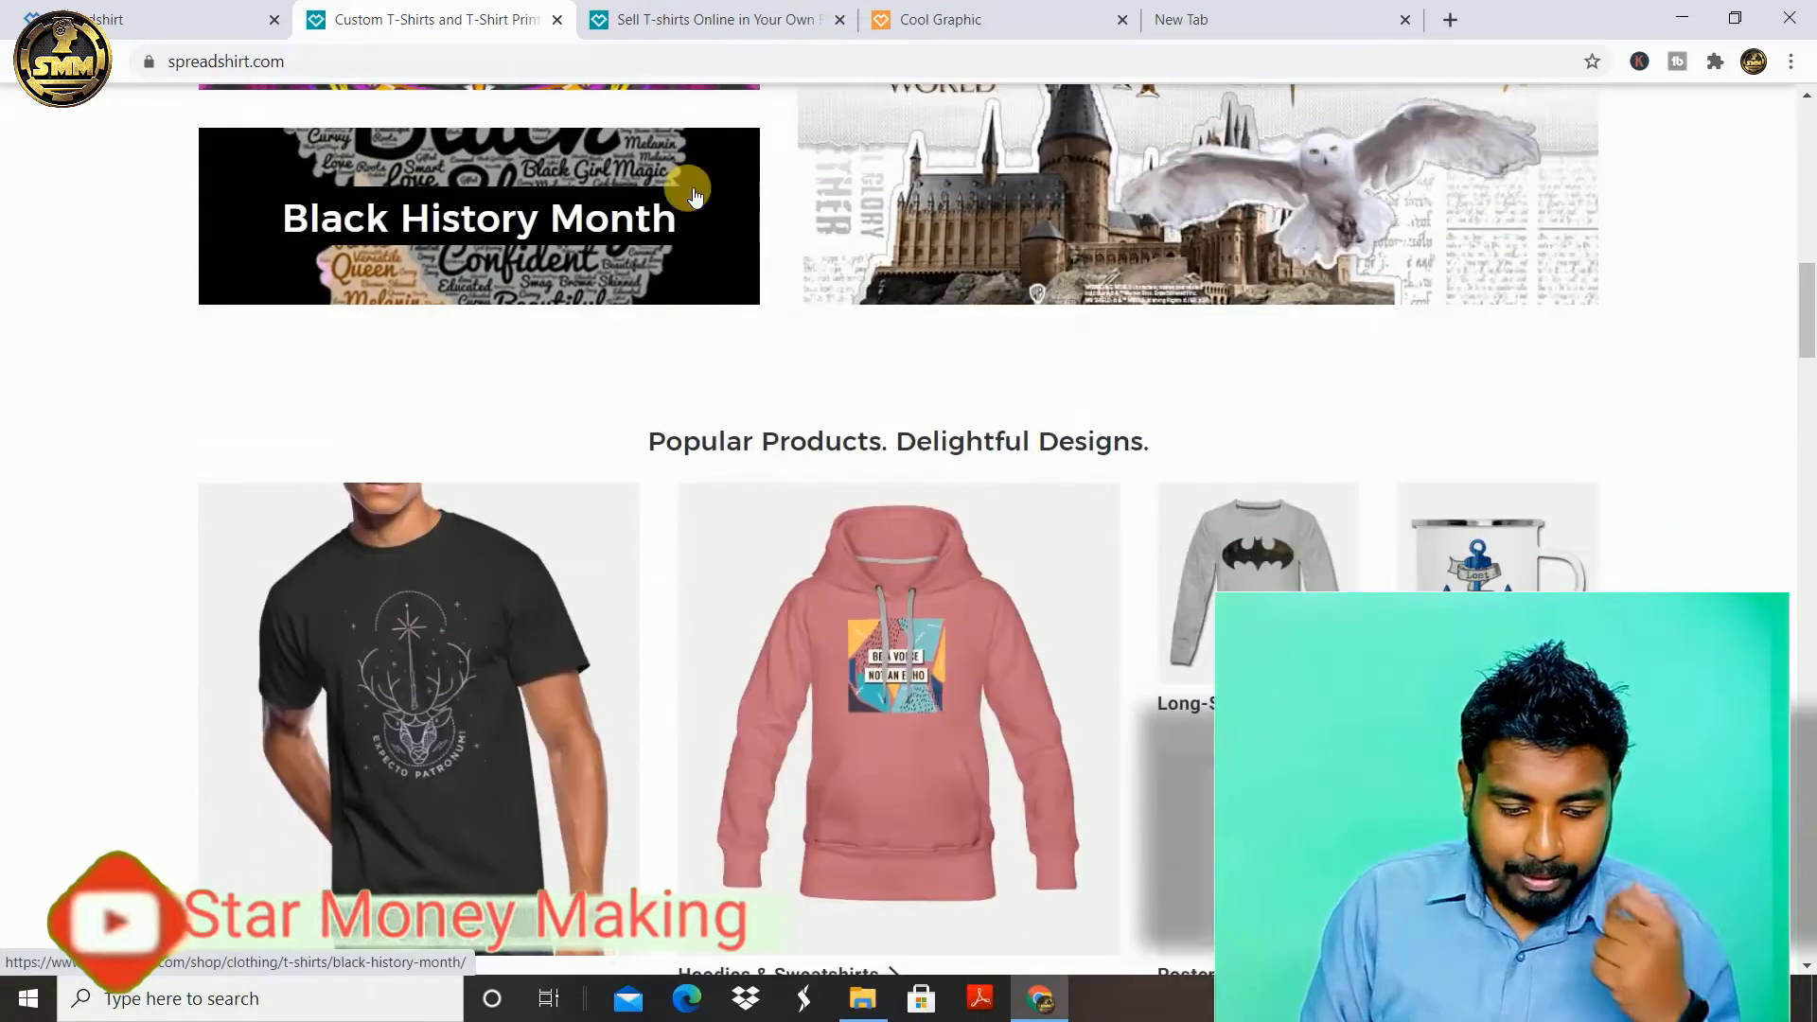
{"action": "scroll", "coordinate": [693, 194], "scroll_direction": "down", "scroll_amount": 2}
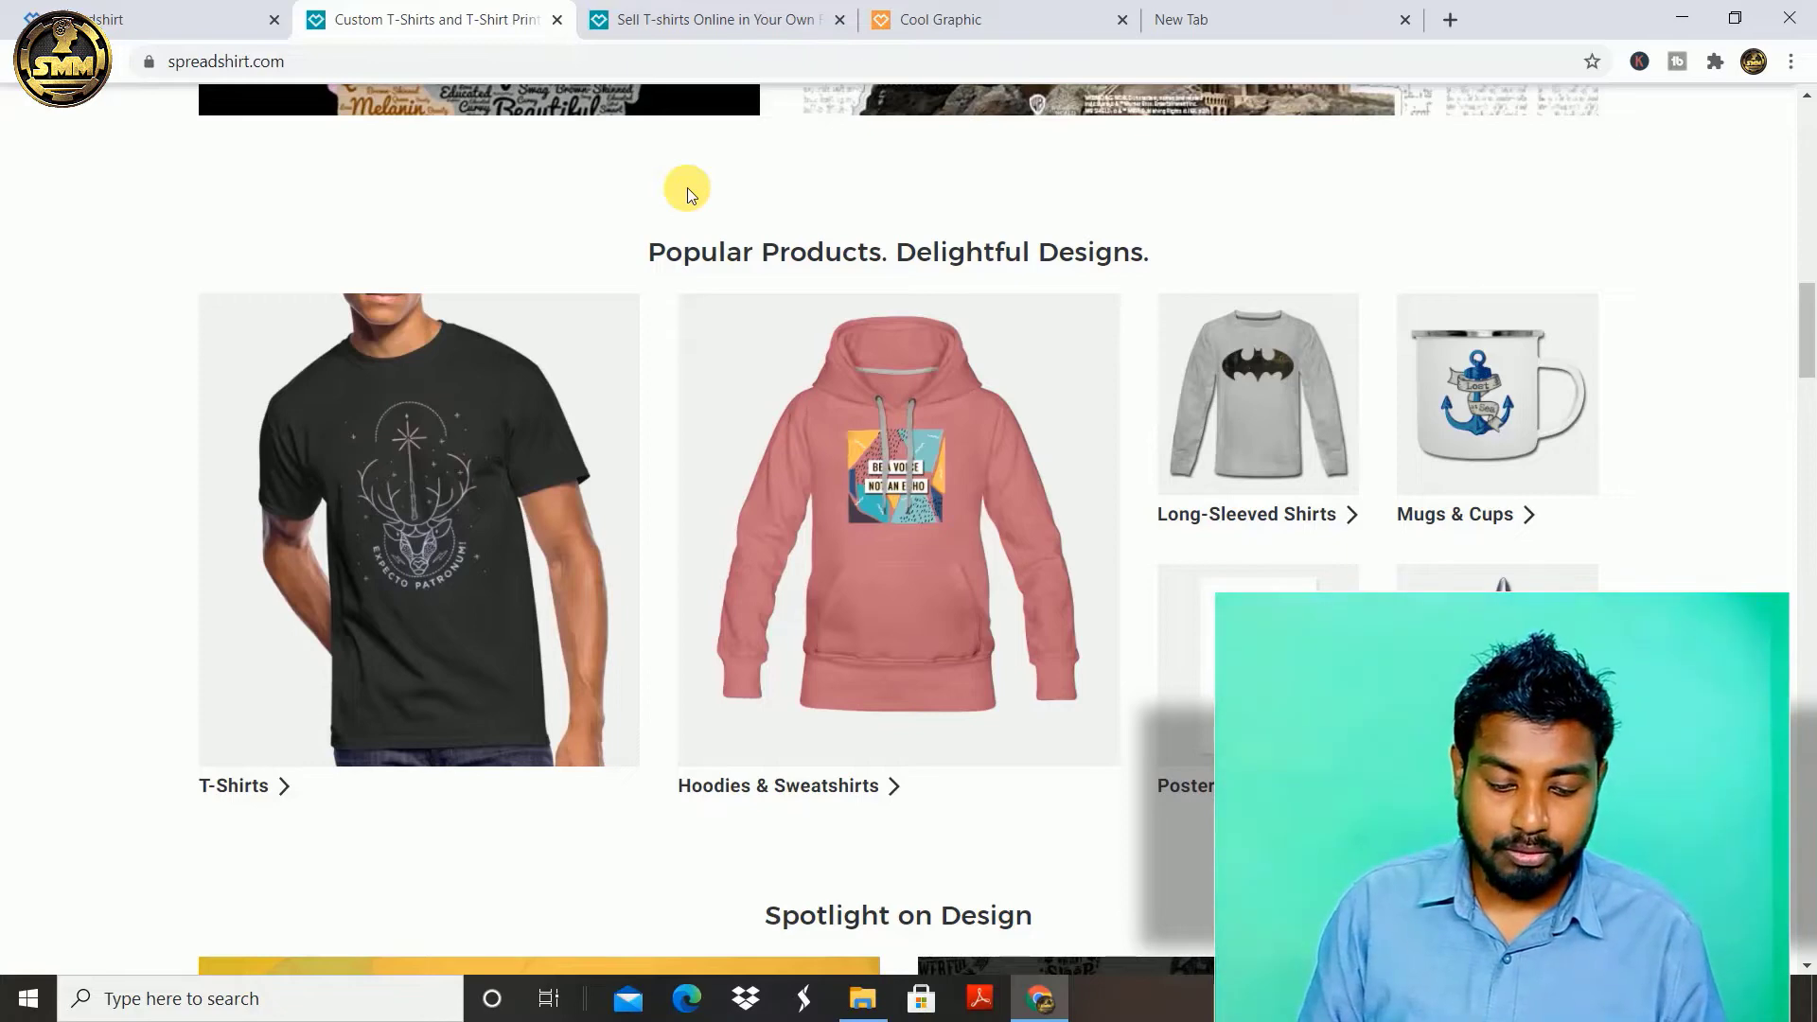
{"action": "scroll", "coordinate": [687, 187], "scroll_direction": "down", "scroll_amount": 1}
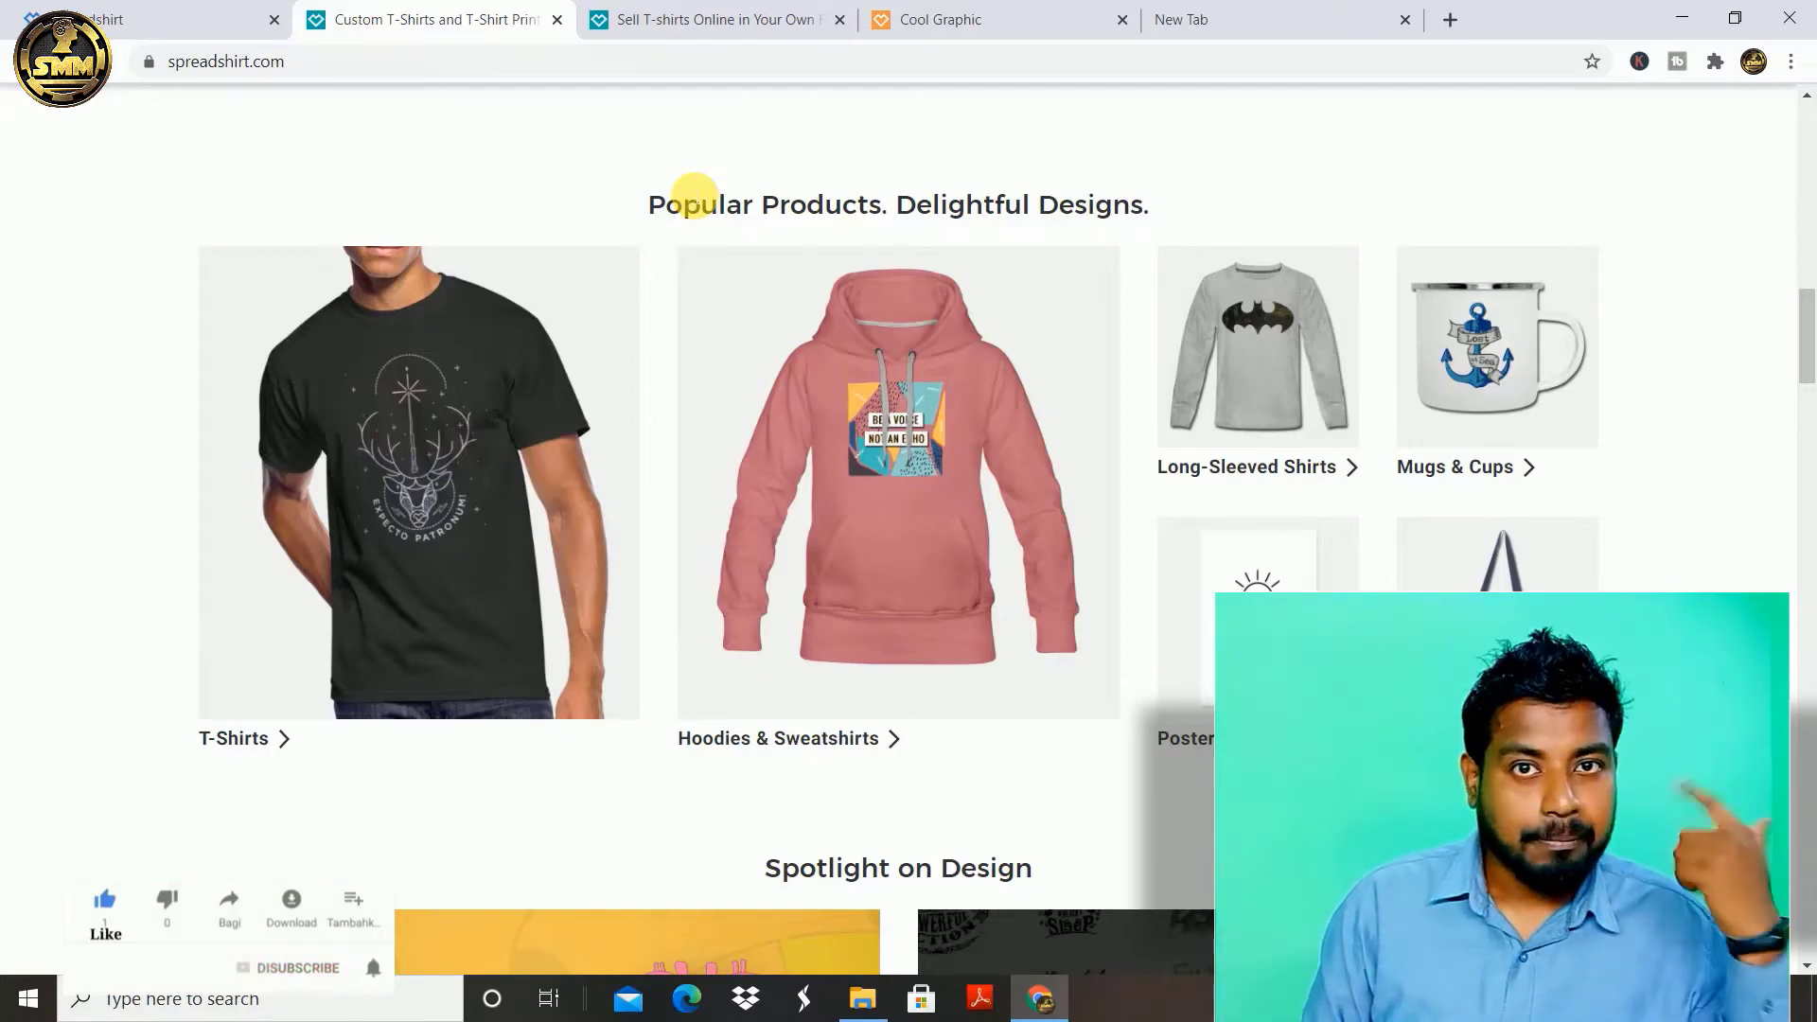
{"action": "scroll", "coordinate": [696, 194], "scroll_direction": "down", "scroll_amount": 1}
{"action": "scroll", "coordinate": [695, 194], "scroll_direction": "down", "scroll_amount": 7}
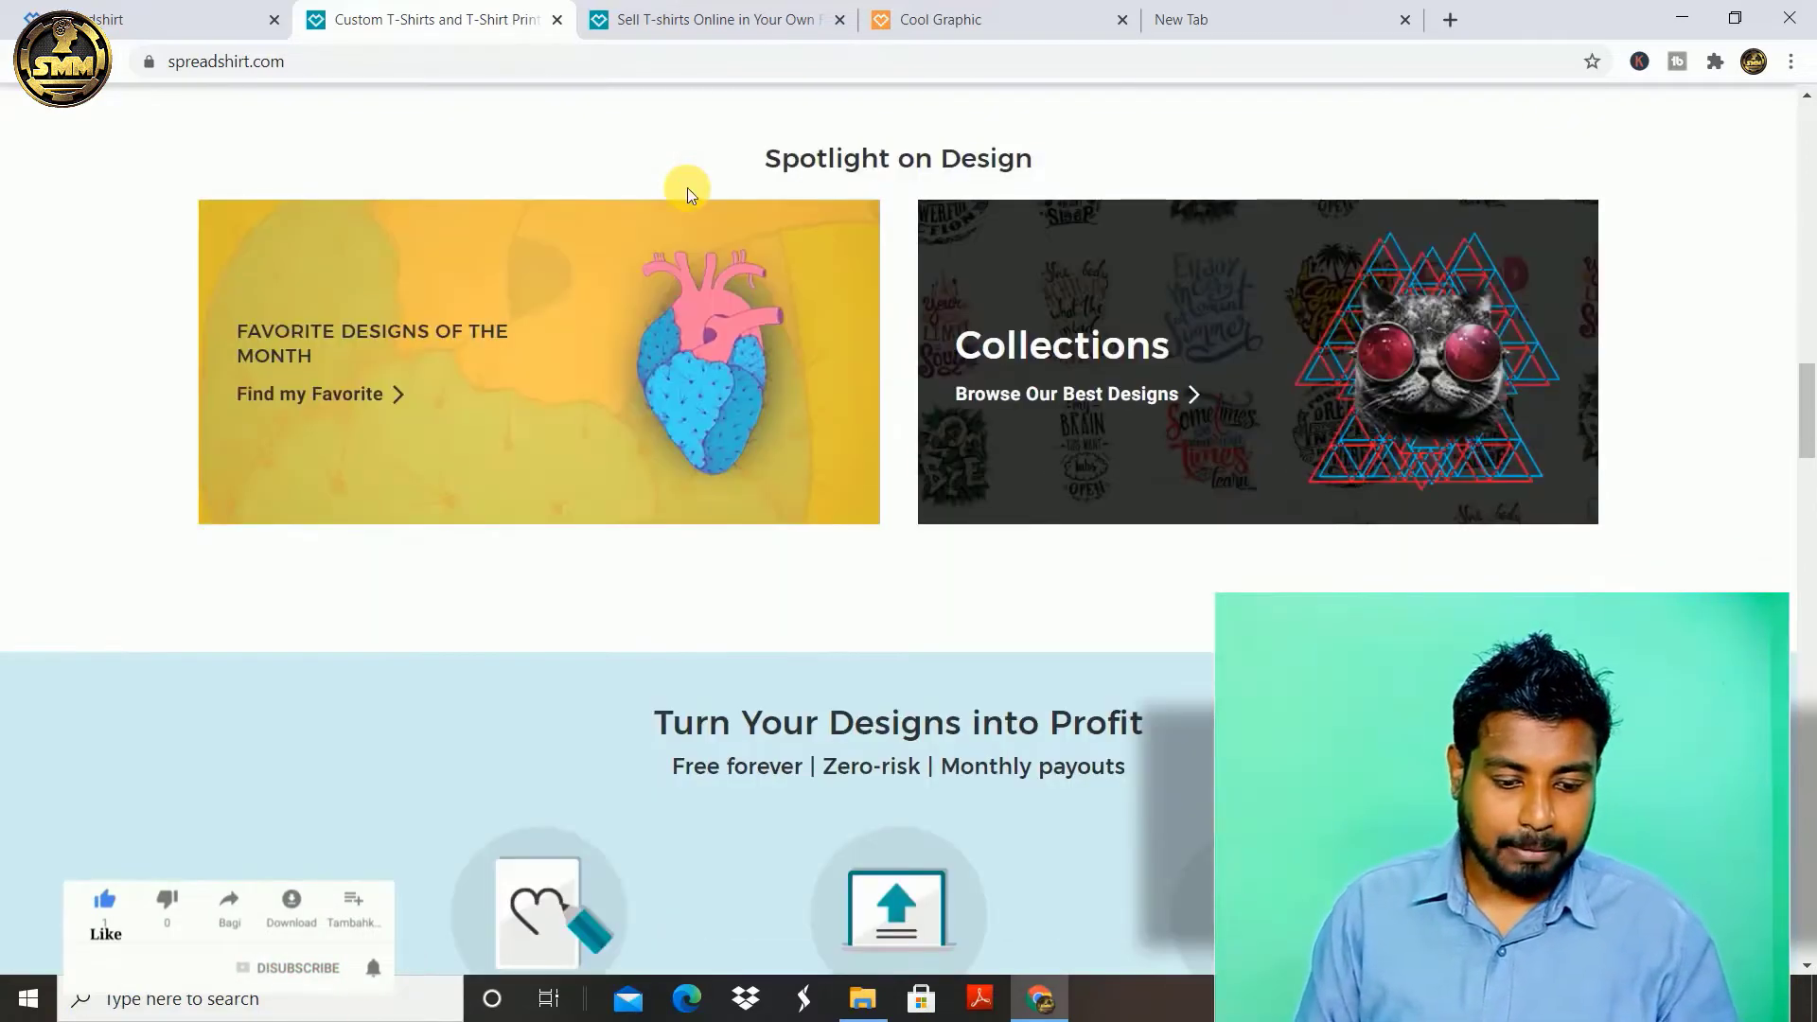
{"action": "scroll", "coordinate": [687, 187], "scroll_direction": "down", "scroll_amount": 3}
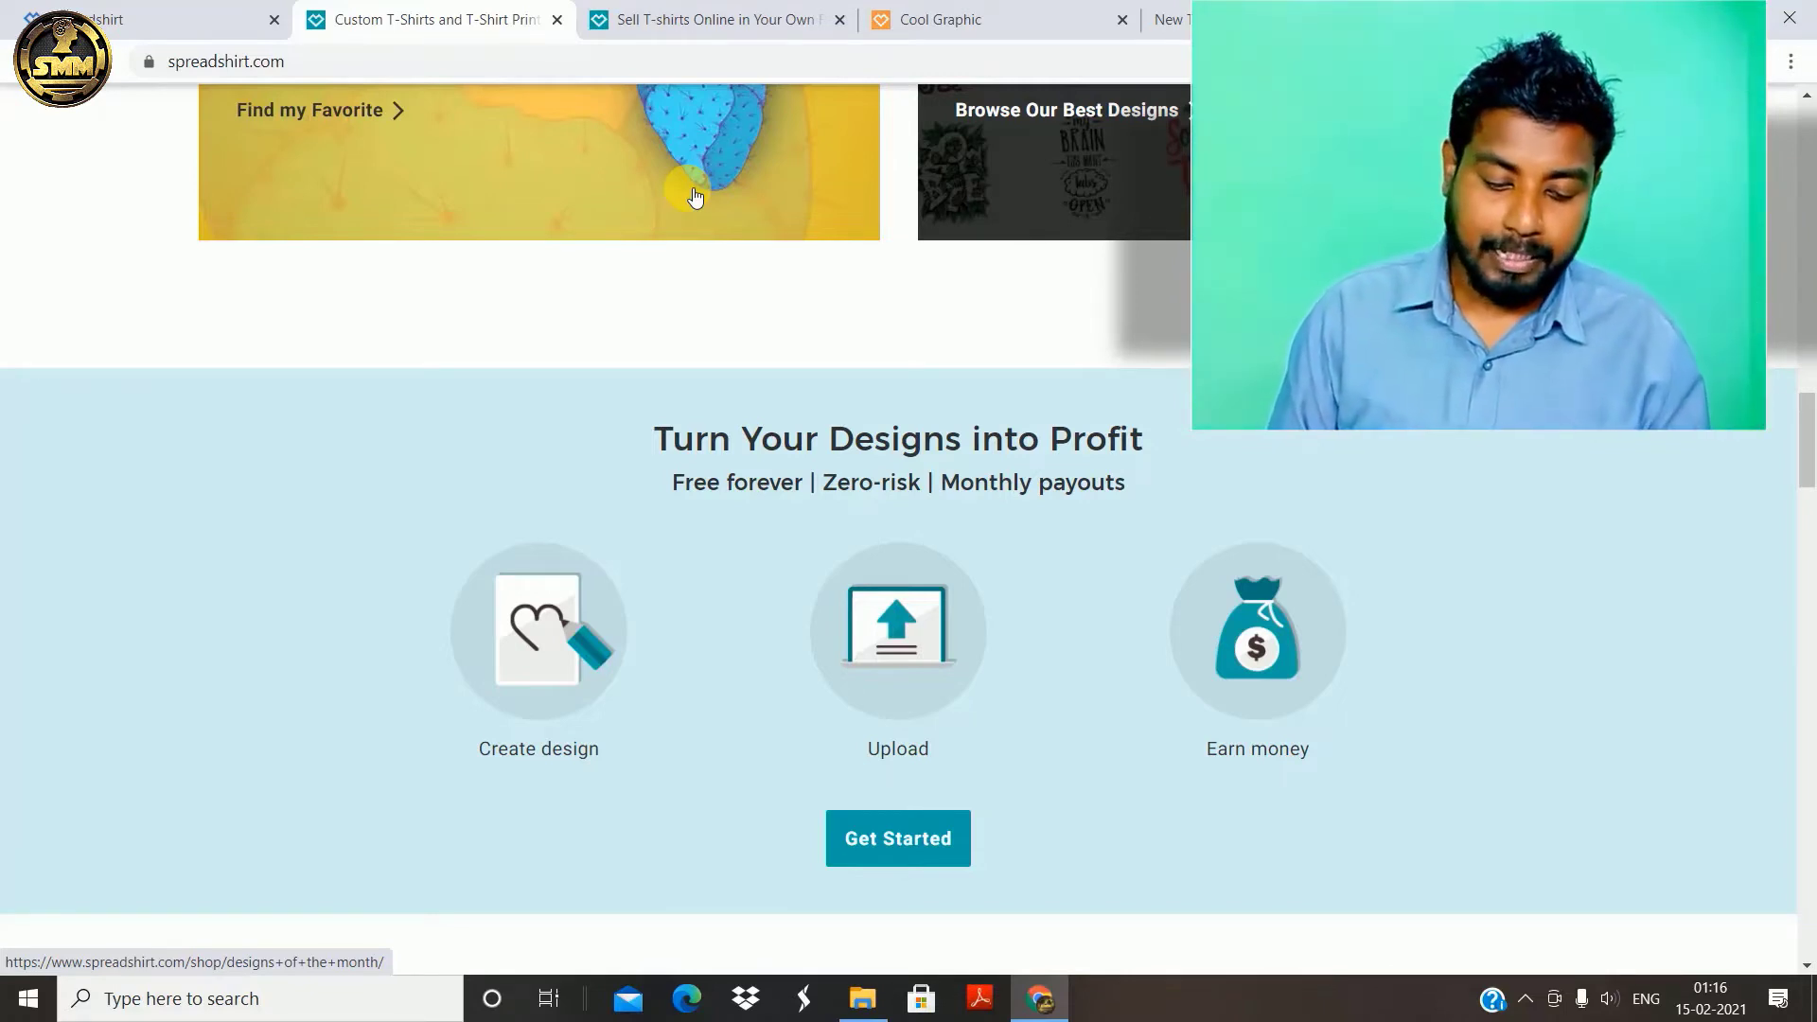
{"action": "scroll", "coordinate": [695, 197], "scroll_direction": "down", "scroll_amount": 1}
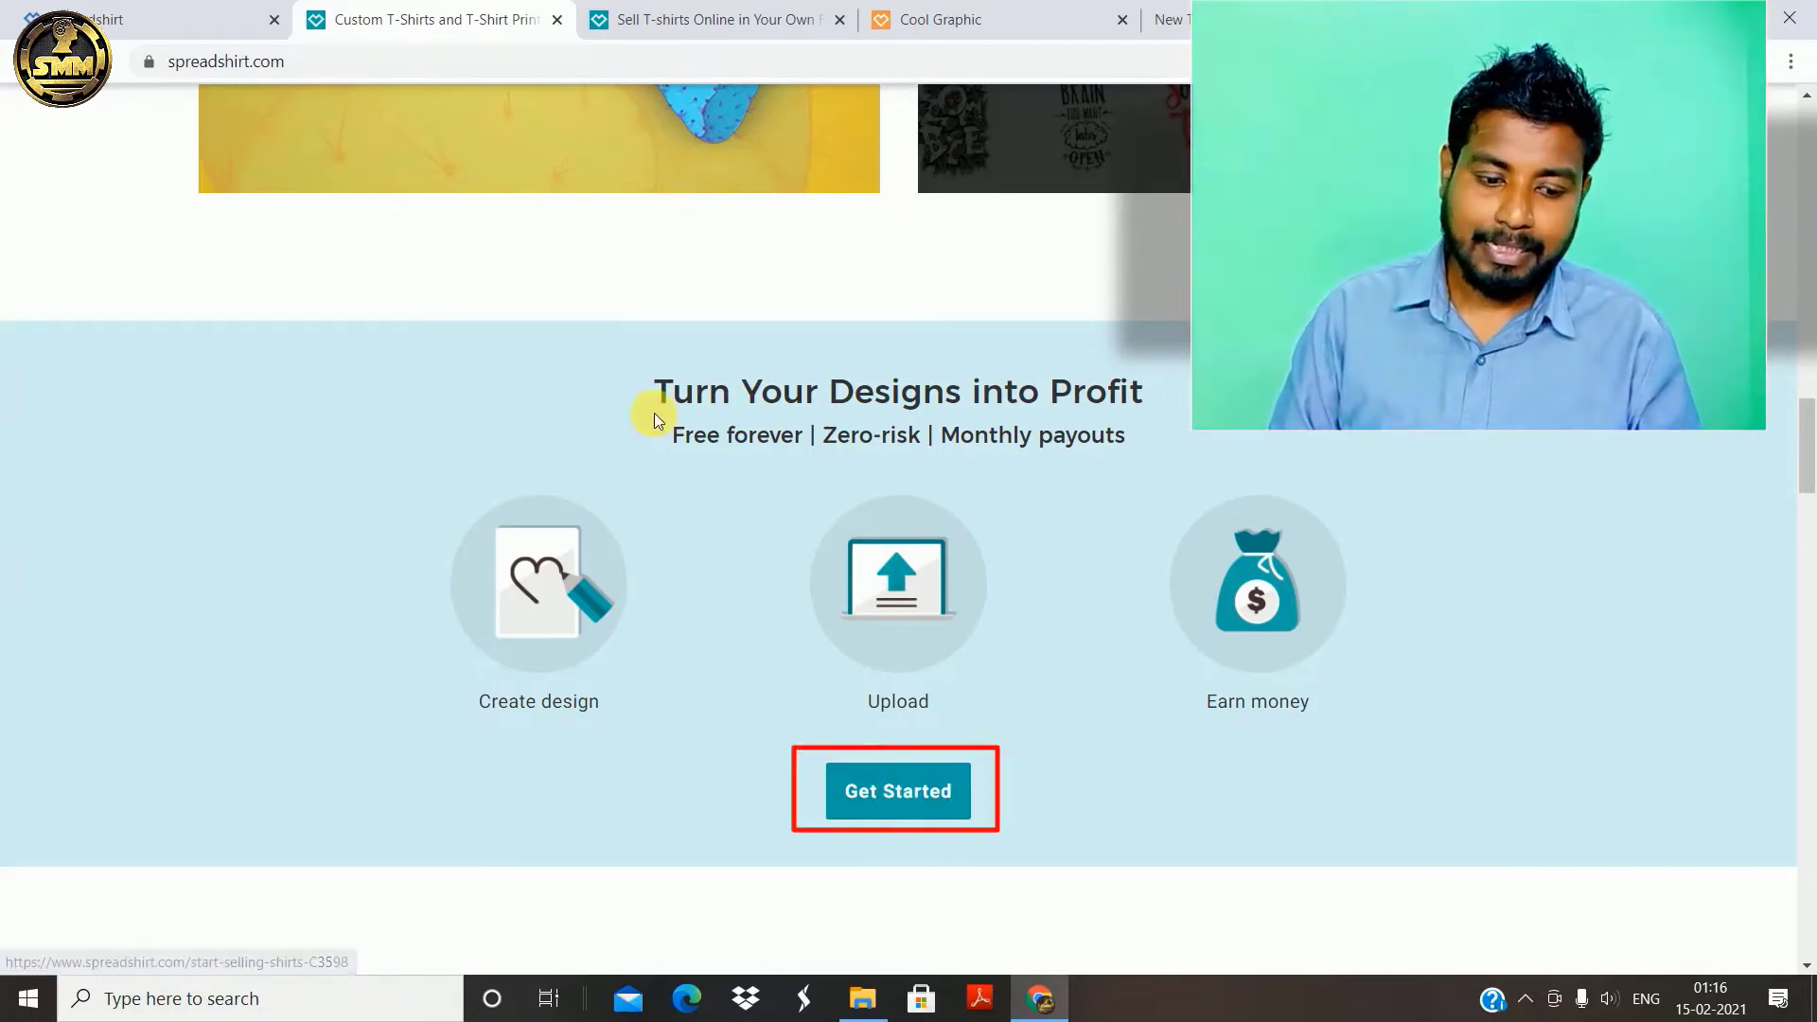
Step: Choose to open an own T-shirt store from the selling page and submit the shop registration form
{"action": "left_click", "coordinate": [625, 21]}
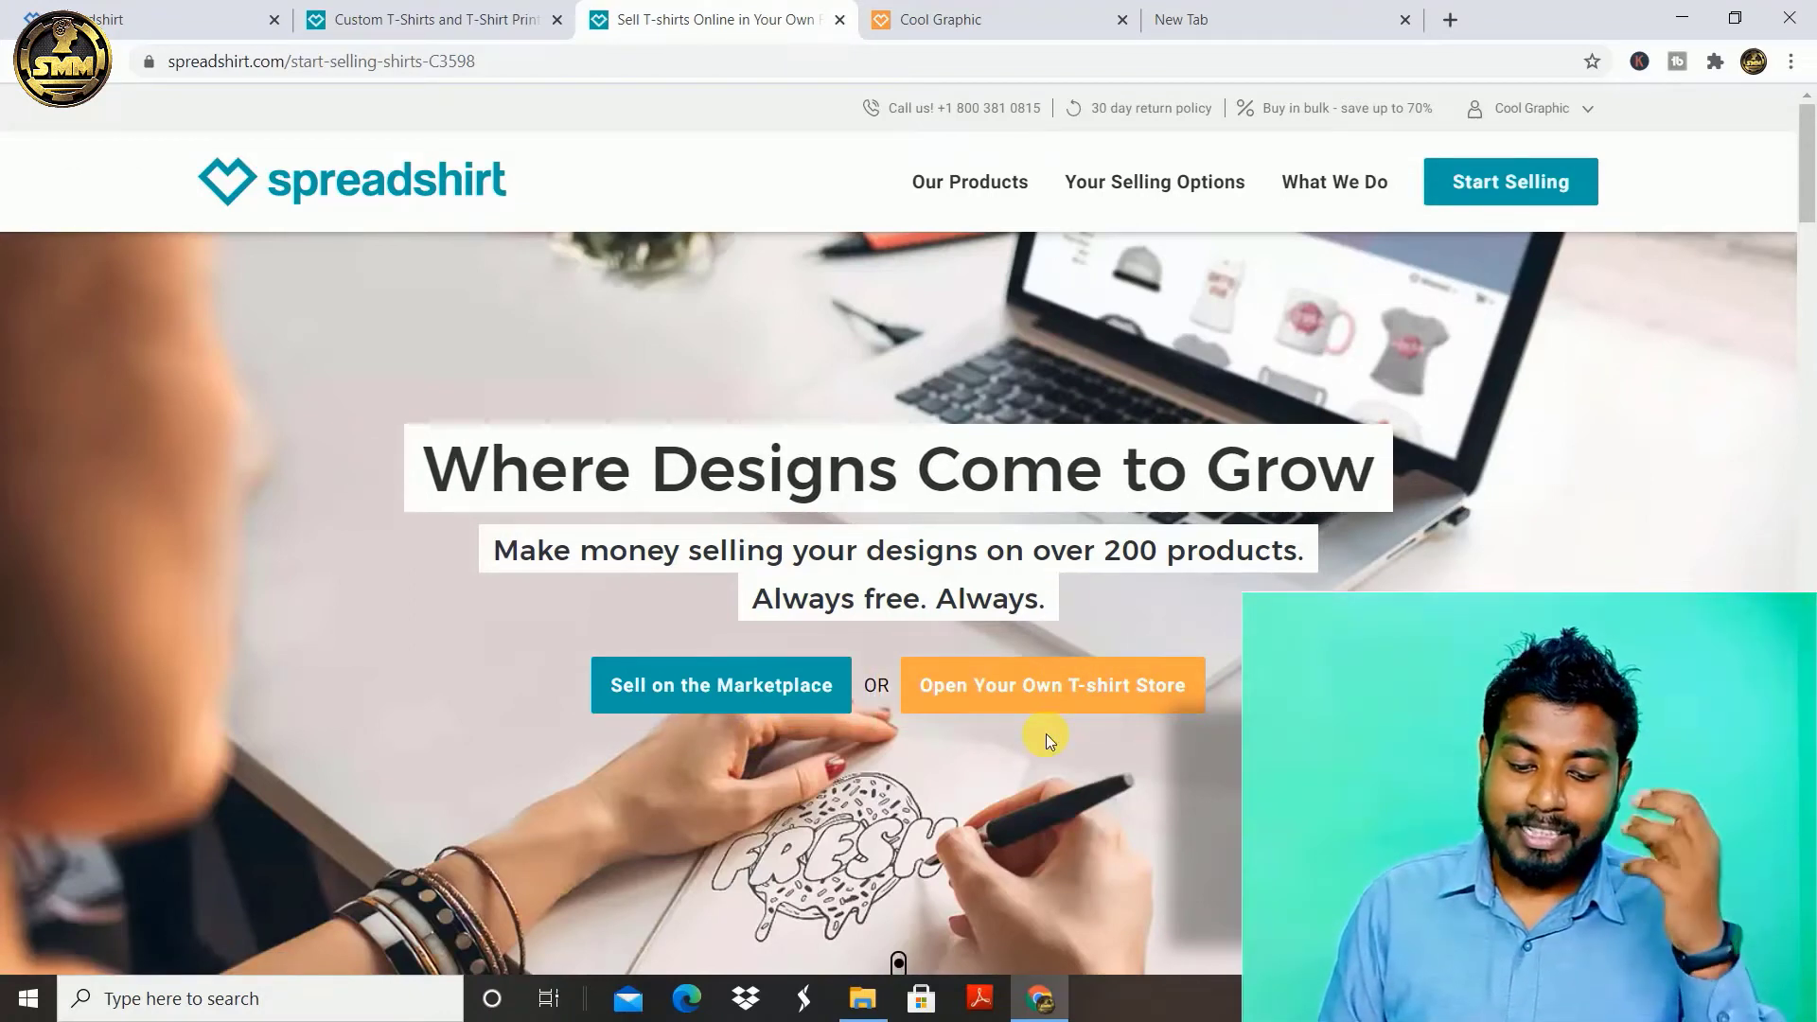
{"action": "left_click", "coordinate": [1044, 692]}
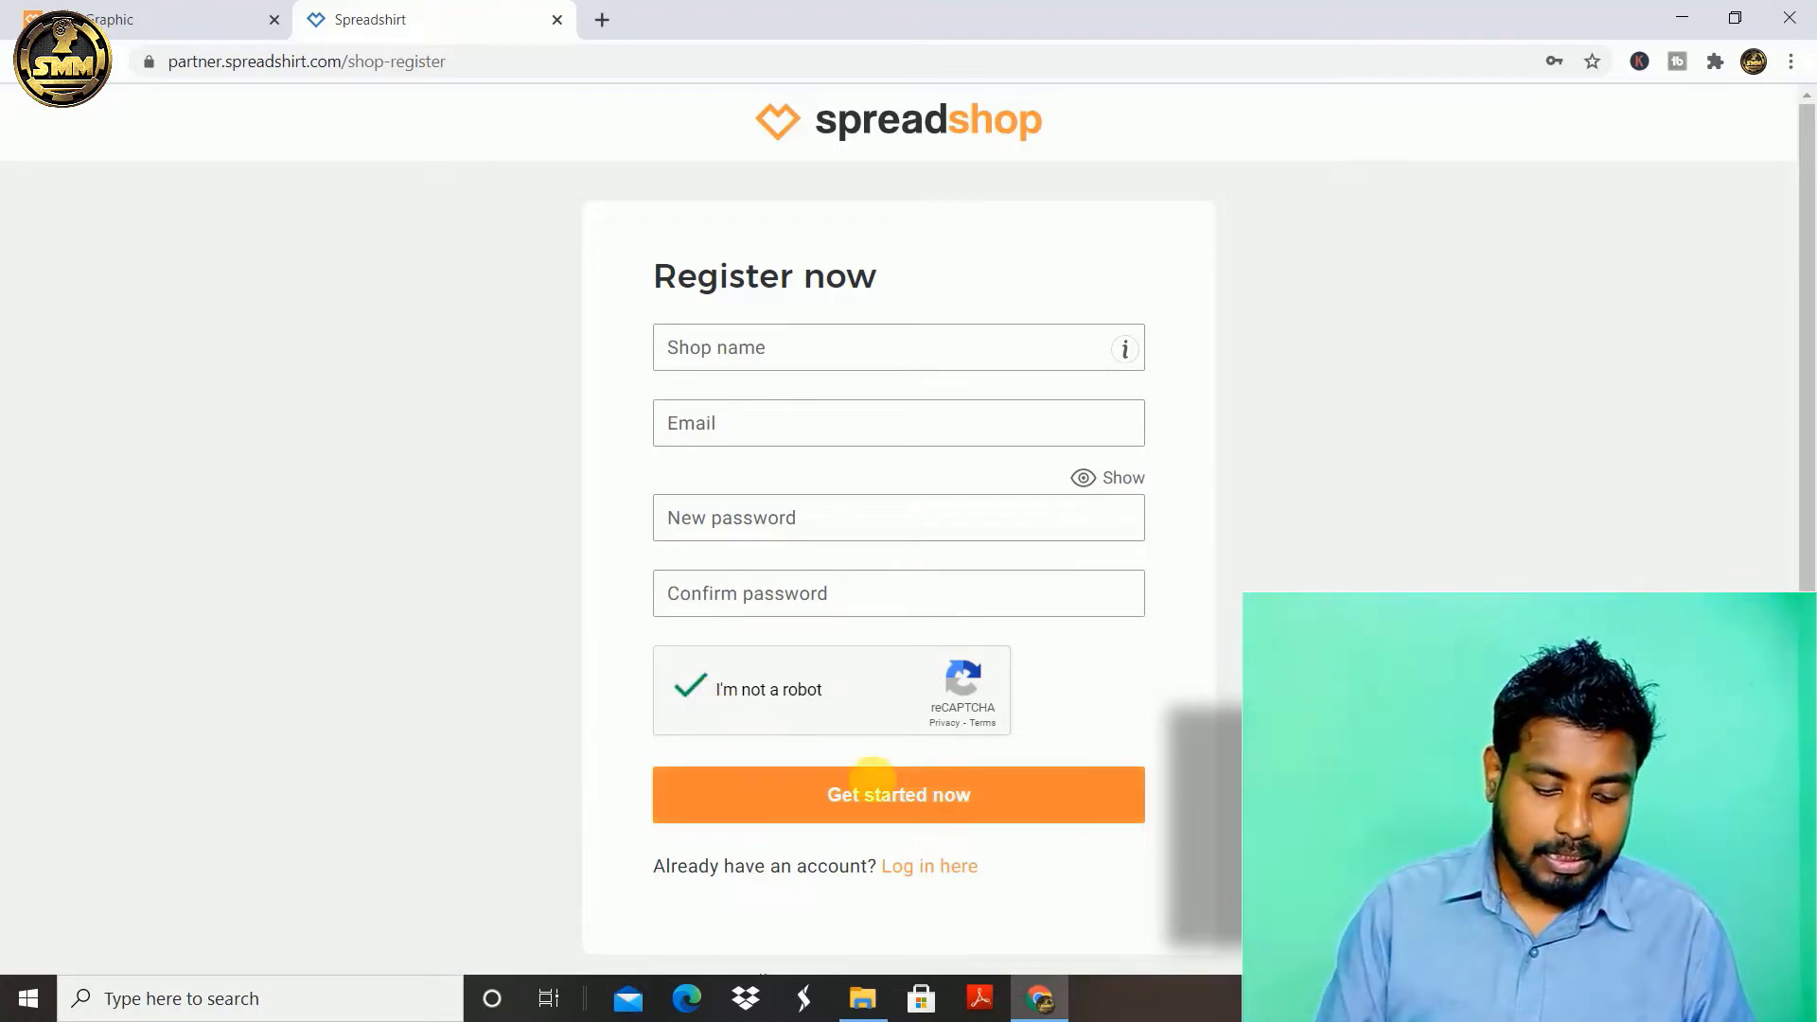
{"action": "left_click", "coordinate": [883, 797]}
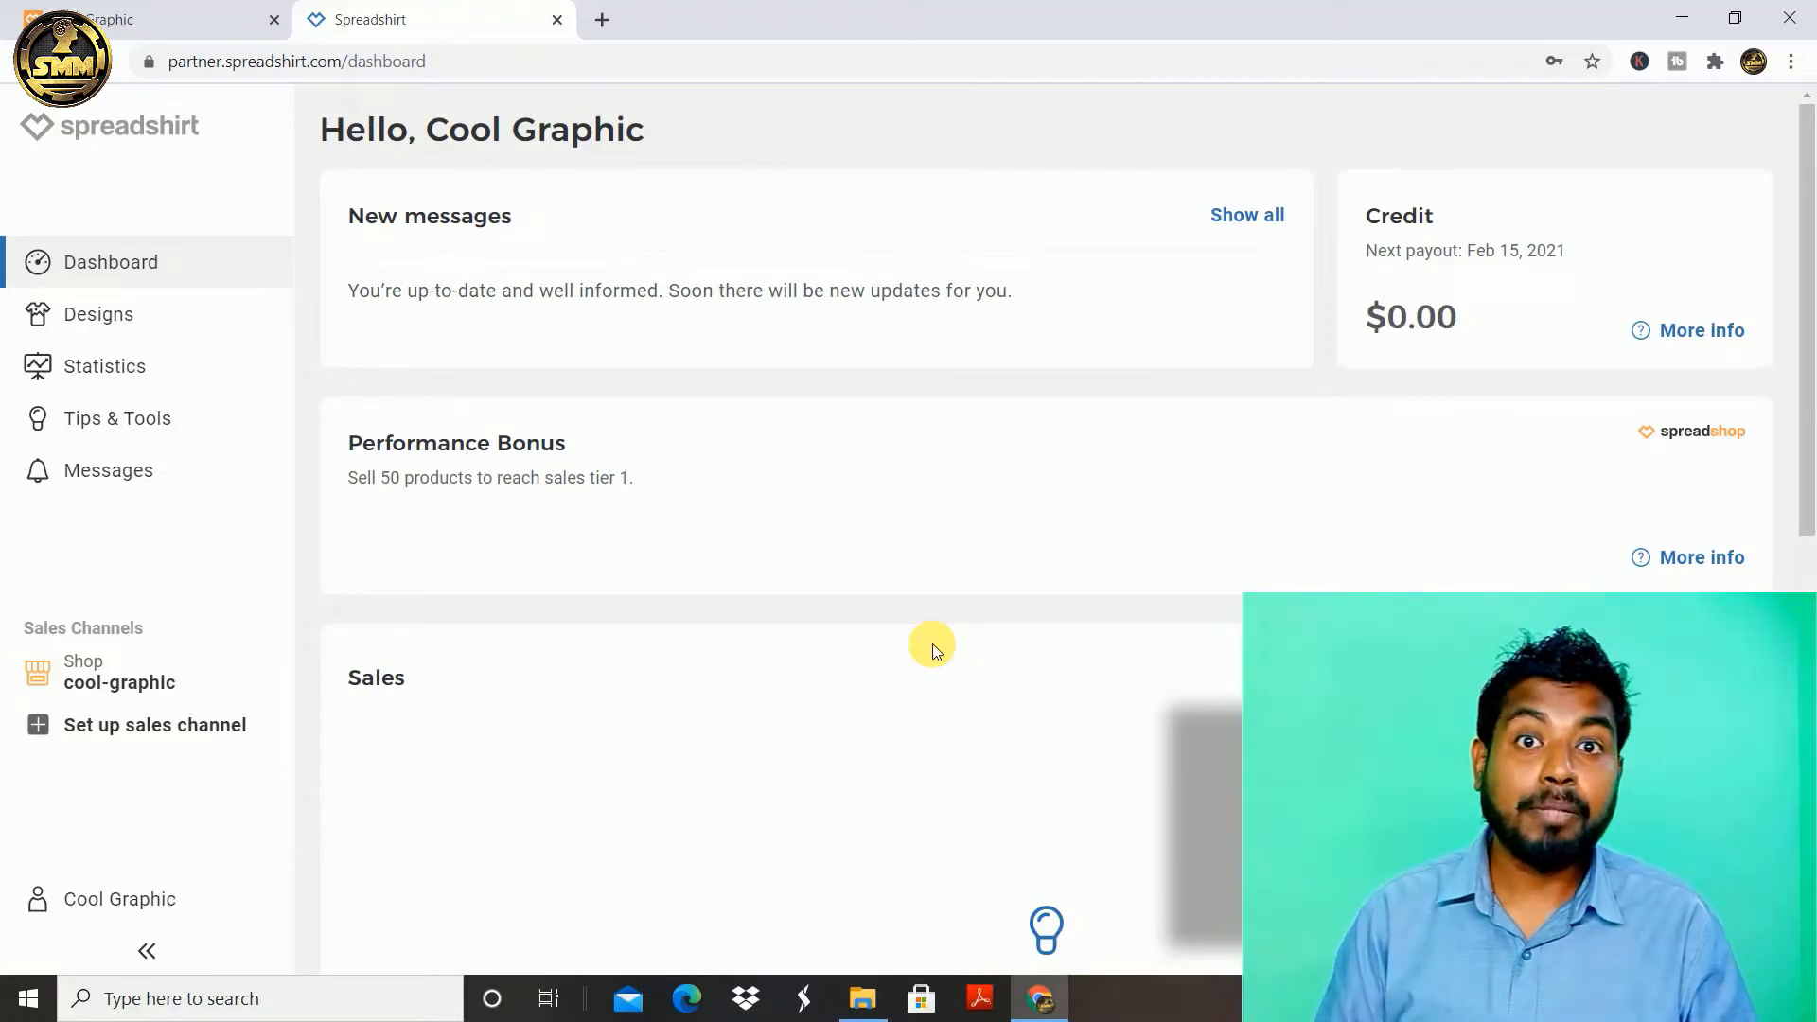
Step: Open the cool-graphic shop's settings, visit the live shop and examine its product preview
{"action": "left_click", "coordinate": [109, 672]}
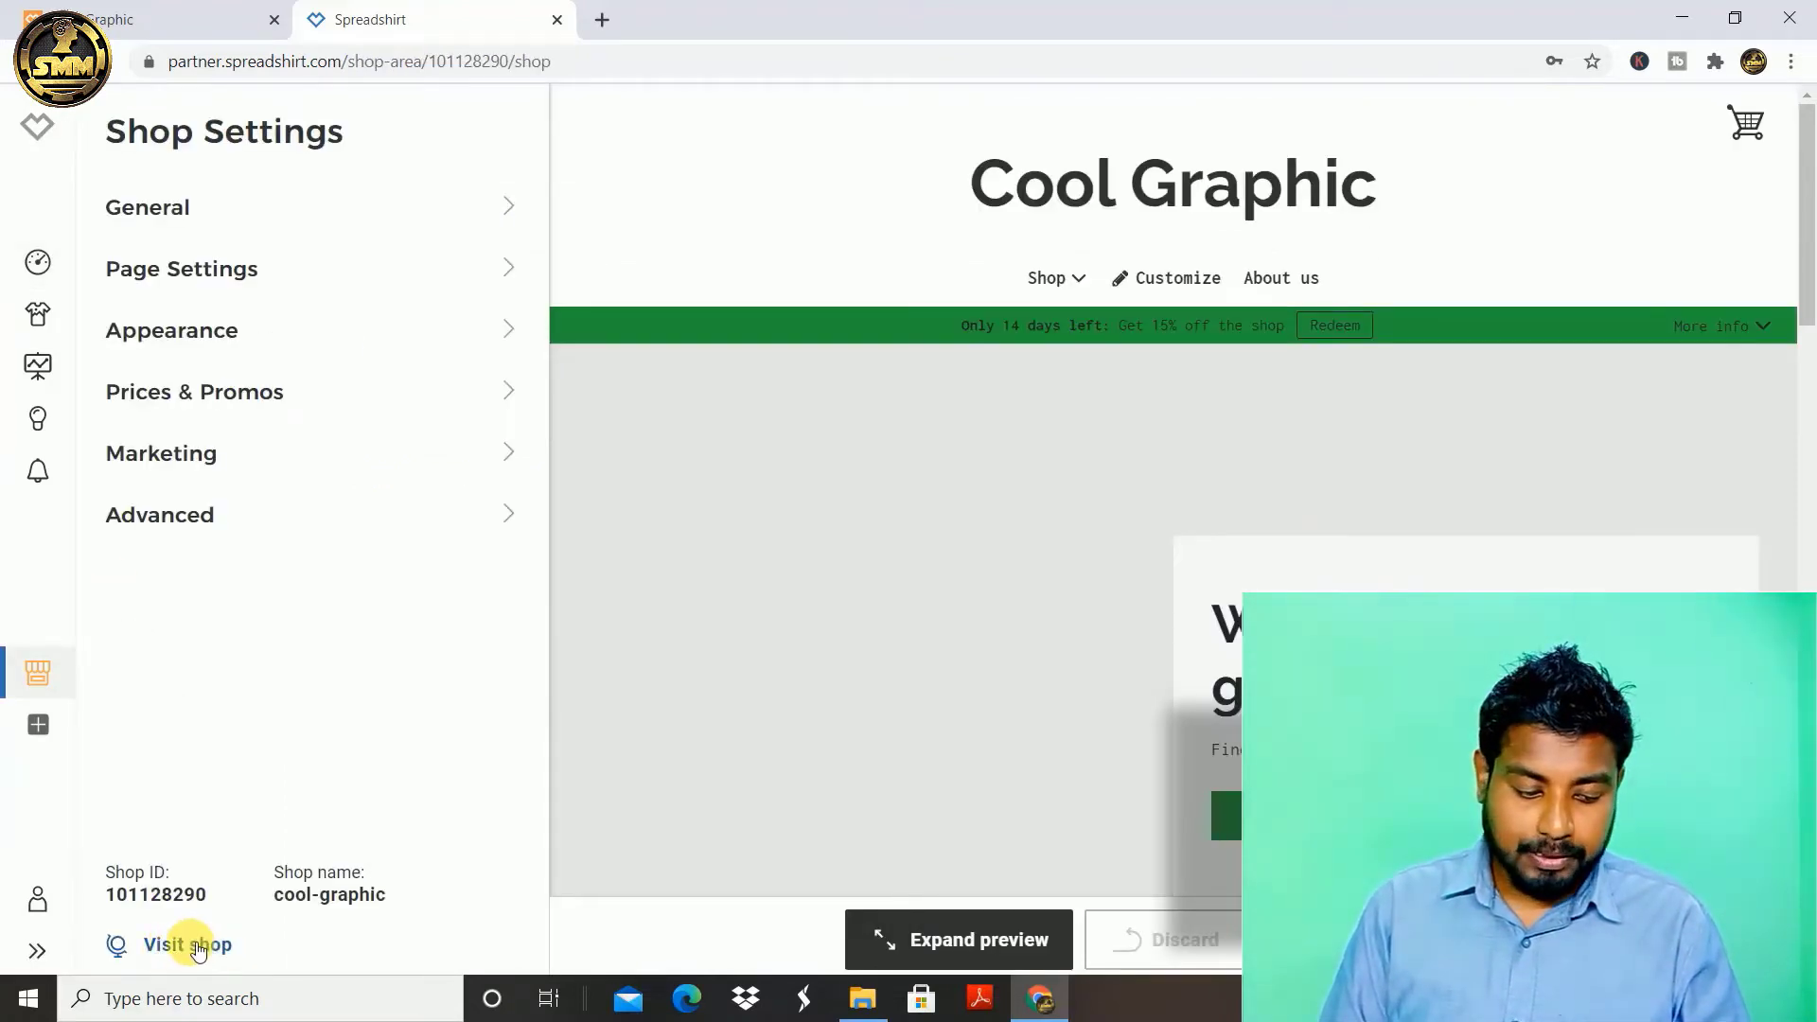
{"action": "left_click", "coordinate": [194, 944]}
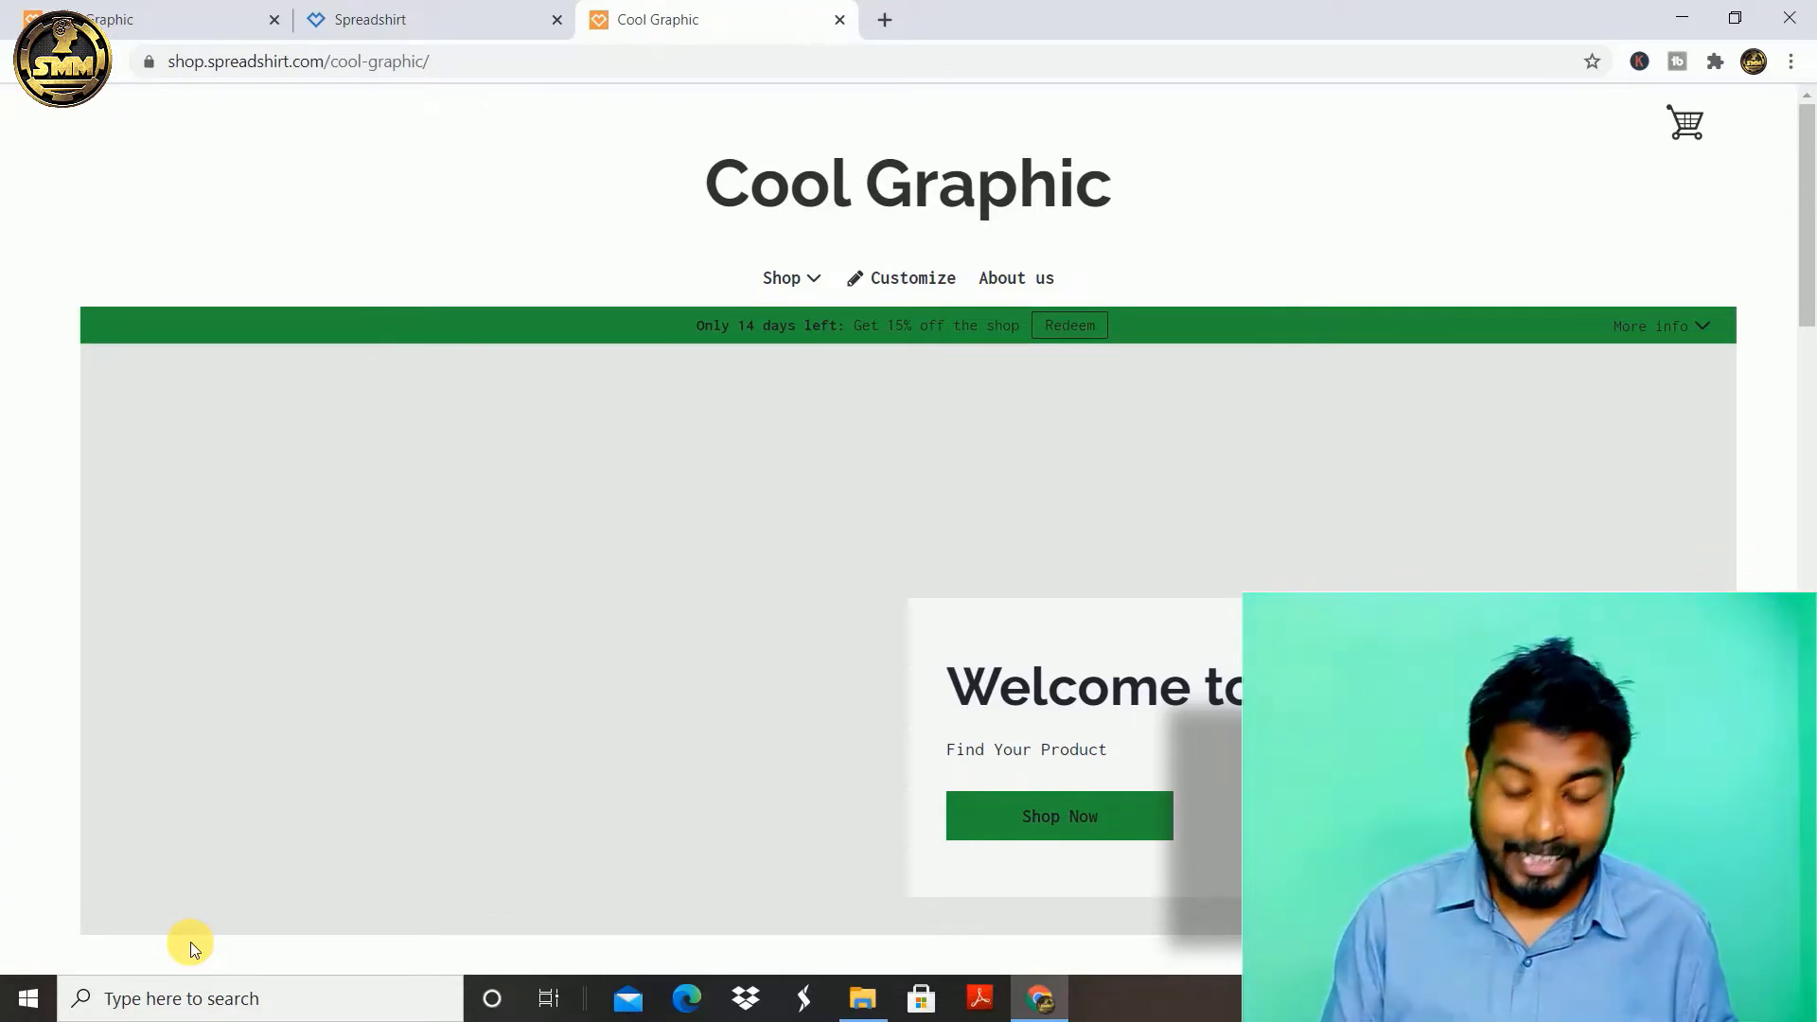
{"action": "scroll", "coordinate": [190, 941], "scroll_direction": "down", "scroll_amount": 1}
{"action": "scroll", "coordinate": [190, 941], "scroll_direction": "down", "scroll_amount": 9}
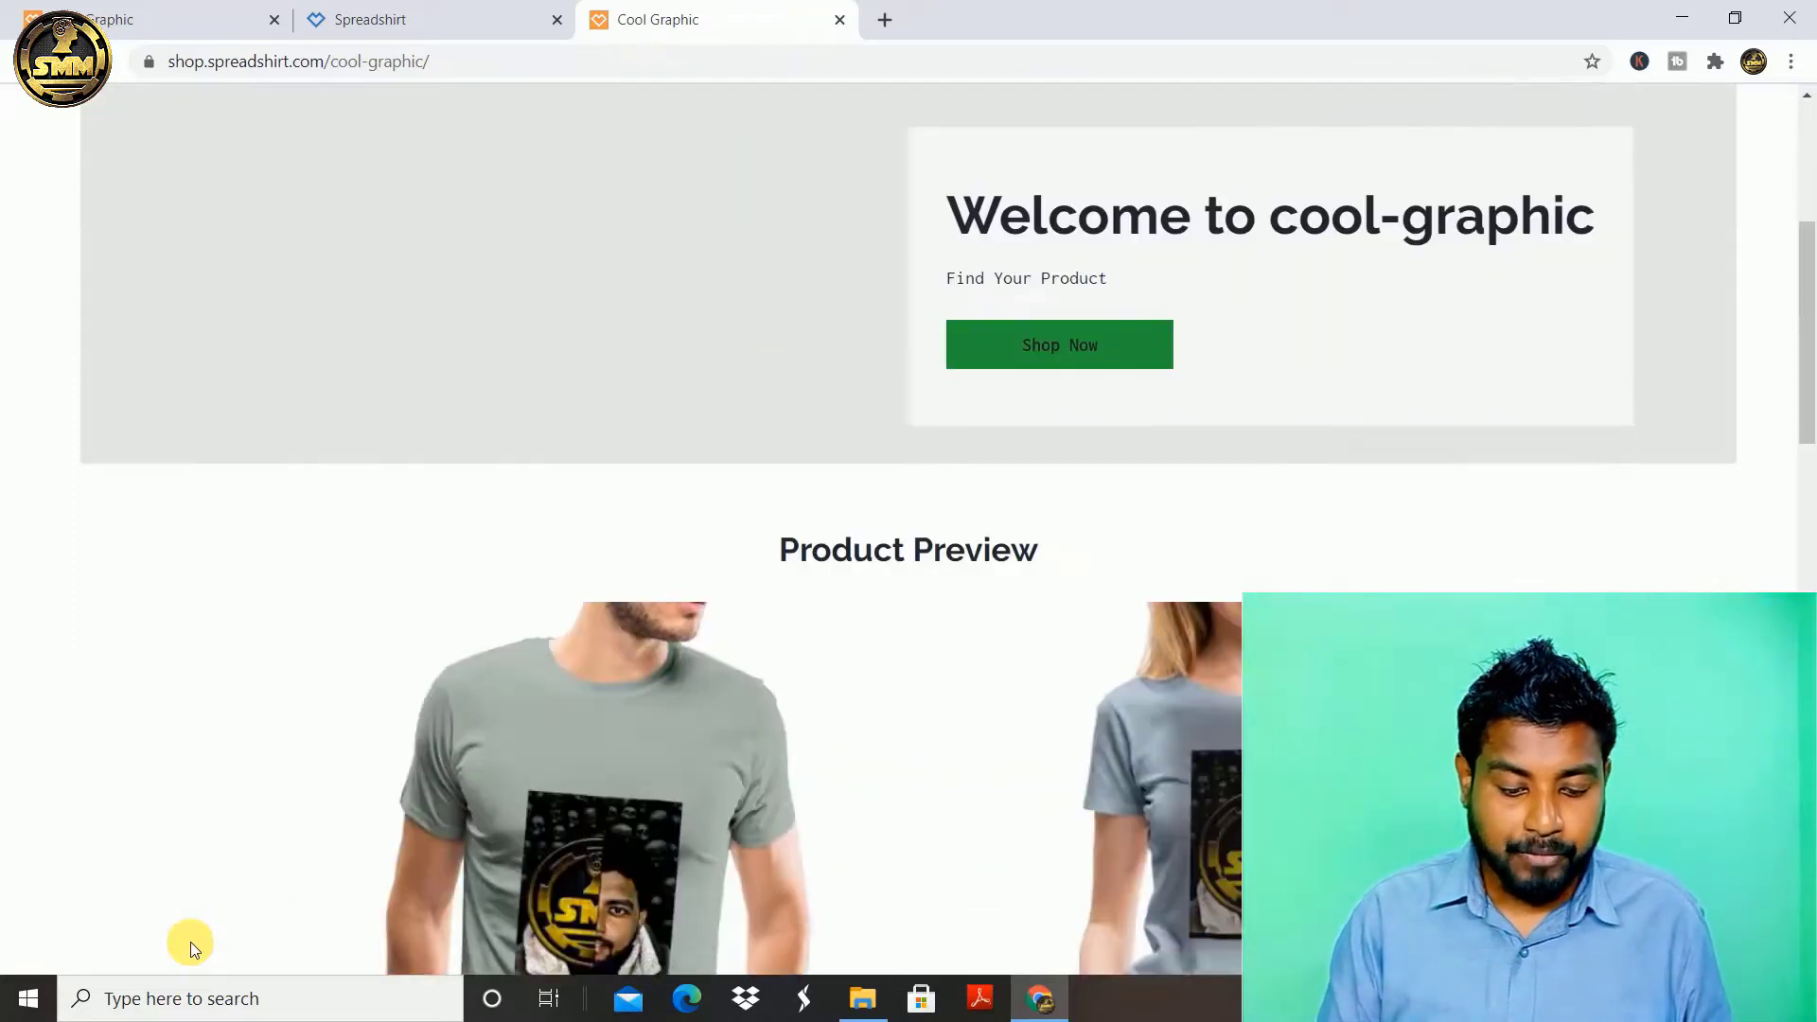
{"action": "scroll", "coordinate": [190, 941], "scroll_direction": "down", "scroll_amount": 4}
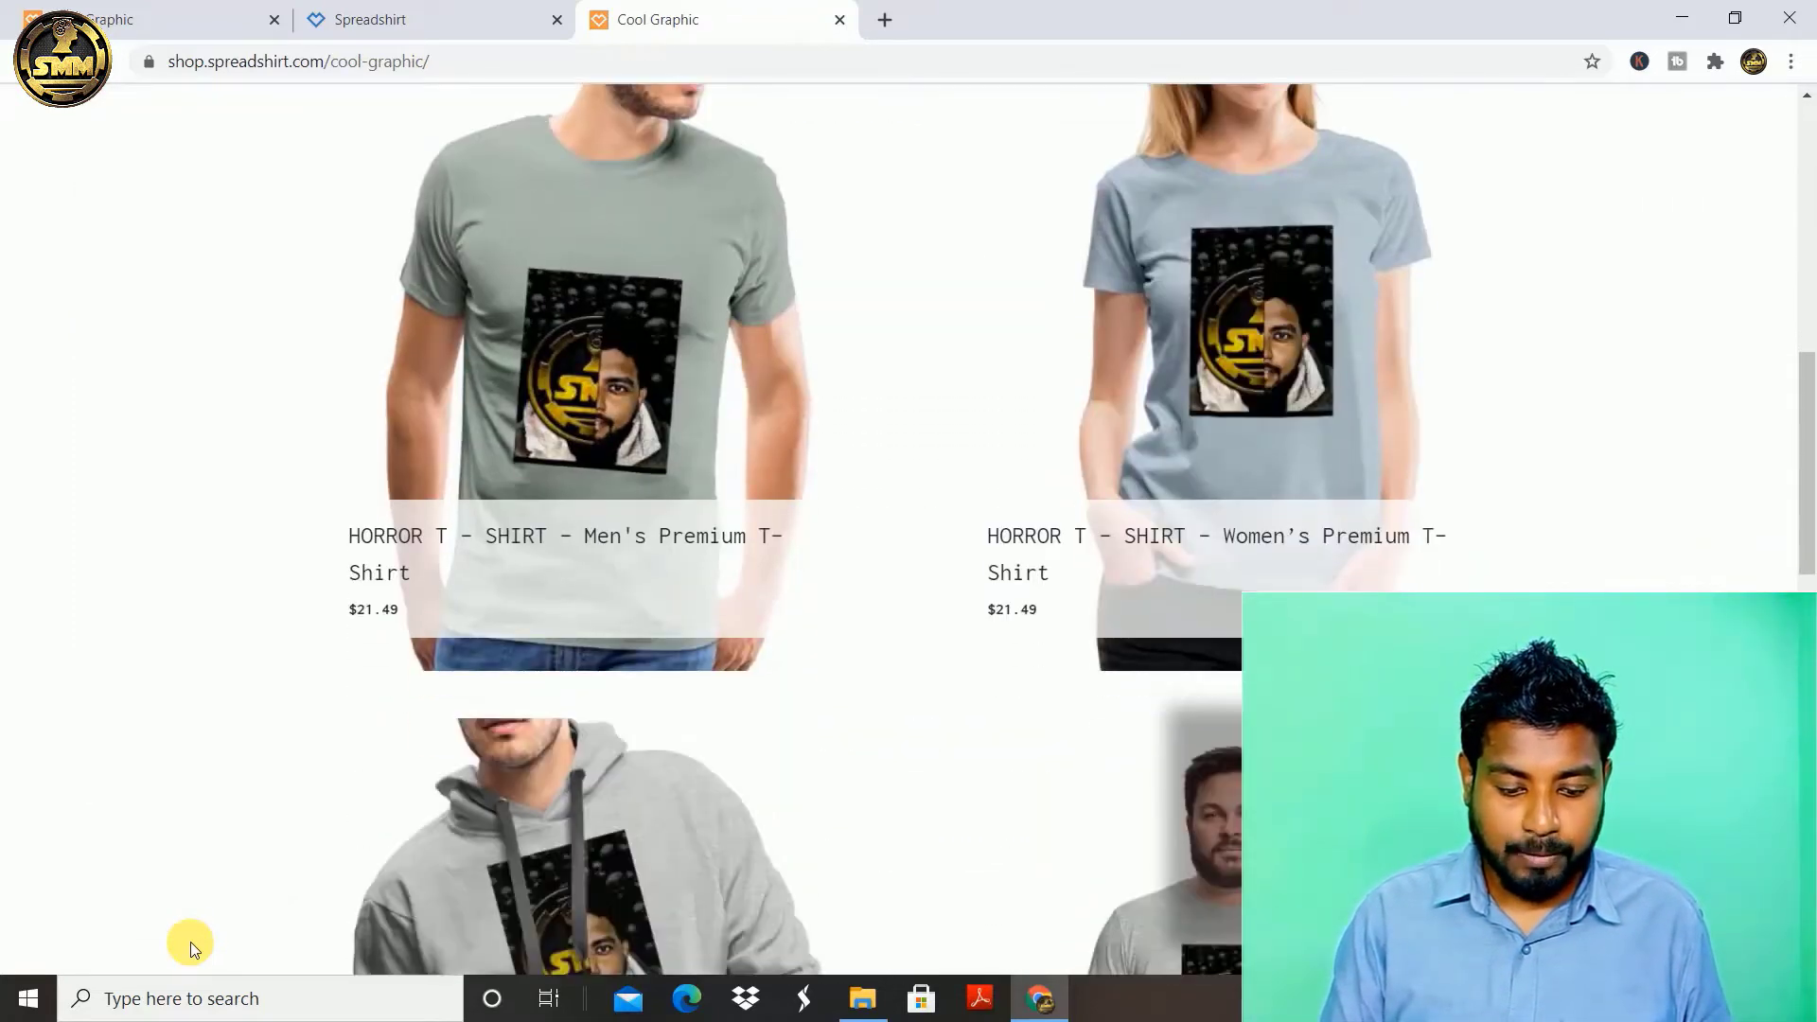
{"action": "scroll", "coordinate": [190, 941], "scroll_direction": "down", "scroll_amount": 3}
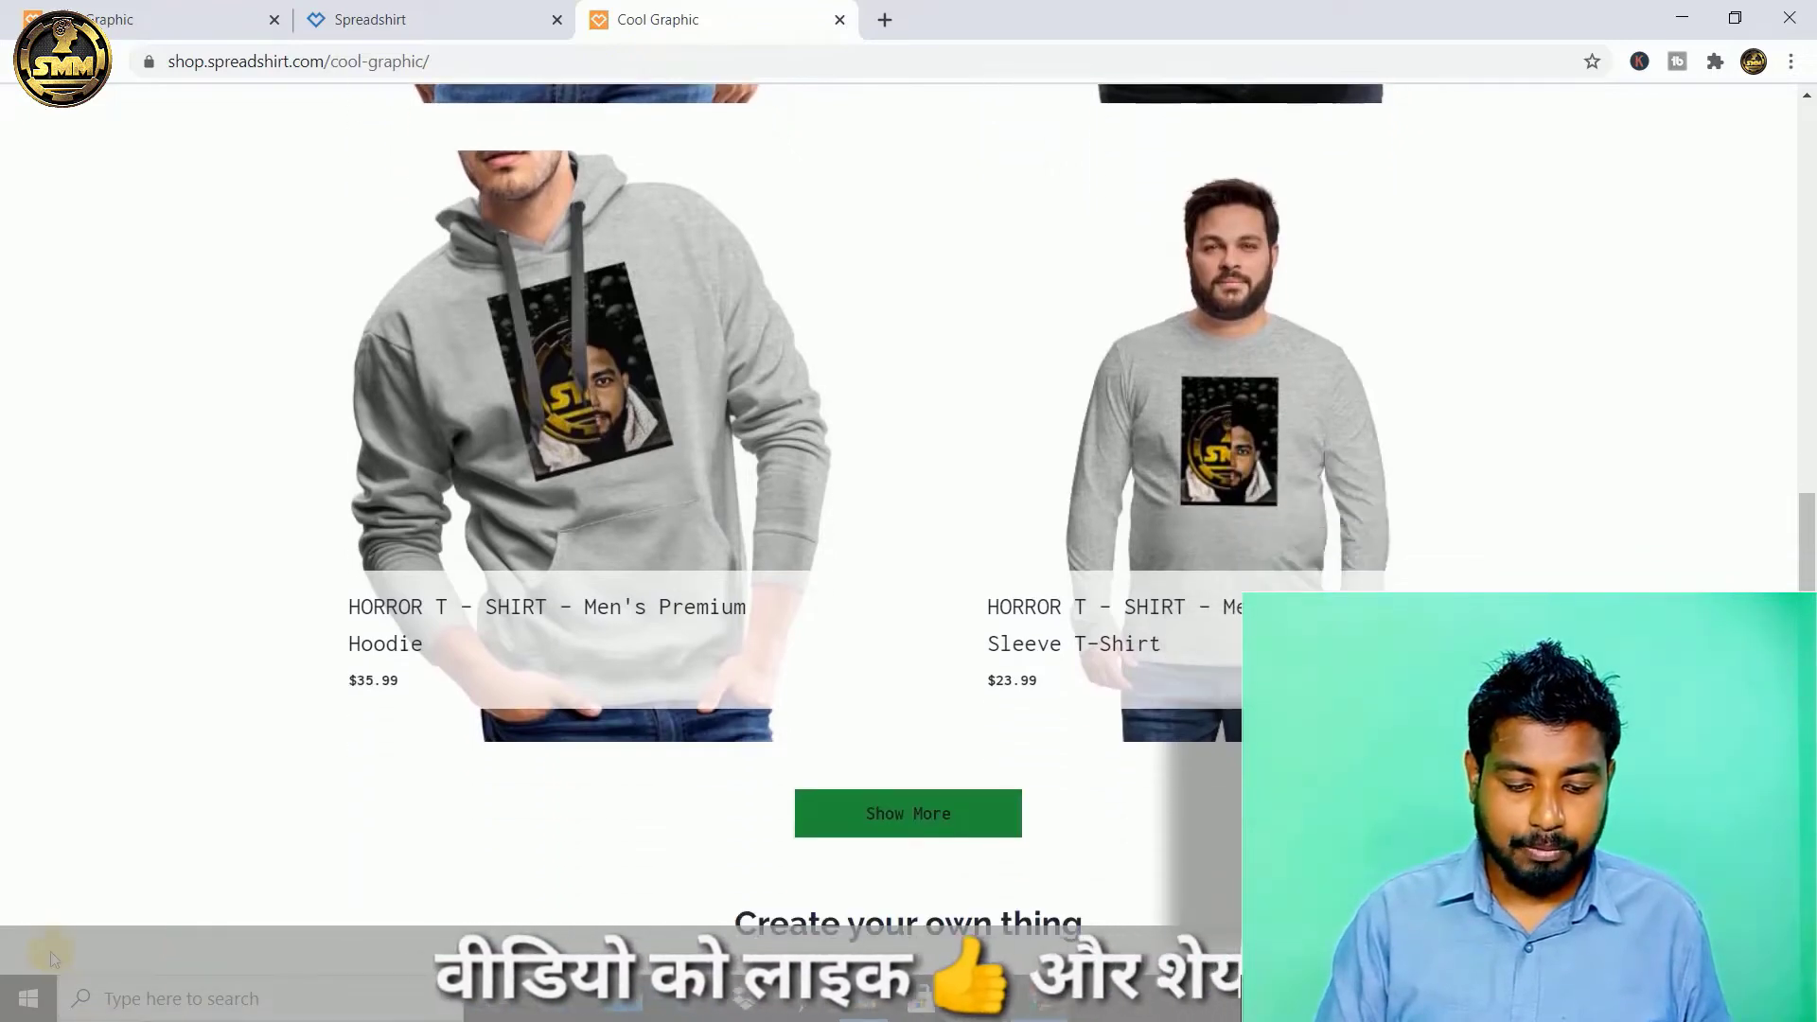
Step: Show all products in the Cool Graphic shop and look through the full list of items carrying the design
{"action": "left_click", "coordinate": [852, 799]}
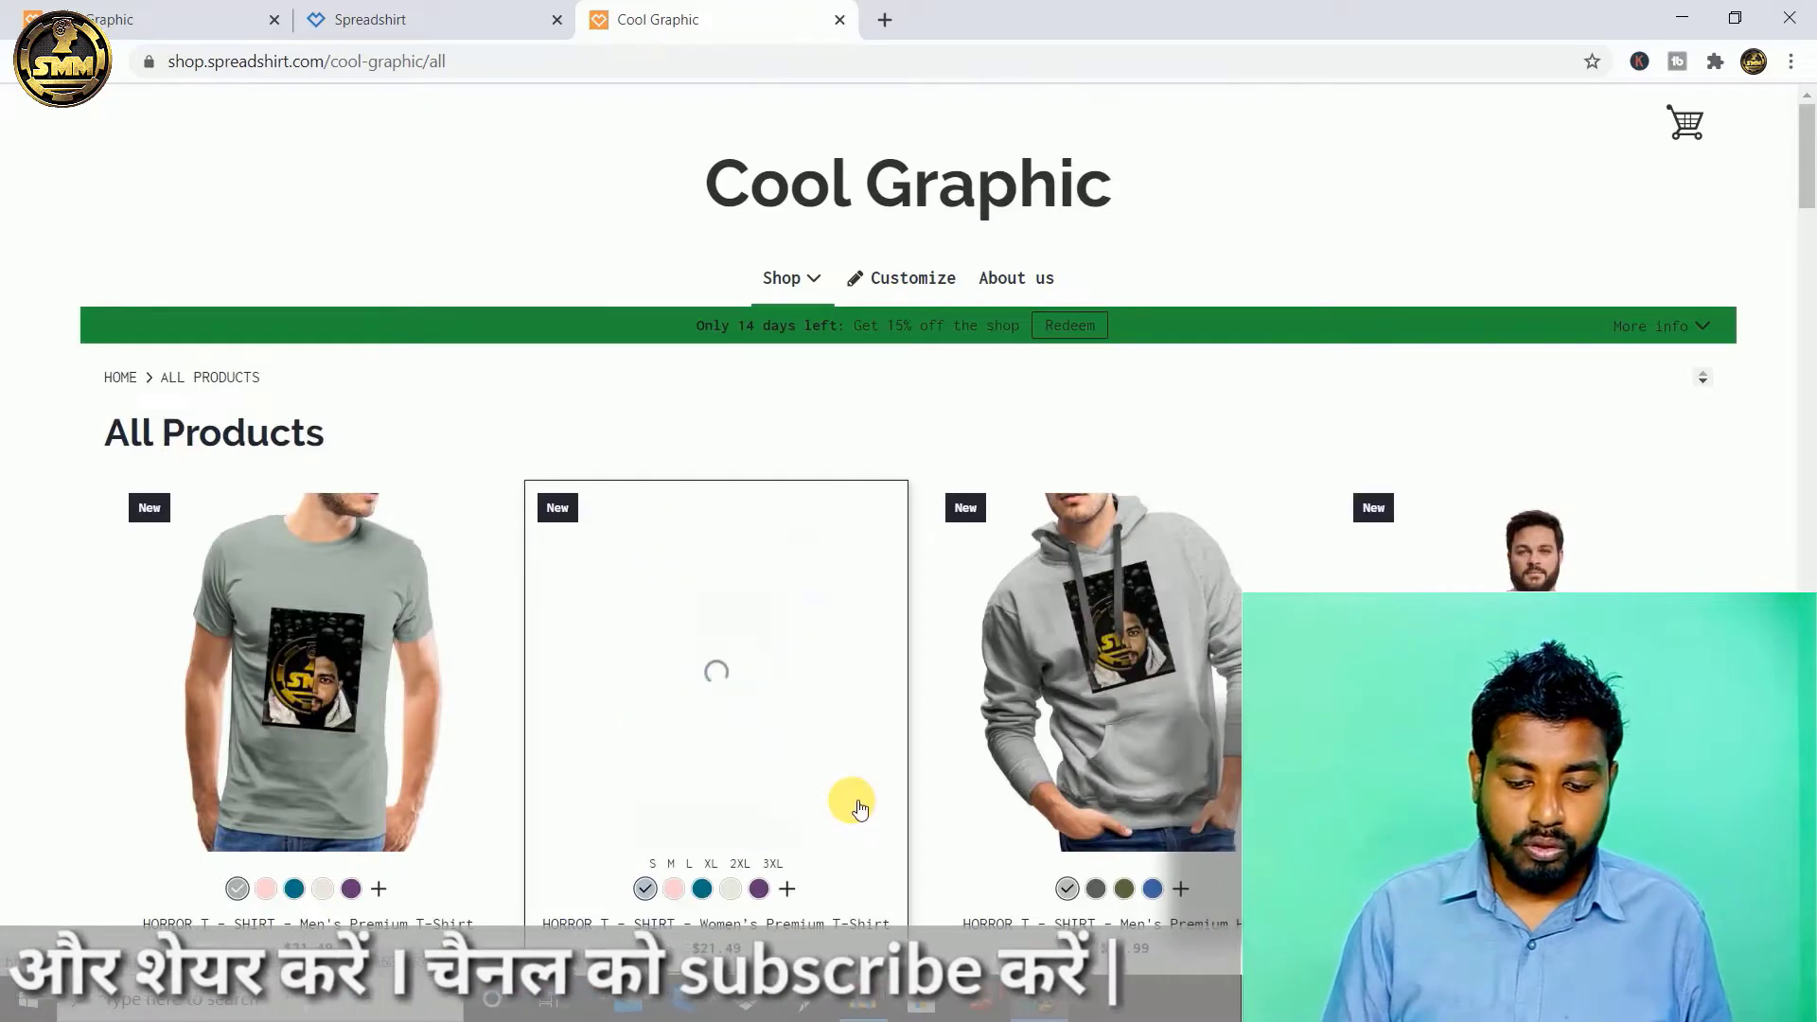
{"action": "scroll", "coordinate": [852, 801], "scroll_direction": "down", "scroll_amount": 2}
{"action": "scroll", "coordinate": [852, 801], "scroll_direction": "down", "scroll_amount": 6}
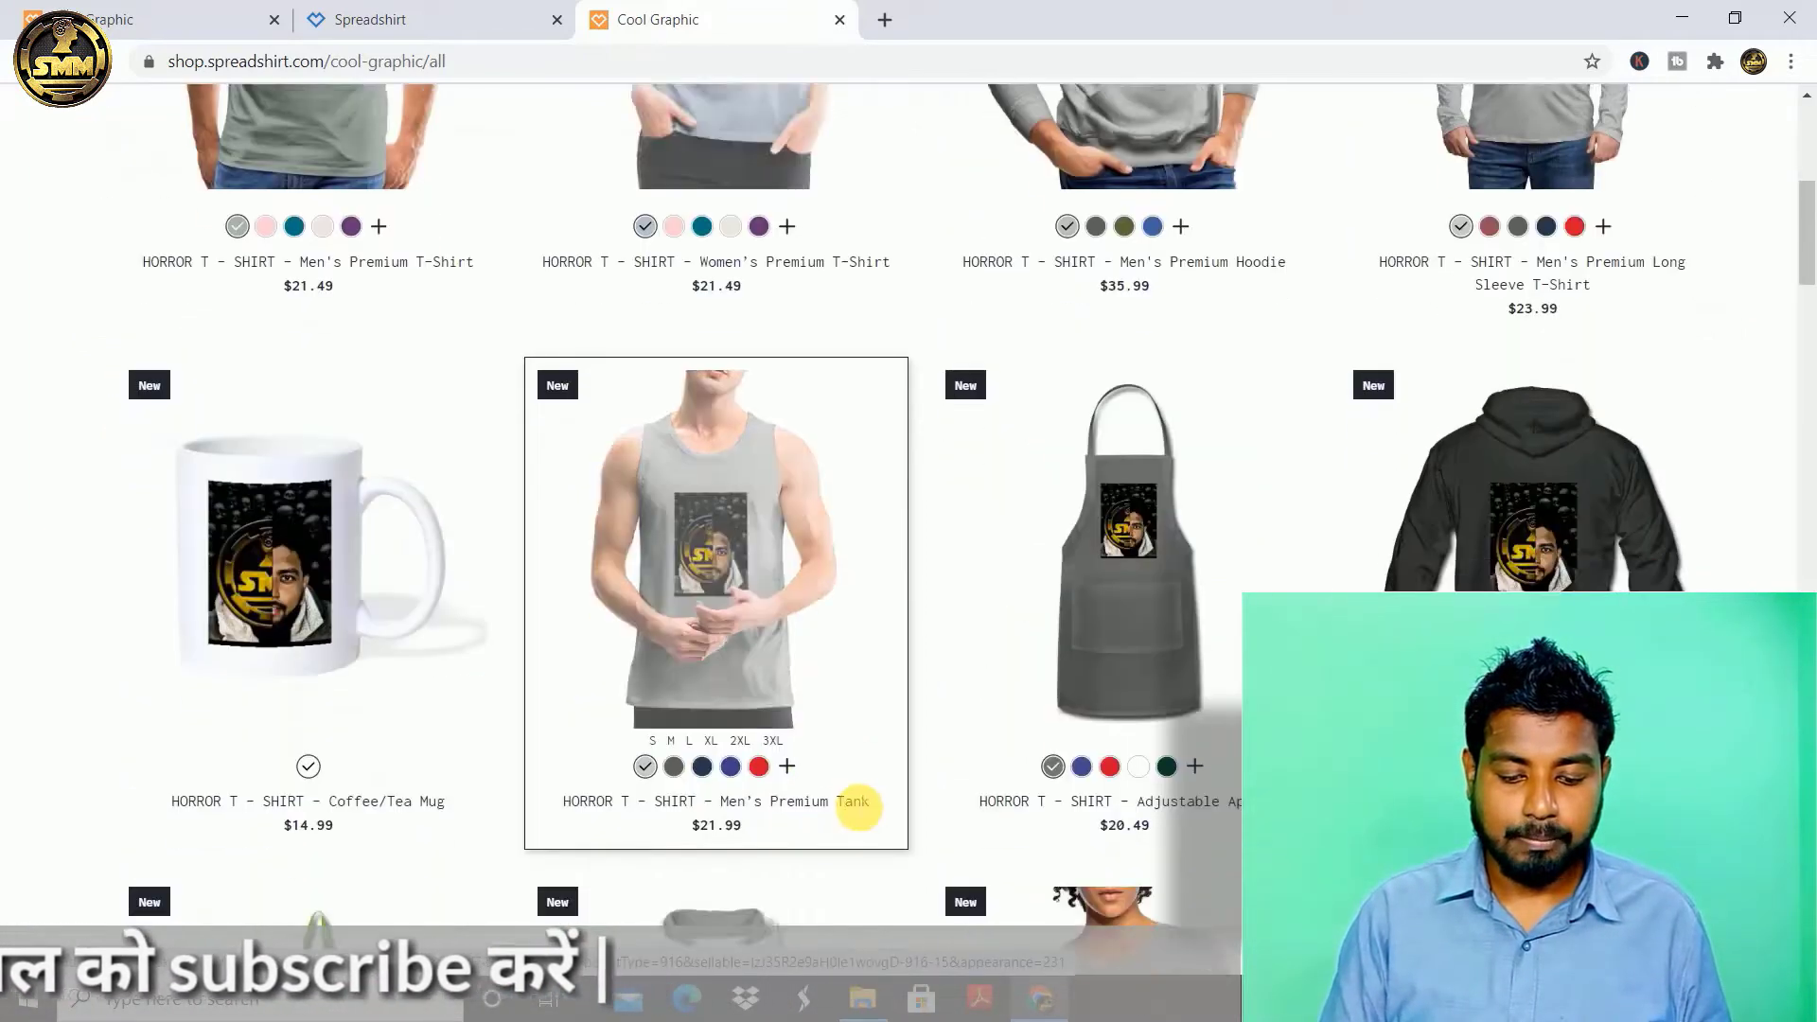
{"action": "scroll", "coordinate": [860, 808], "scroll_direction": "down", "scroll_amount": 1}
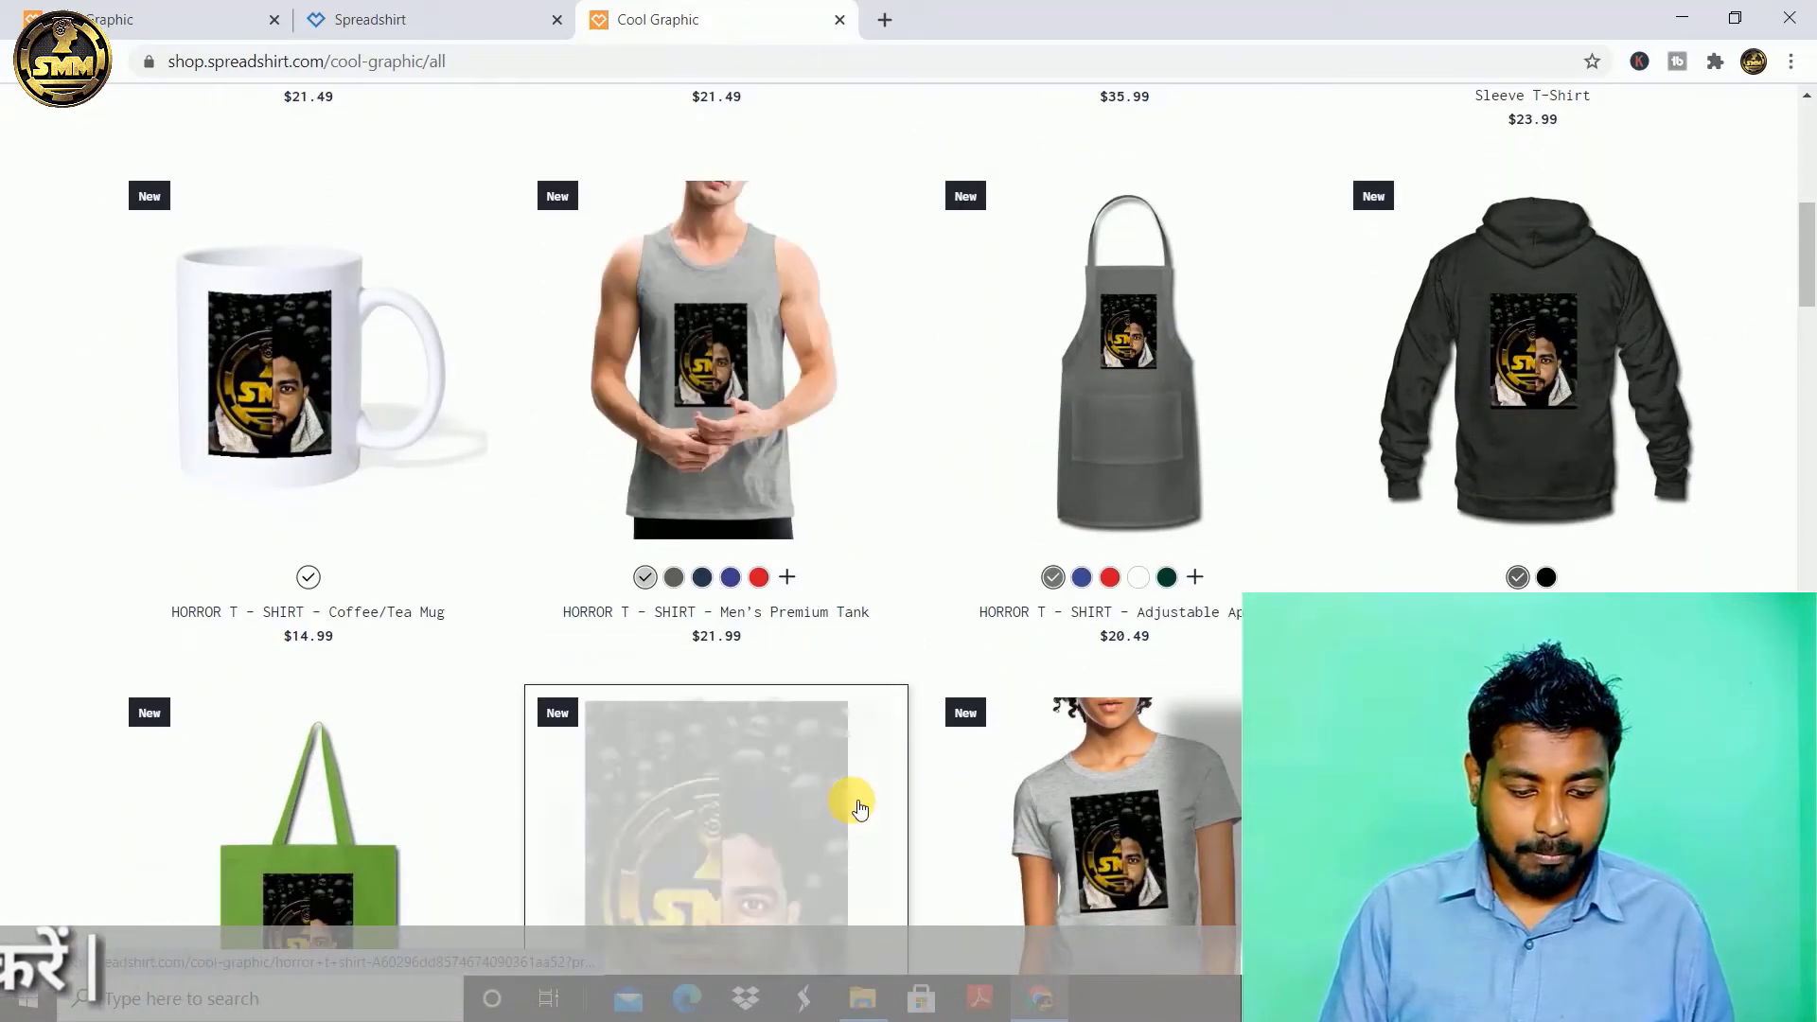
{"action": "scroll", "coordinate": [860, 808], "scroll_direction": "down", "scroll_amount": 5}
{"action": "scroll", "coordinate": [859, 807], "scroll_direction": "down", "scroll_amount": 3}
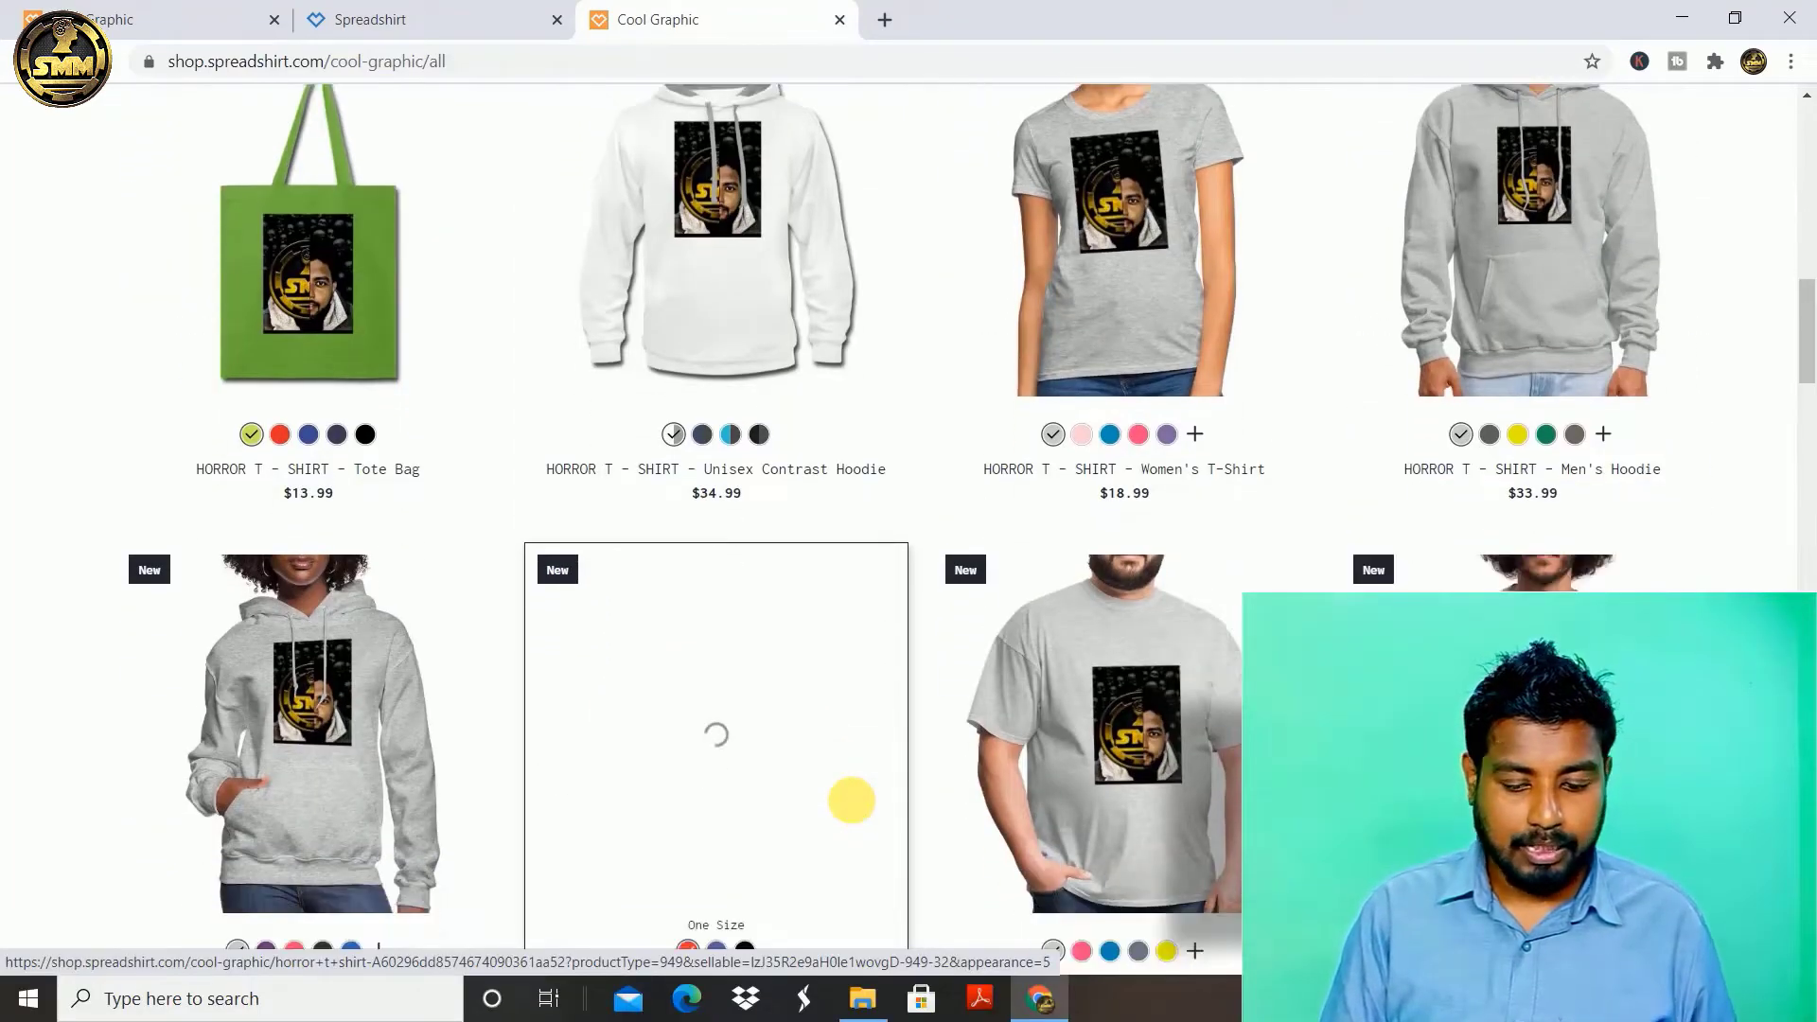
{"action": "scroll", "coordinate": [852, 802], "scroll_direction": "down", "scroll_amount": 8}
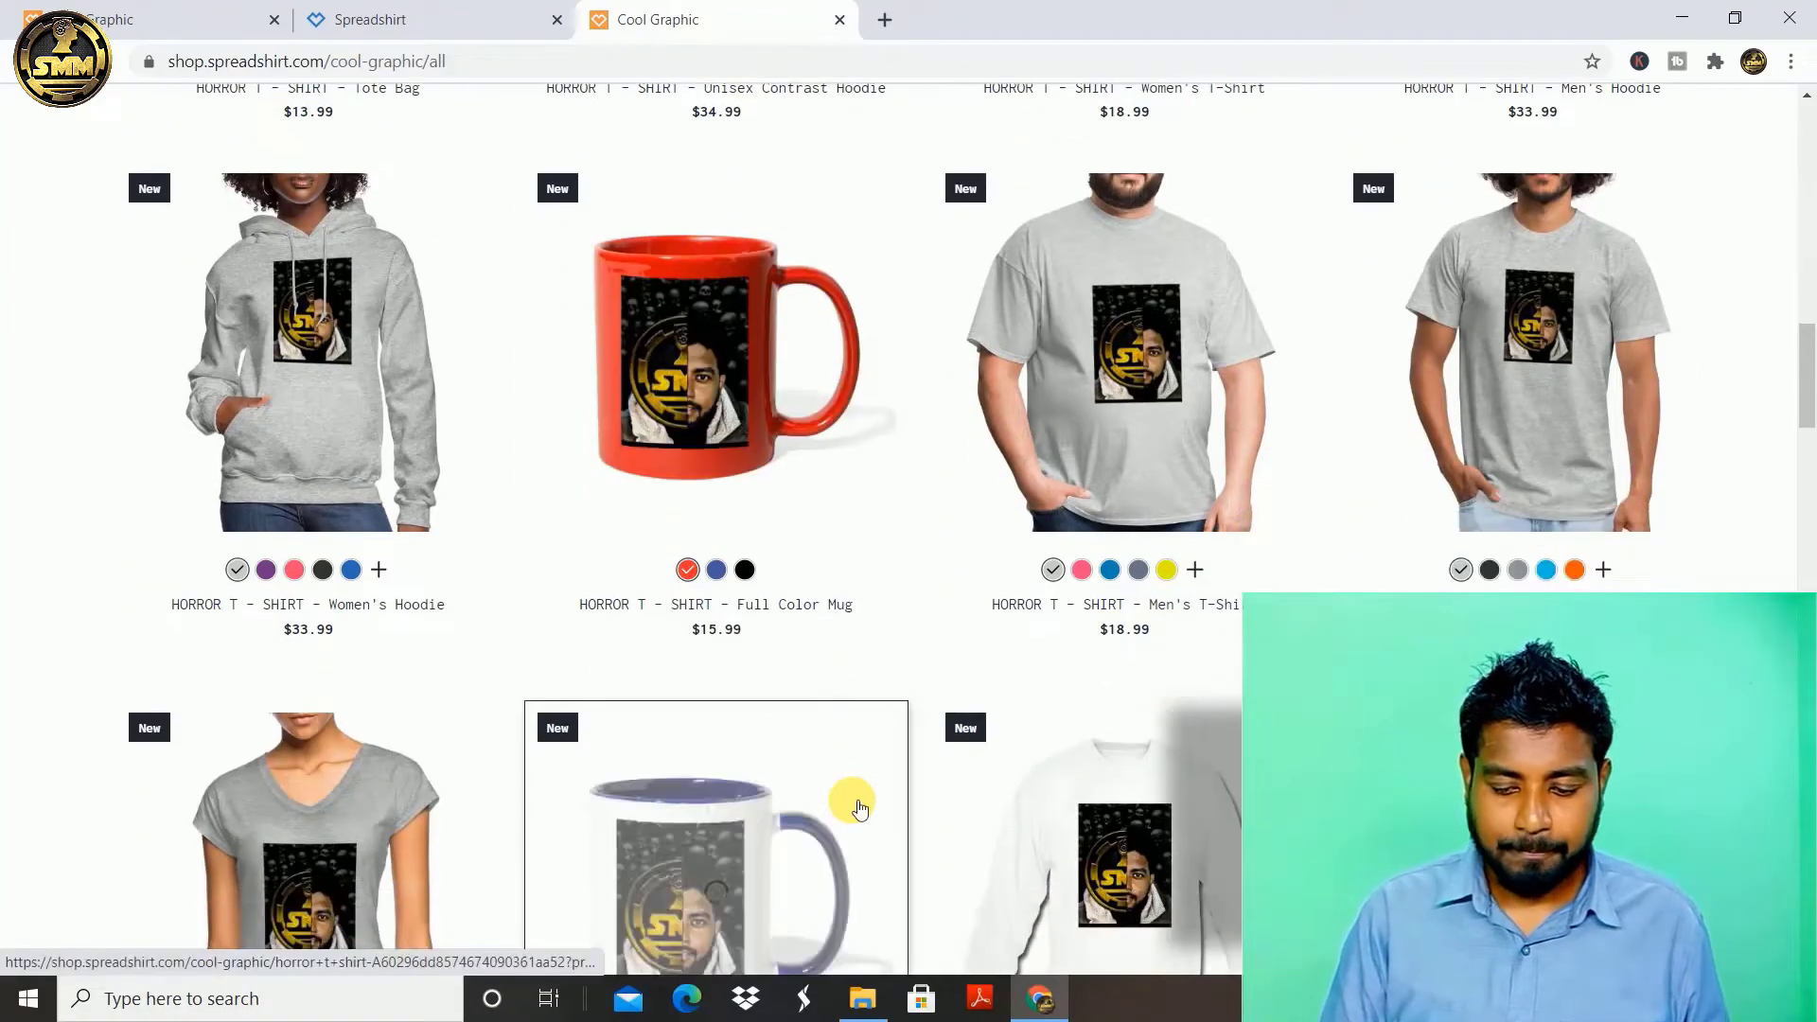
{"action": "scroll", "coordinate": [859, 807], "scroll_direction": "down", "scroll_amount": 8}
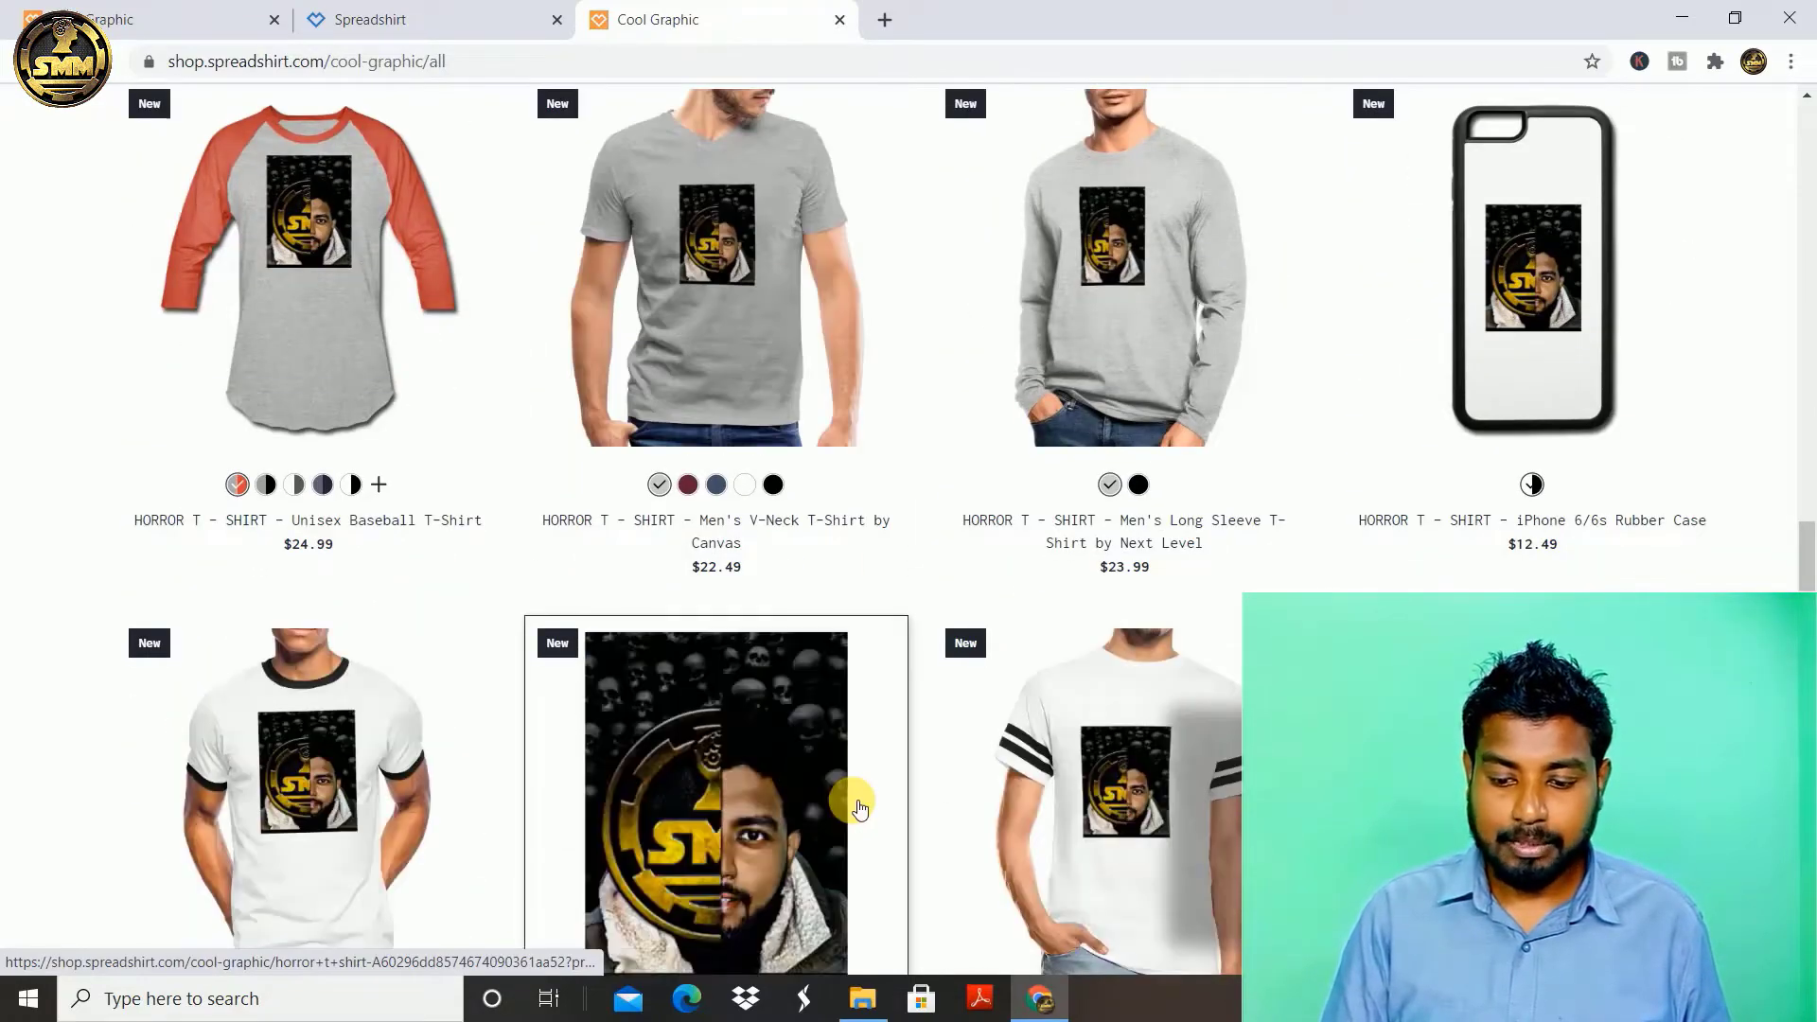
{"action": "scroll", "coordinate": [858, 807], "scroll_direction": "down", "scroll_amount": 2}
{"action": "scroll", "coordinate": [852, 799], "scroll_direction": "down", "scroll_amount": 1}
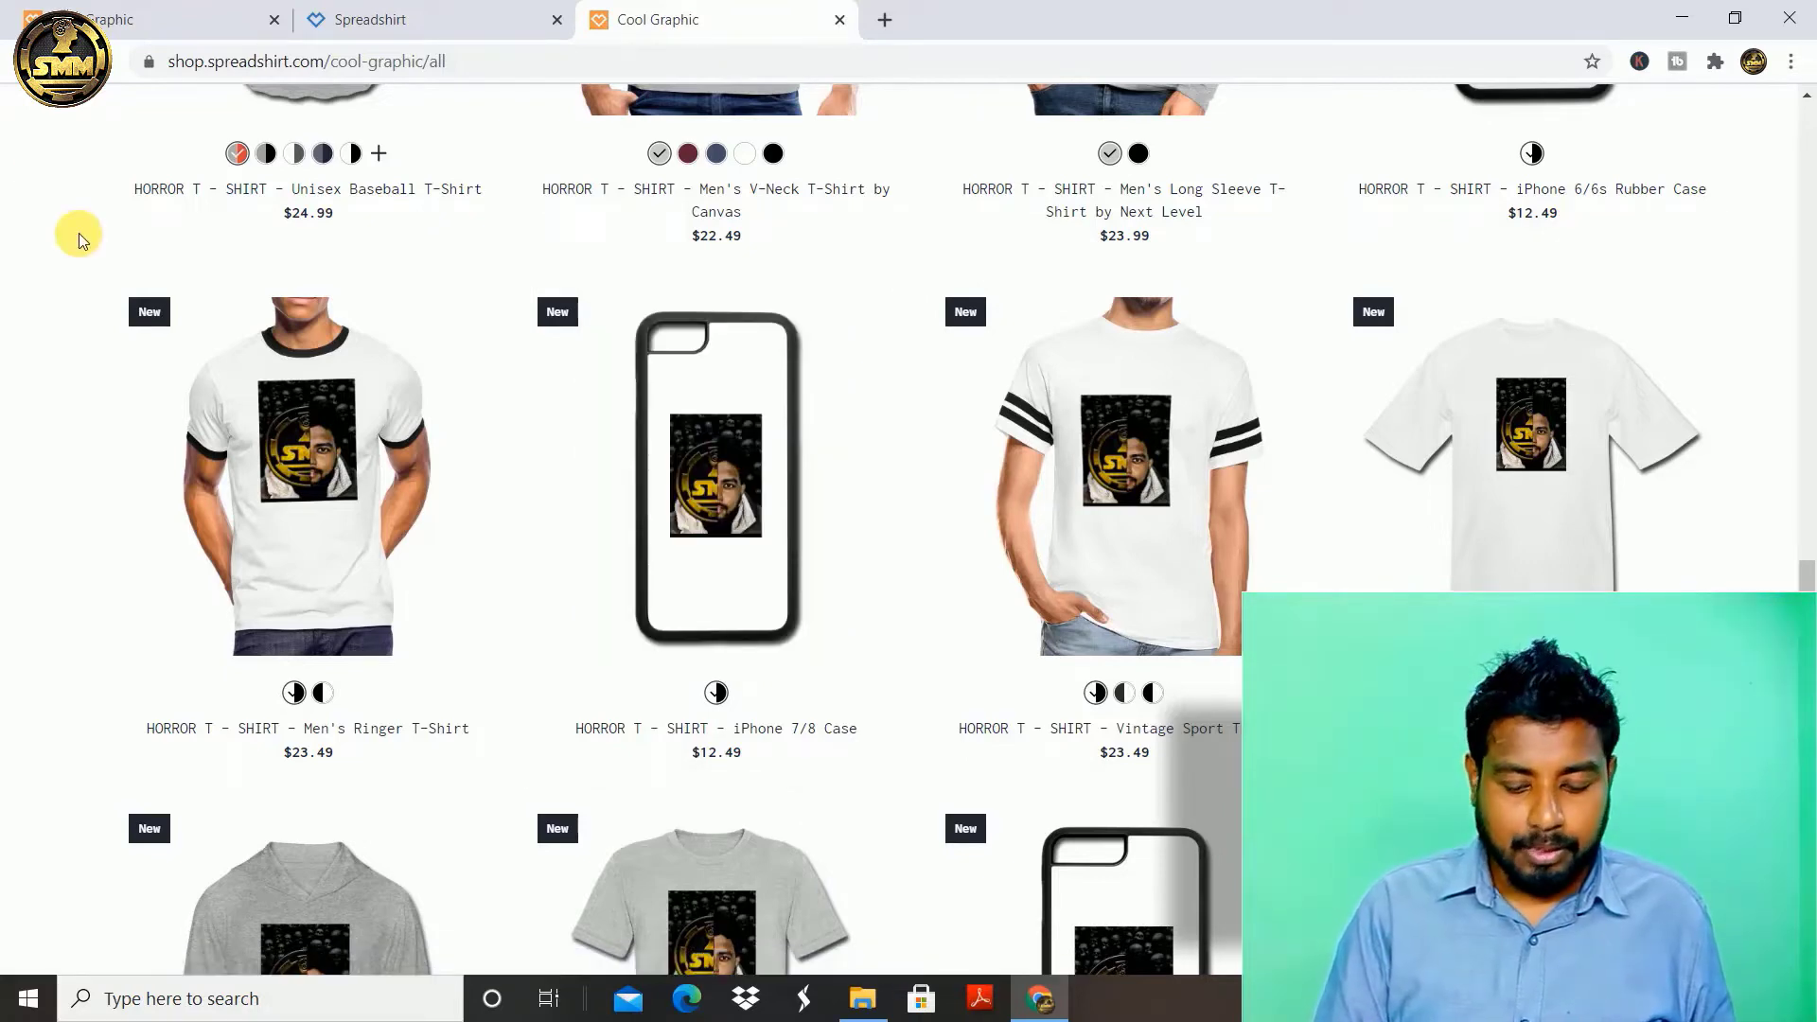
{"action": "scroll", "coordinate": [78, 233], "scroll_direction": "up", "scroll_amount": 10}
{"action": "scroll", "coordinate": [78, 233], "scroll_direction": "up", "scroll_amount": 15}
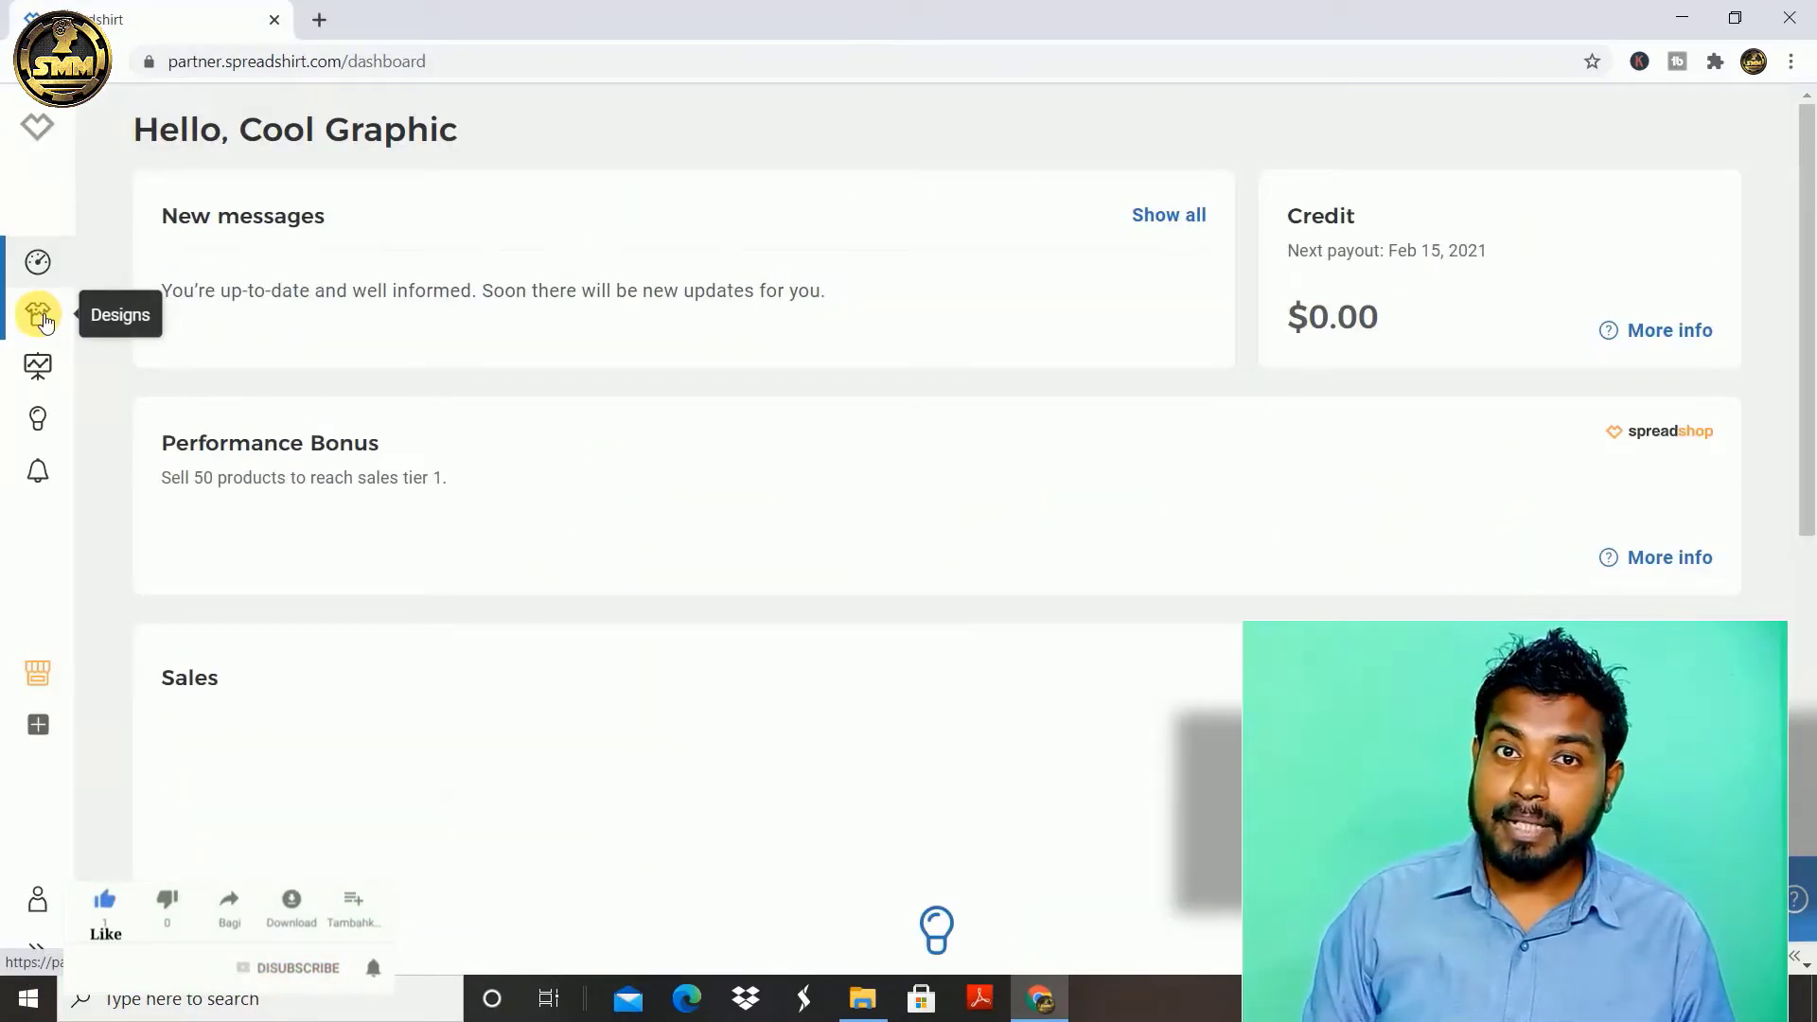
Step: Upload the image 20210214_232009 from the Downloads folder as a new design in the Designs section
{"action": "left_click", "coordinate": [42, 315]}
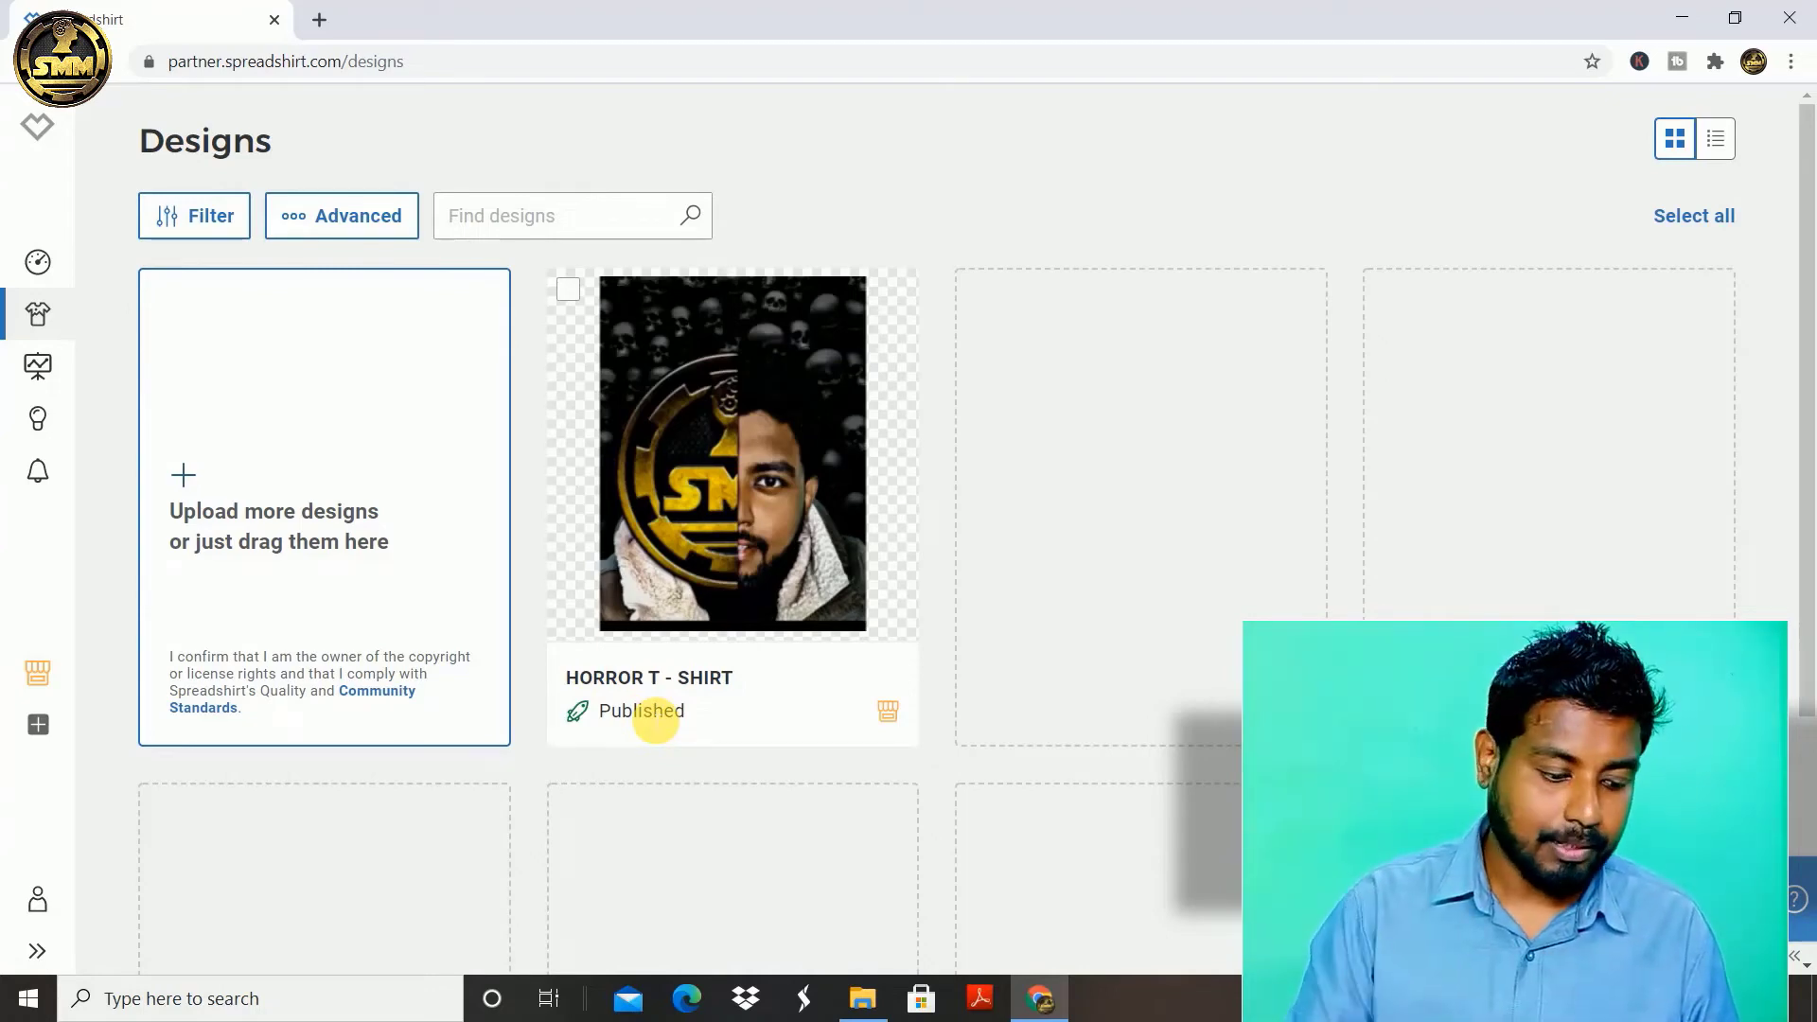
{"action": "left_click", "coordinate": [187, 479]}
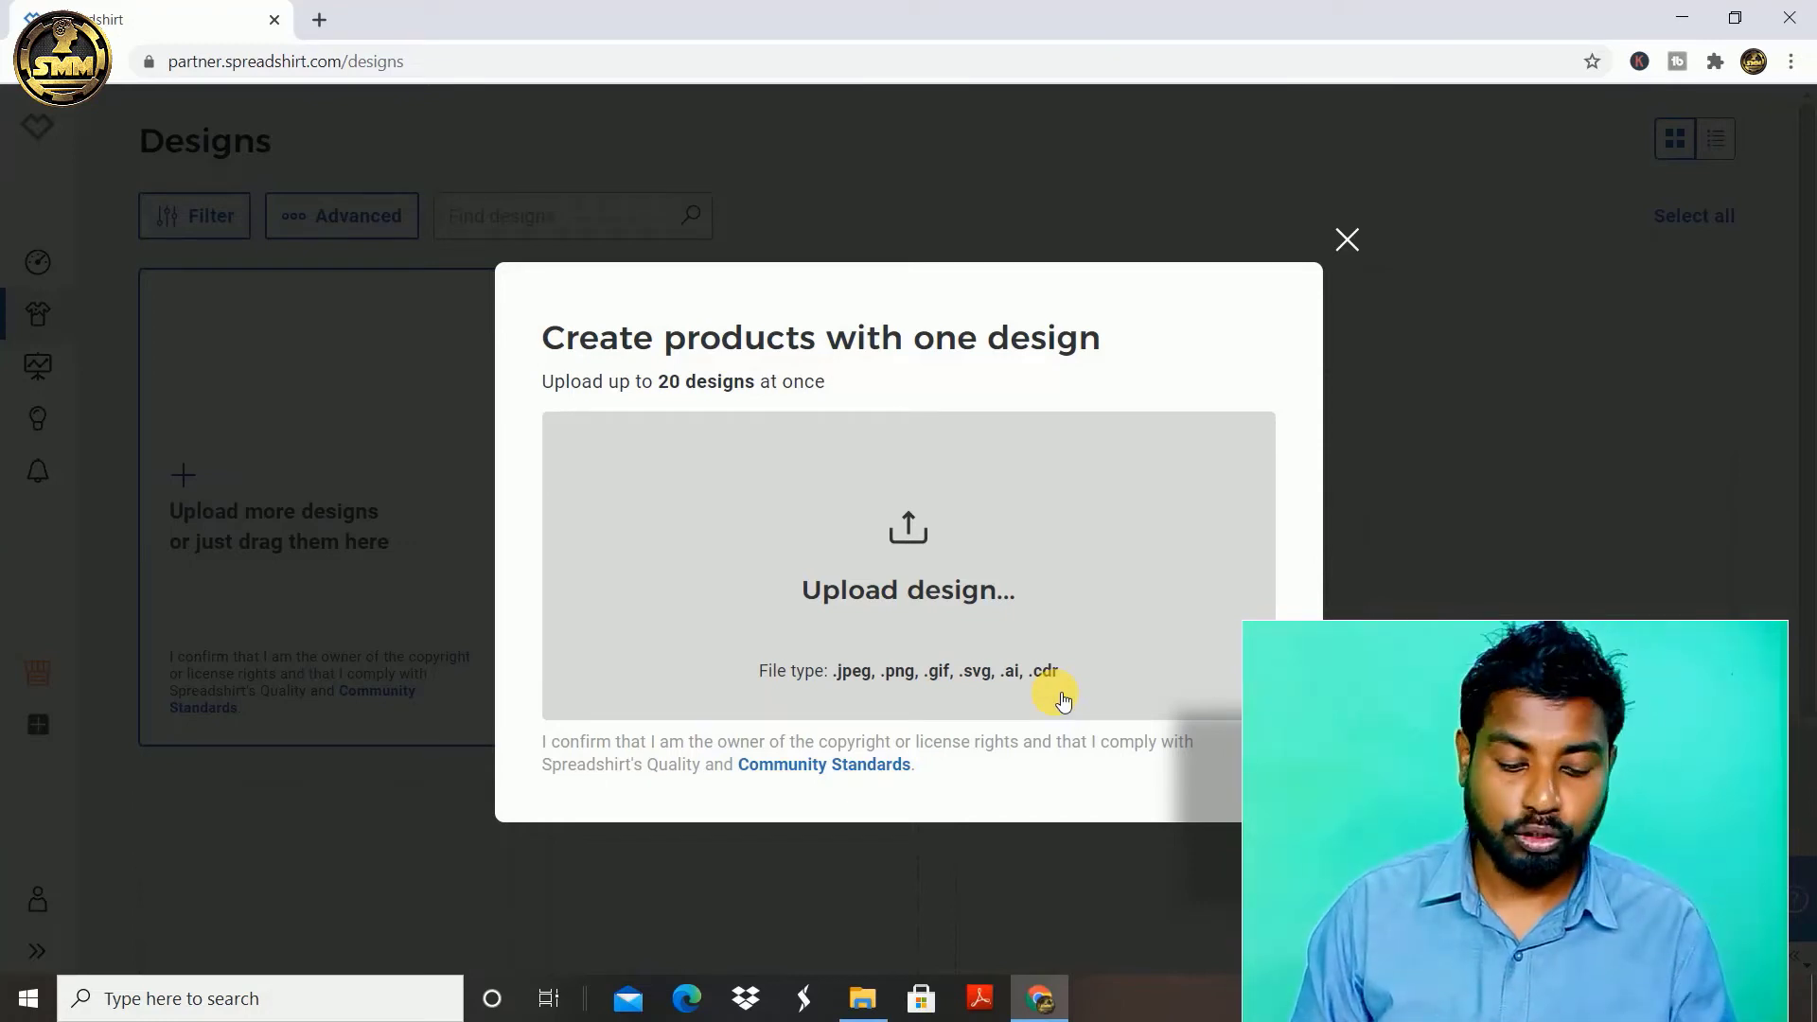
{"action": "left_click", "coordinate": [911, 541]}
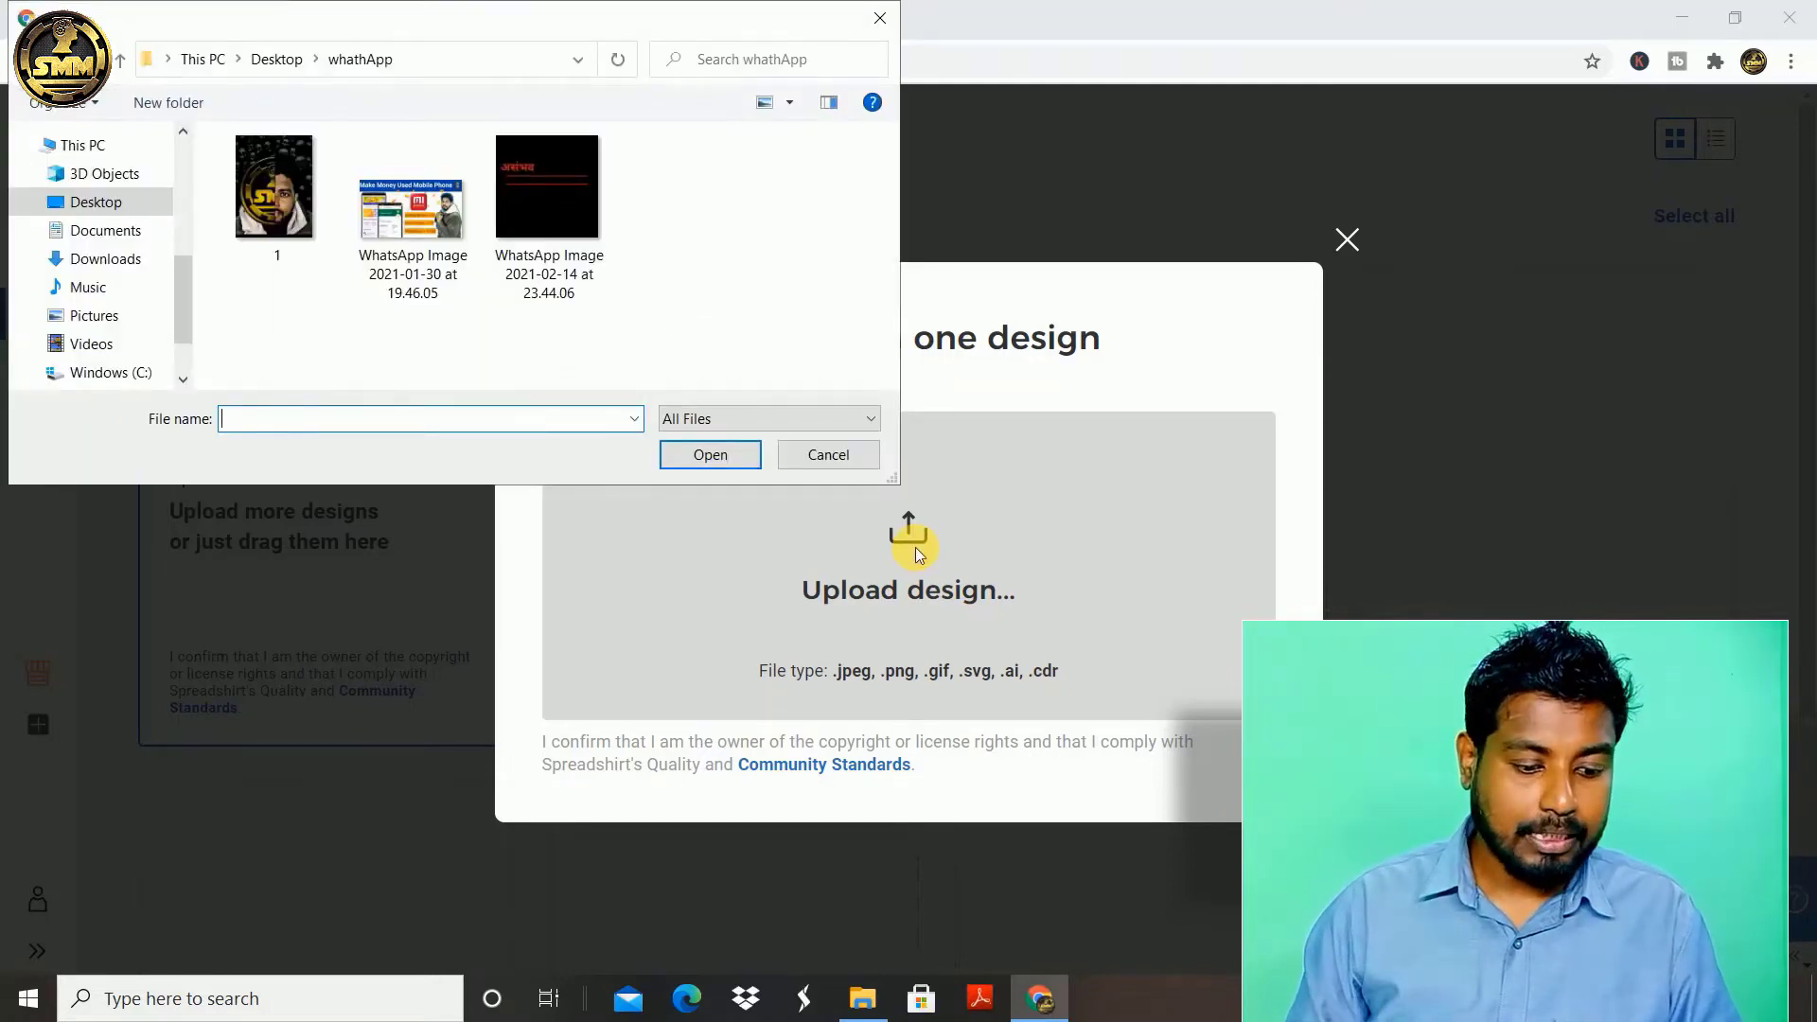
{"action": "left_click", "coordinate": [95, 259]}
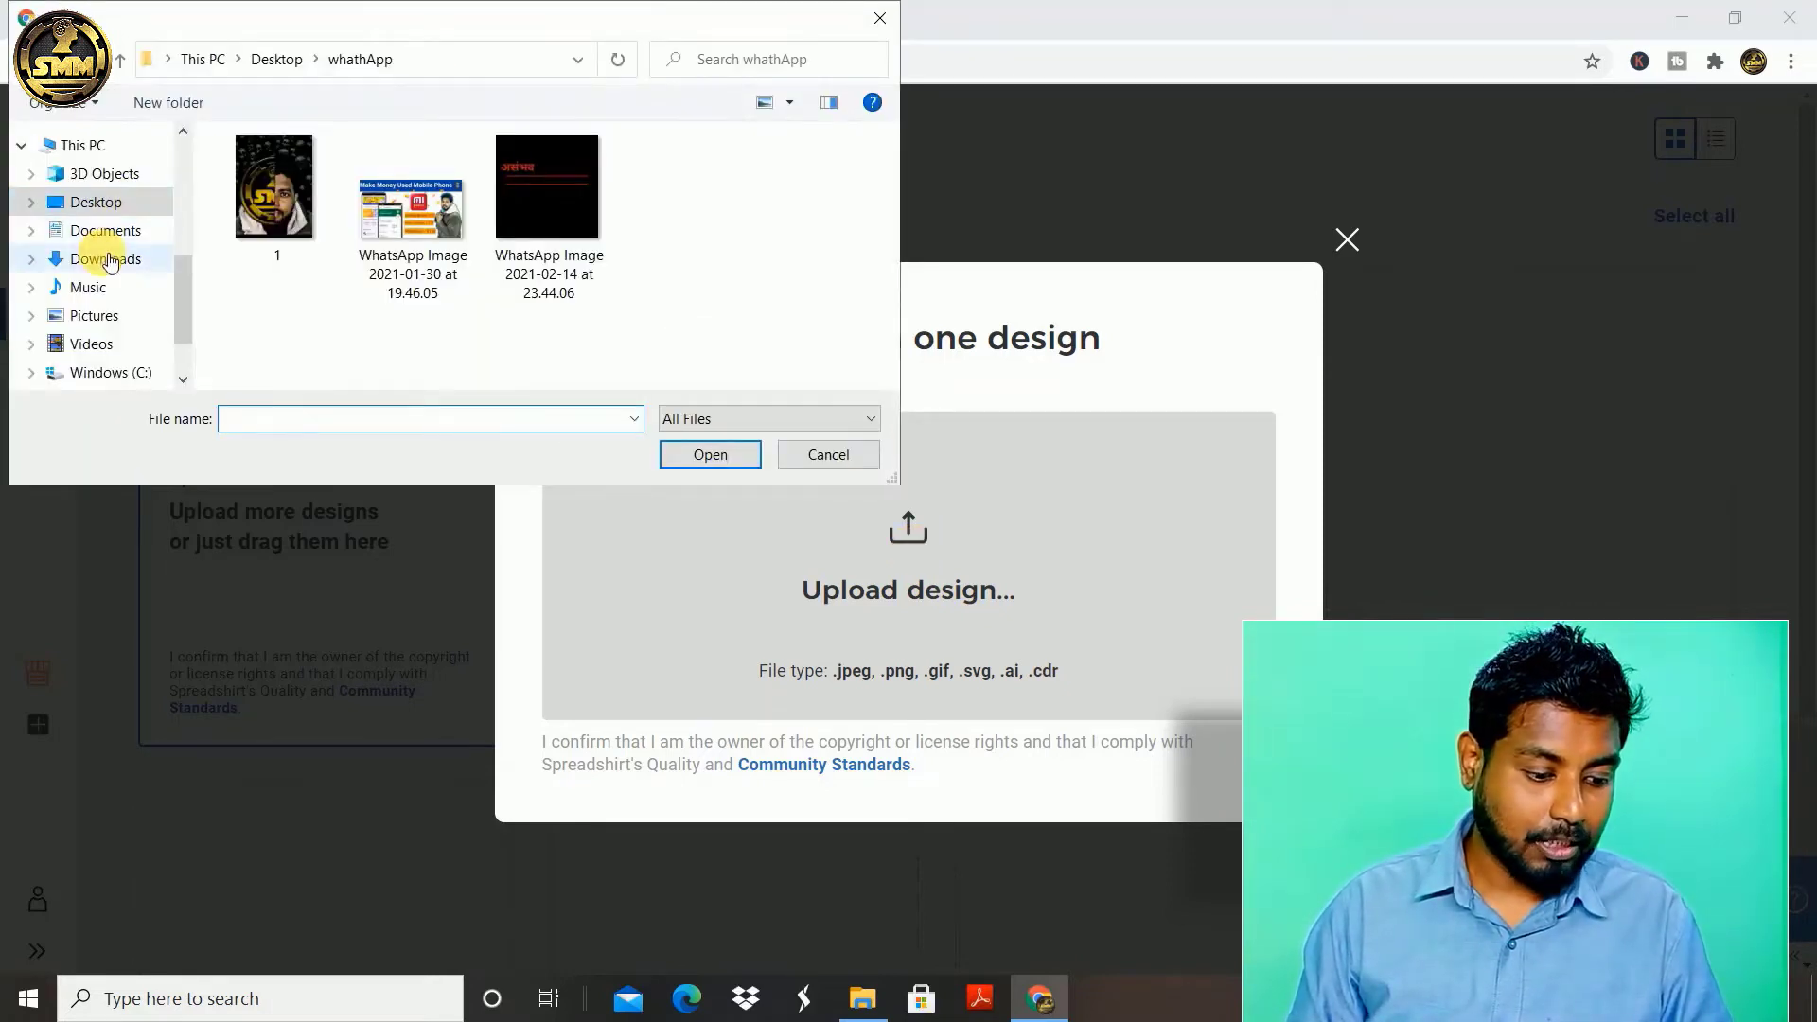
{"action": "left_click", "coordinate": [267, 199]}
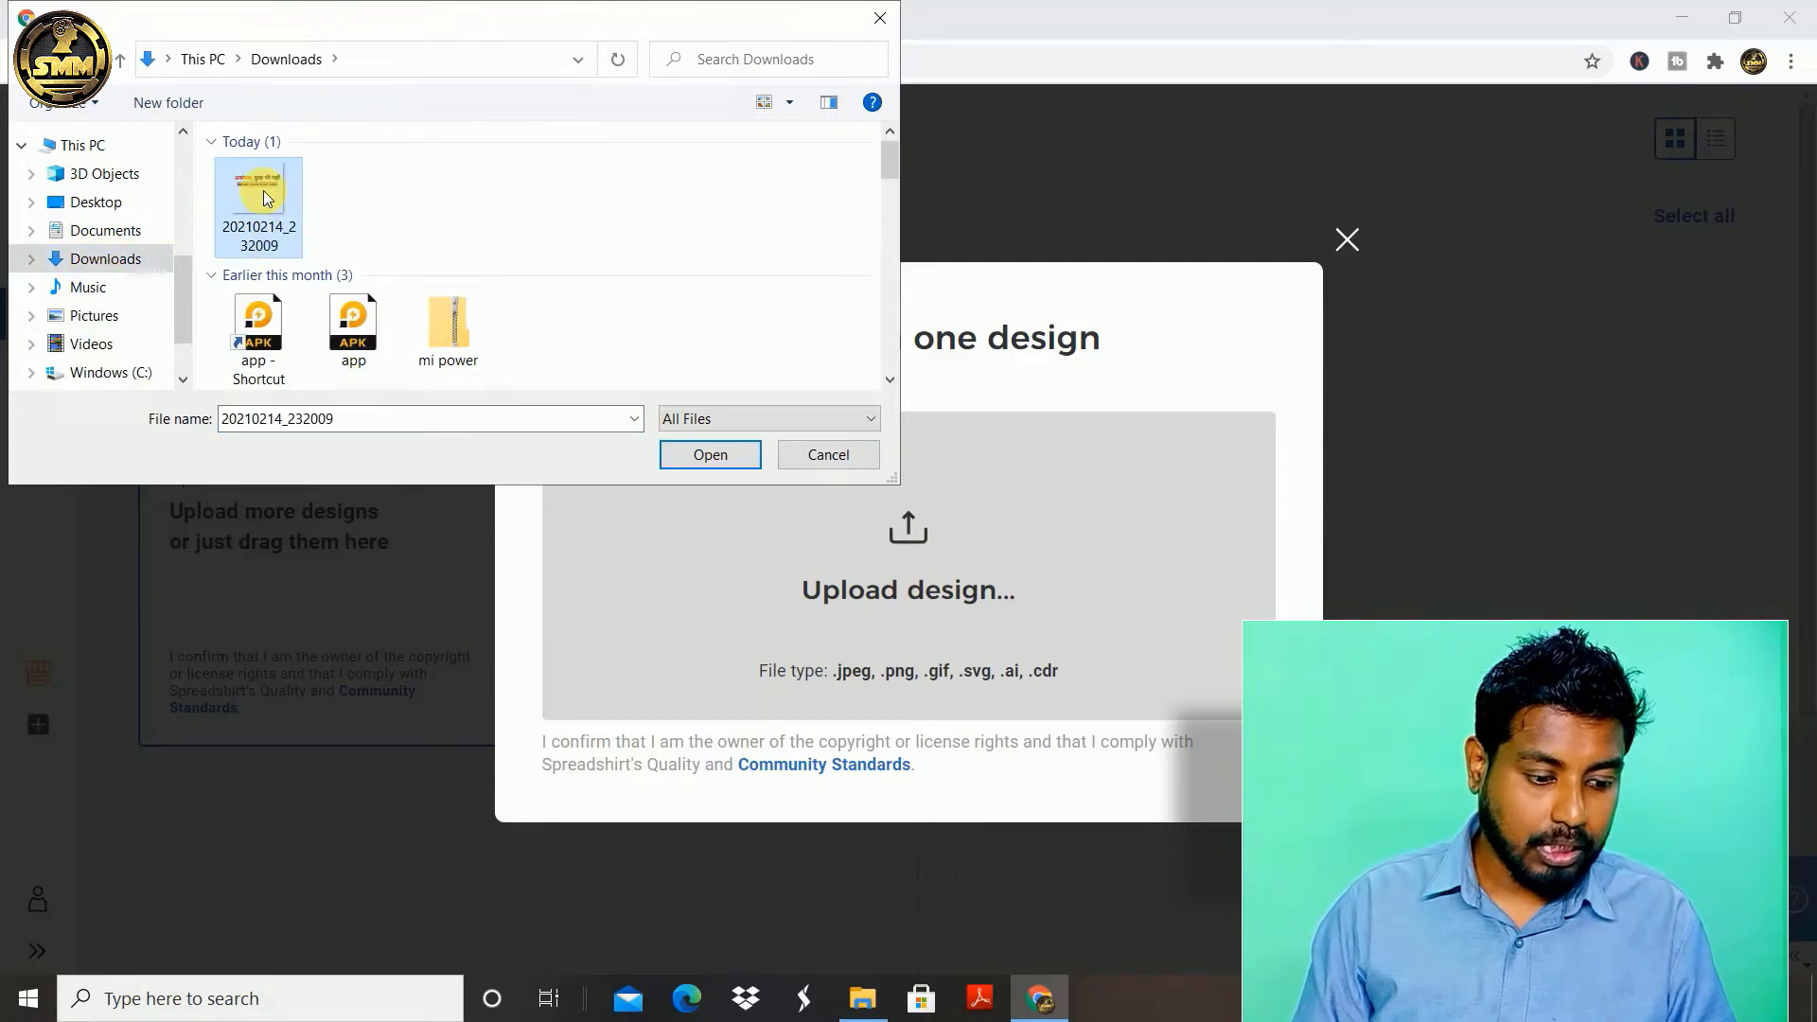
{"action": "left_click", "coordinate": [712, 456]}
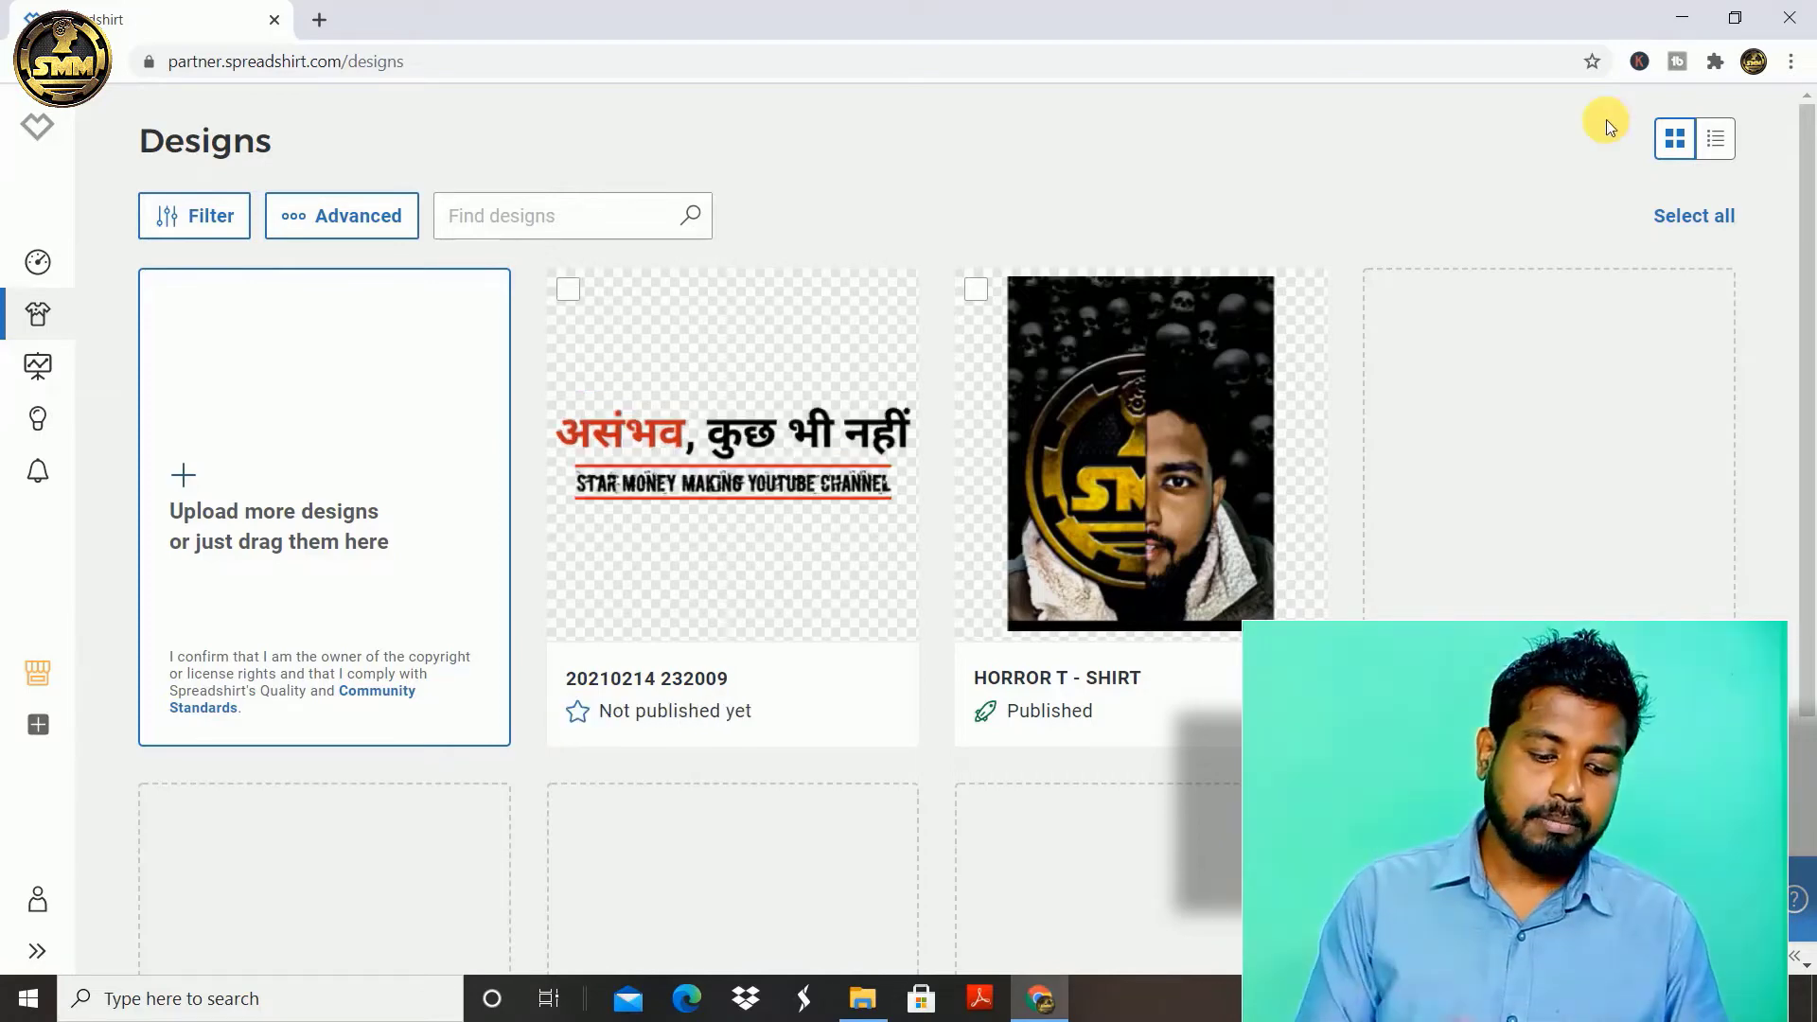
Step: Upload the 20210214_232009 image from Downloads a second time as another single-design product source
{"action": "mouse_move", "coordinate": [748, 459]}
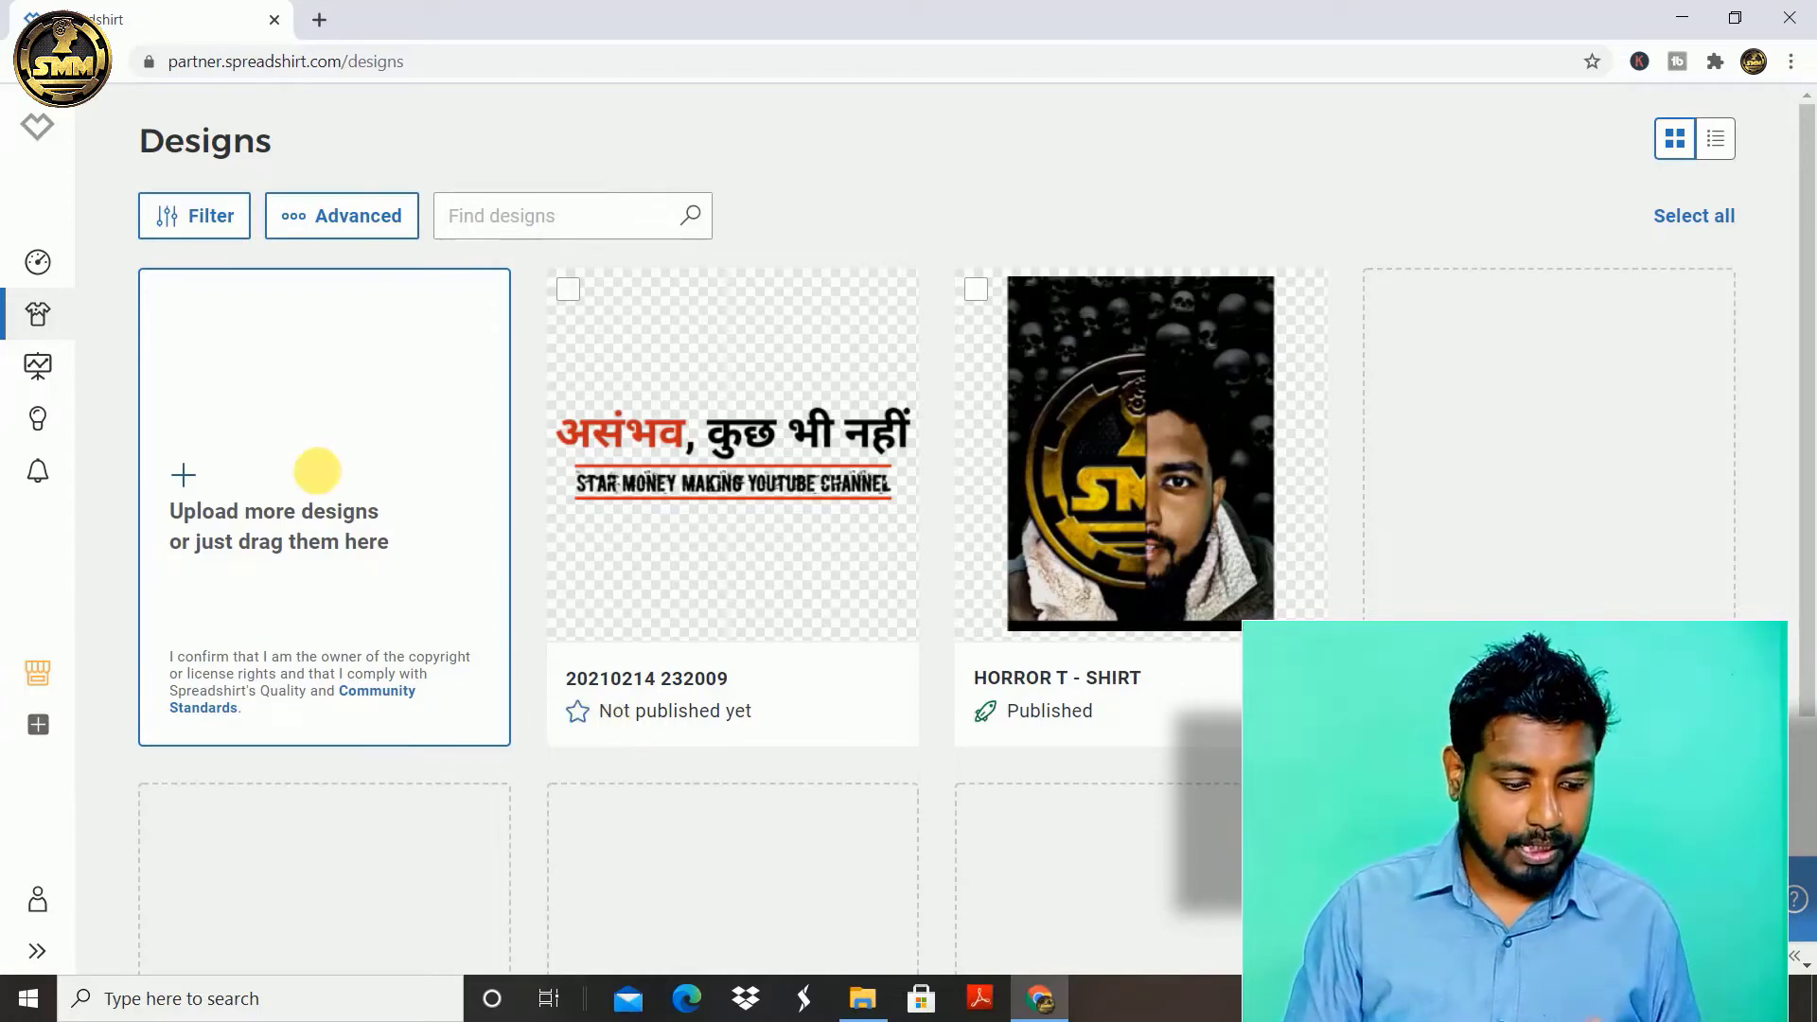
{"action": "left_click", "coordinate": [186, 479]}
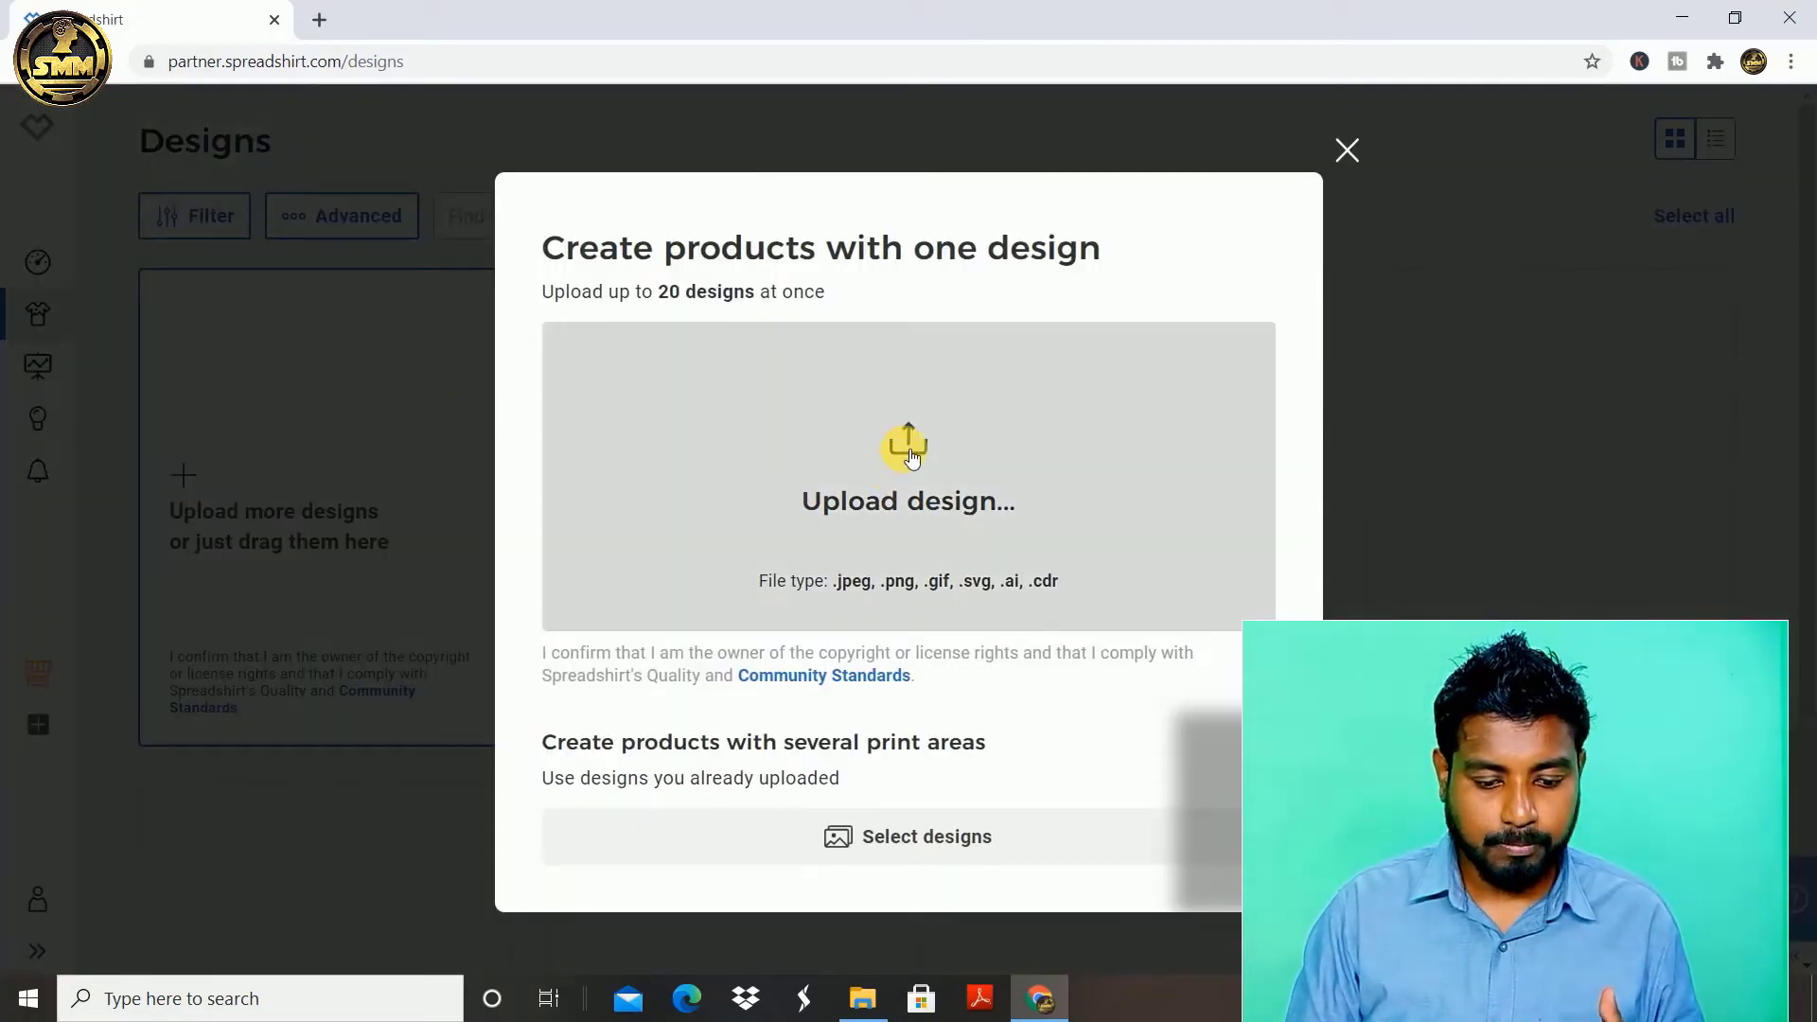
{"action": "left_click", "coordinate": [734, 396]}
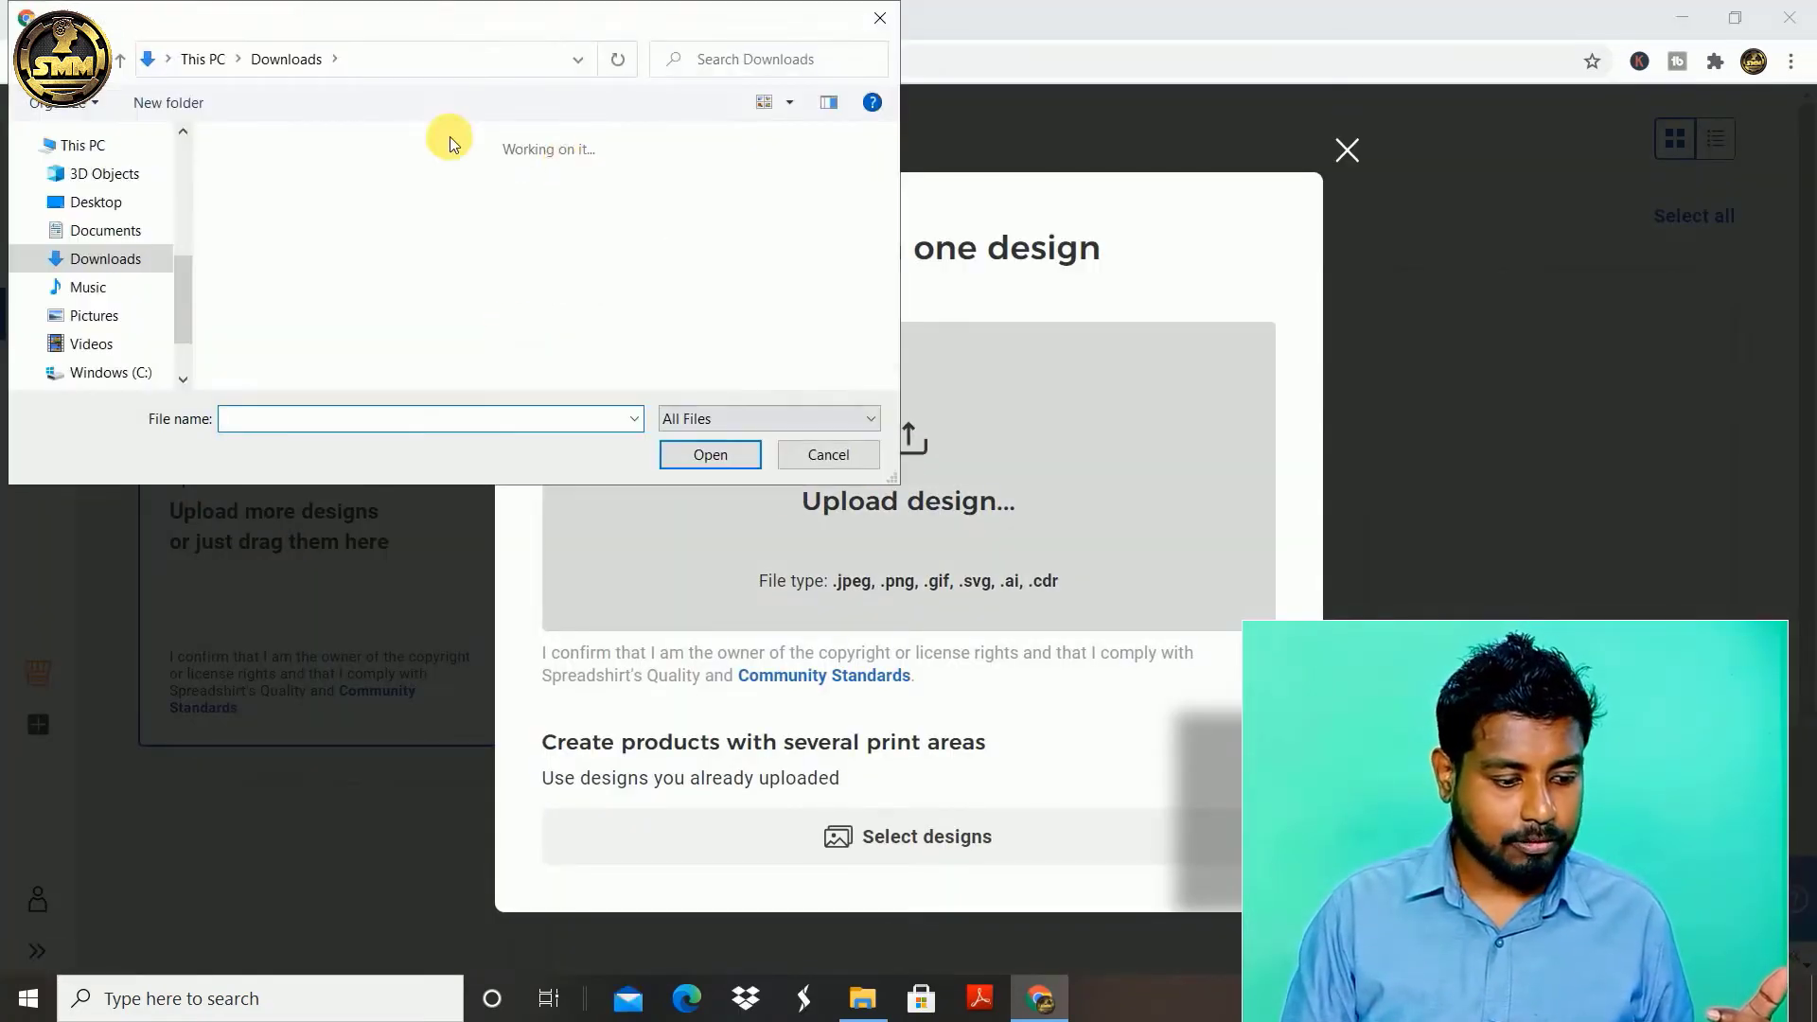
{"action": "left_click", "coordinate": [254, 170]}
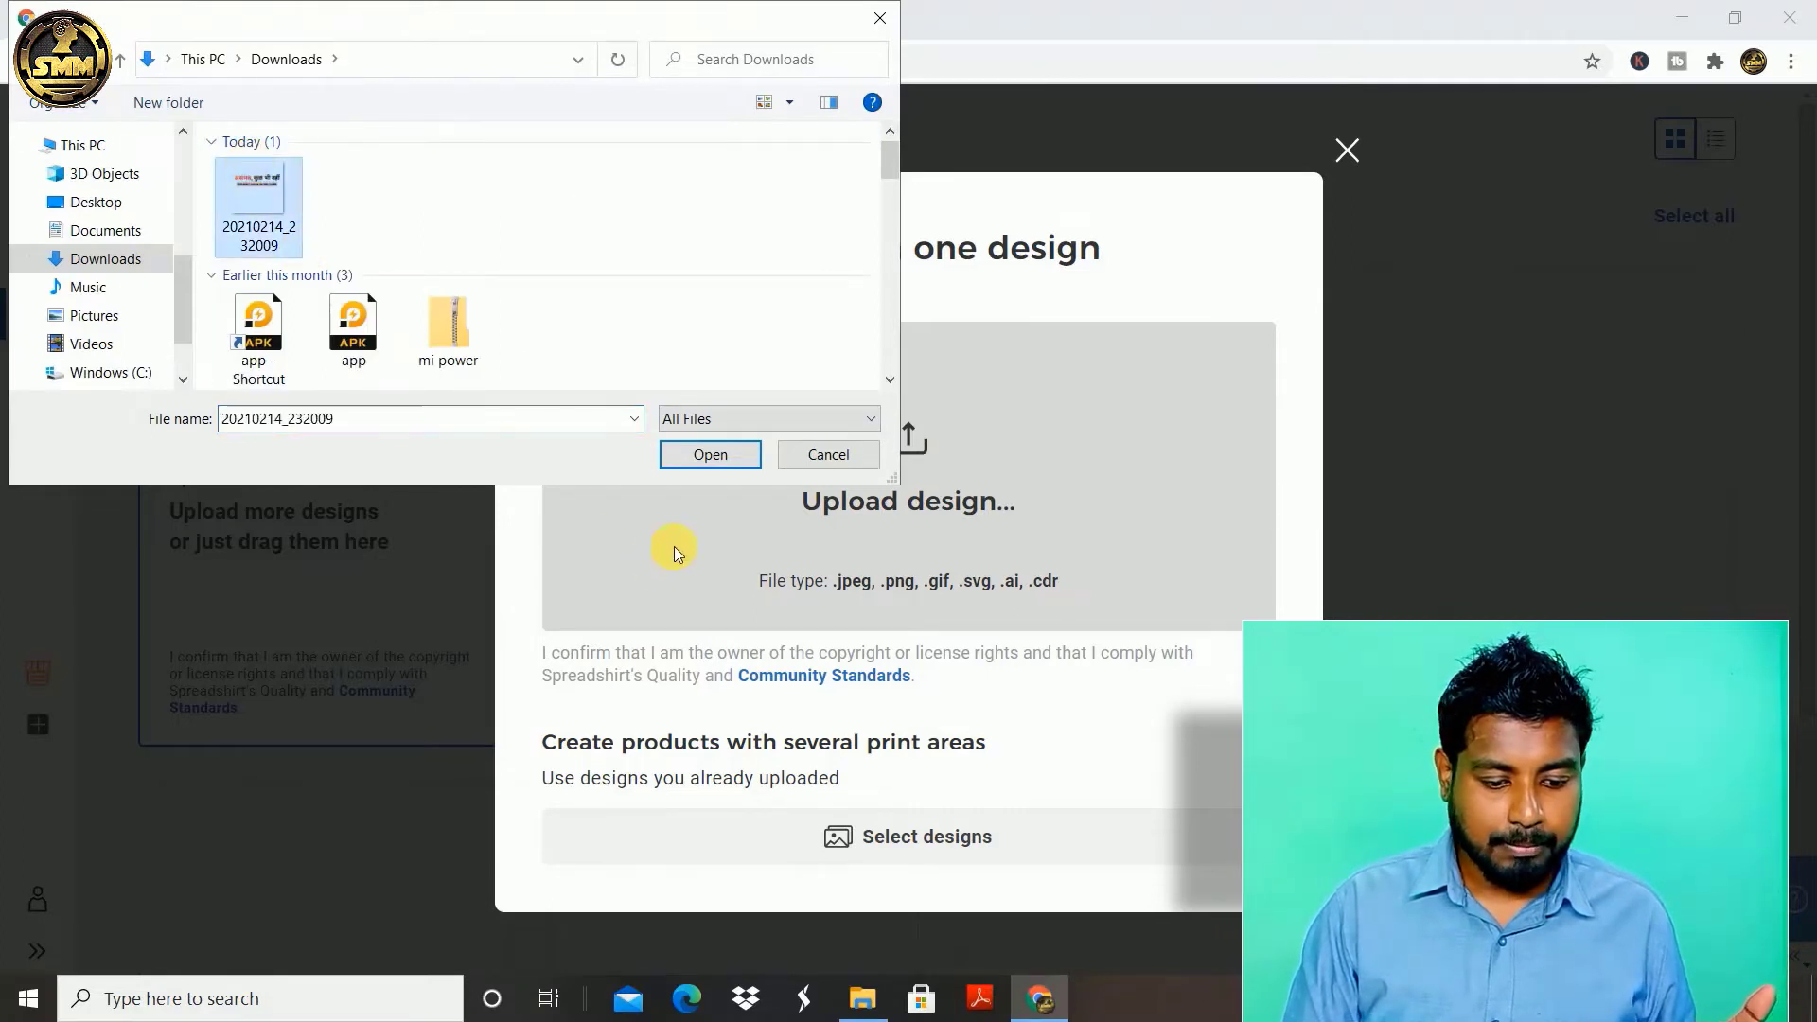
{"action": "left_click", "coordinate": [727, 458]}
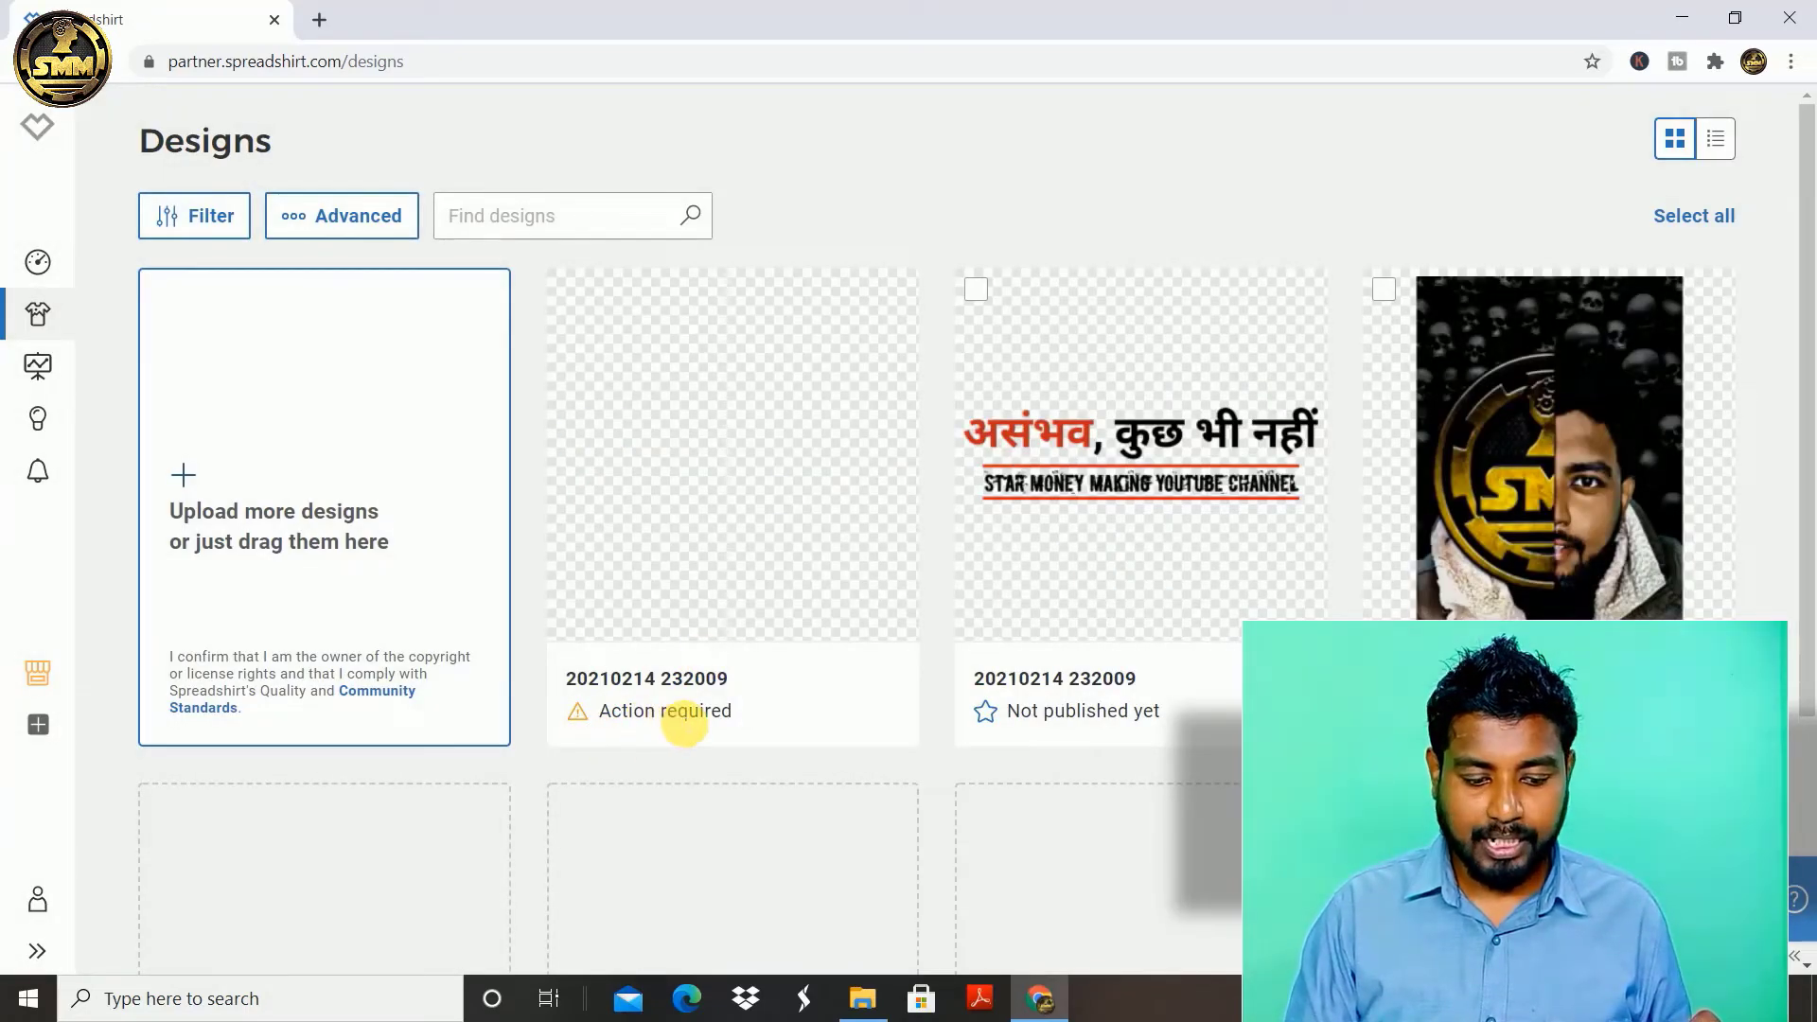
Step: Open the uploaded design marked Action required, compare its two versions and confirm the optimised version
{"action": "mouse_move", "coordinate": [641, 539]}
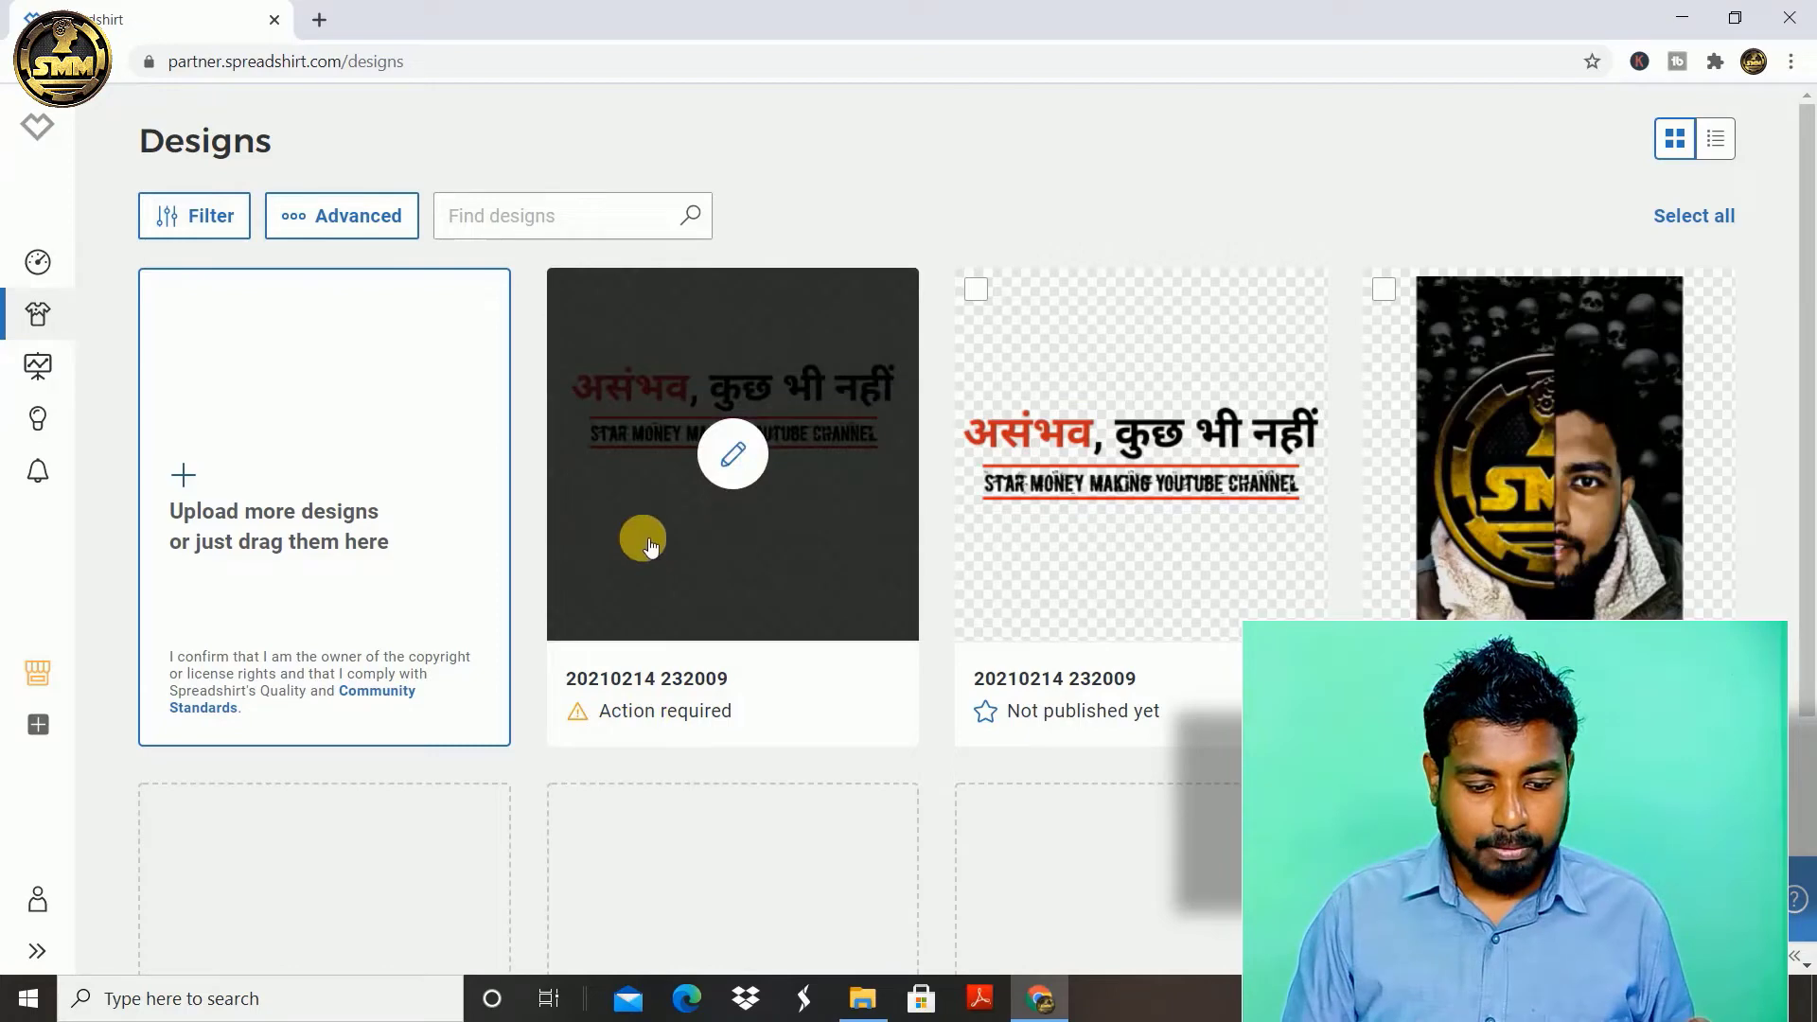
{"action": "left_click", "coordinate": [723, 483]}
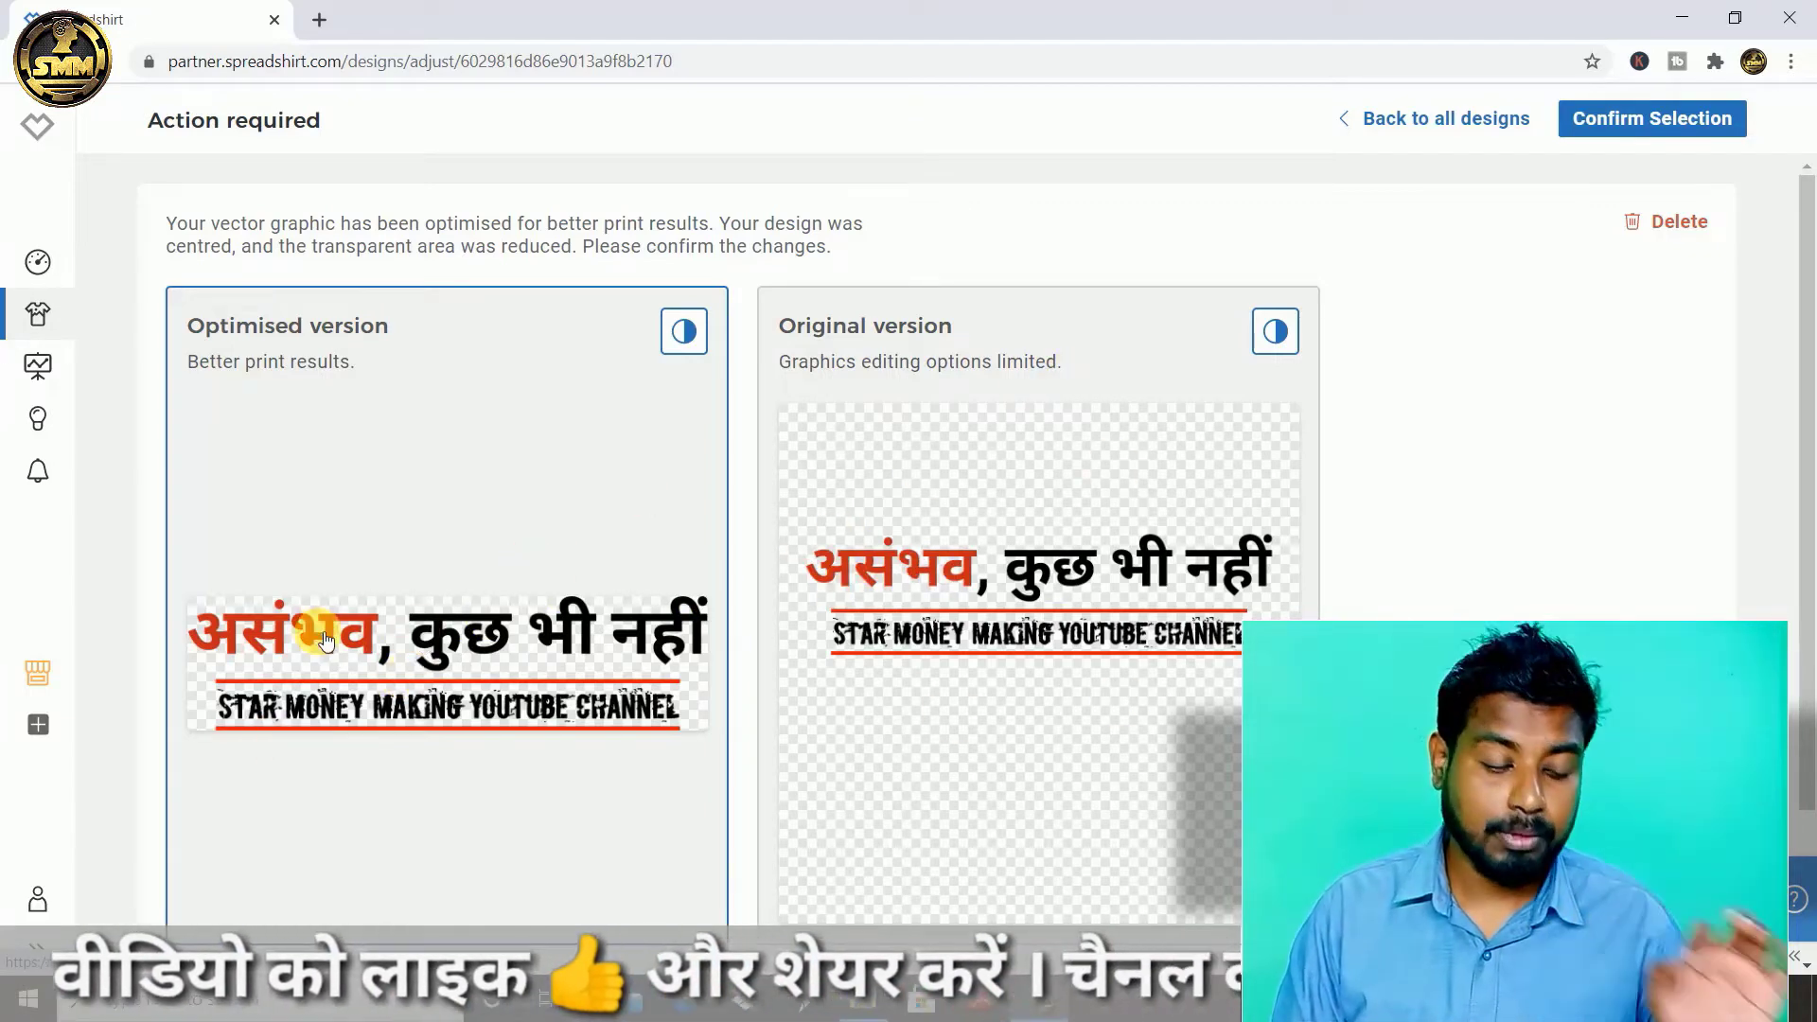
{"action": "left_click", "coordinate": [947, 331]}
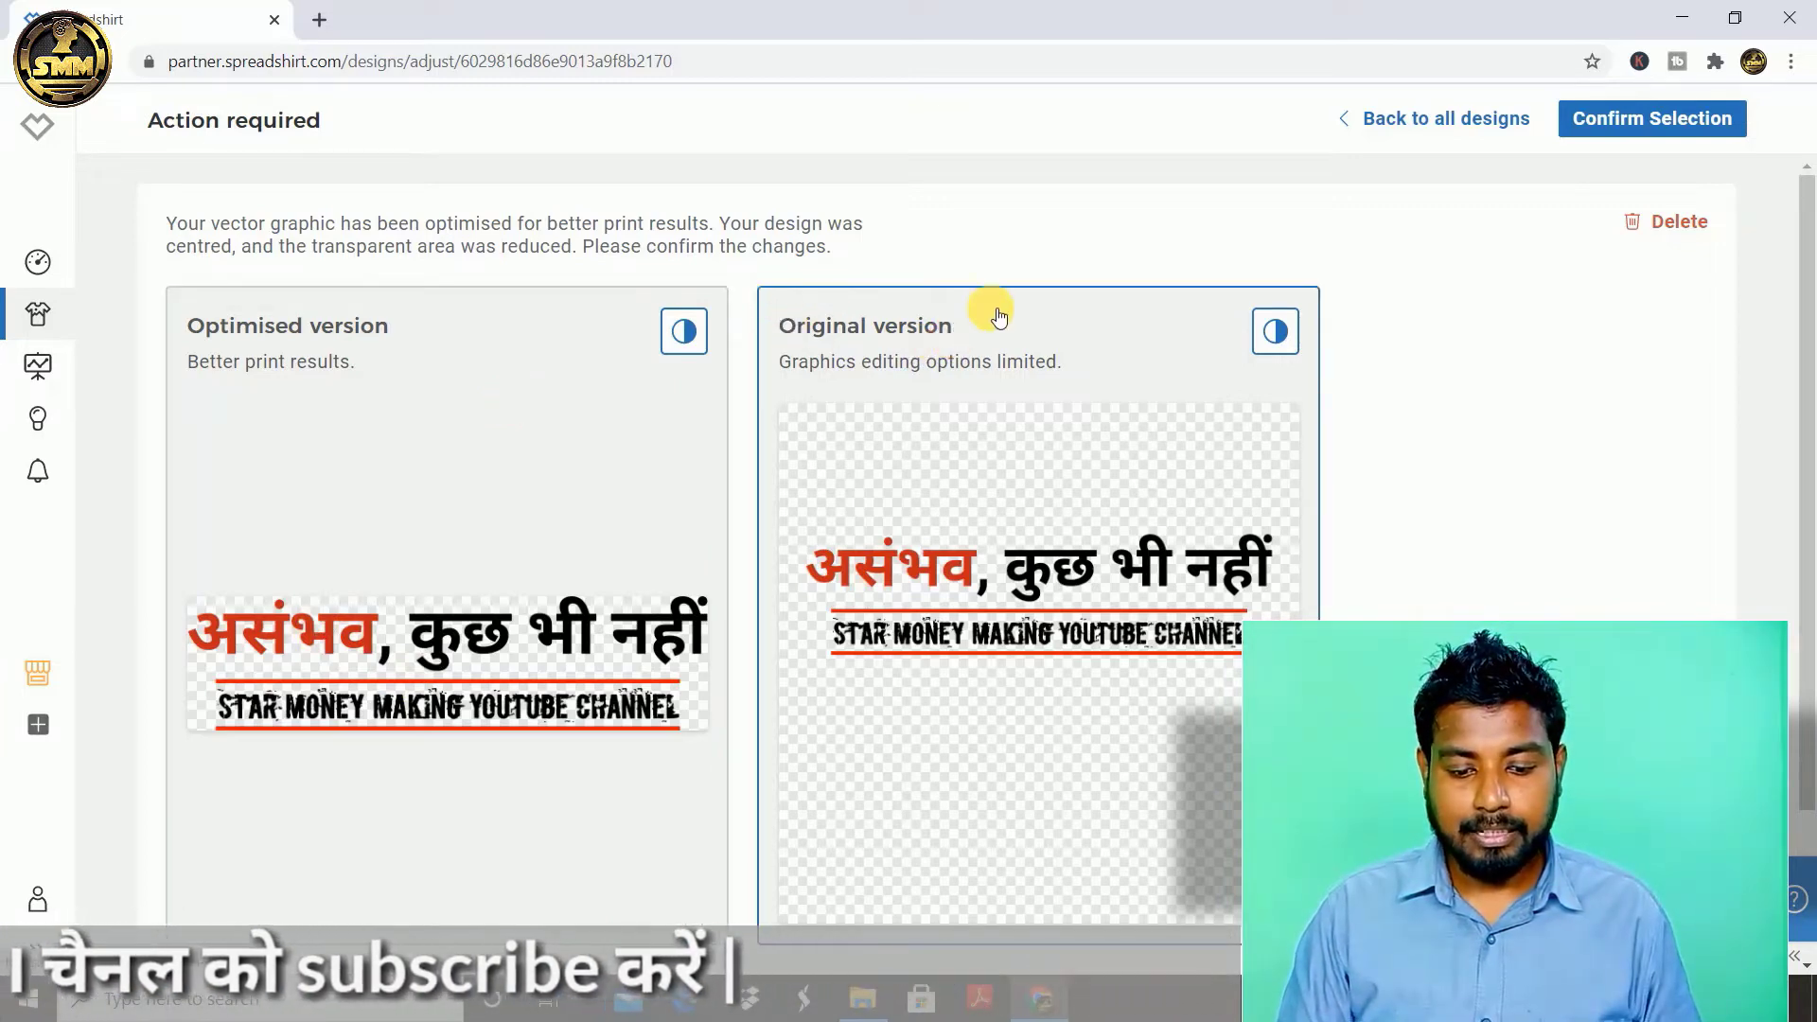
{"action": "left_click", "coordinate": [623, 378]}
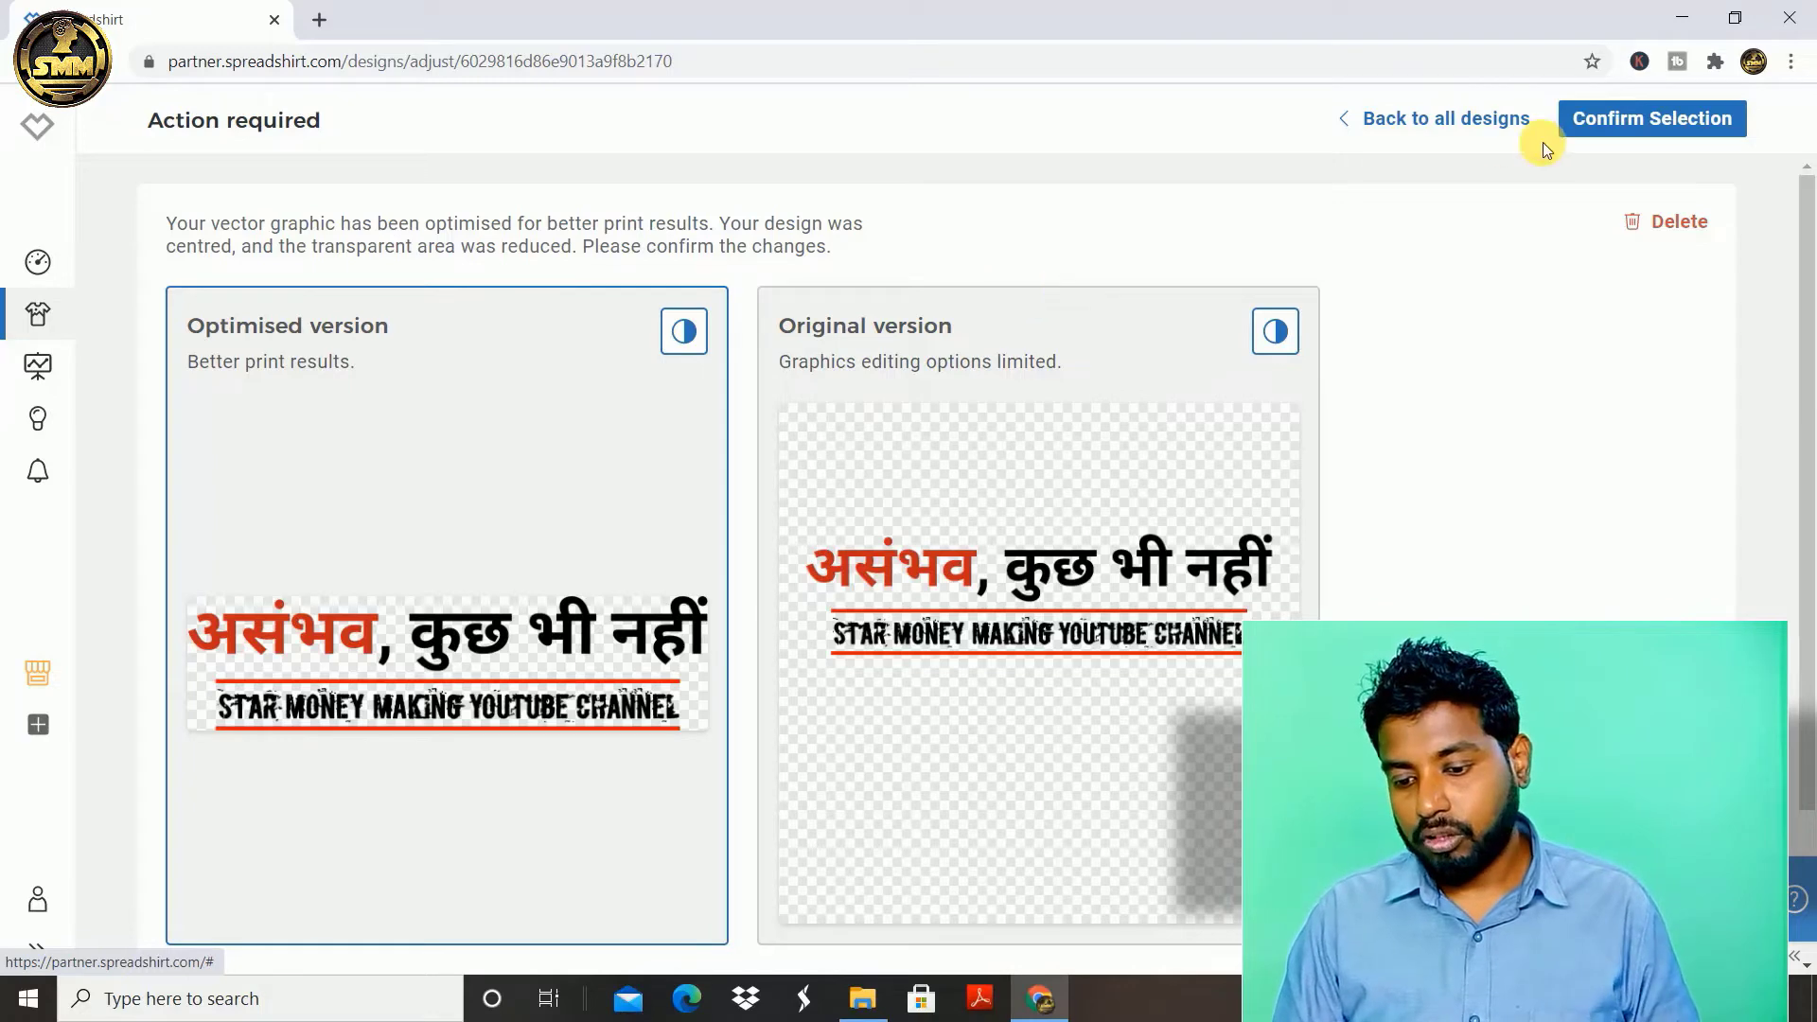
{"action": "left_click", "coordinate": [1620, 120]}
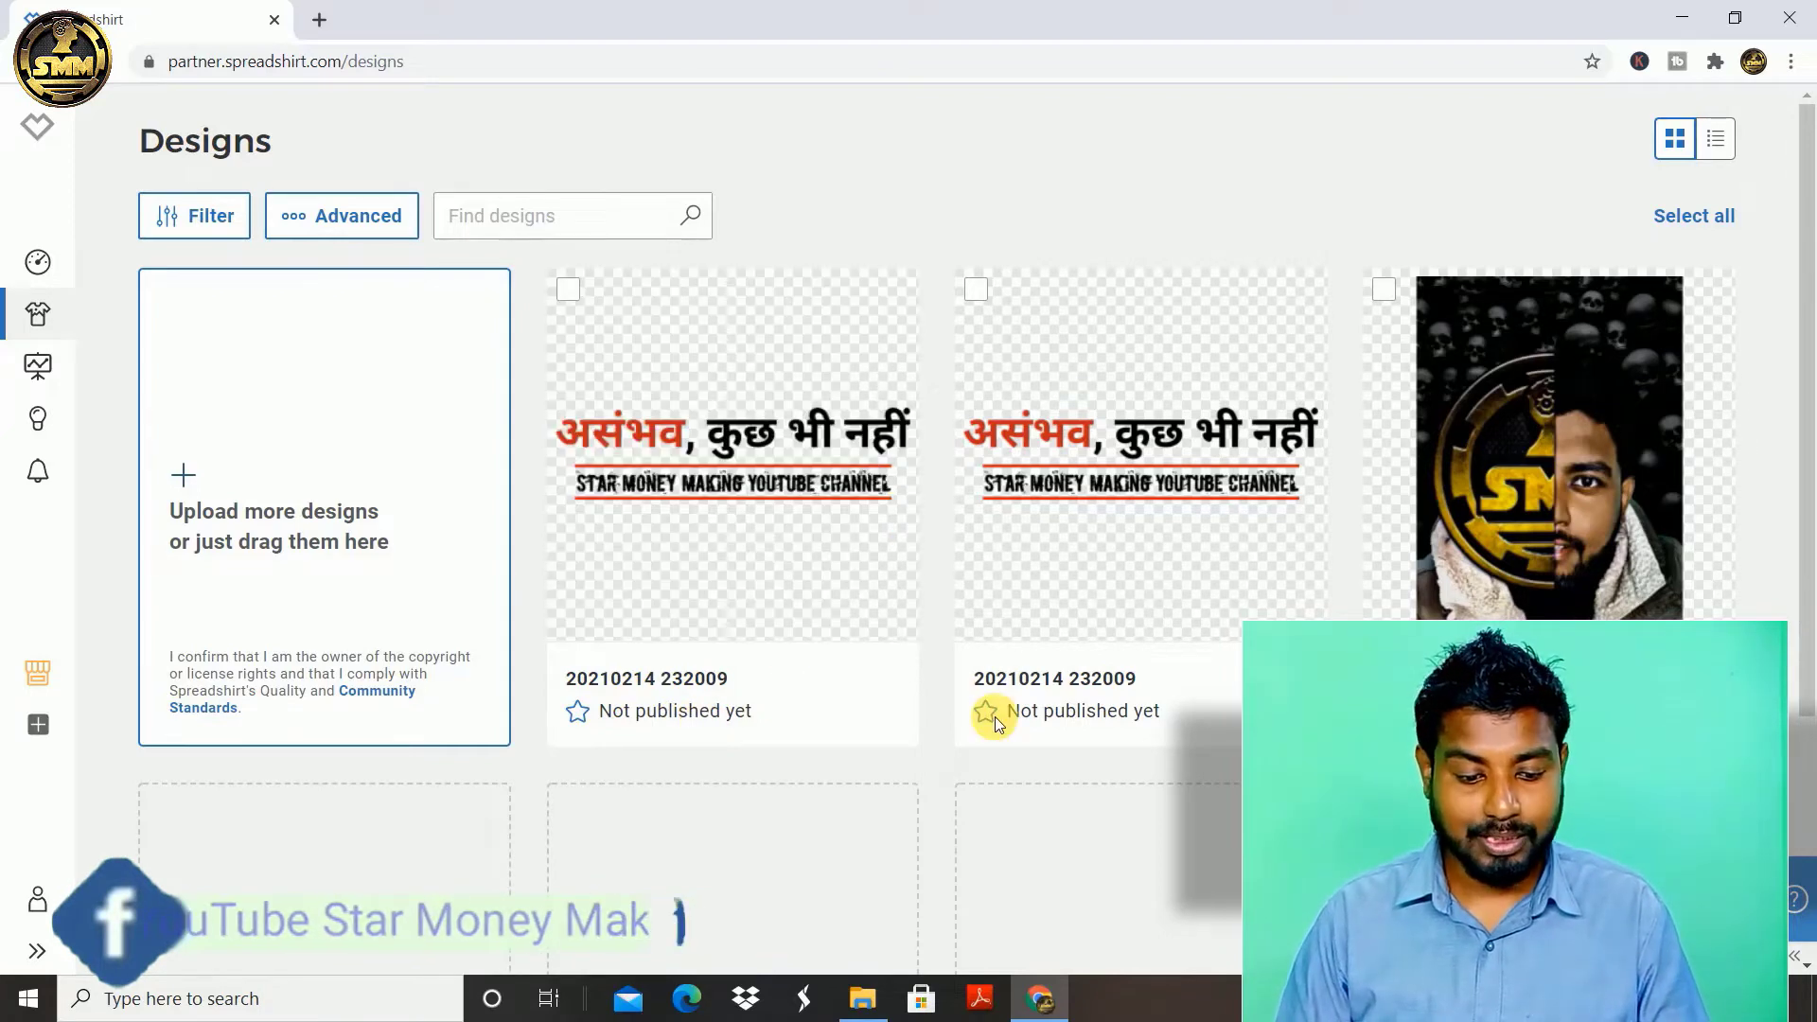
{"action": "mouse_move", "coordinate": [642, 470]}
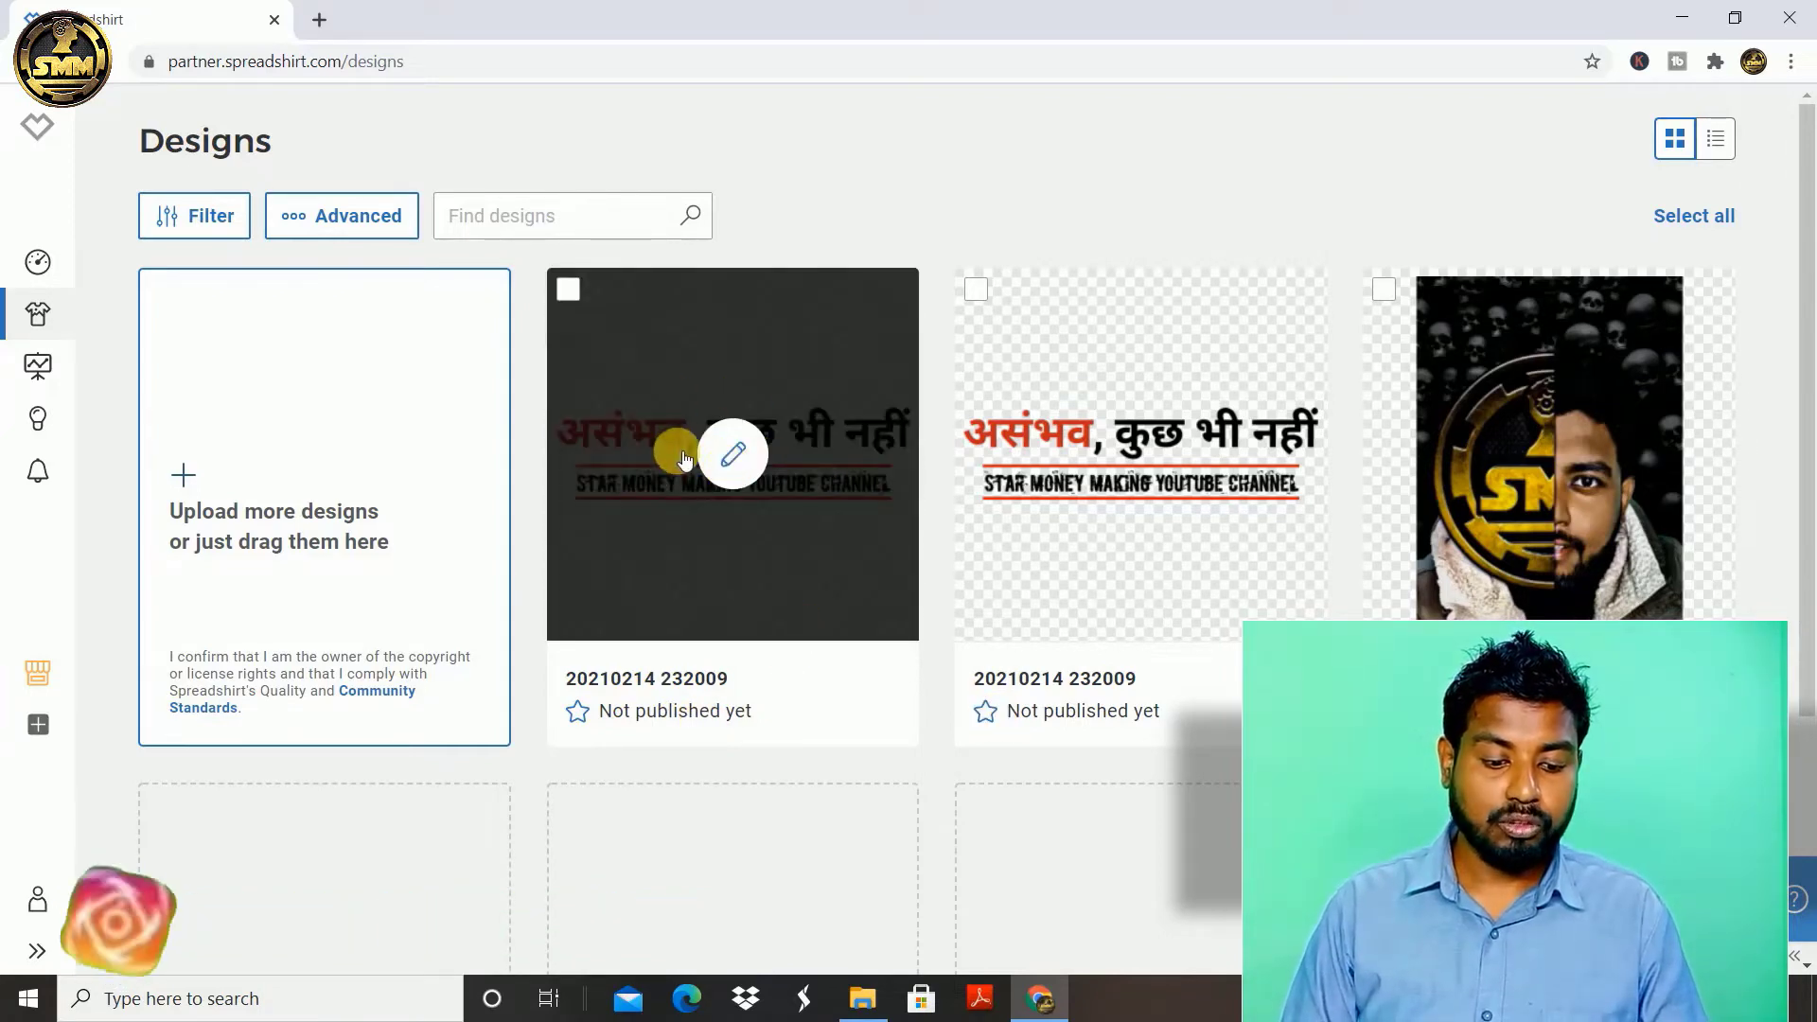
{"action": "left_click", "coordinate": [734, 456]}
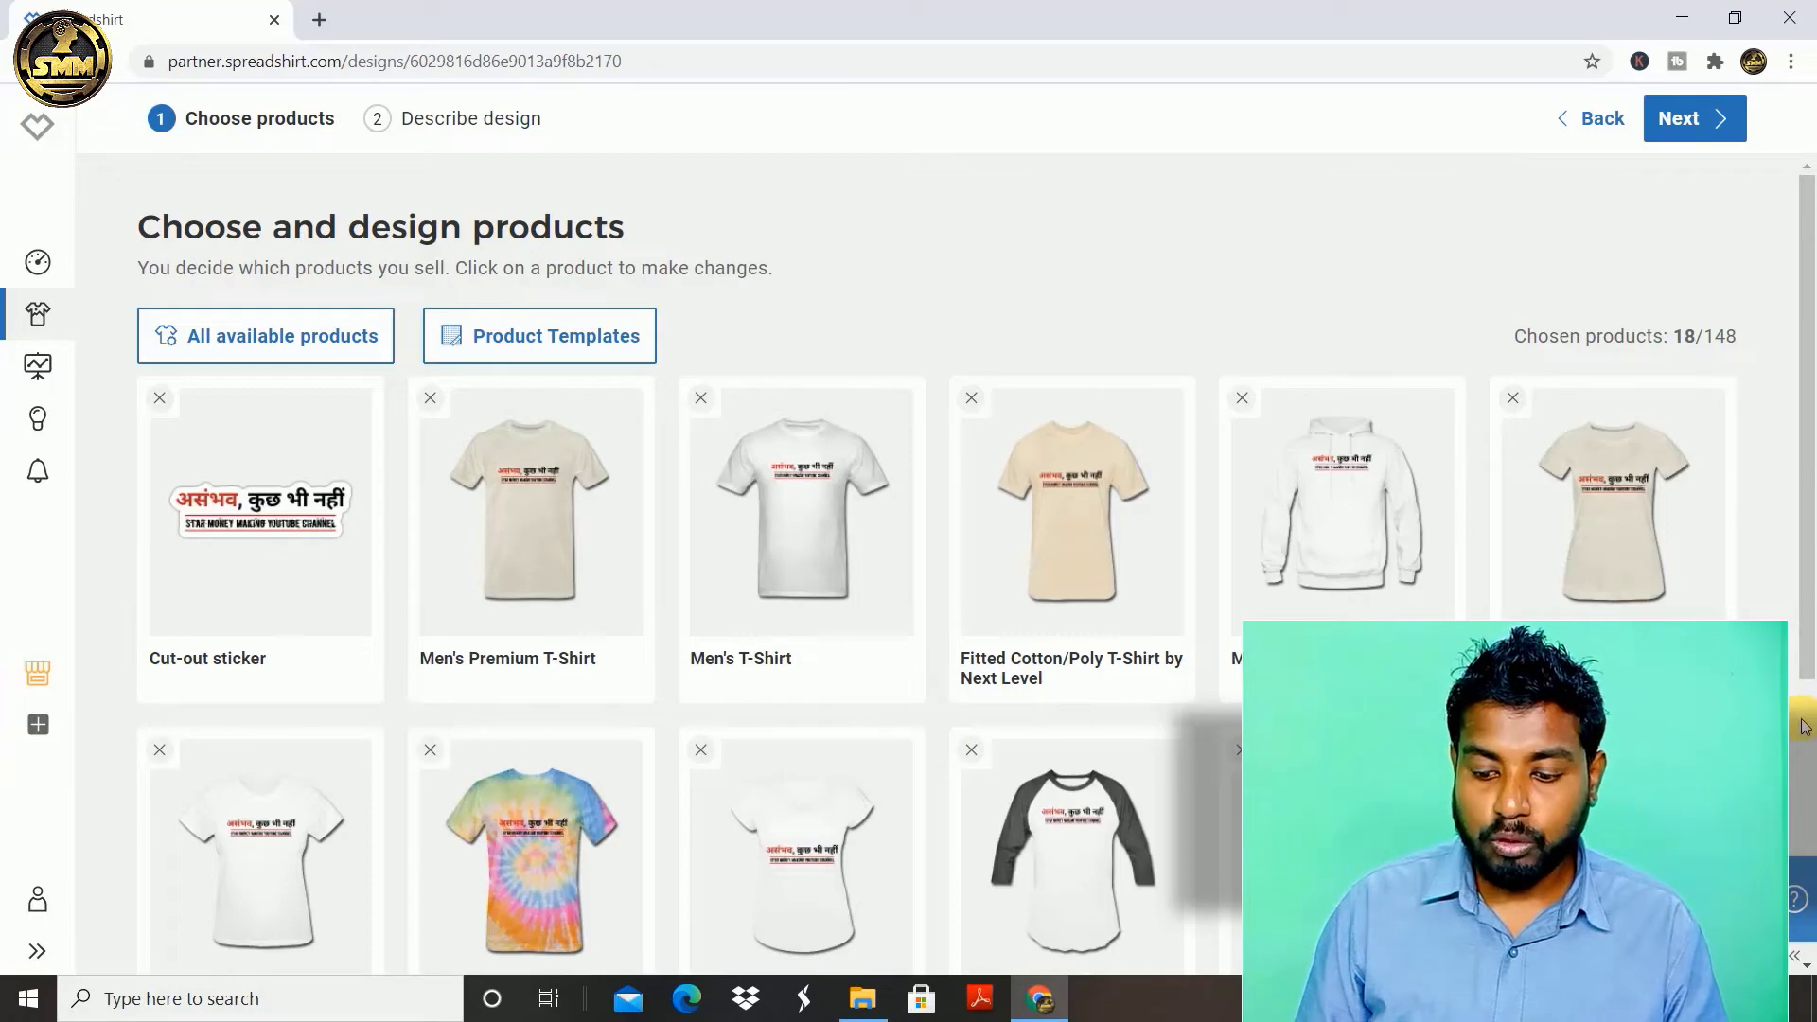
{"action": "scroll", "coordinate": [1804, 727], "scroll_direction": "down", "scroll_amount": 5}
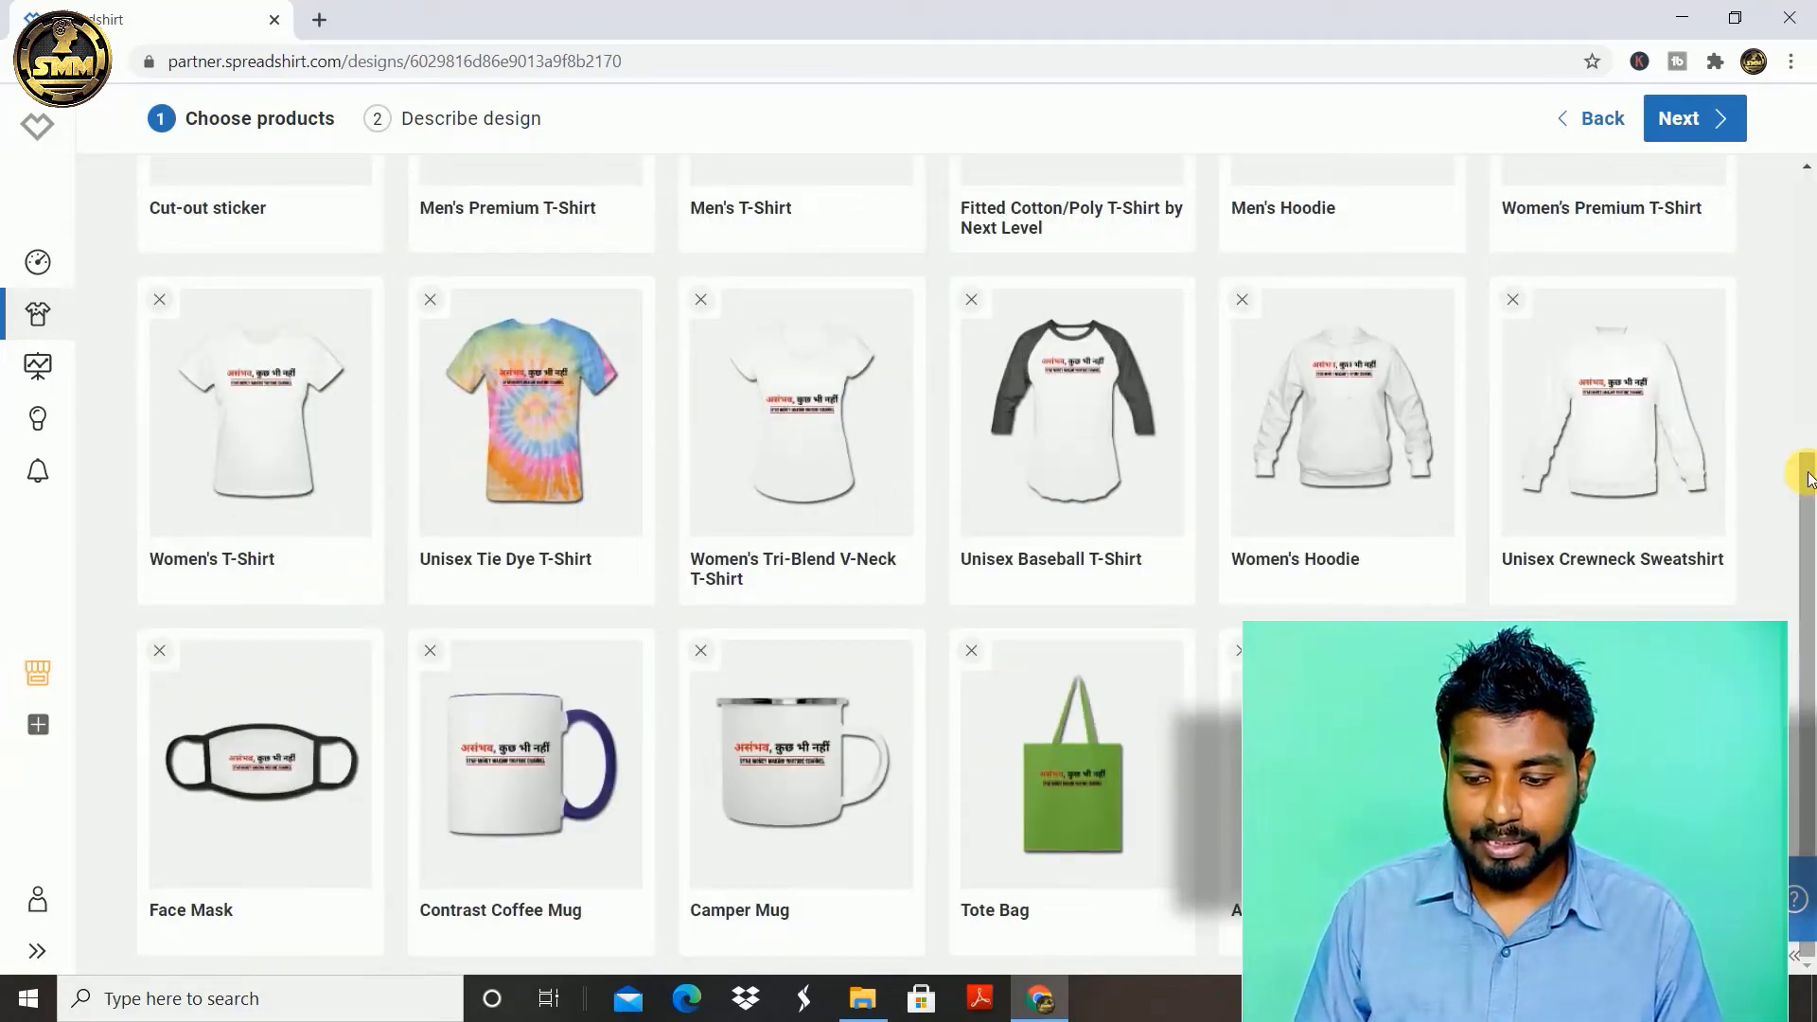
{"action": "scroll", "coordinate": [1808, 240], "scroll_direction": "up", "scroll_amount": 5}
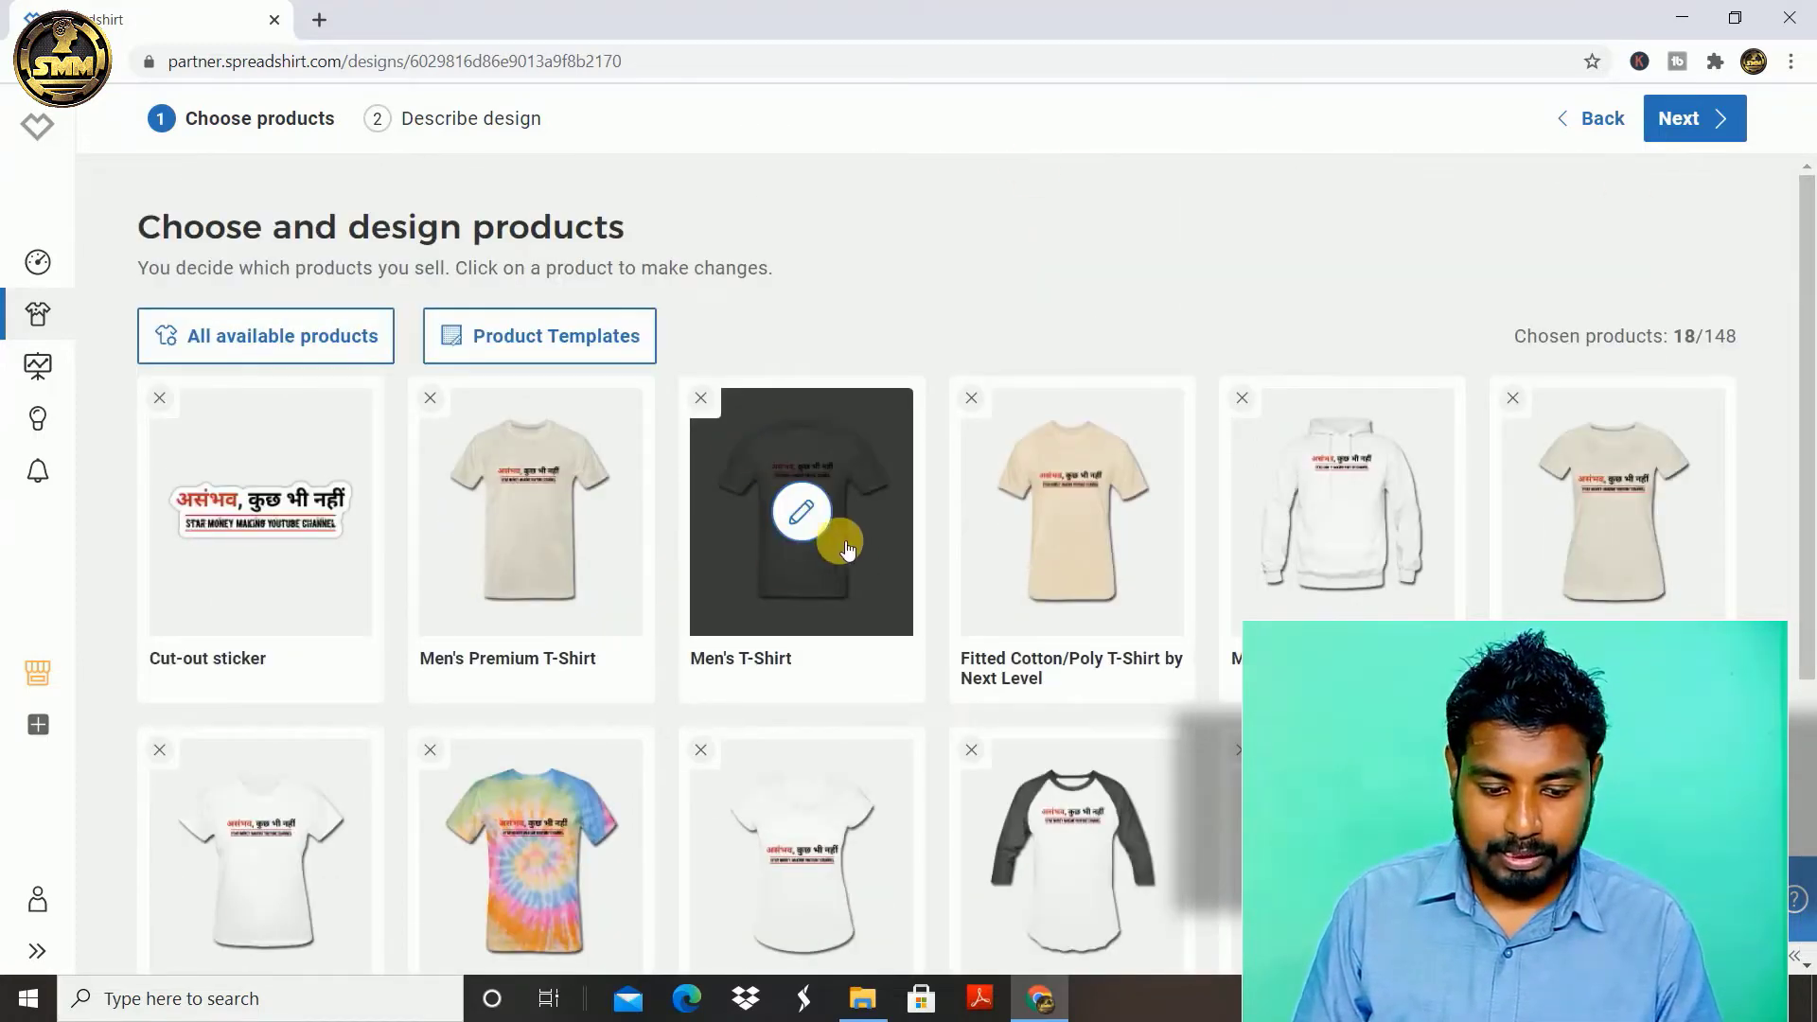
Step: Open the Men's T-Shirt for adjustment, enlarge the front design to 97% and nudge its position on the chest
{"action": "left_click", "coordinate": [802, 515]}
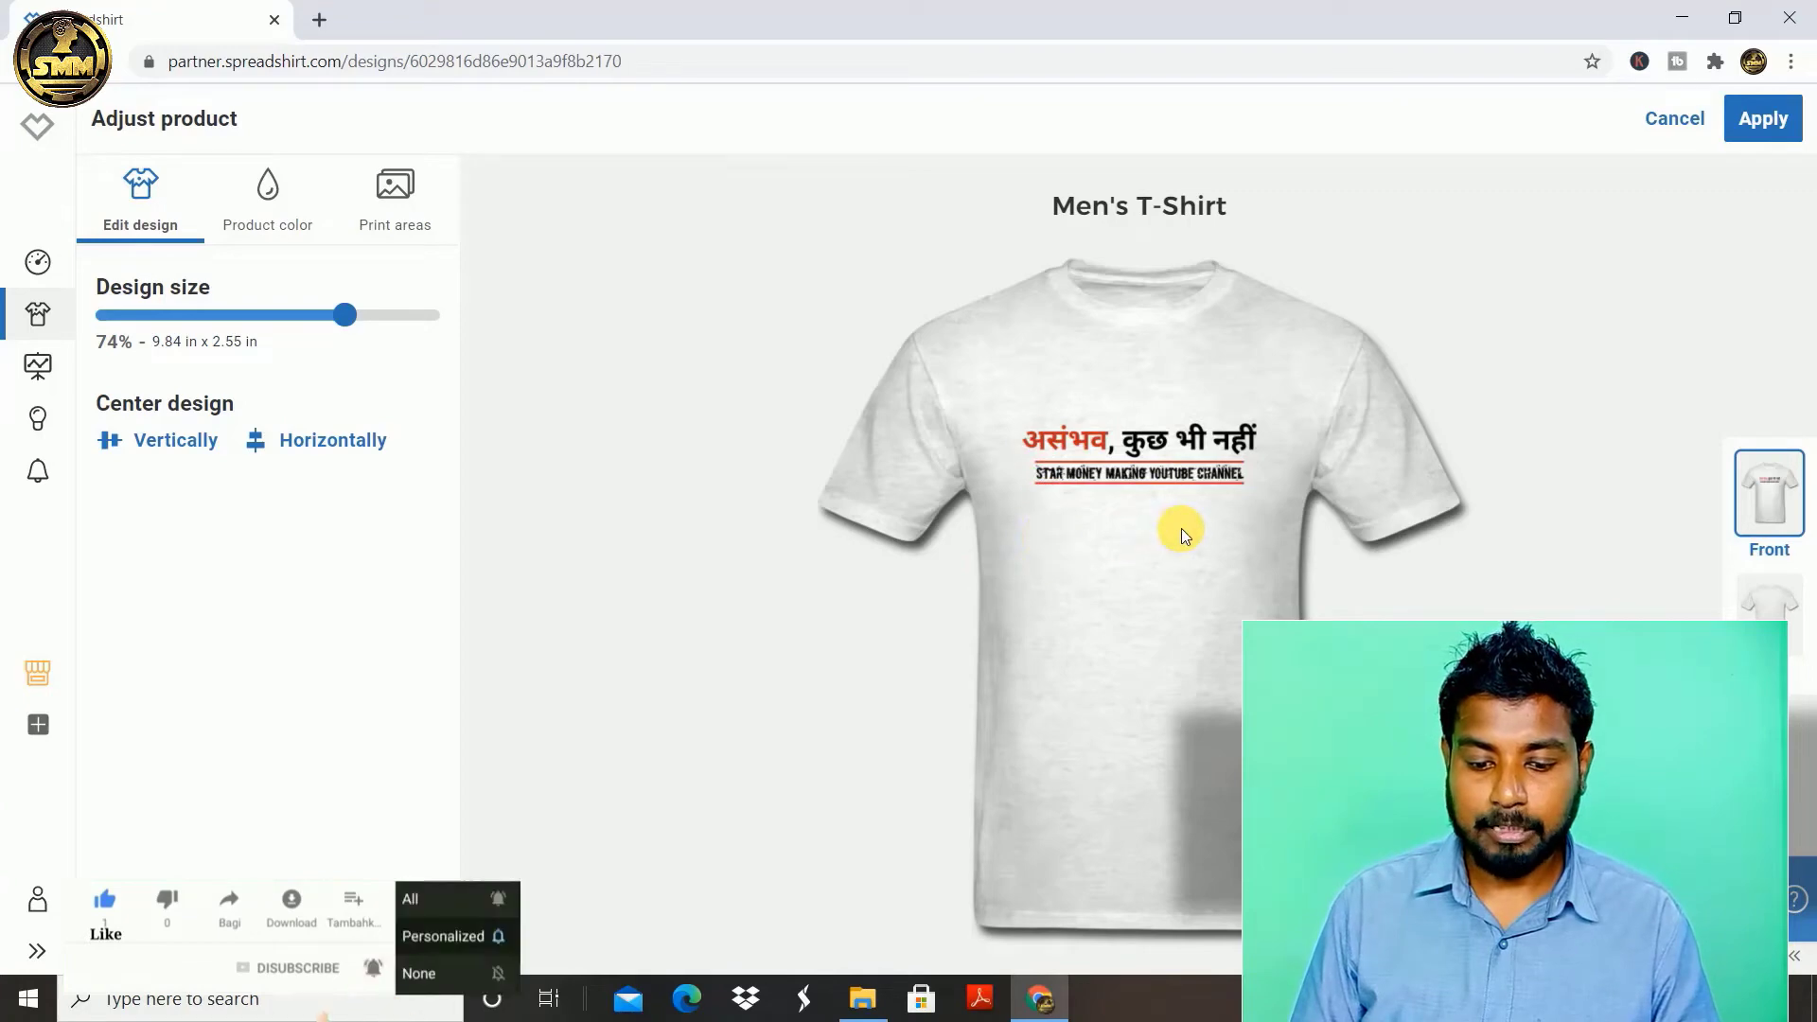
{"action": "left_click_drag", "start_coordinate": [350, 325], "coordinate": [418, 343]}
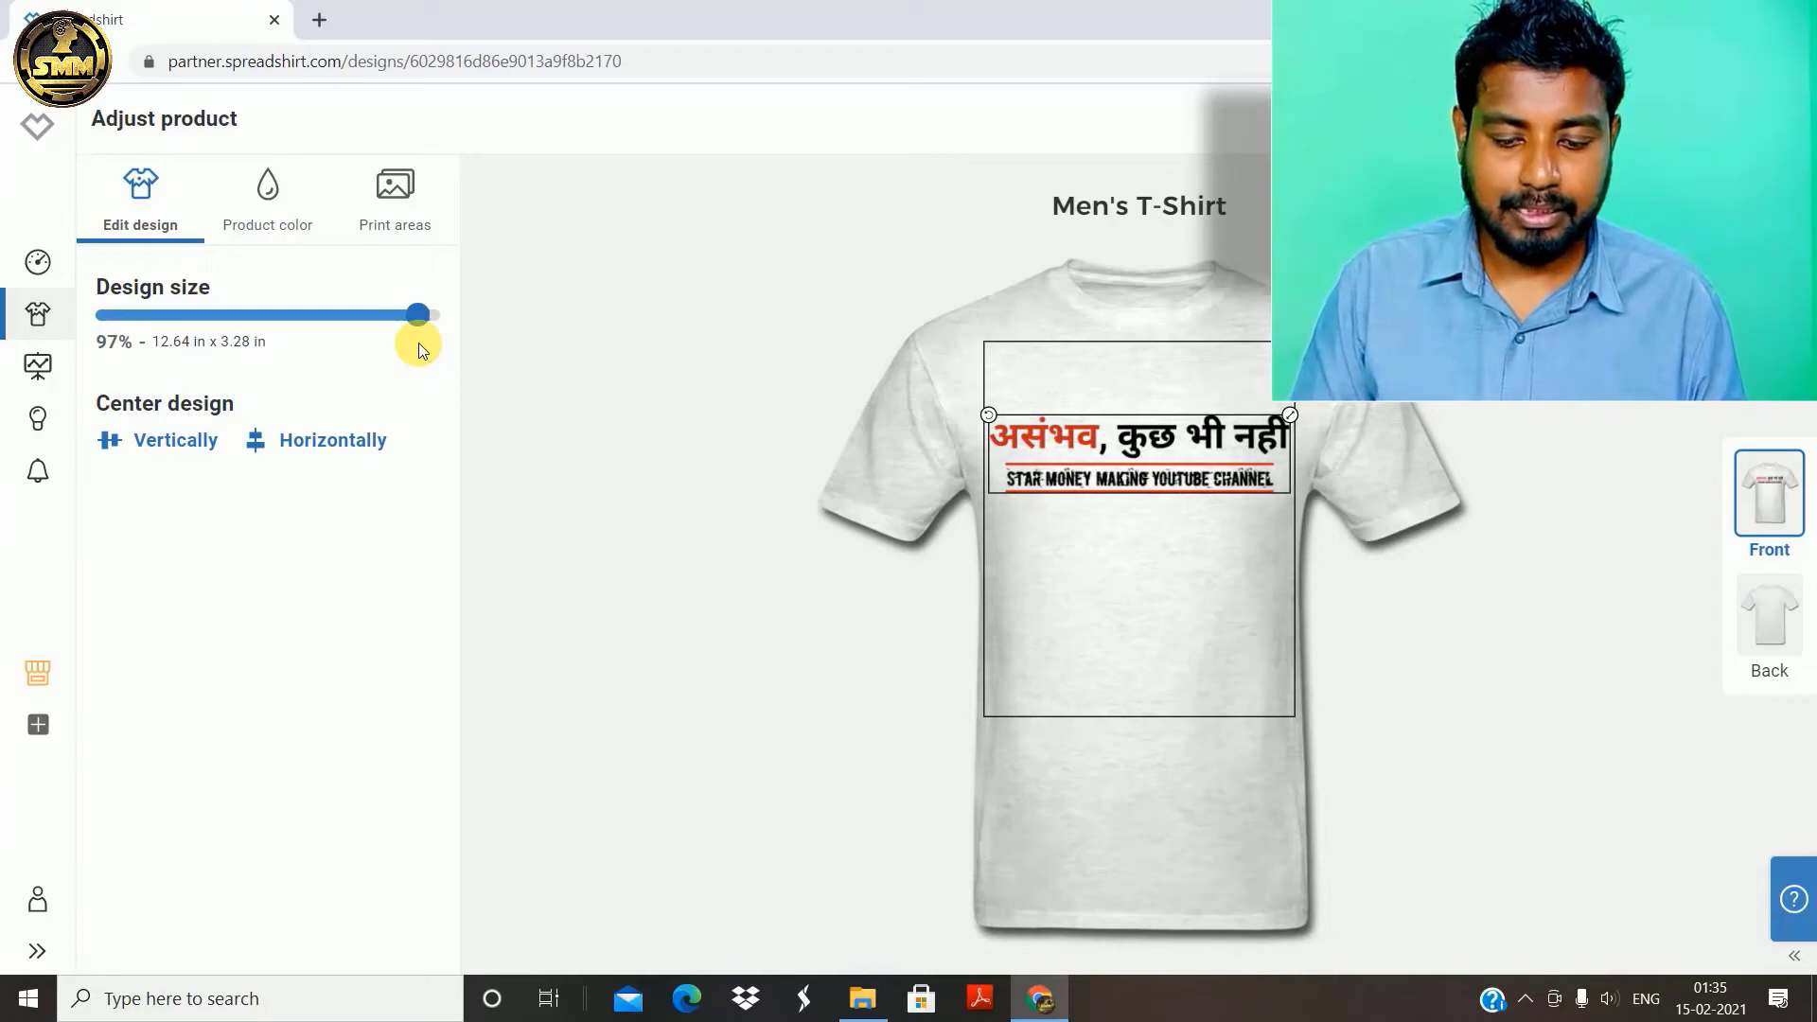
{"action": "mouse_move", "coordinate": [1147, 459]}
{"action": "left_mouse_down"}
{"action": "mouse_move", "coordinate": [1155, 516]}
{"action": "mouse_move", "coordinate": [1159, 451]}
{"action": "left_mouse_up"}
Step: Move the Men's T-Shirt design from the front to the back print area and place it higher on the back
{"action": "left_click", "coordinate": [1792, 639]}
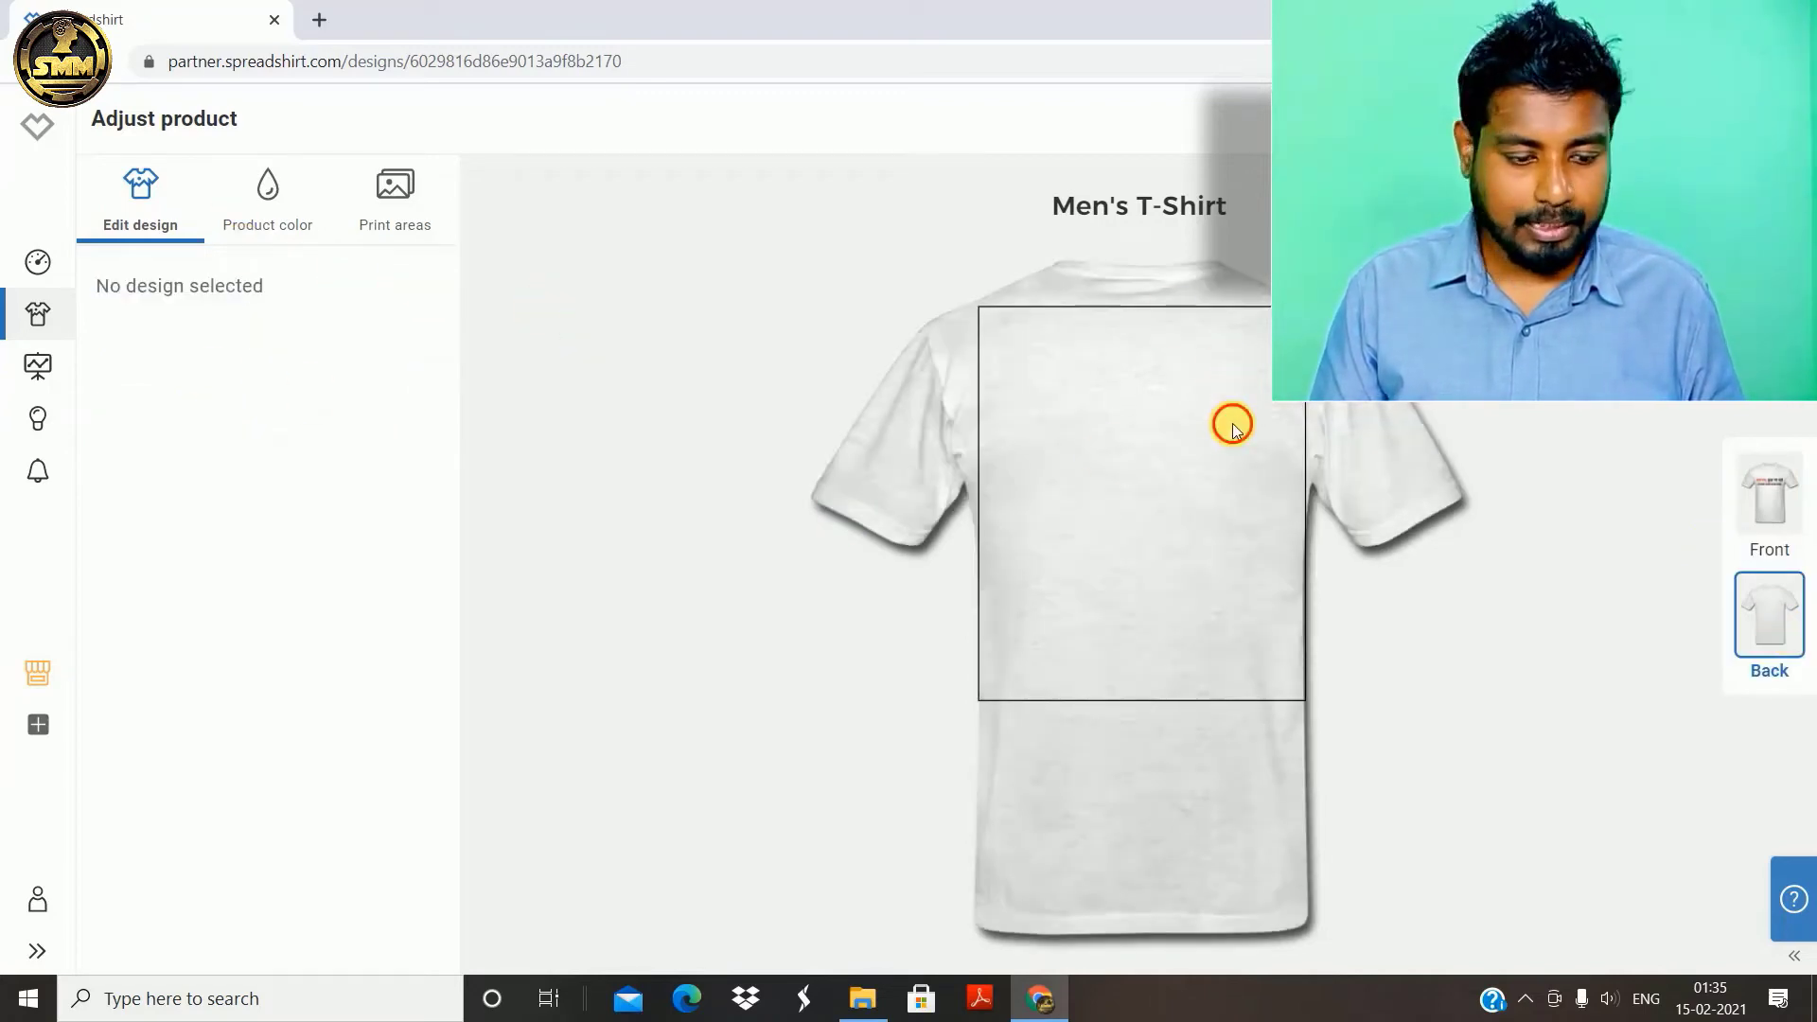
{"action": "left_click", "coordinate": [398, 189]}
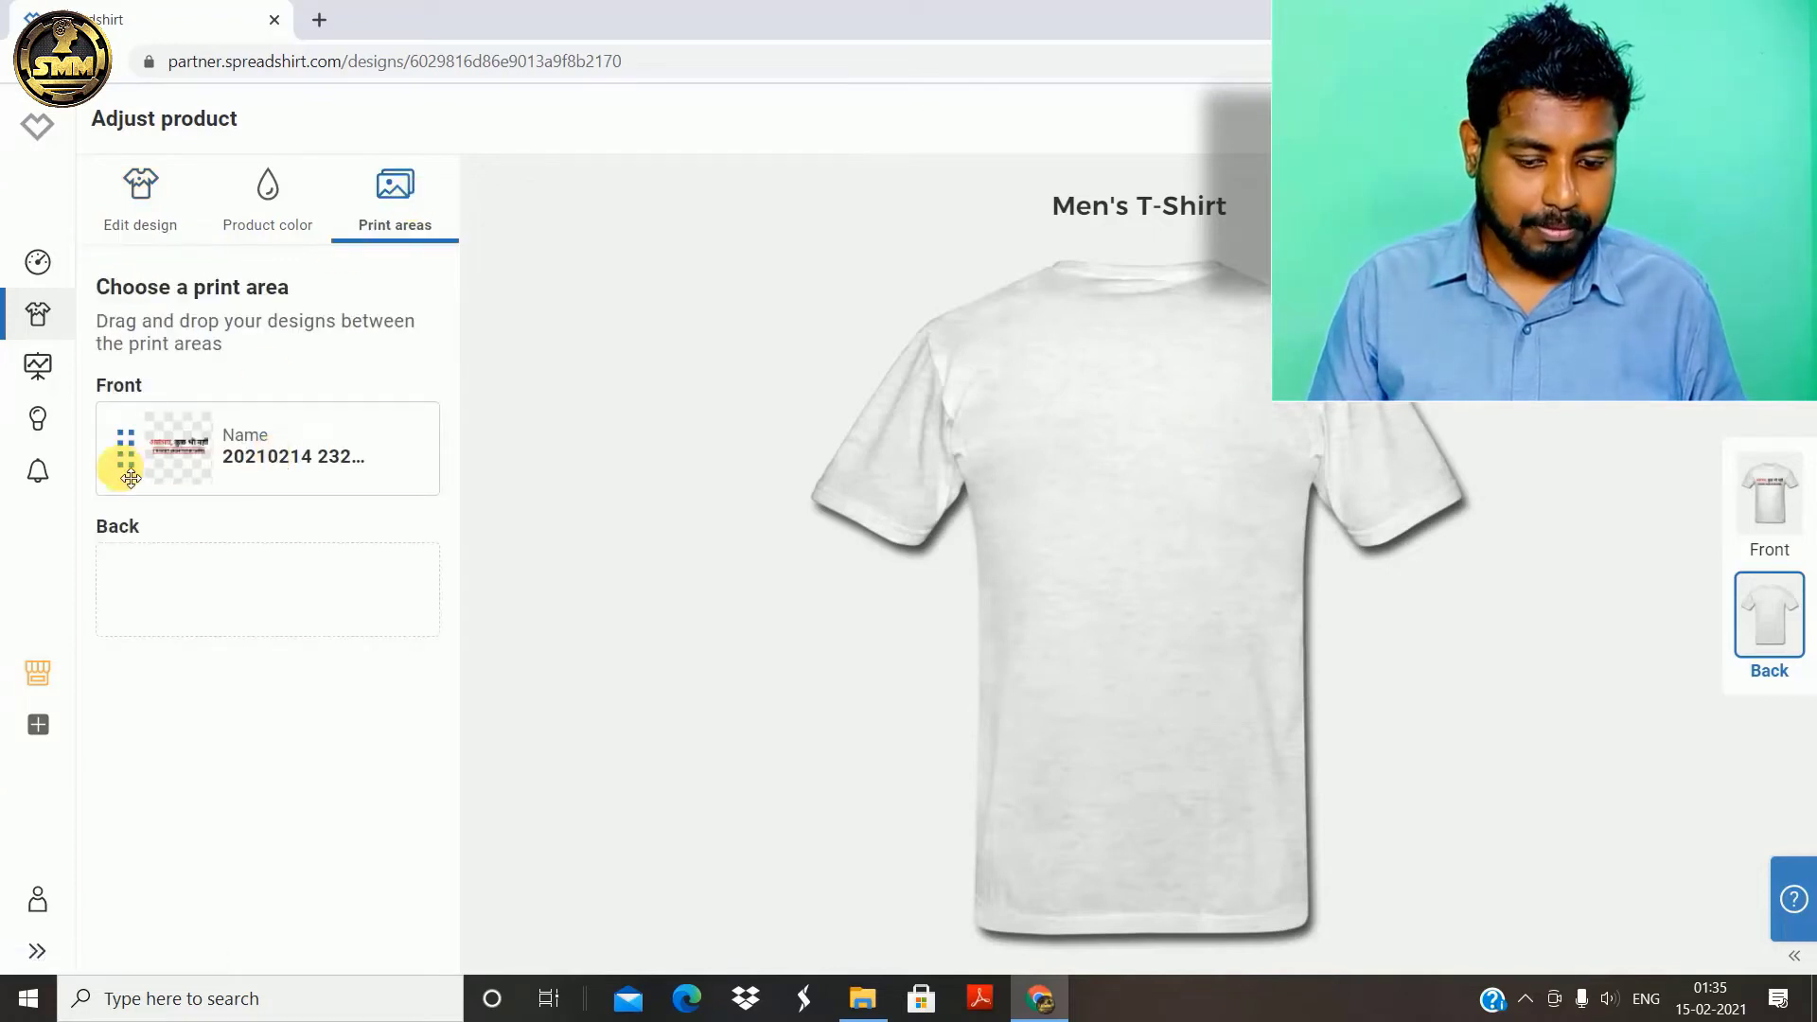
{"action": "left_click_drag", "start_coordinate": [130, 472], "coordinate": [123, 612]}
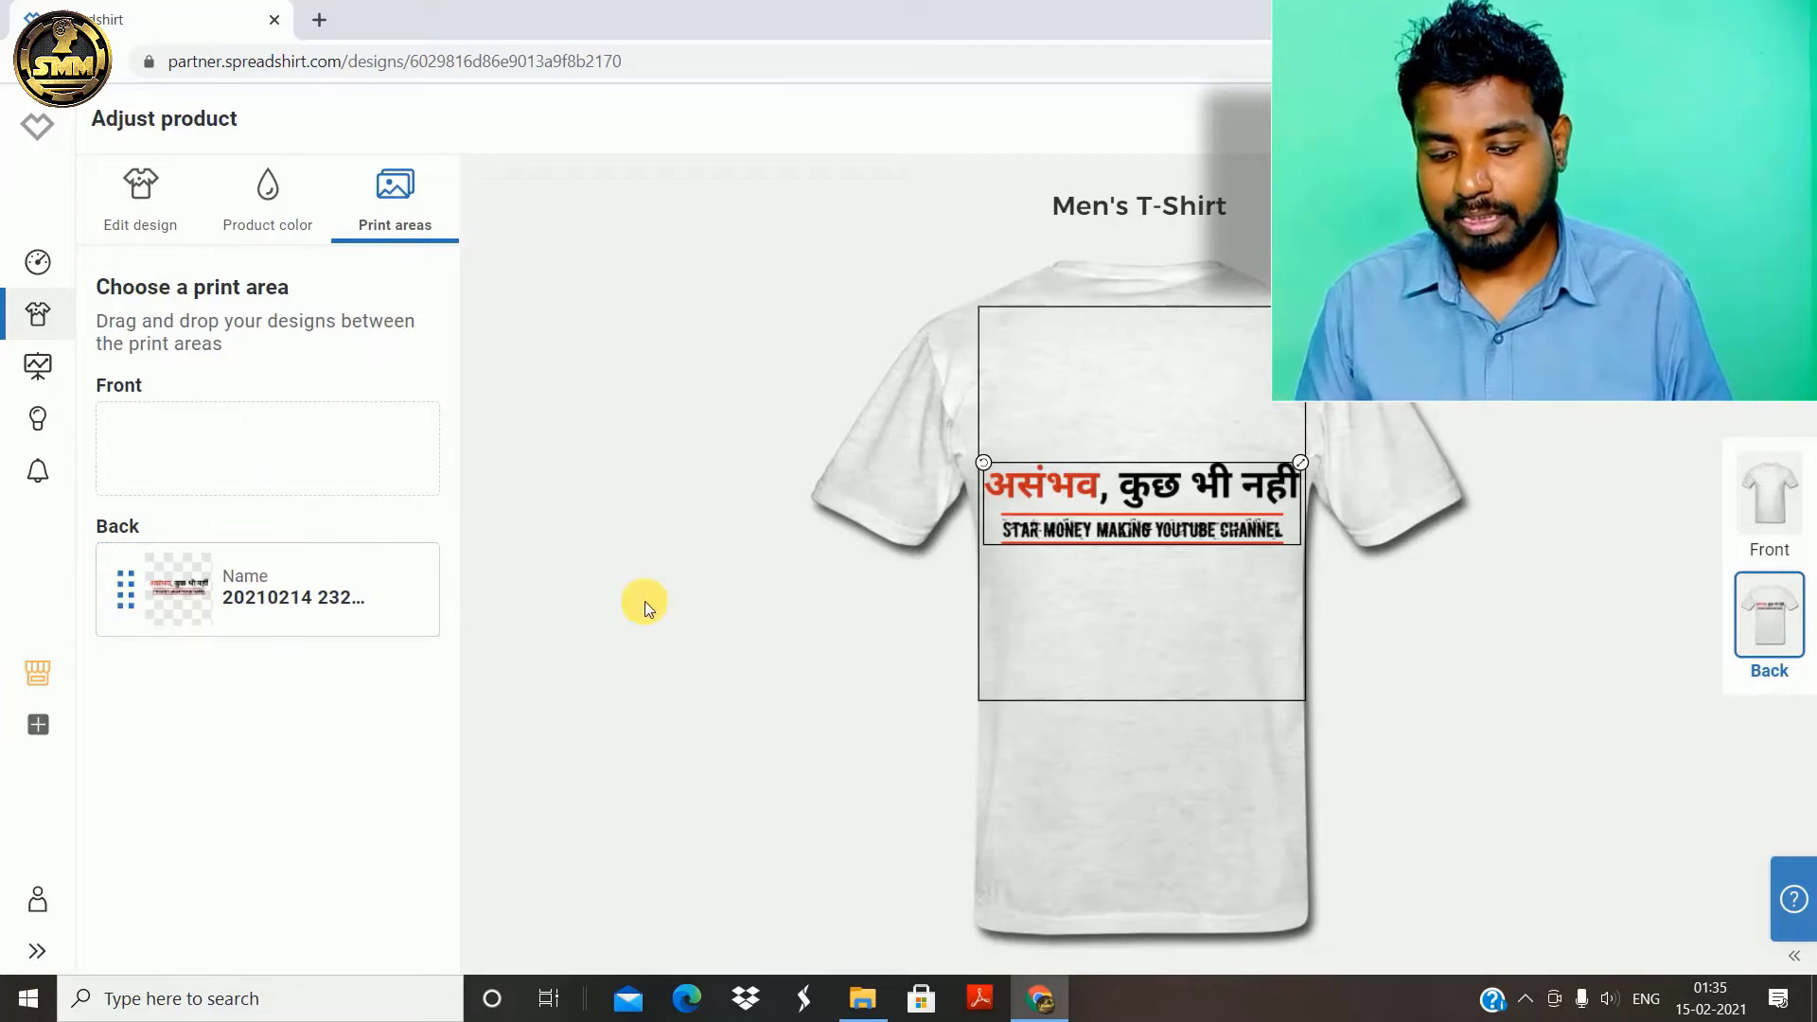
{"action": "left_click", "coordinate": [1777, 517]}
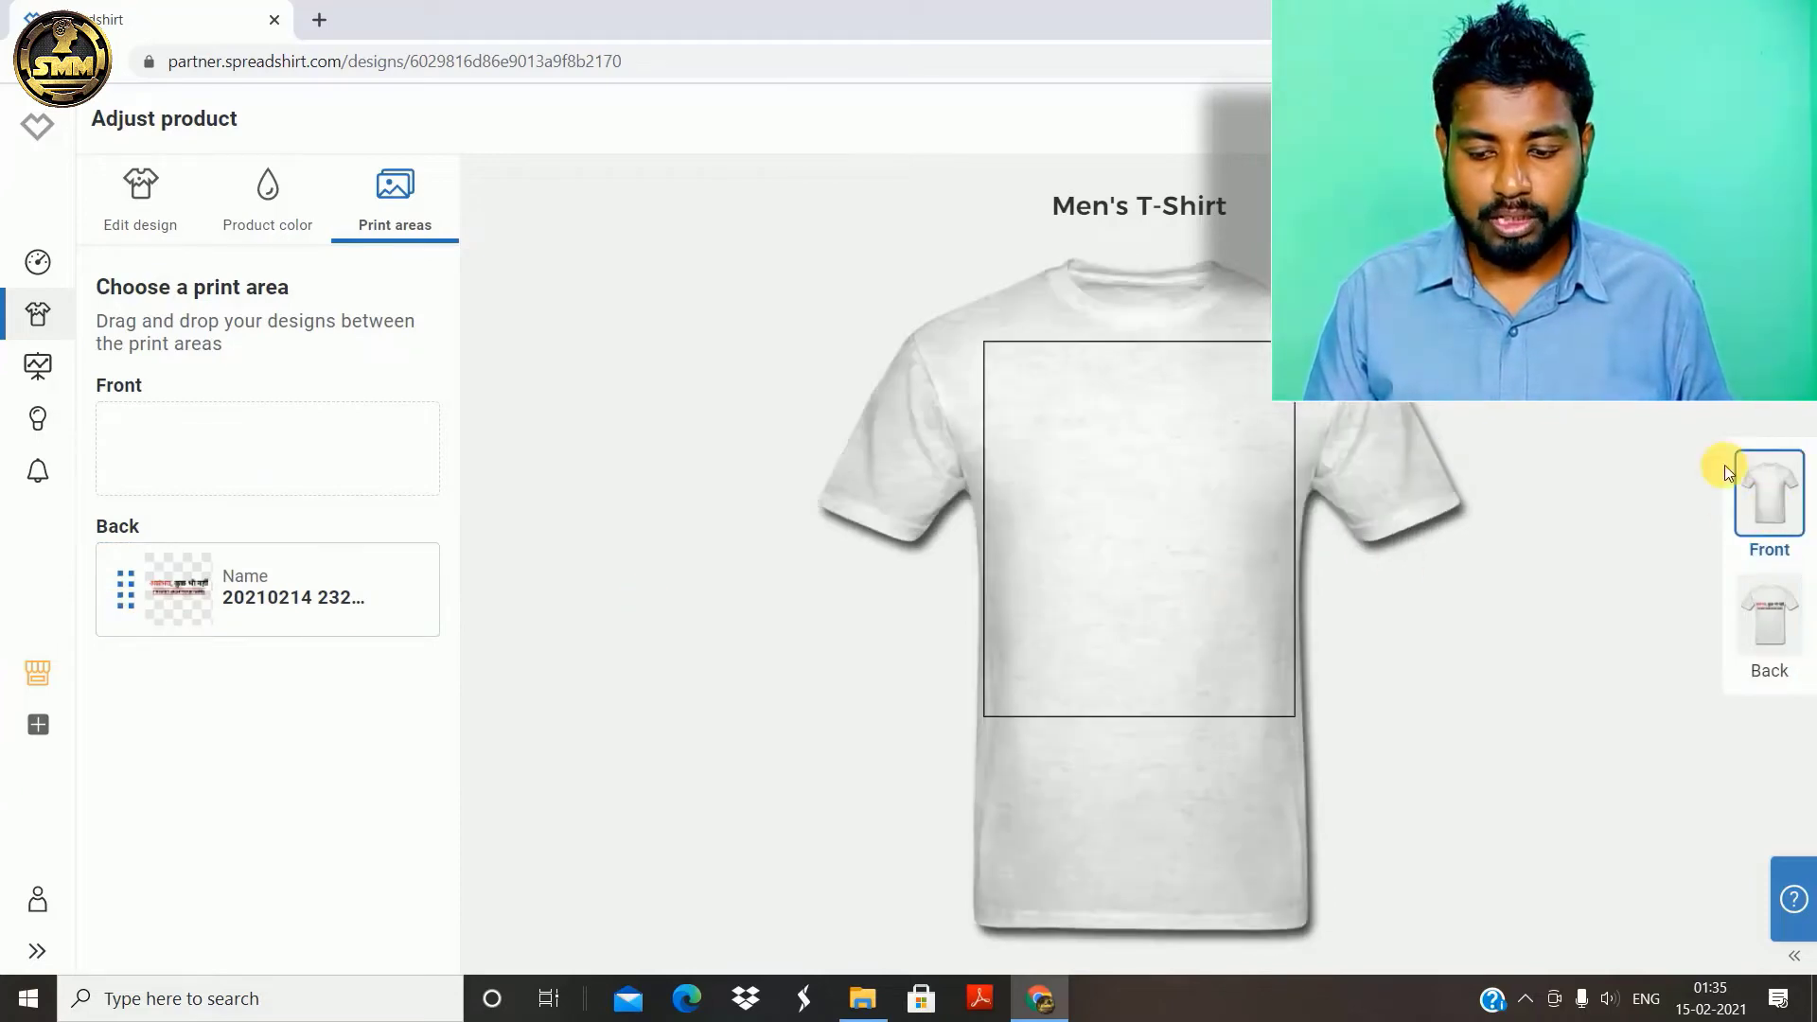
{"action": "left_click", "coordinate": [1793, 627]}
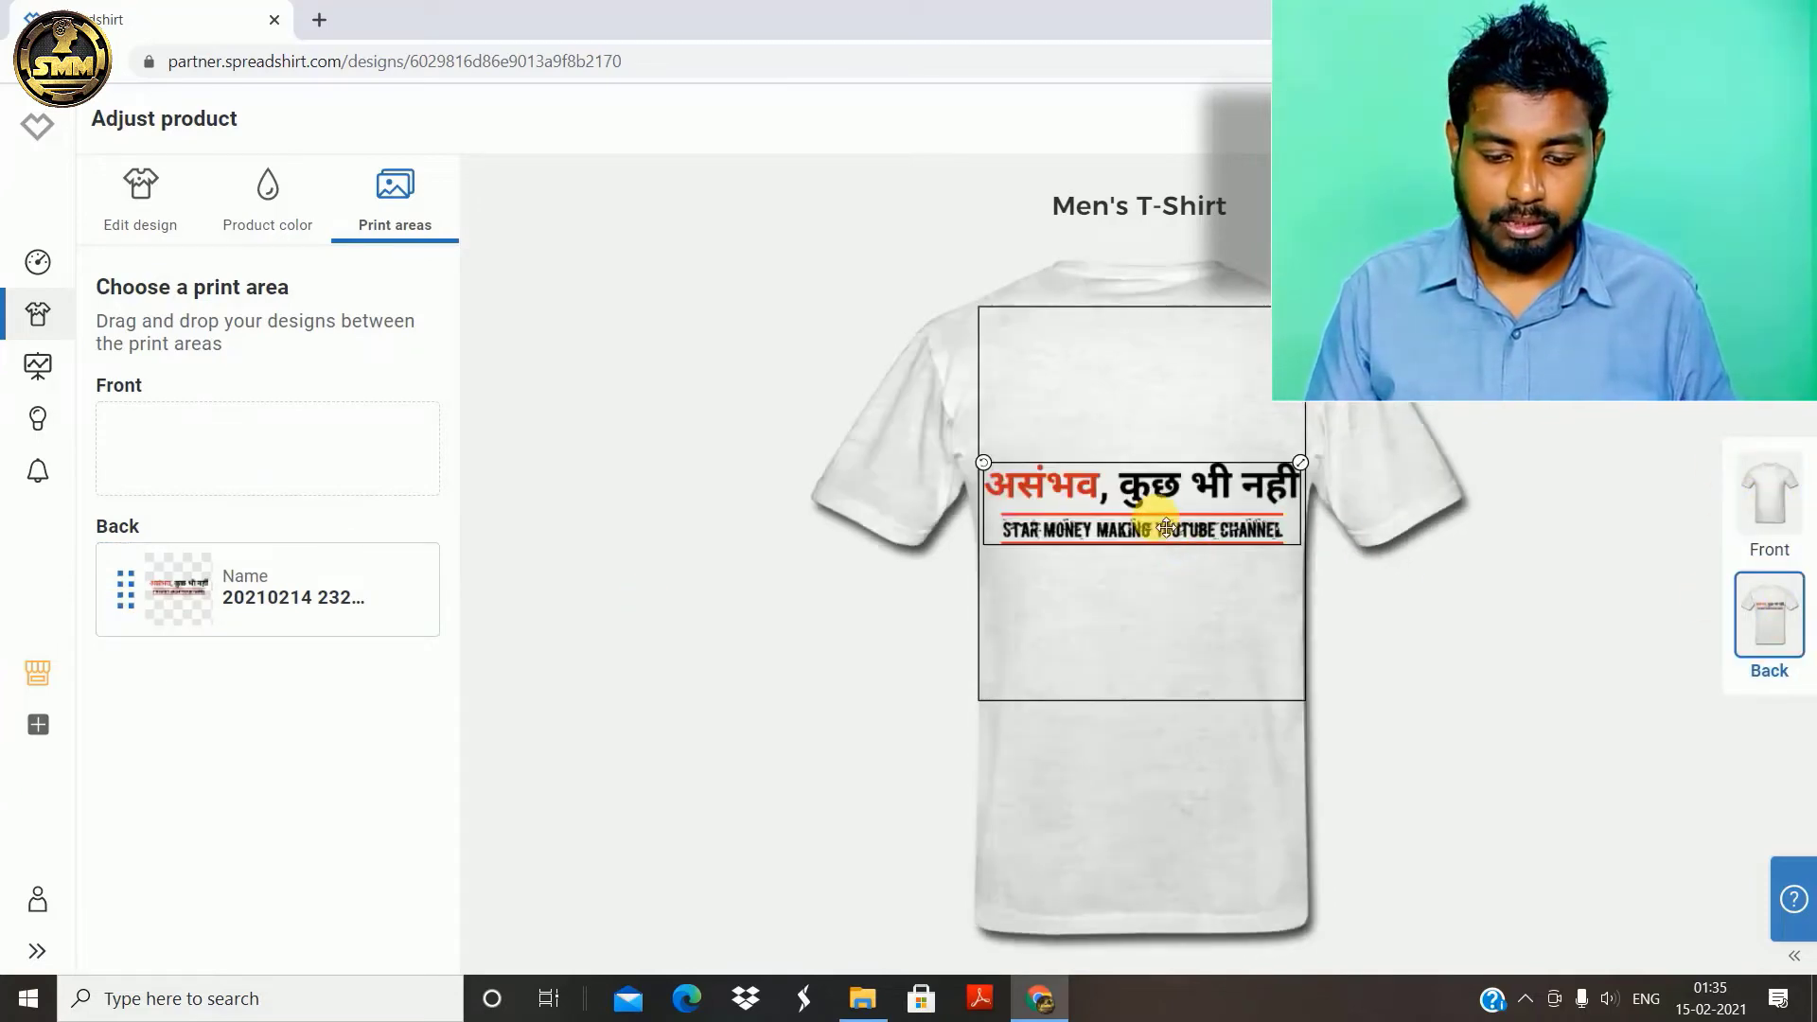
{"action": "left_click_drag", "start_coordinate": [1166, 528], "coordinate": [1146, 420]}
{"action": "left_click", "coordinate": [1405, 653]}
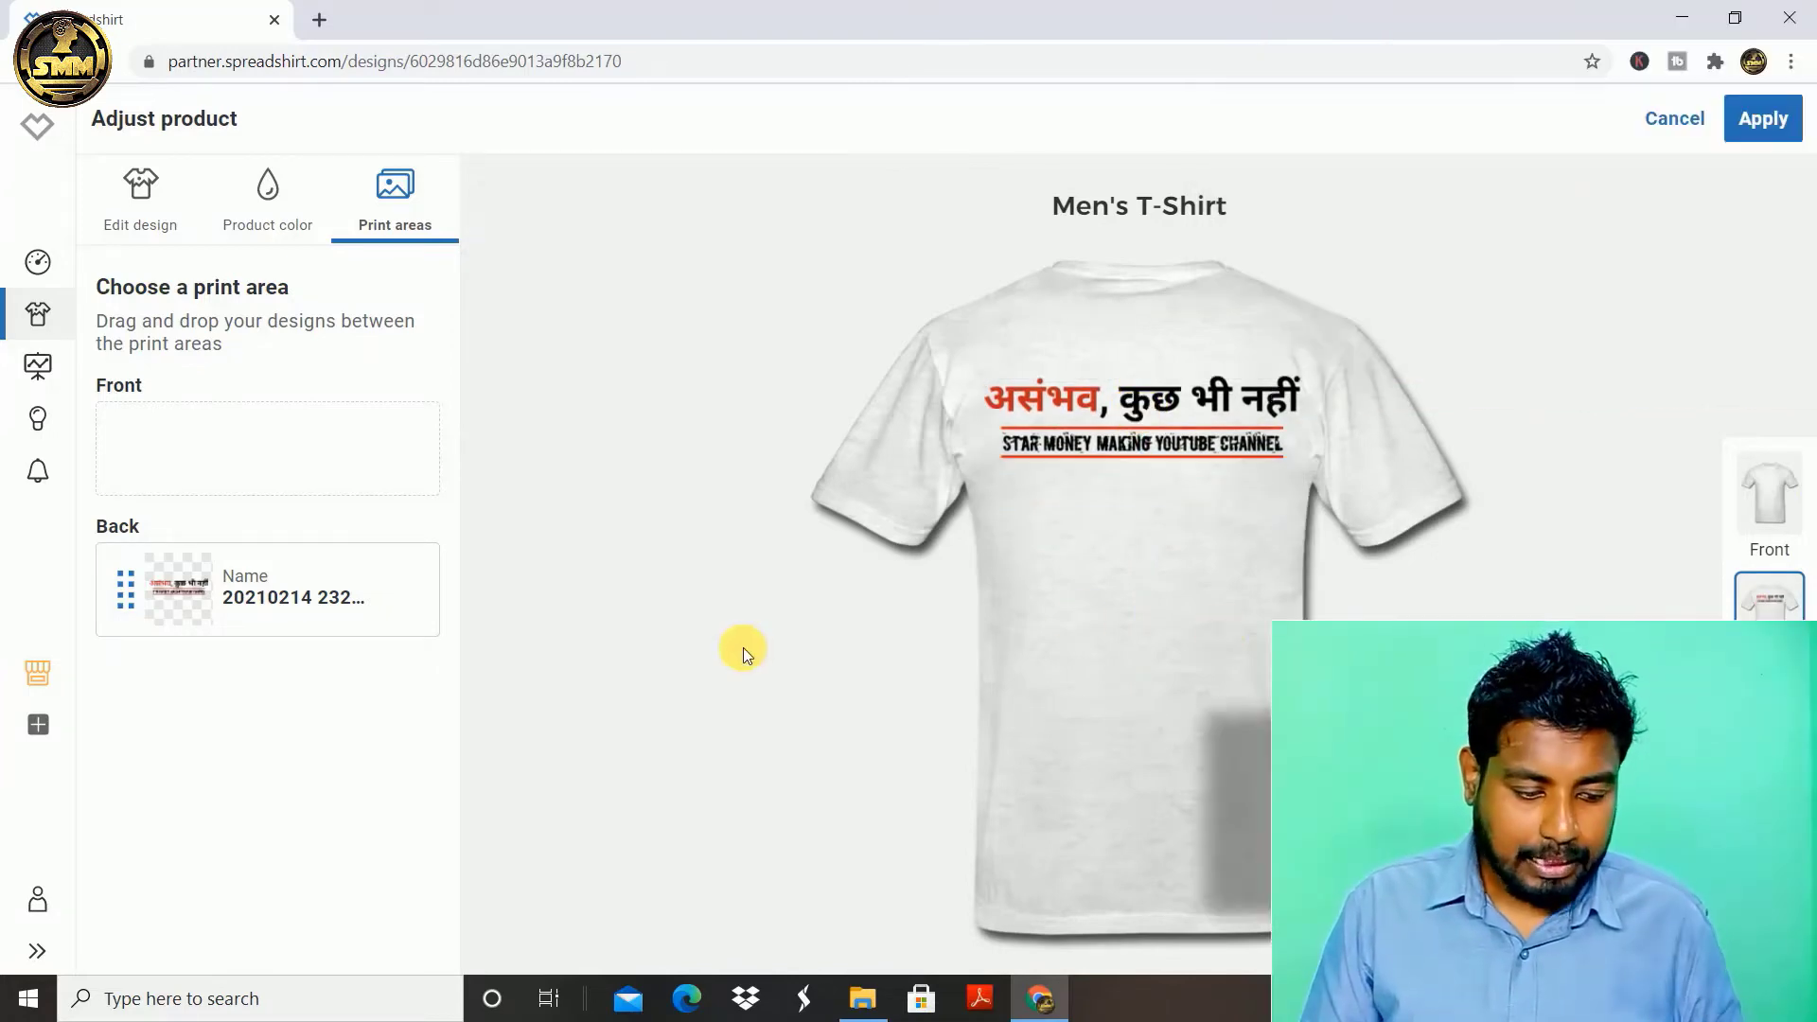
Step: Return the design to the Men's T-Shirt's front print area, shift it slightly upward and apply the product changes
{"action": "left_click_drag", "start_coordinate": [119, 595], "coordinate": [117, 461]}
{"action": "left_click", "coordinate": [1098, 527]}
{"action": "left_click_drag", "start_coordinate": [1098, 507], "coordinate": [1094, 482]}
{"action": "left_click", "coordinate": [1531, 492]}
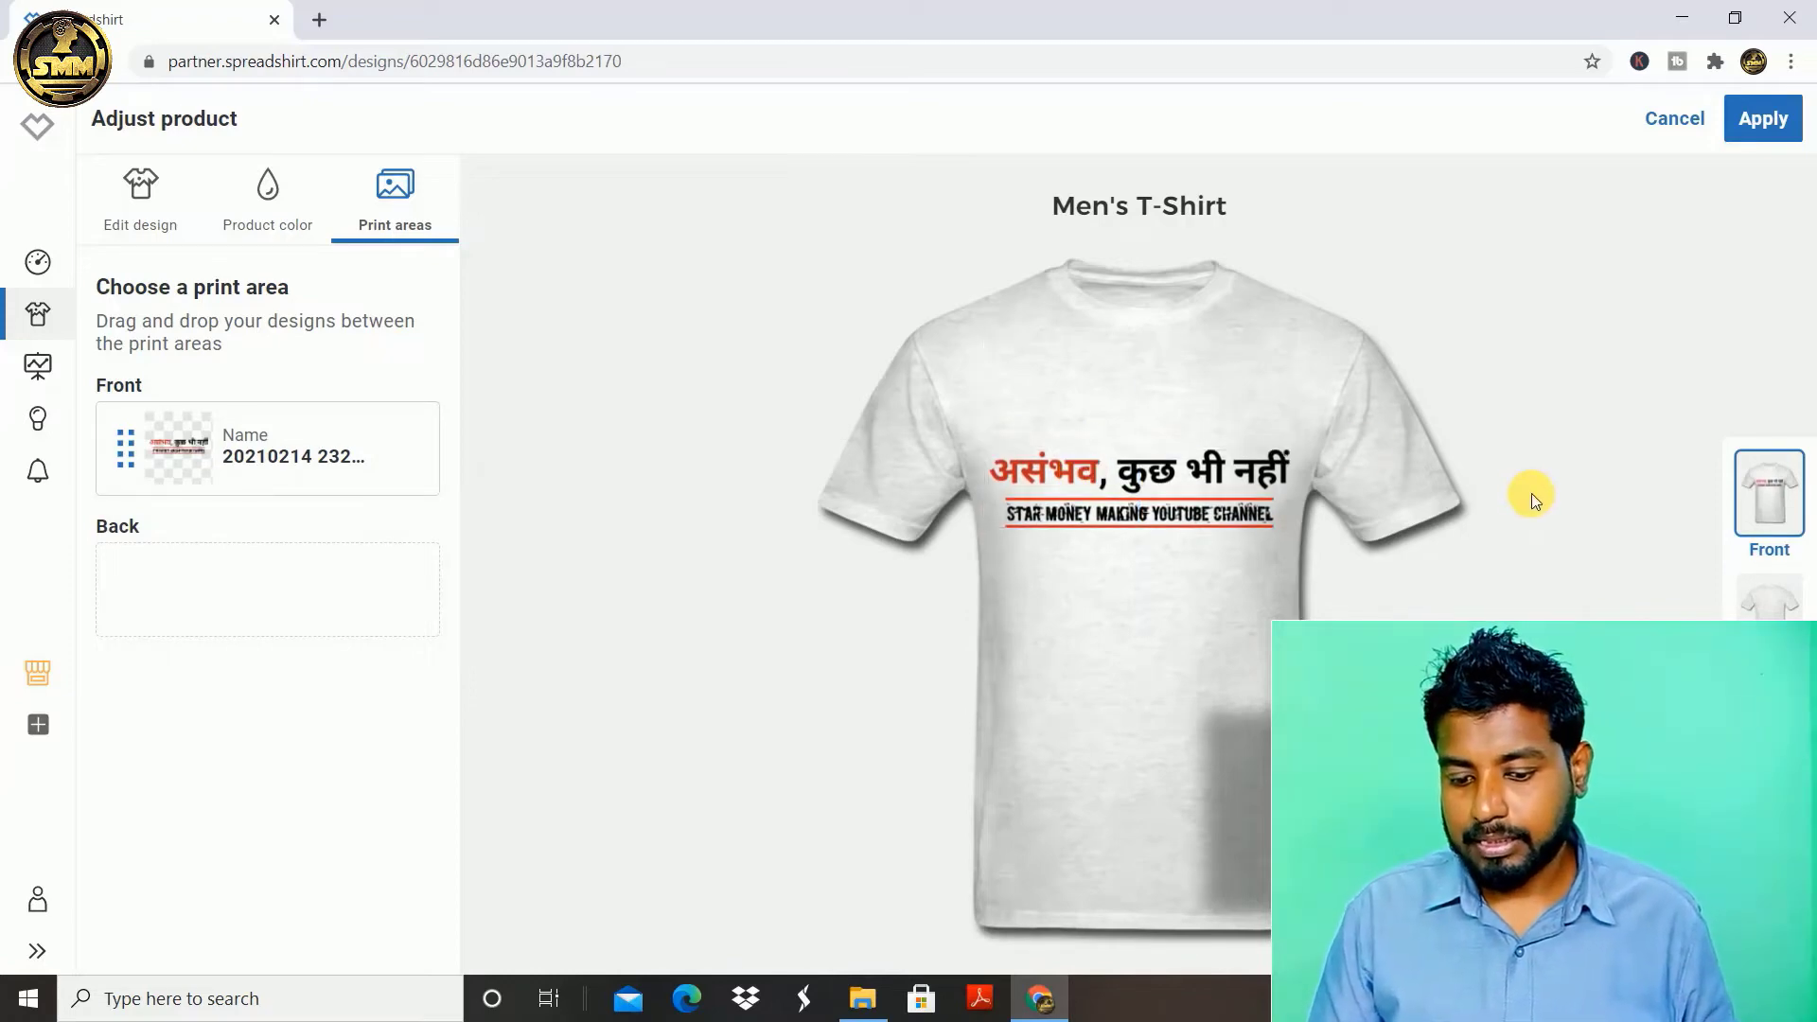
{"action": "left_click", "coordinate": [1770, 120]}
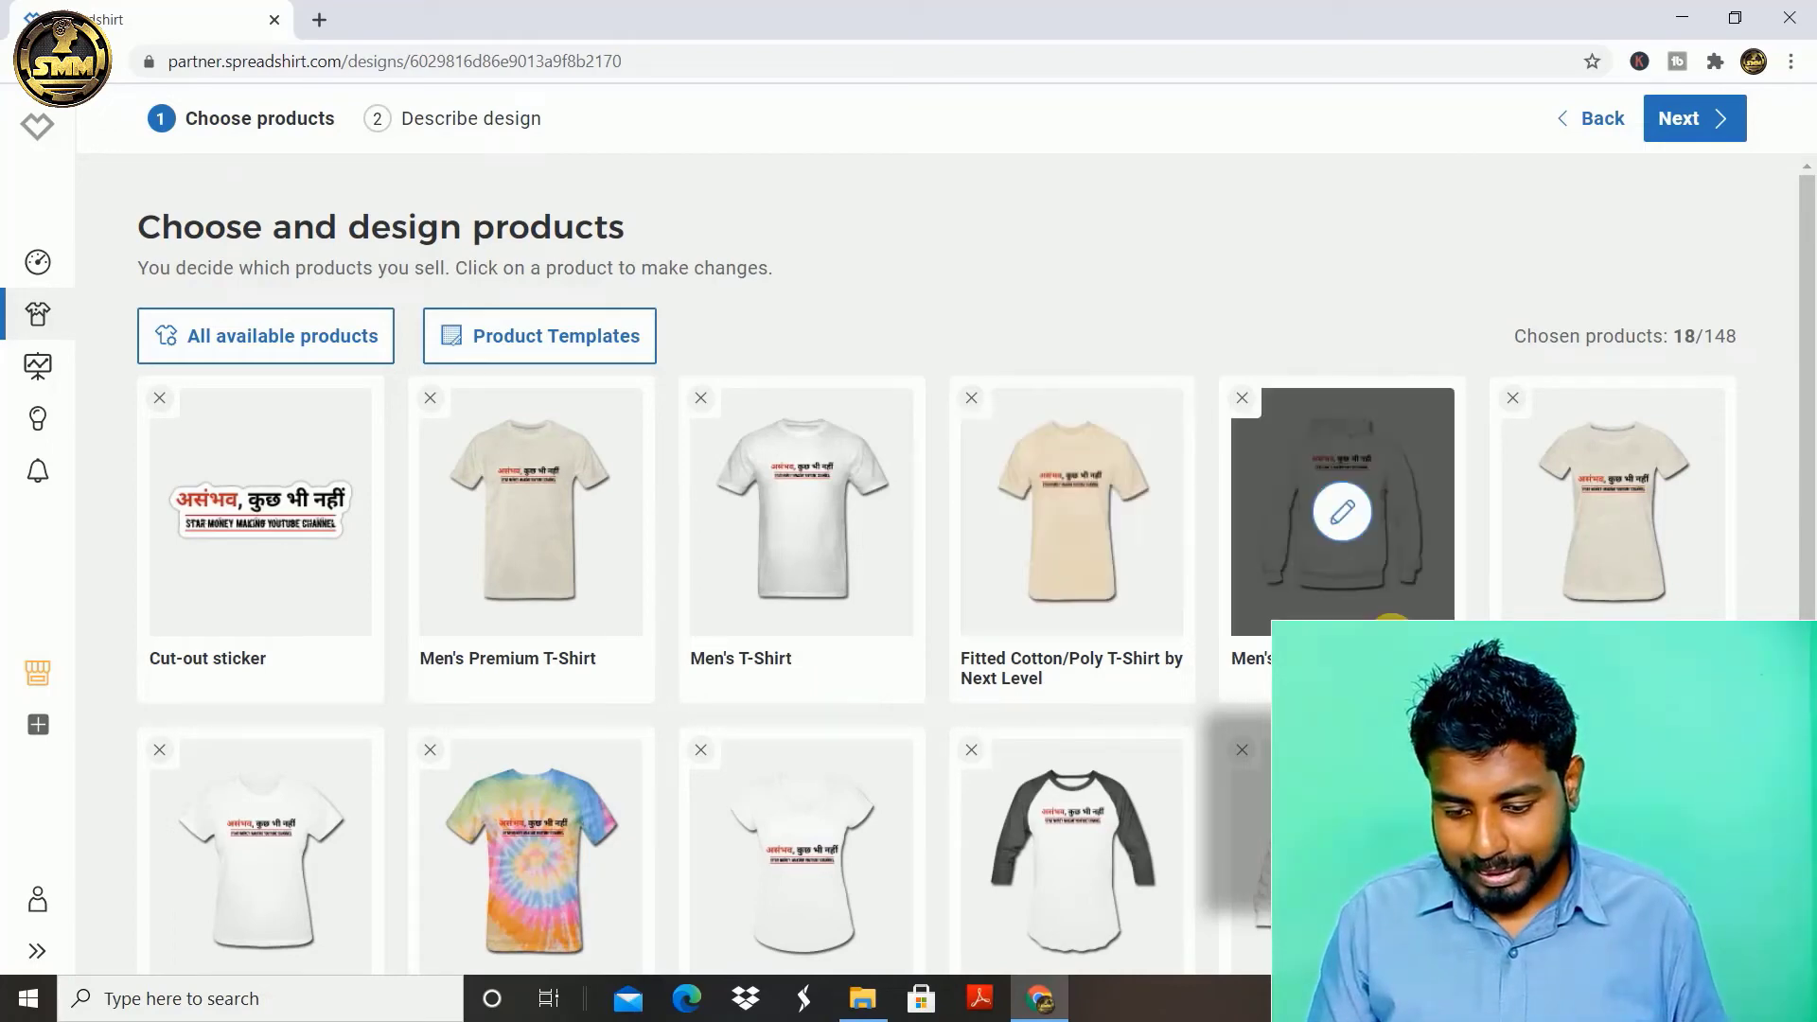
Step: Open the Men's Hoodie for adjustment, enlarge its design to 98% and move it lower on the chest
{"action": "left_click", "coordinate": [1329, 561]}
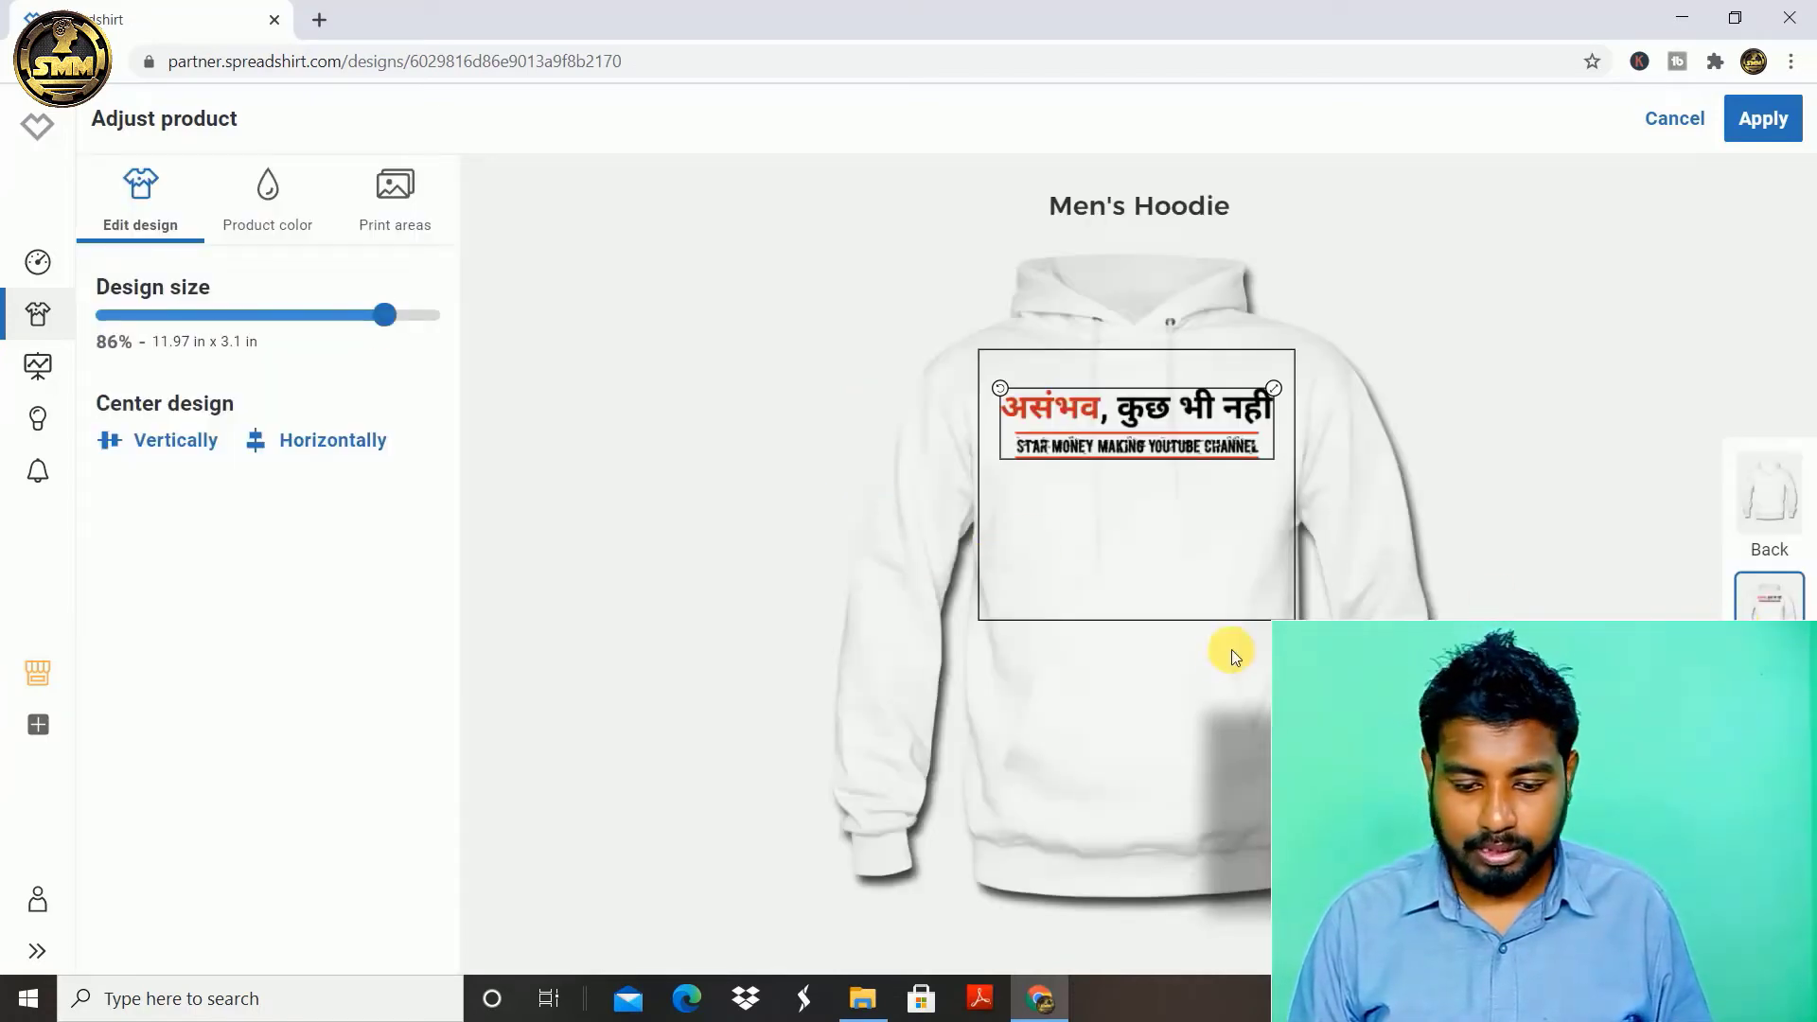
{"action": "left_click_drag", "start_coordinate": [394, 327], "coordinate": [429, 343]}
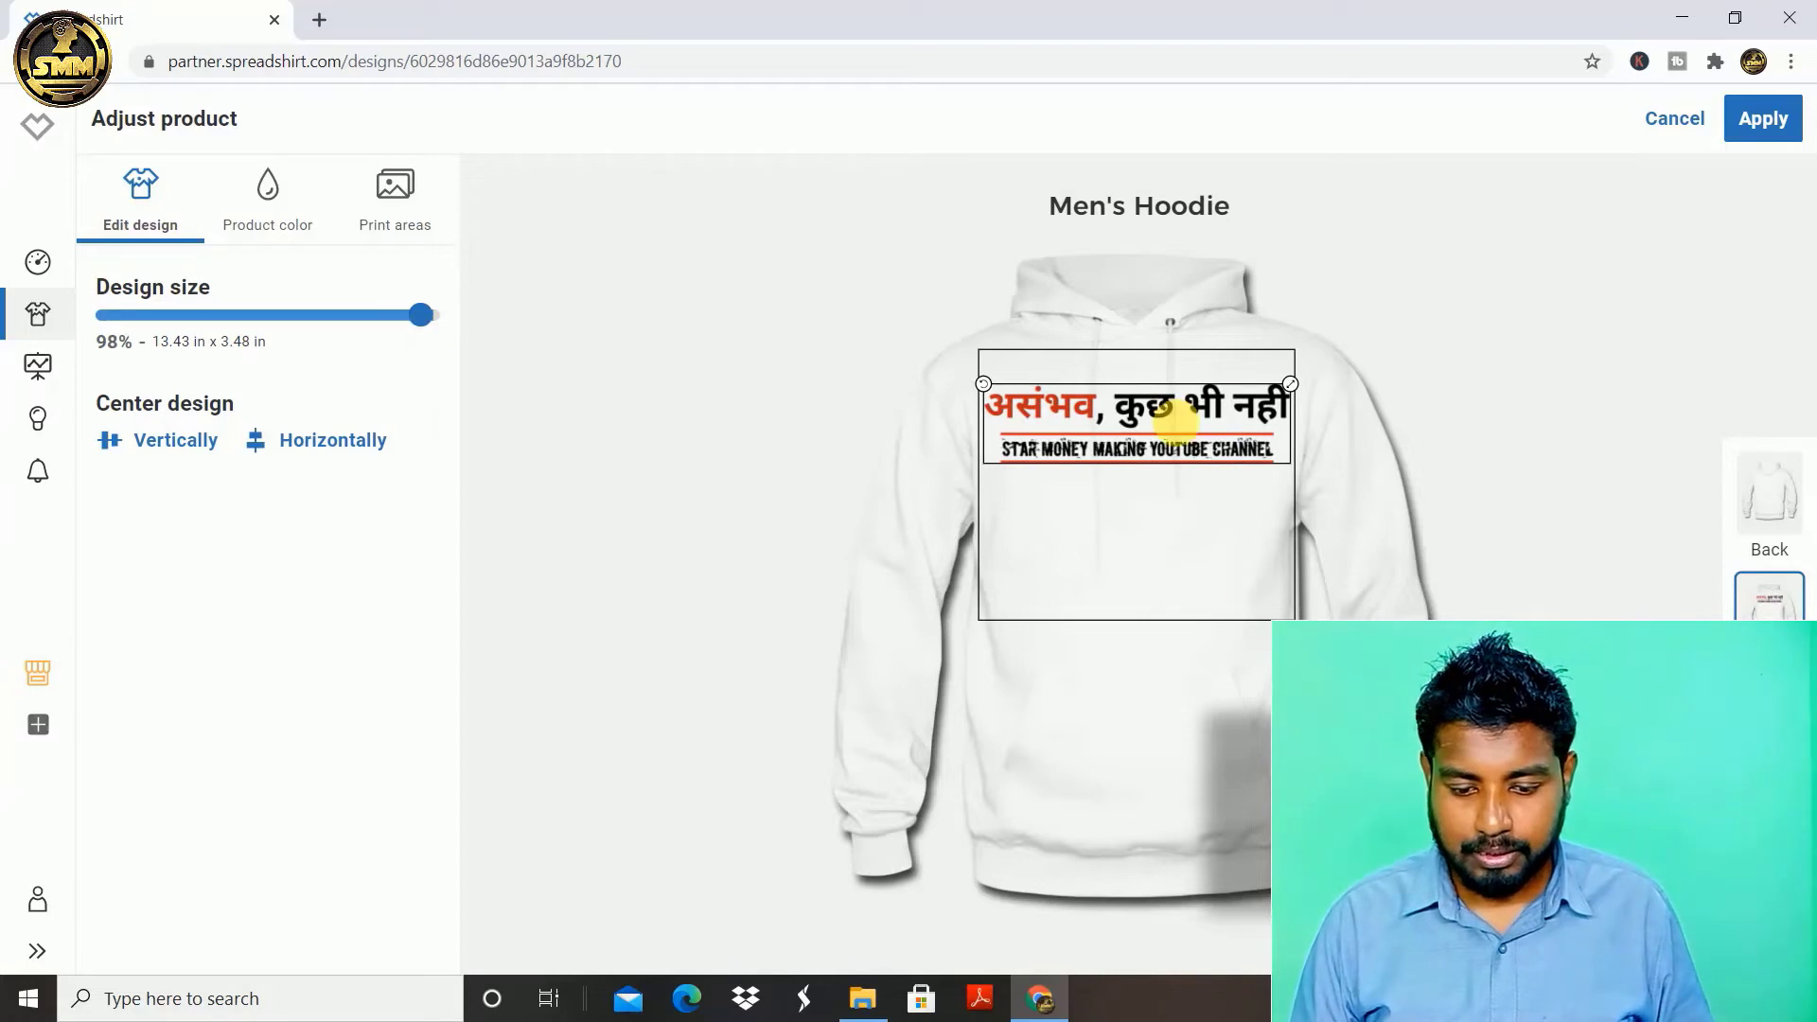
{"action": "left_click_drag", "start_coordinate": [1149, 410], "coordinate": [1177, 492]}
{"action": "left_click", "coordinate": [1688, 524]}
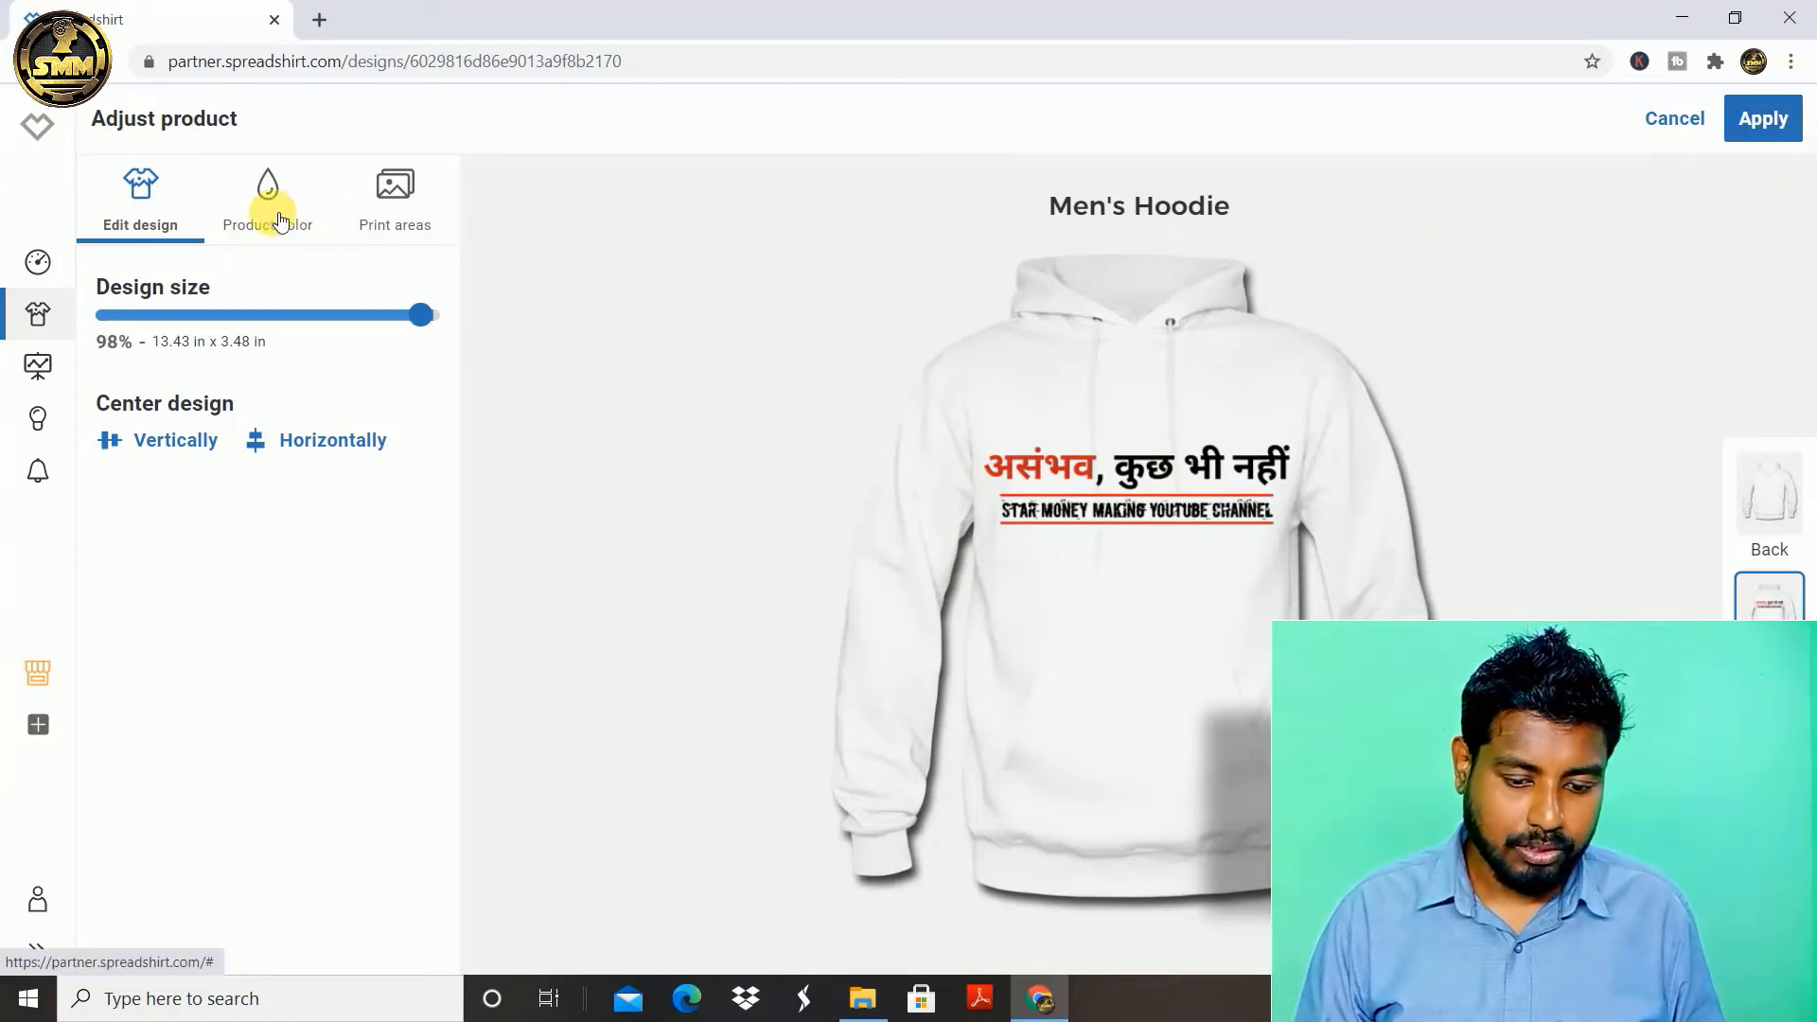
Step: Set the Men's Hoodie's default display color to the medium denim blue
{"action": "left_click", "coordinate": [297, 220]}
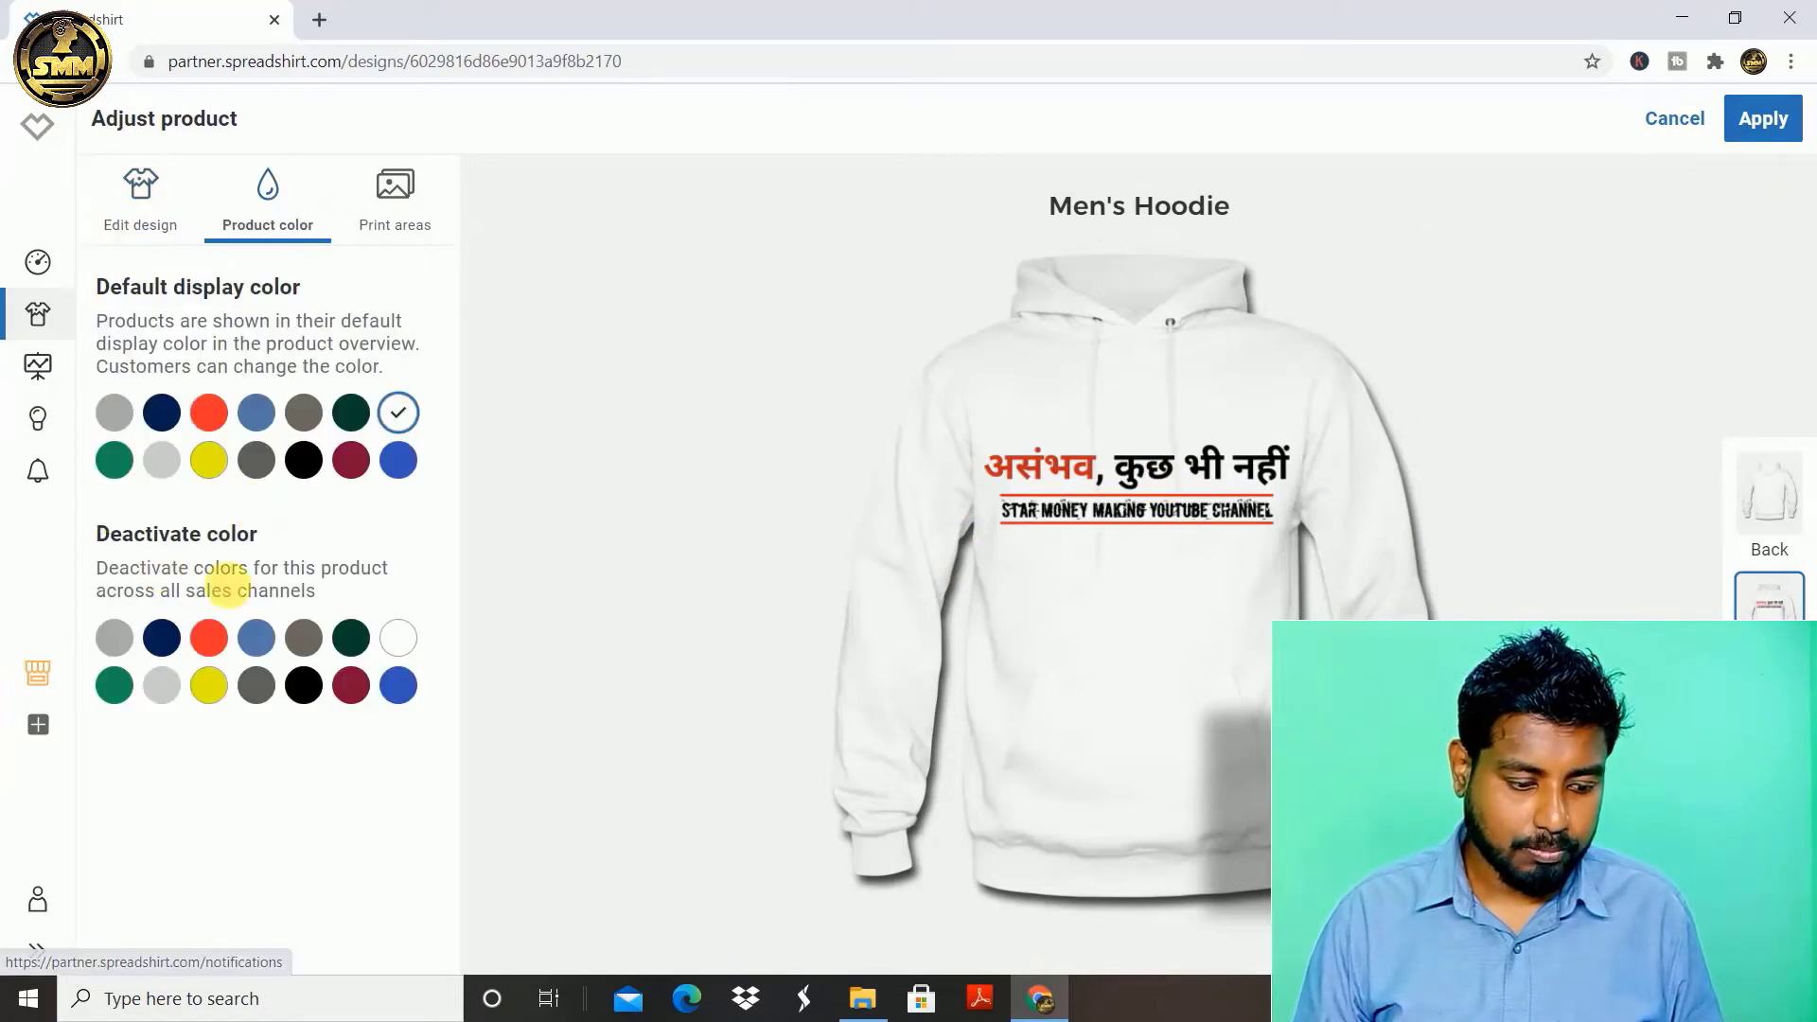
{"action": "left_click", "coordinate": [273, 428]}
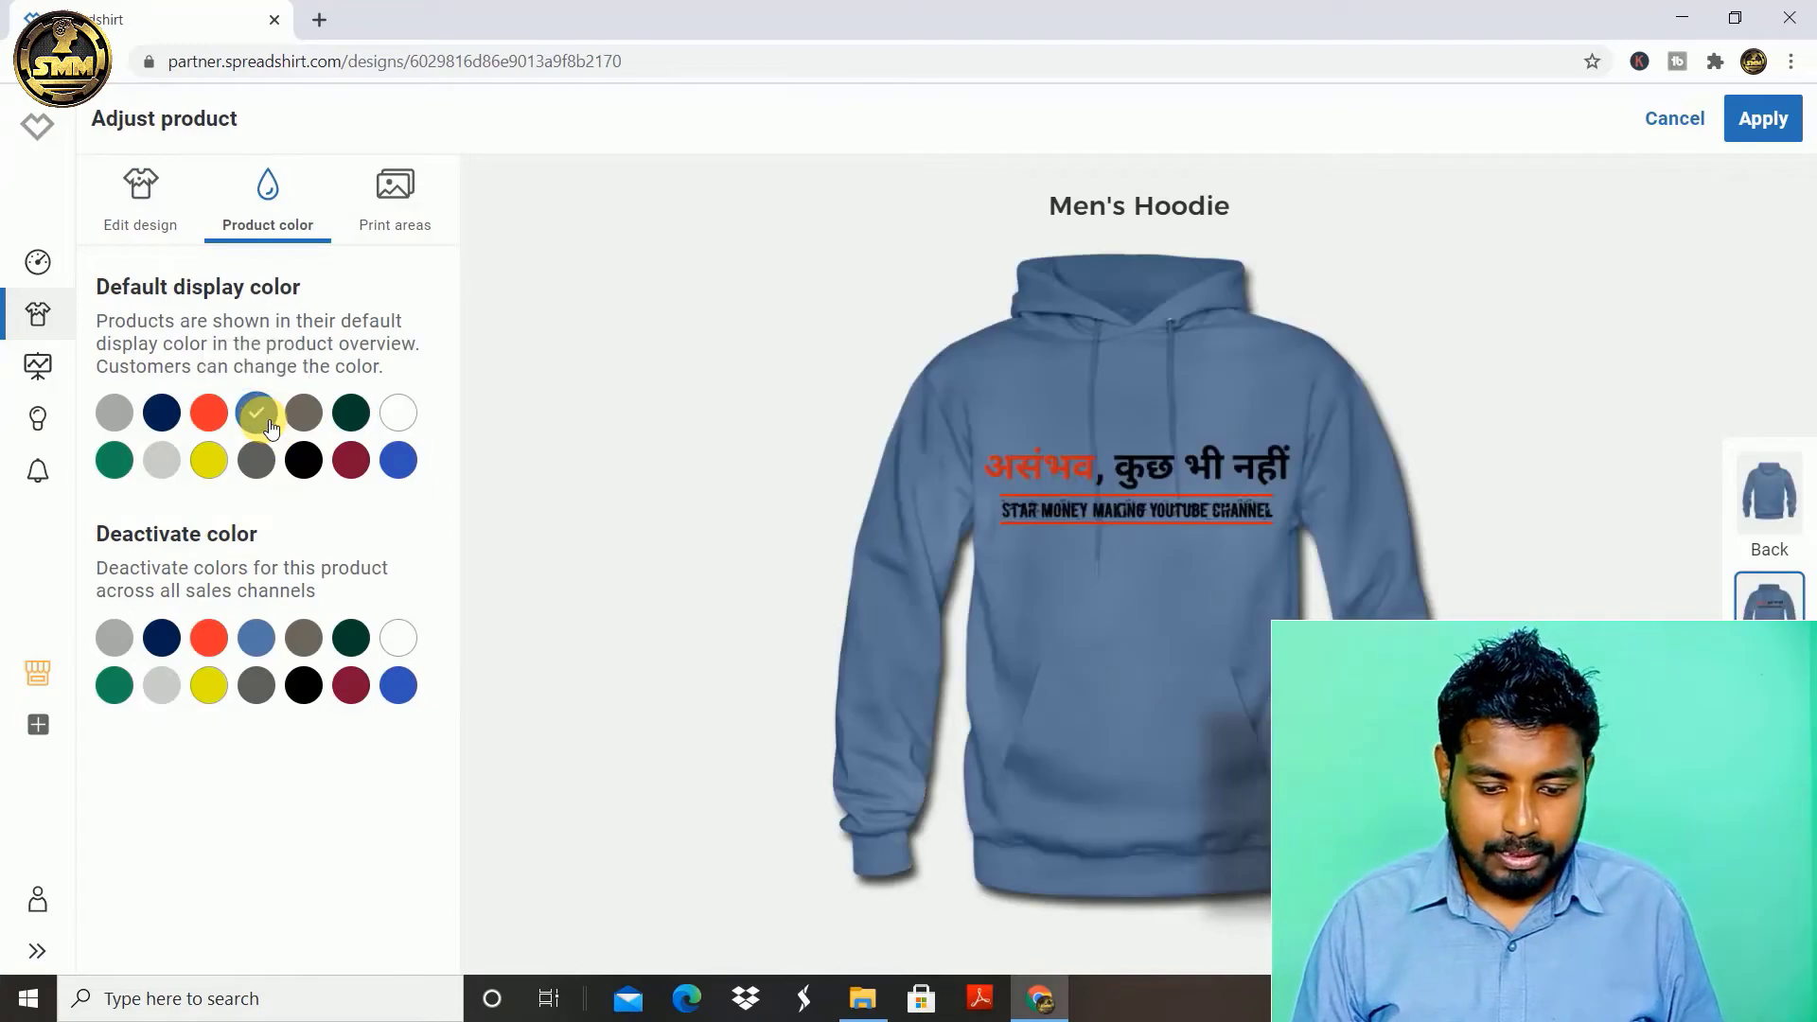
Step: Preview the Men's Hoodie in yellow and green, set its default display color to light heather gray and apply the changes
{"action": "left_click", "coordinate": [208, 460]}
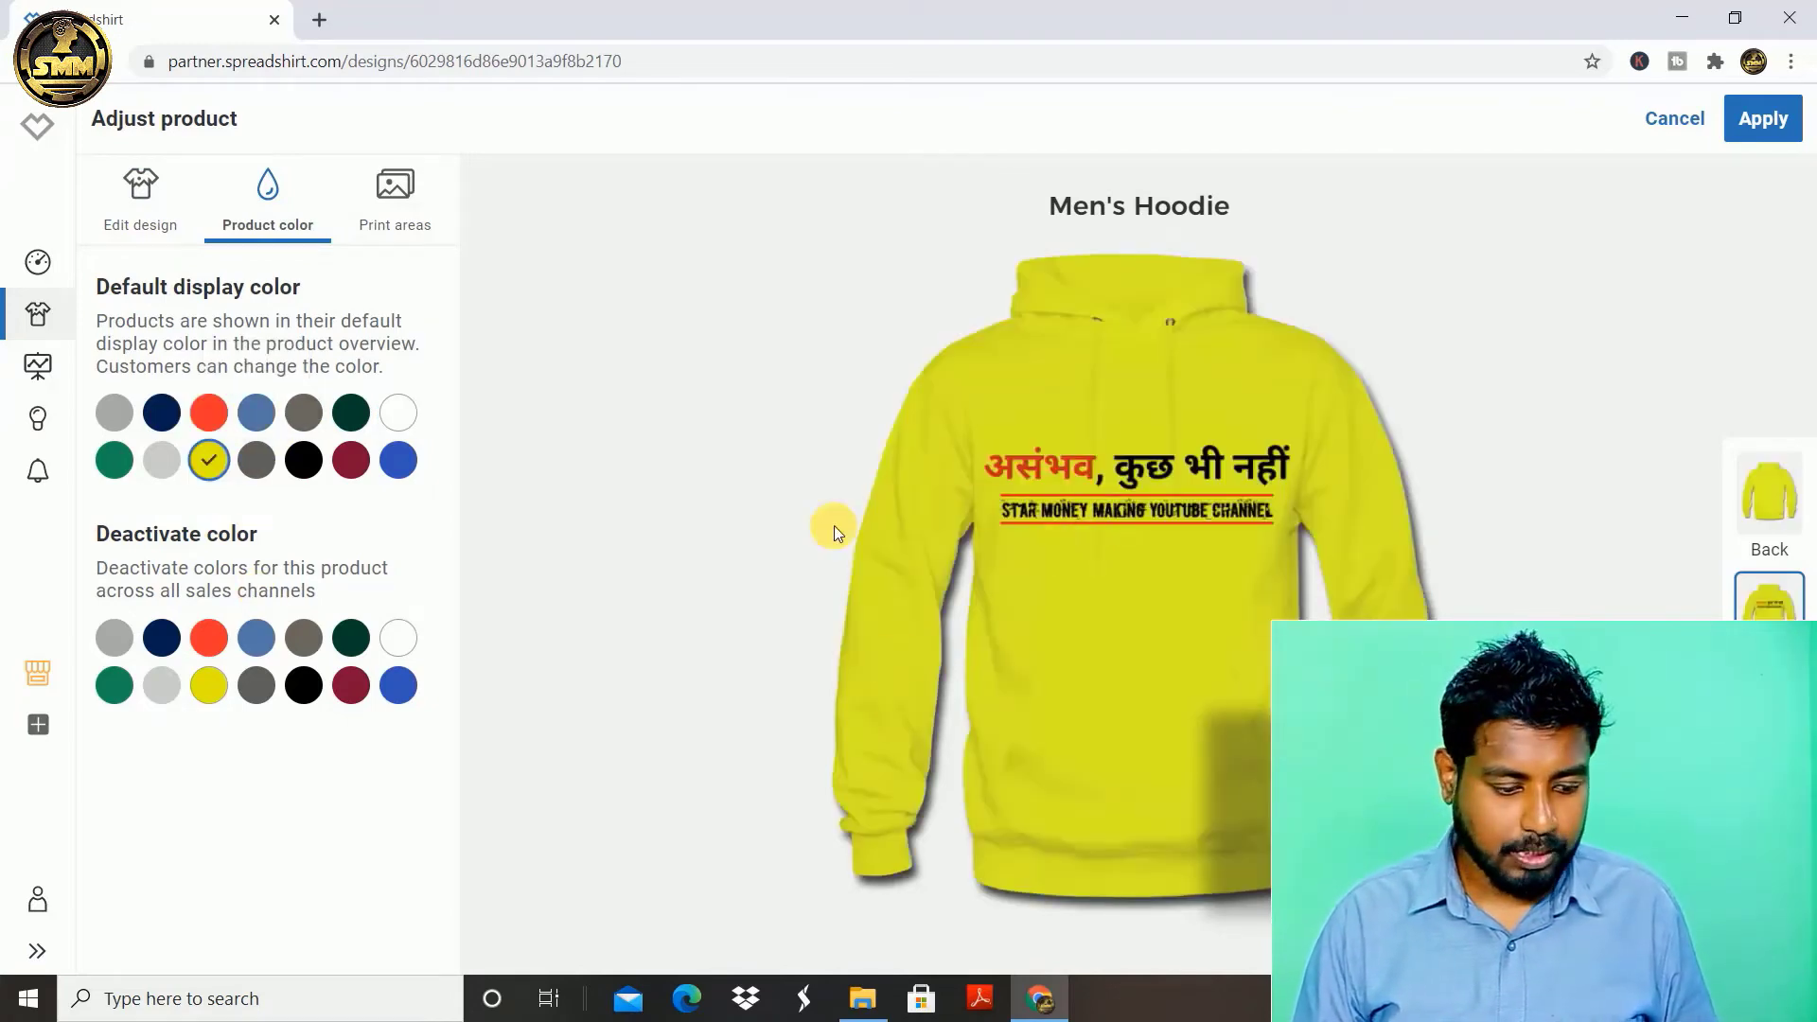
{"action": "left_click", "coordinate": [114, 461]}
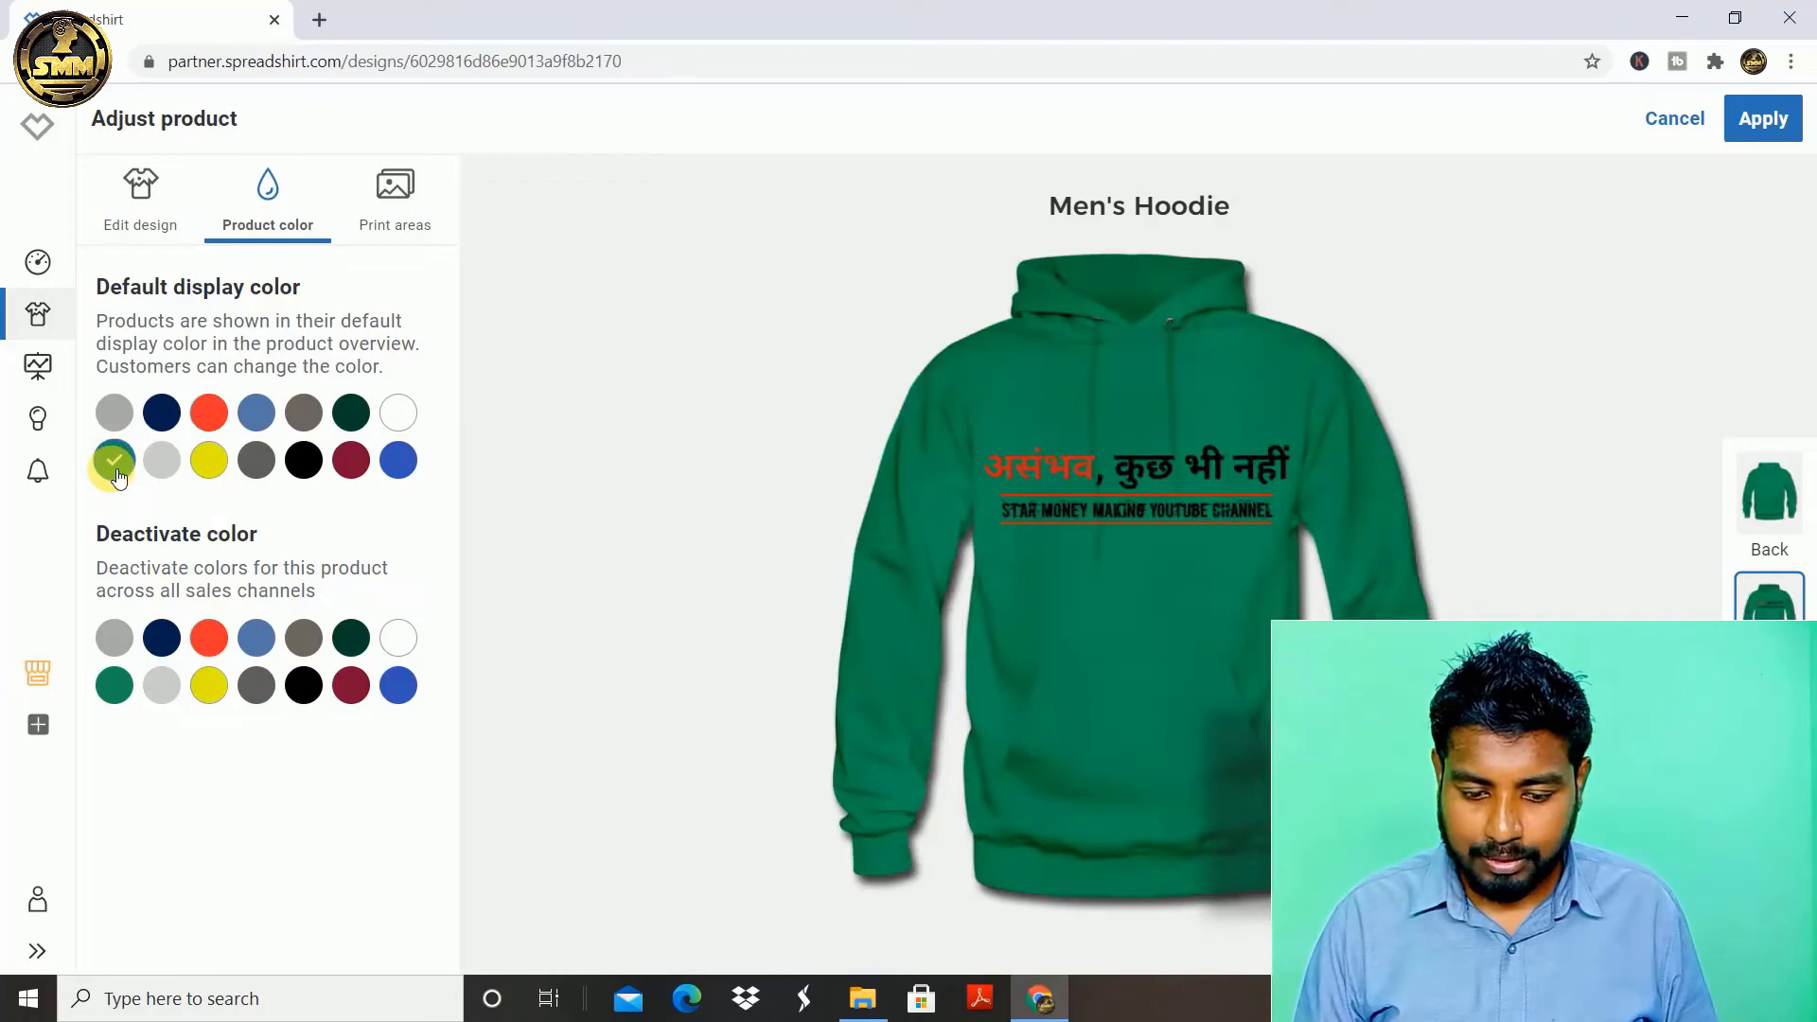
{"action": "left_click", "coordinate": [164, 464]}
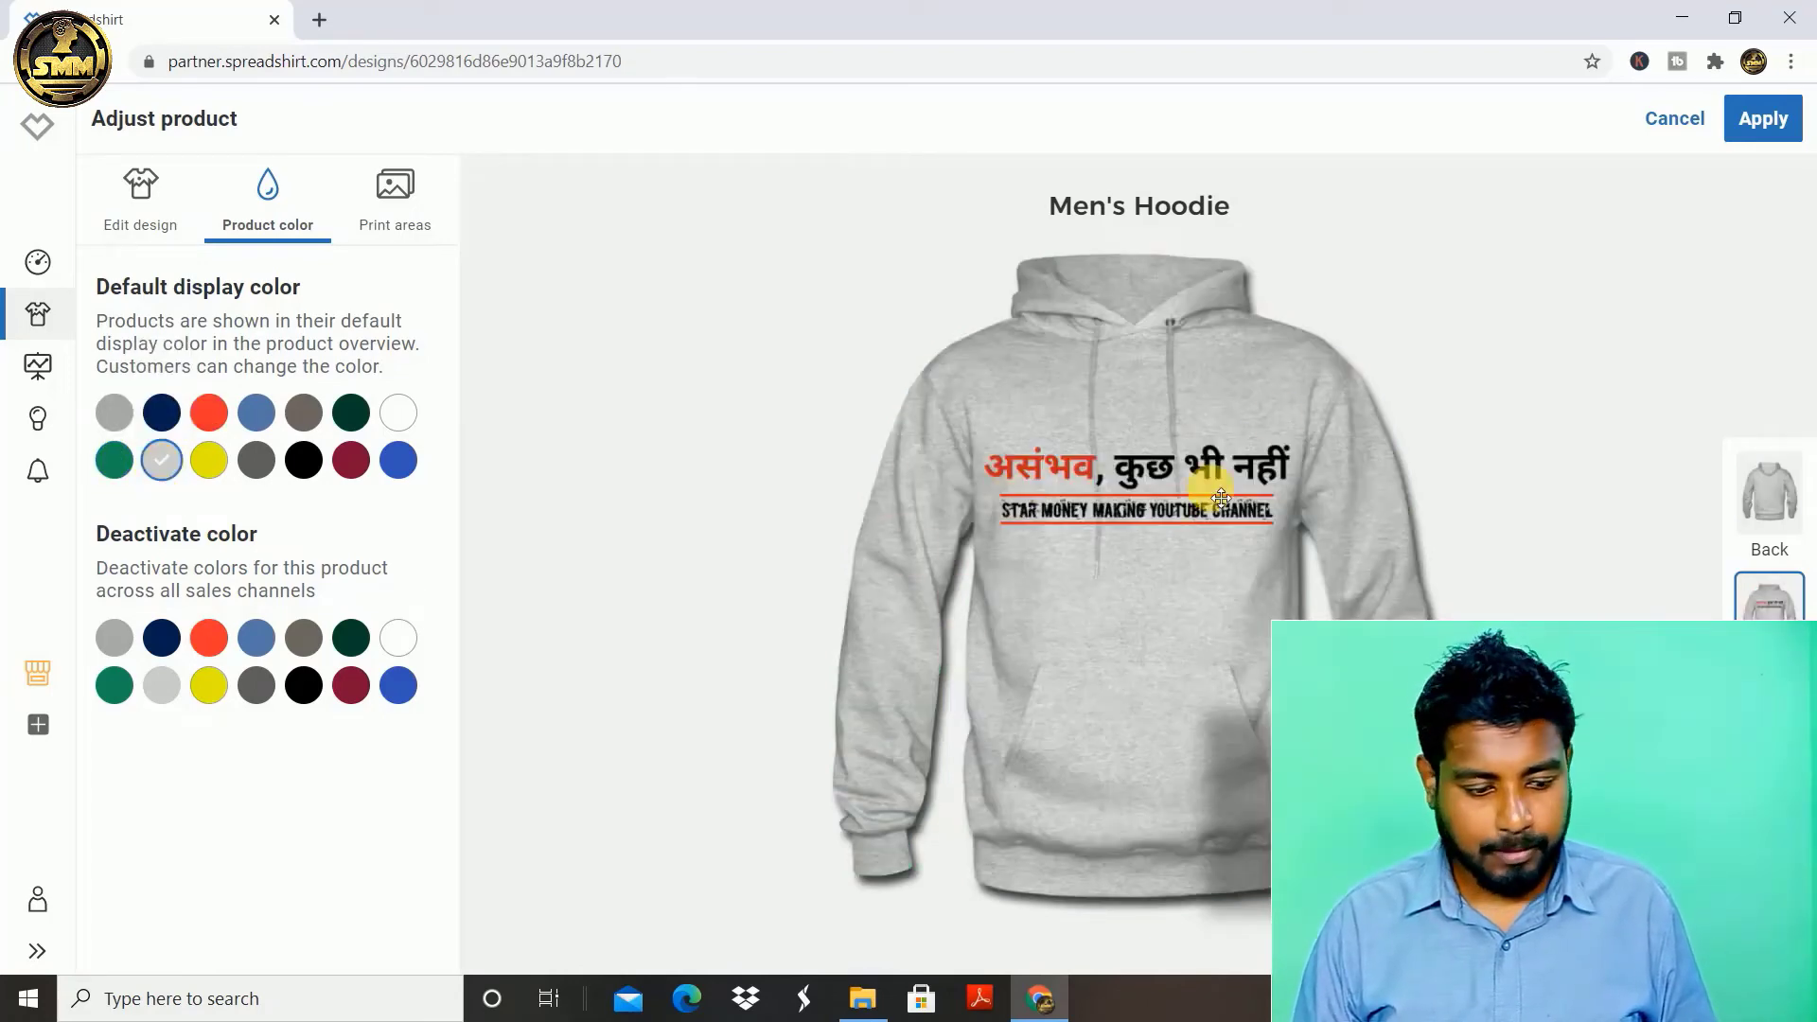
{"action": "left_click", "coordinate": [1747, 123]}
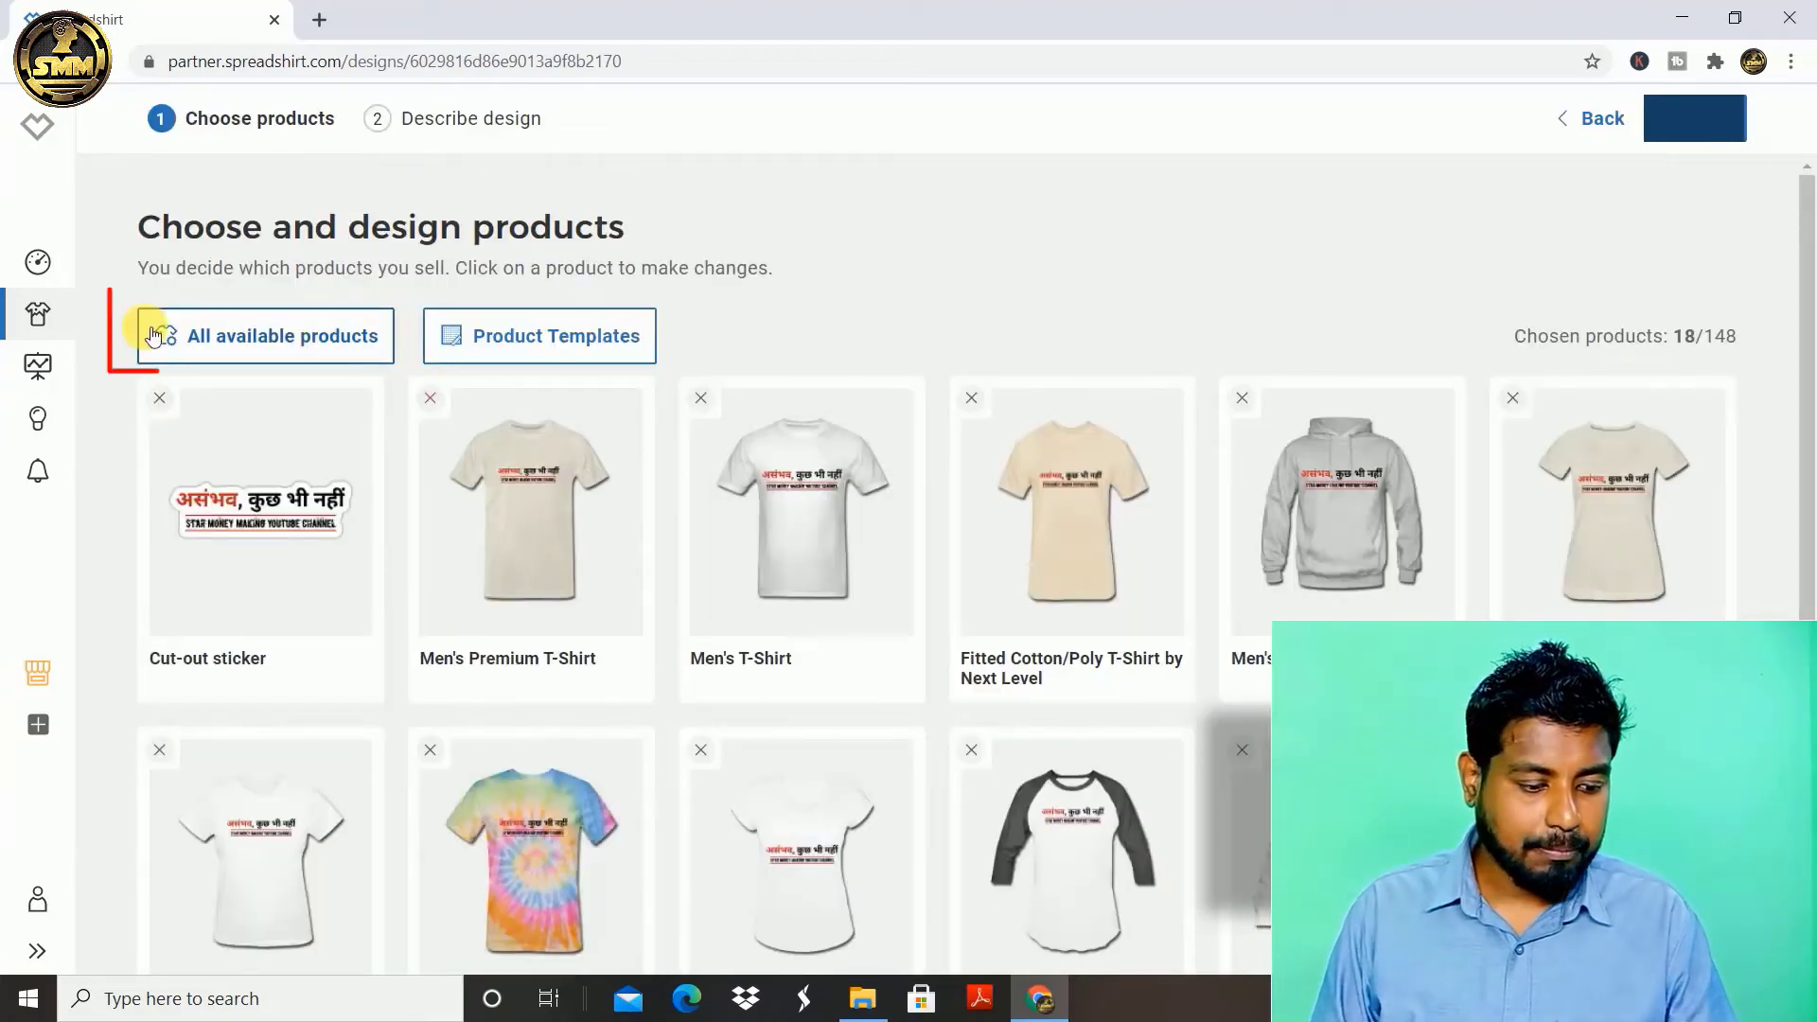
Step: Browse all available products and add the Coffee/Tea Mug to the products offered with the design
{"action": "left_click", "coordinate": [312, 337]}
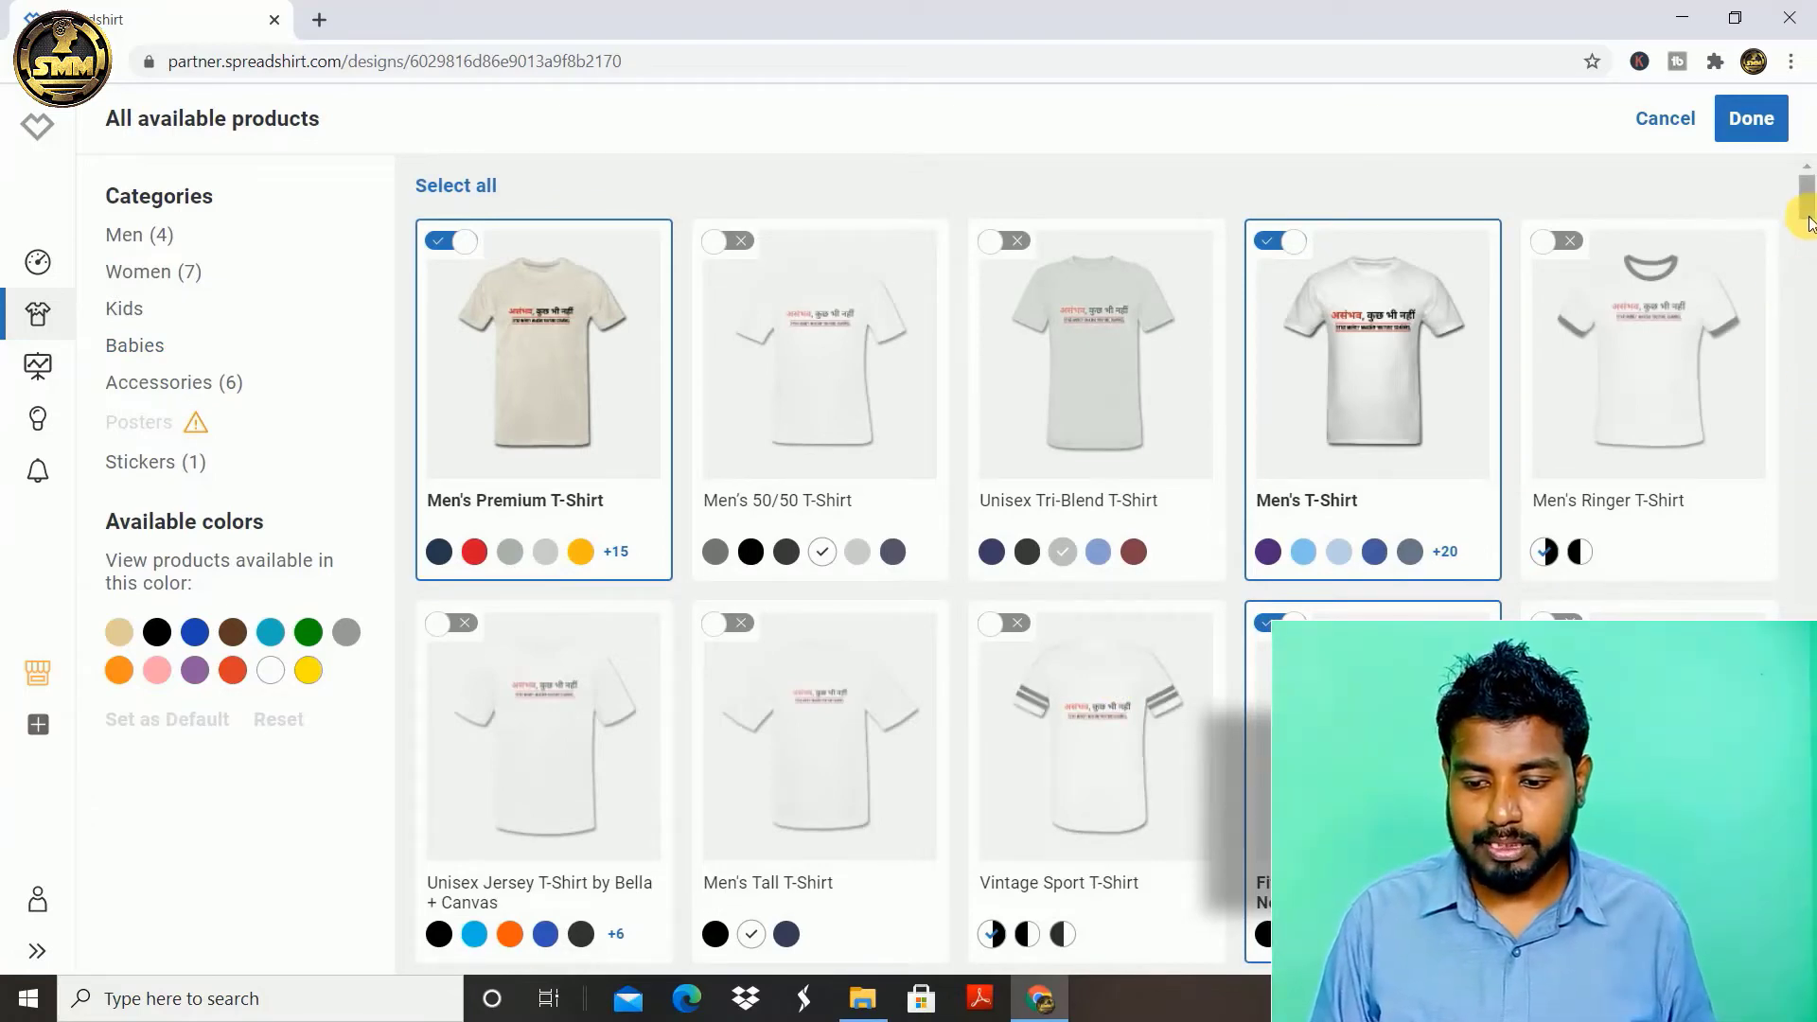
{"action": "left_click_drag", "start_coordinate": [1806, 212], "coordinate": [1811, 374]}
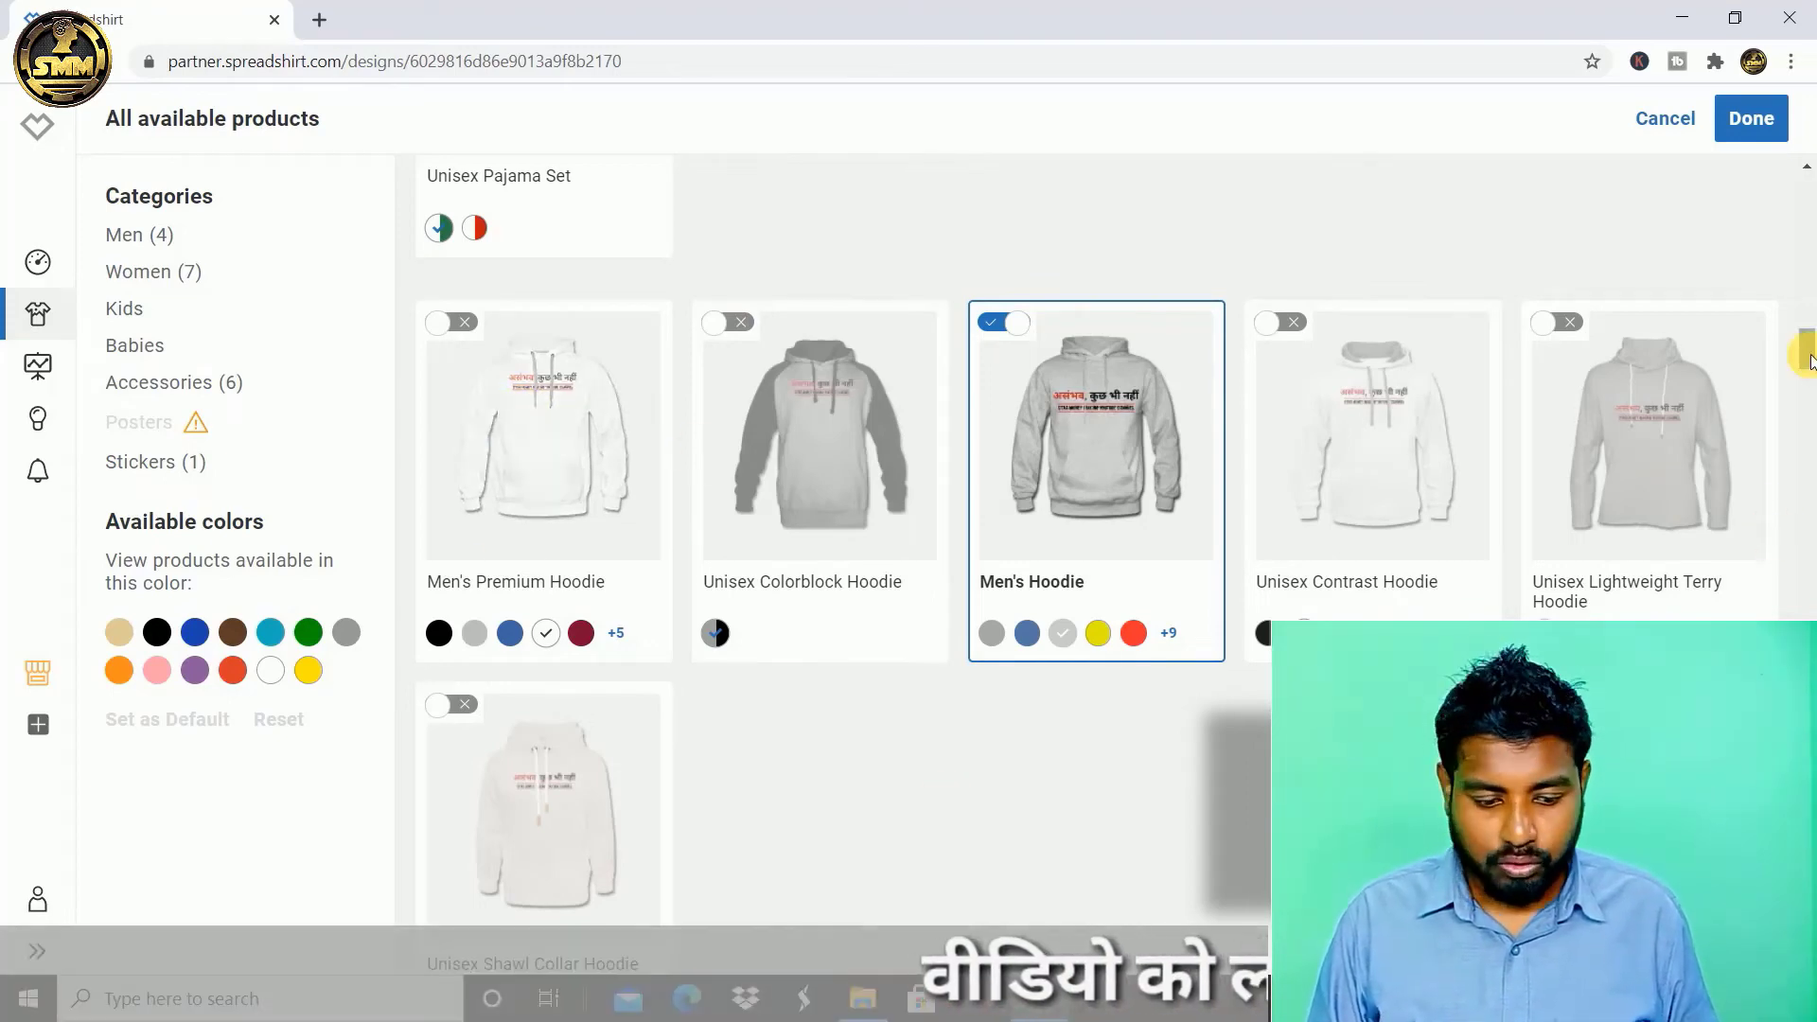
{"action": "scroll", "coordinate": [1808, 398], "scroll_direction": "down", "scroll_amount": 1}
{"action": "scroll", "coordinate": [1808, 397], "scroll_direction": "down", "scroll_amount": 15}
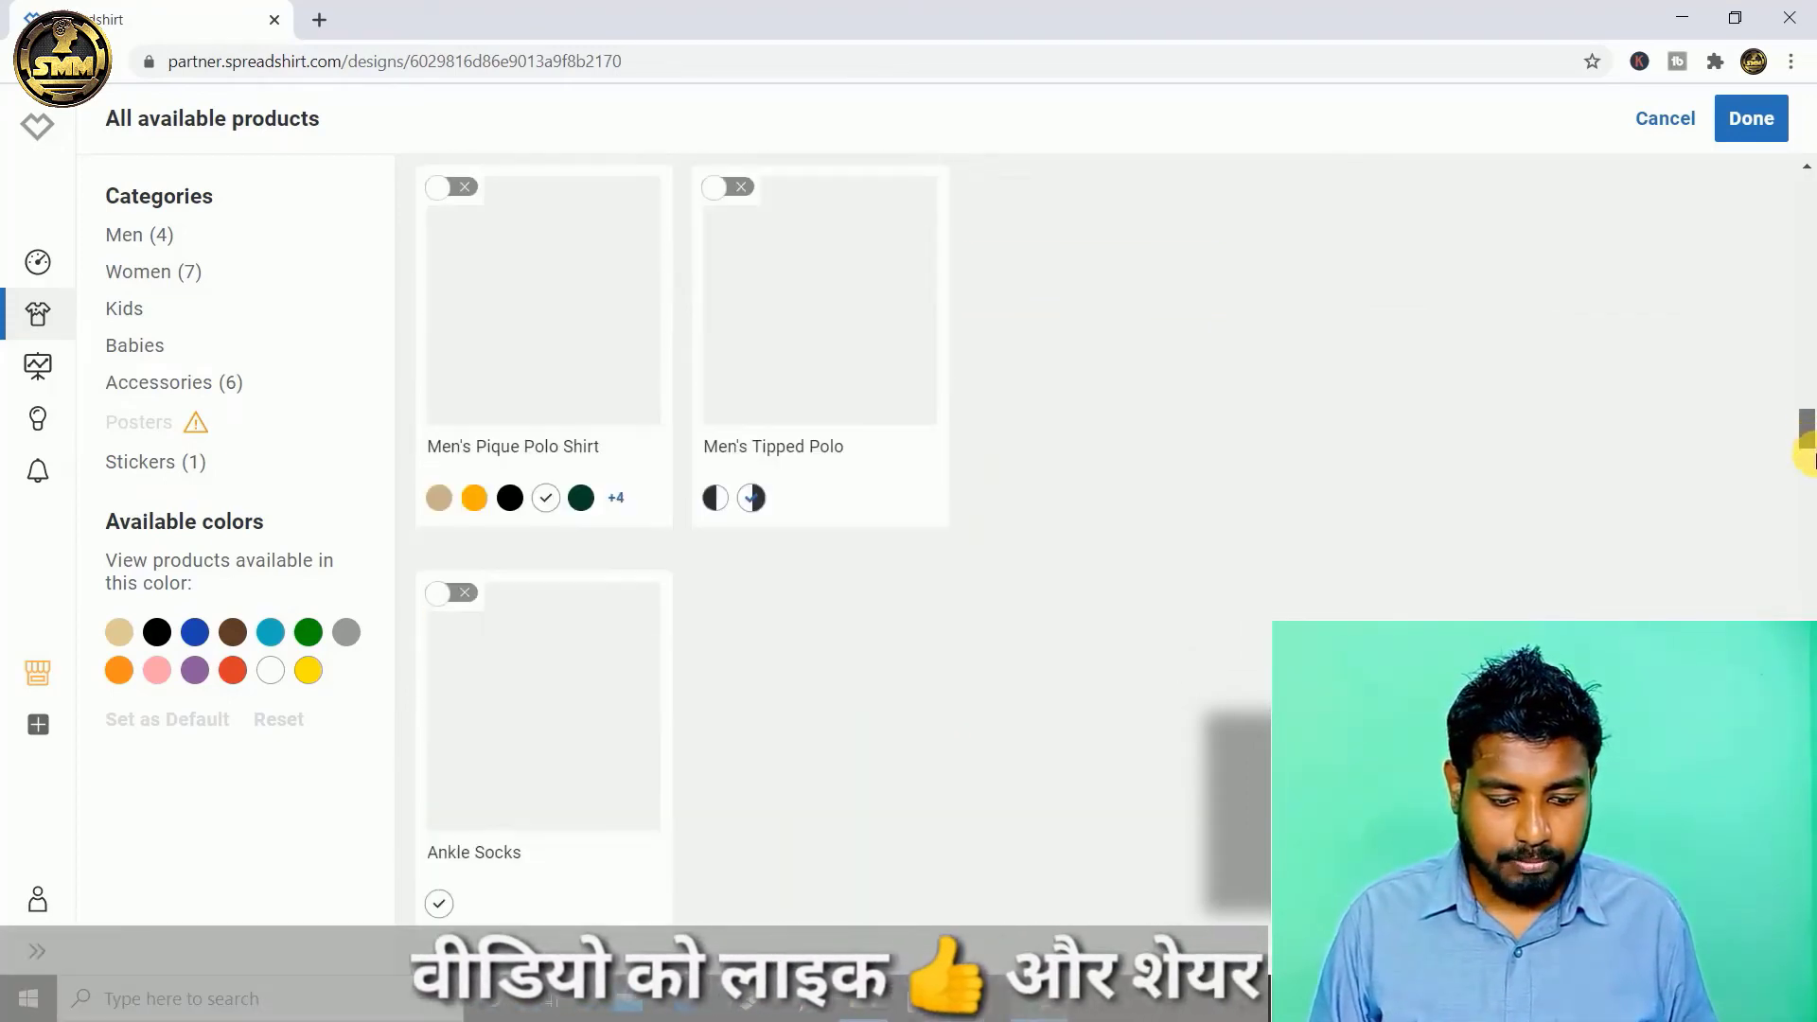
{"action": "left_click_drag", "start_coordinate": [1808, 462], "coordinate": [1808, 502]}
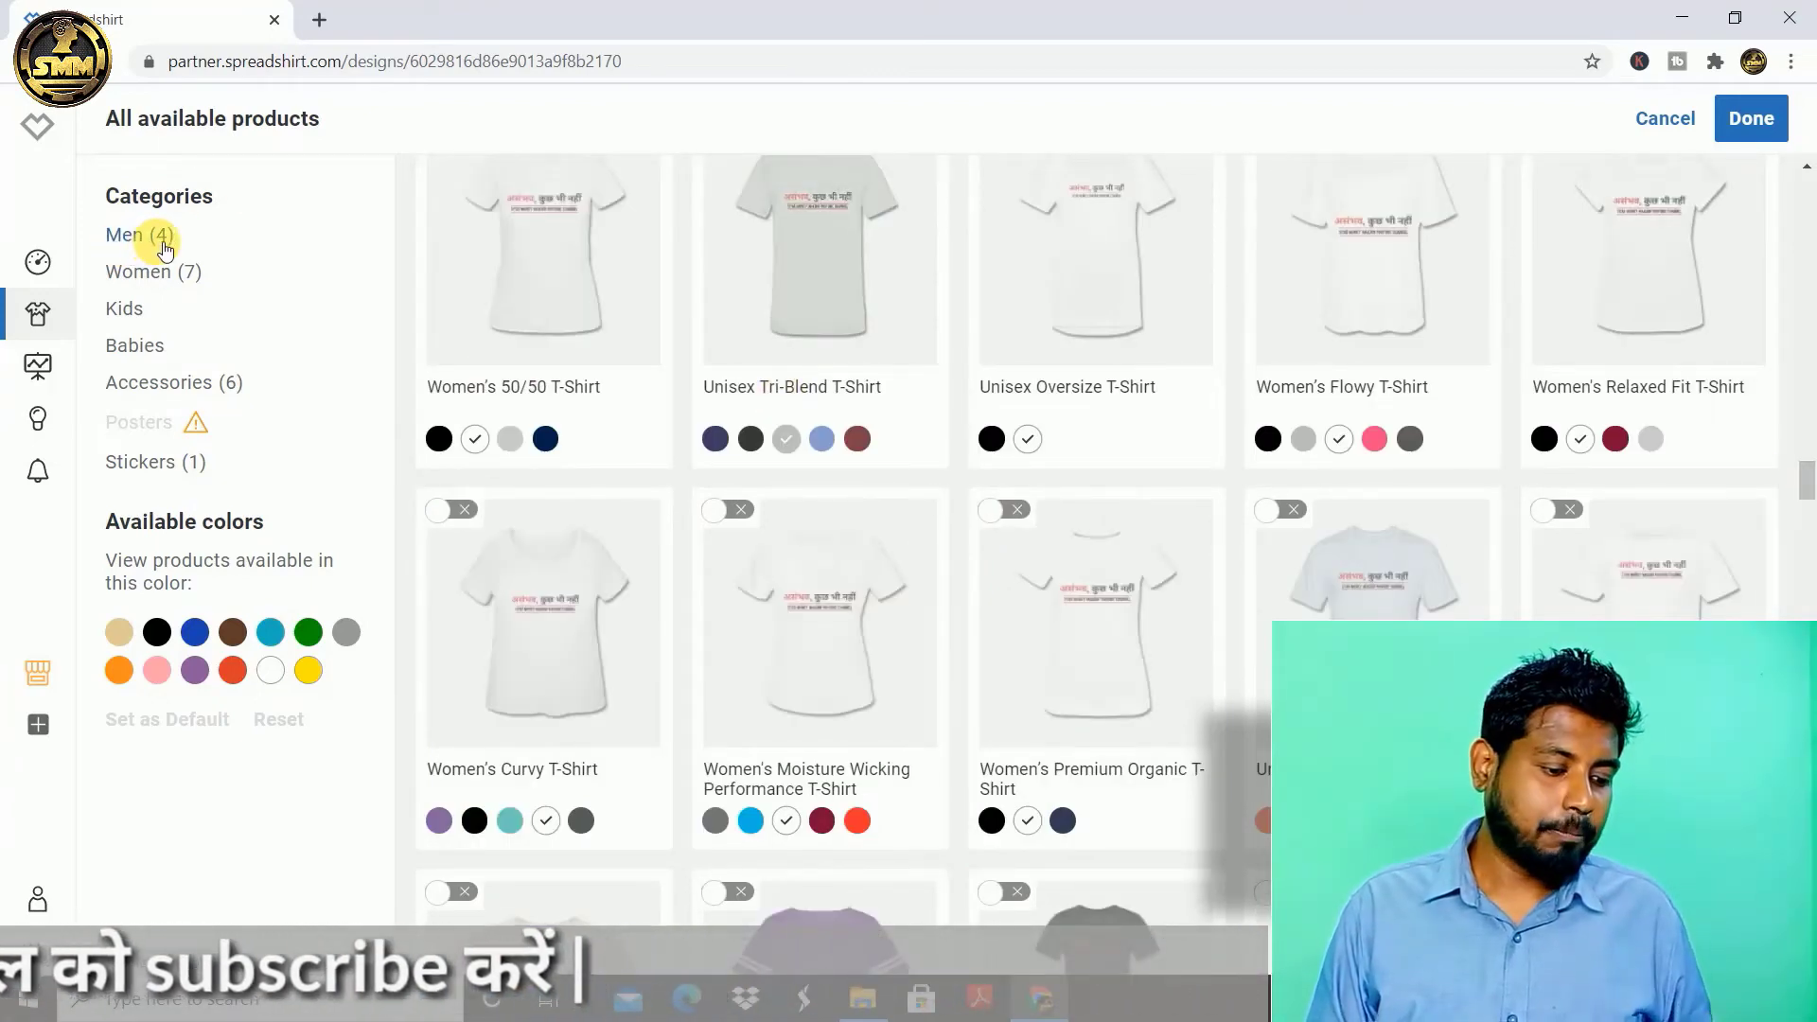
{"action": "mouse_move", "coordinate": [152, 409]}
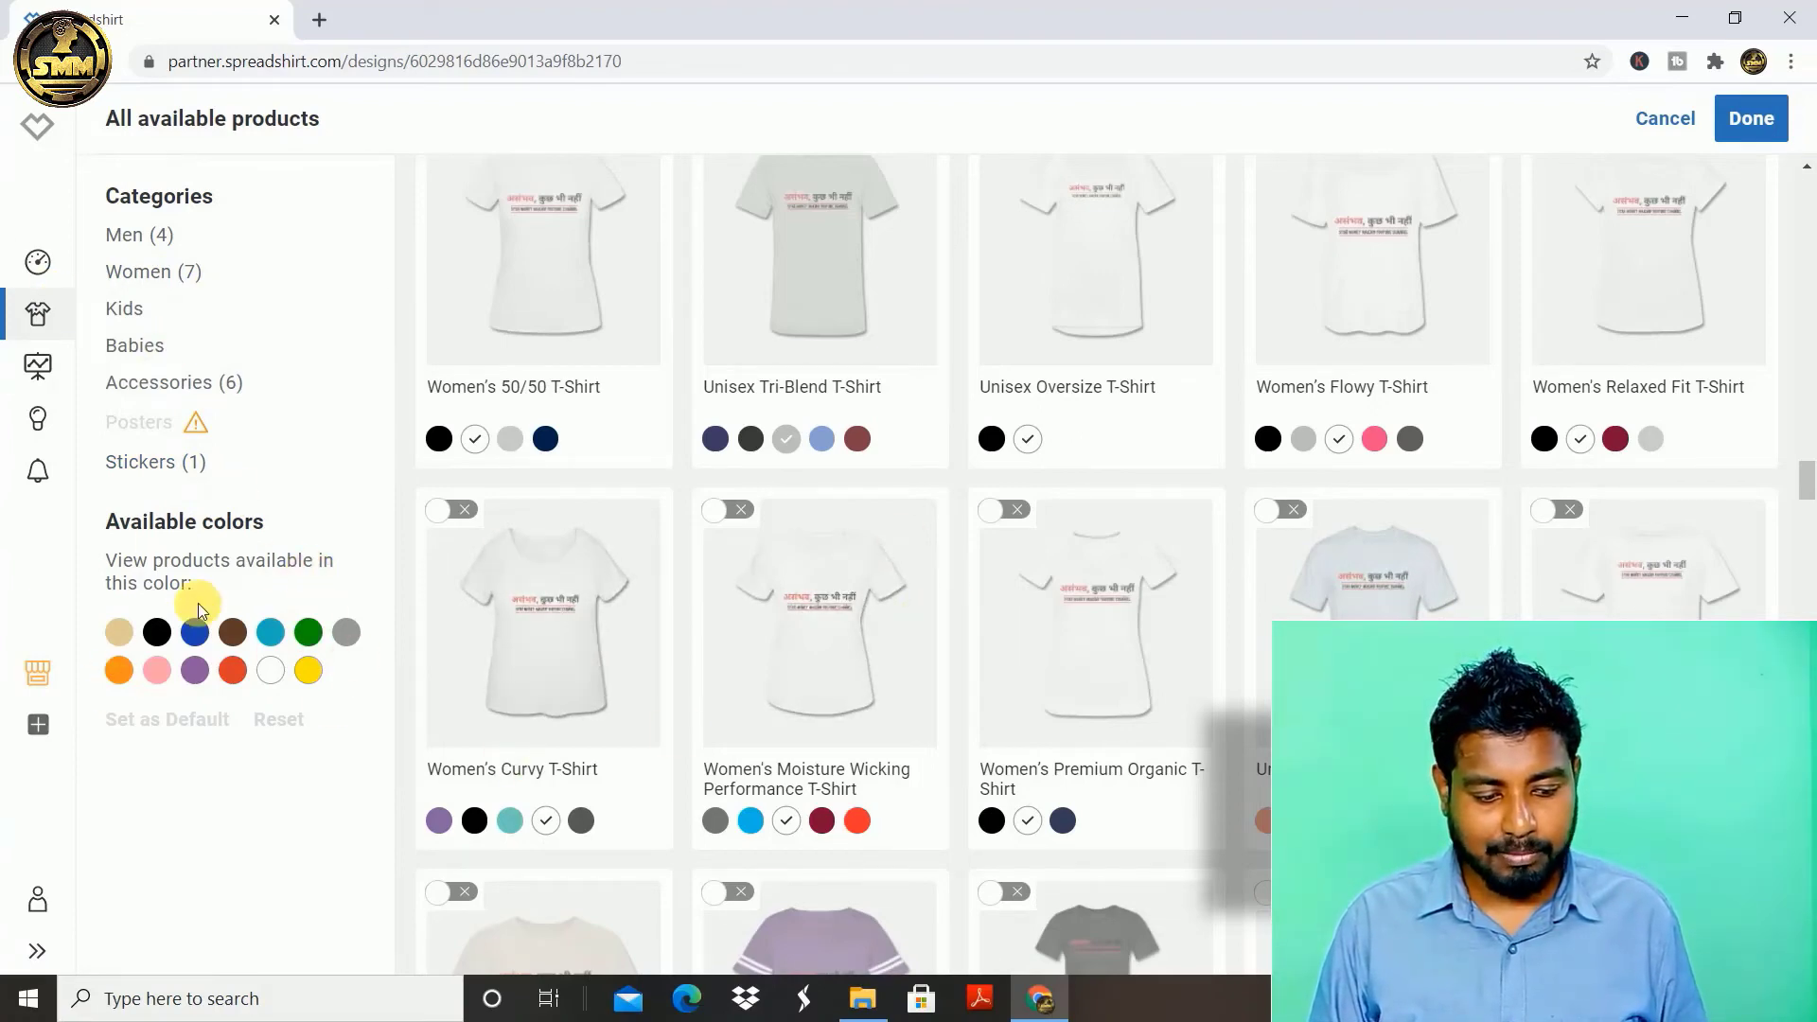
{"action": "left_click_drag", "start_coordinate": [1803, 492], "coordinate": [1813, 871]}
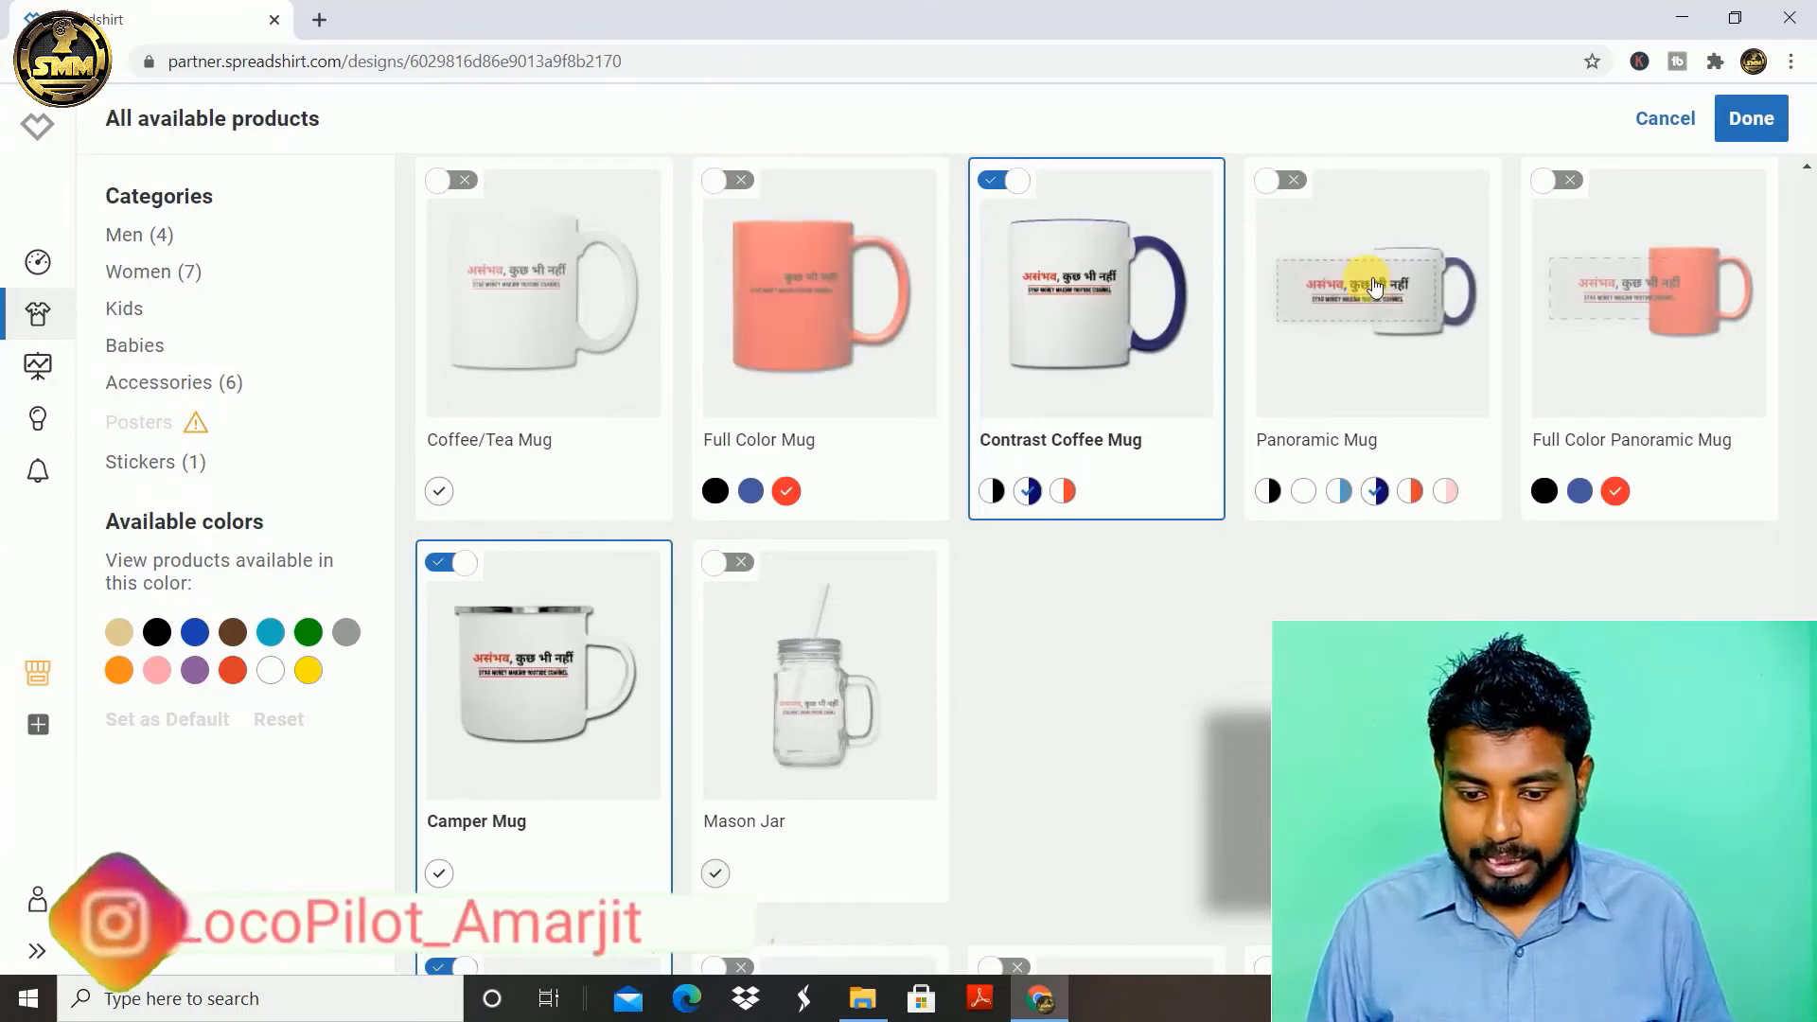
{"action": "left_click", "coordinate": [449, 190]}
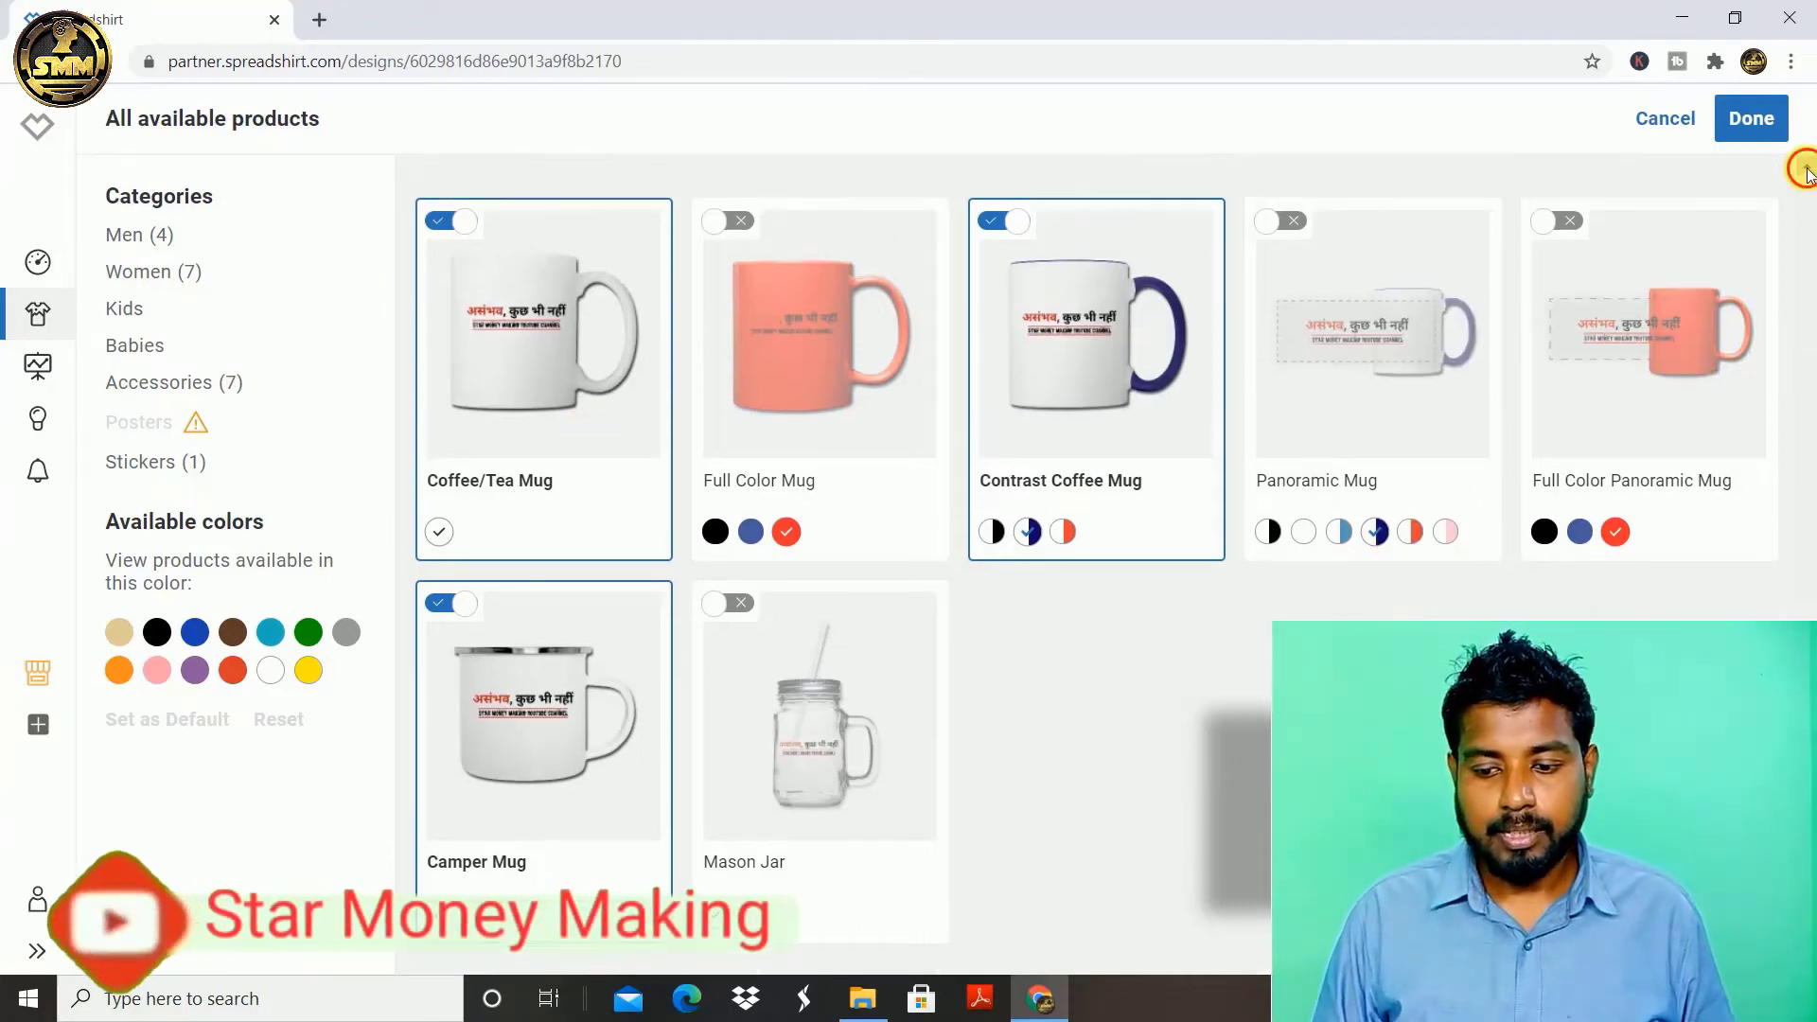
Step: Enable additional hoodies in the women's range, including Unisex Colorblock Hoodie and Women's Premium Hoodie, and finish the product selection
{"action": "scroll", "coordinate": [1808, 175], "scroll_direction": "up", "scroll_amount": 6}
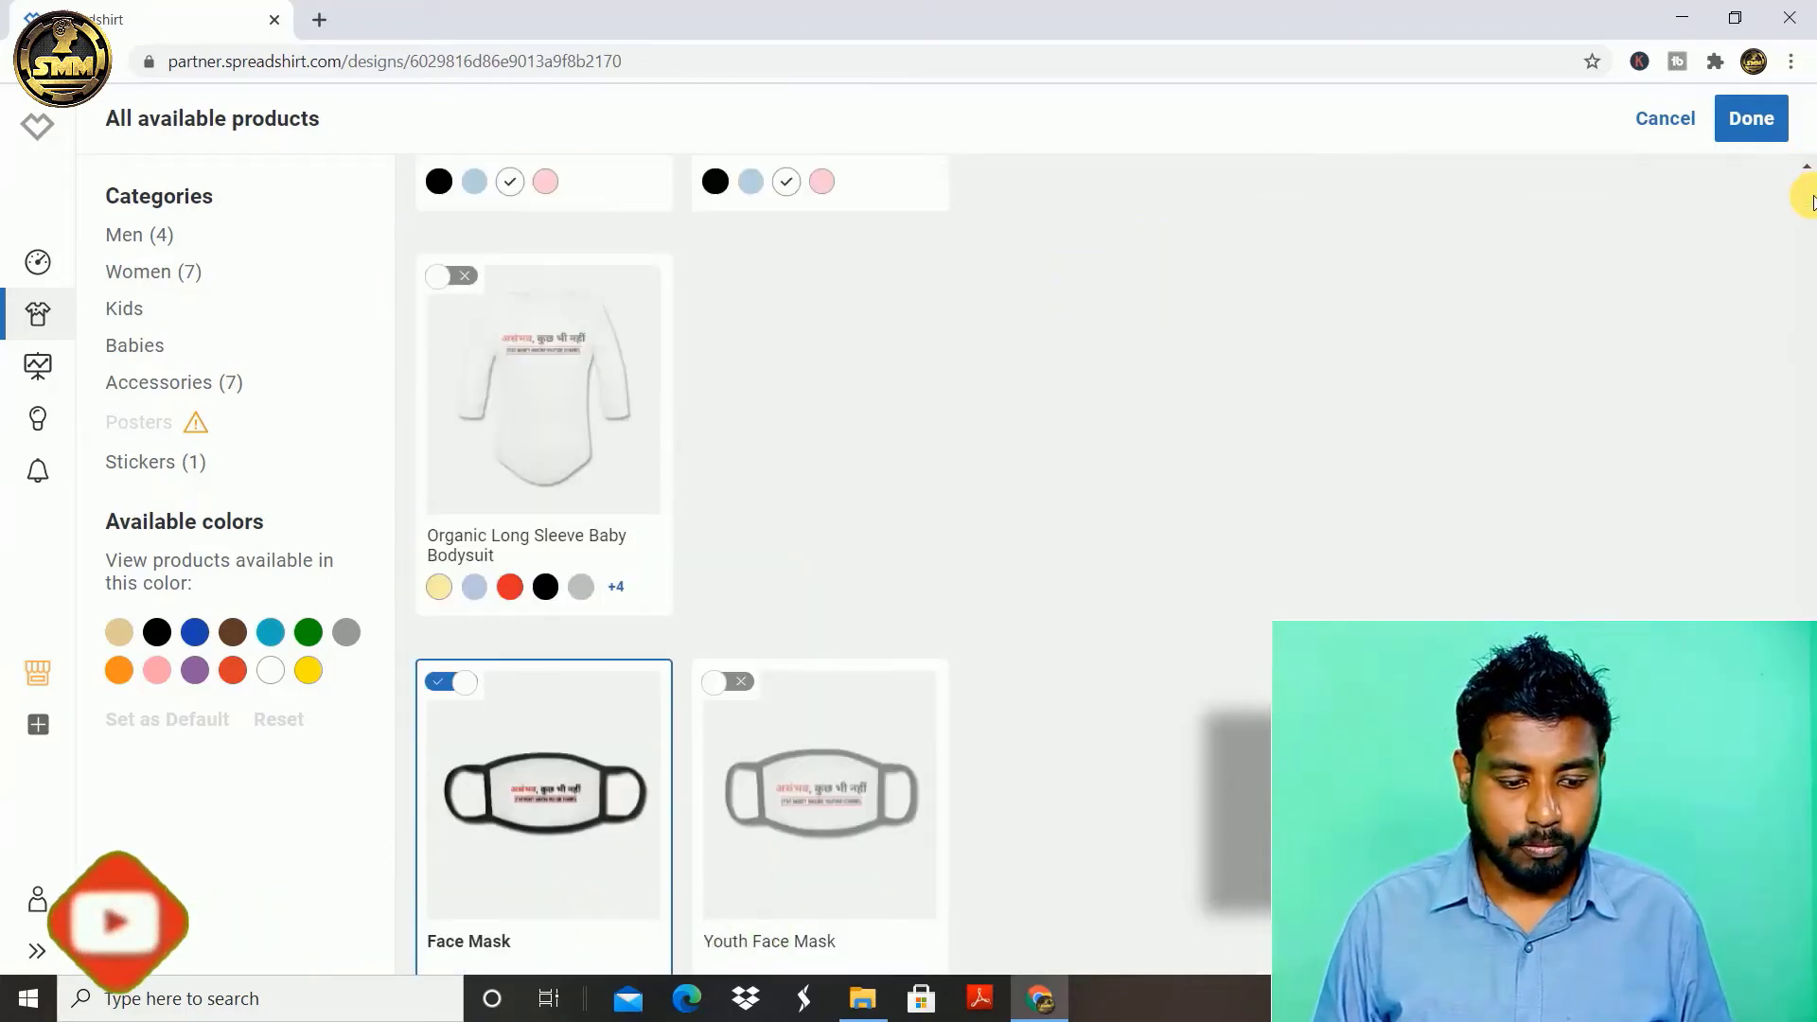
{"action": "scroll", "coordinate": [1810, 201], "scroll_direction": "up", "scroll_amount": 10}
{"action": "scroll", "coordinate": [1810, 200], "scroll_direction": "up", "scroll_amount": 7}
{"action": "left_click", "coordinate": [719, 484]}
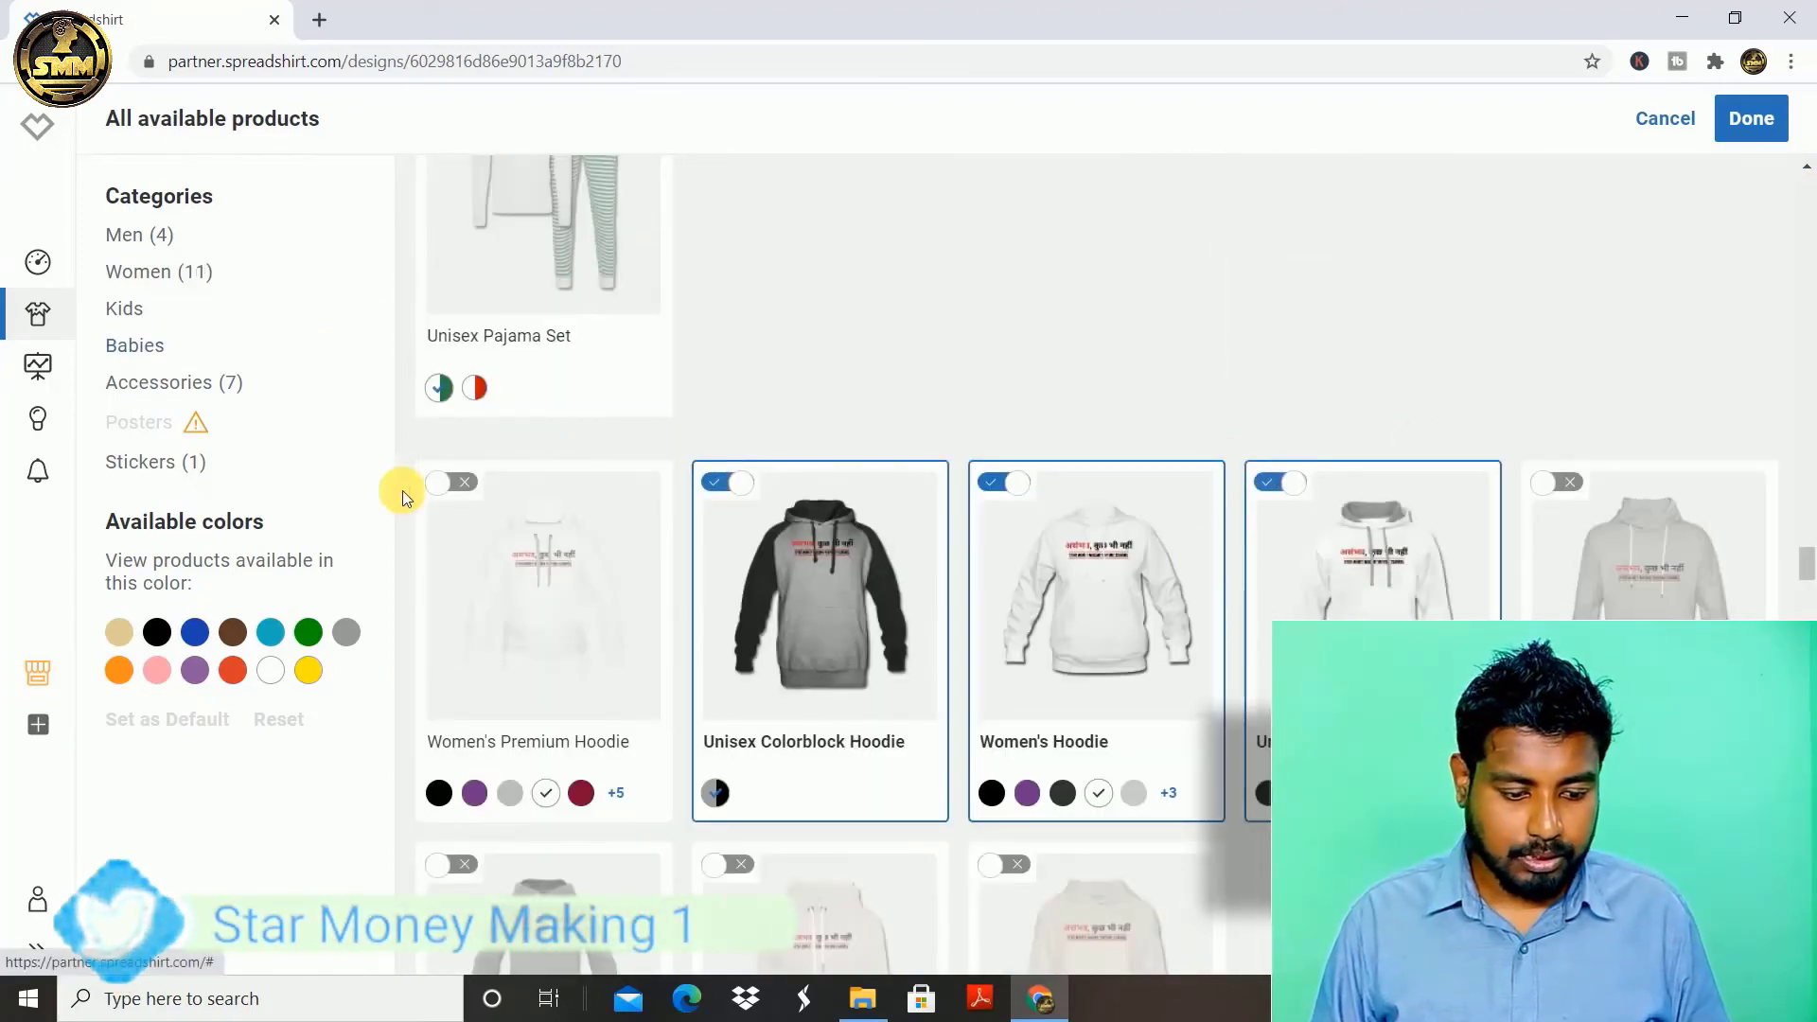
{"action": "left_click", "coordinate": [445, 482]}
{"action": "left_click", "coordinate": [1551, 485]}
{"action": "left_click", "coordinate": [1763, 123]}
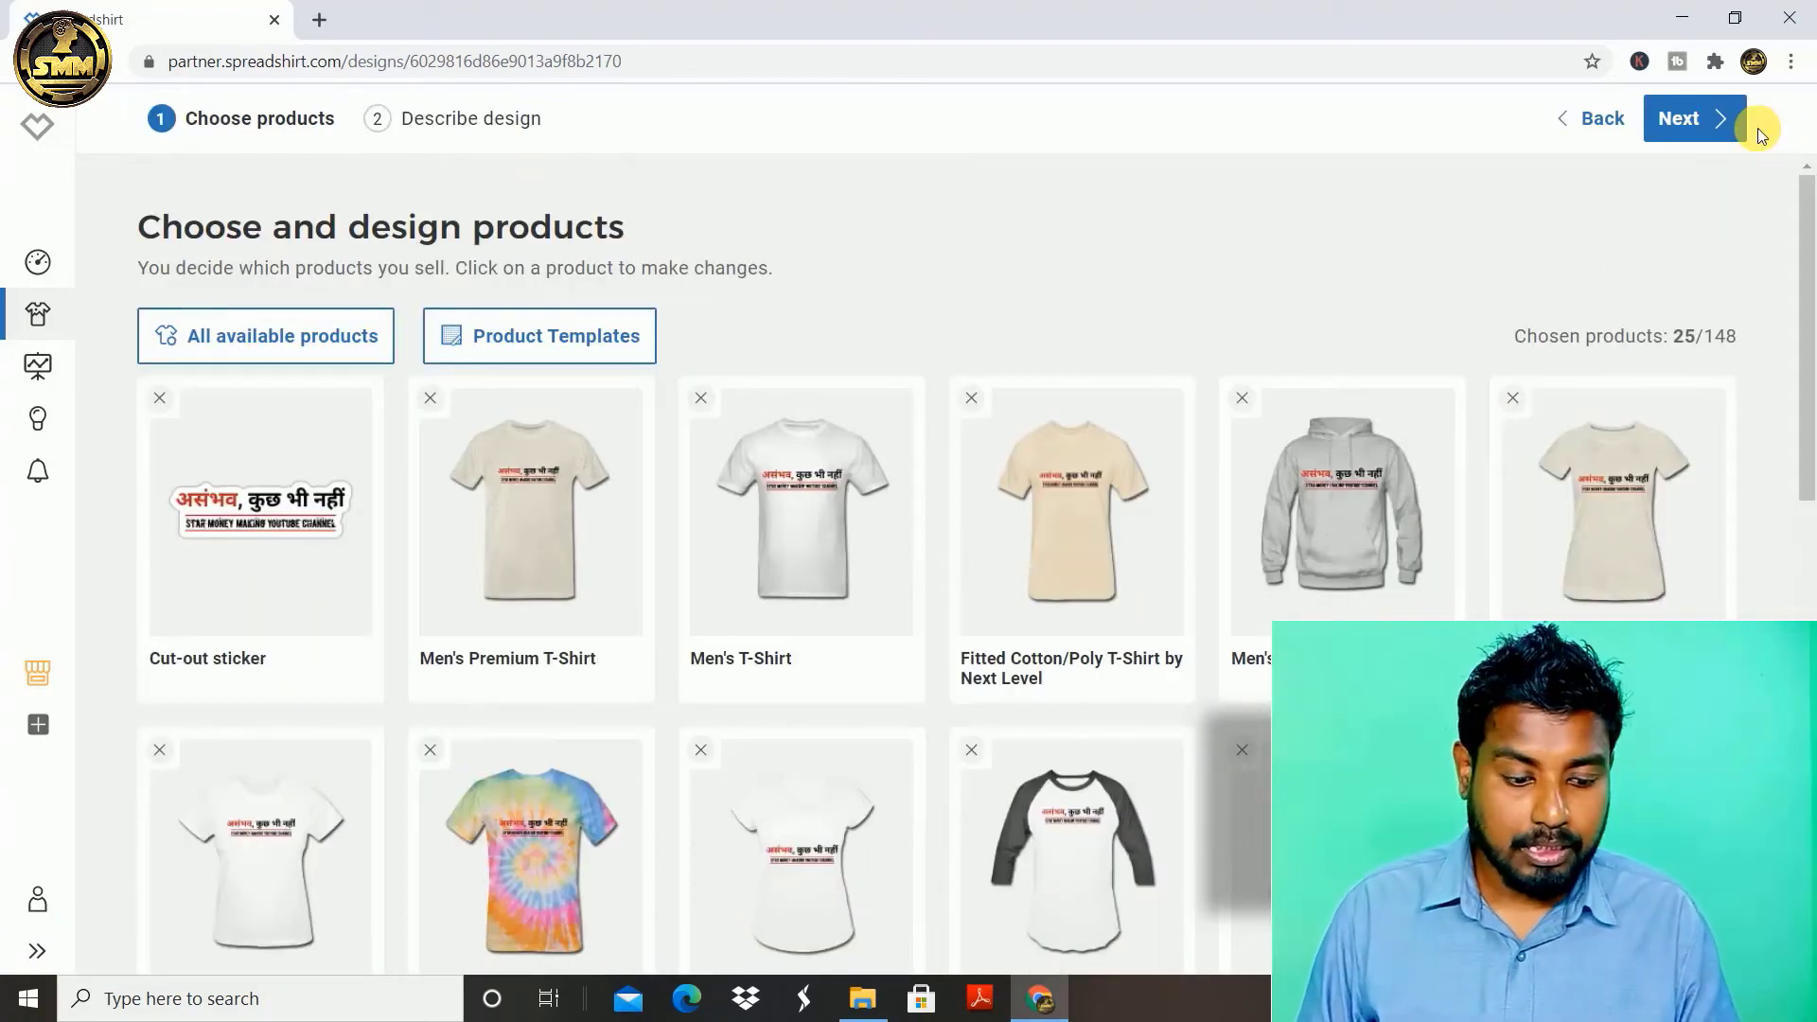
Step: Proceed to the design description and name the design "hindi words motivational t-shirt"
{"action": "left_click", "coordinate": [1683, 140]}
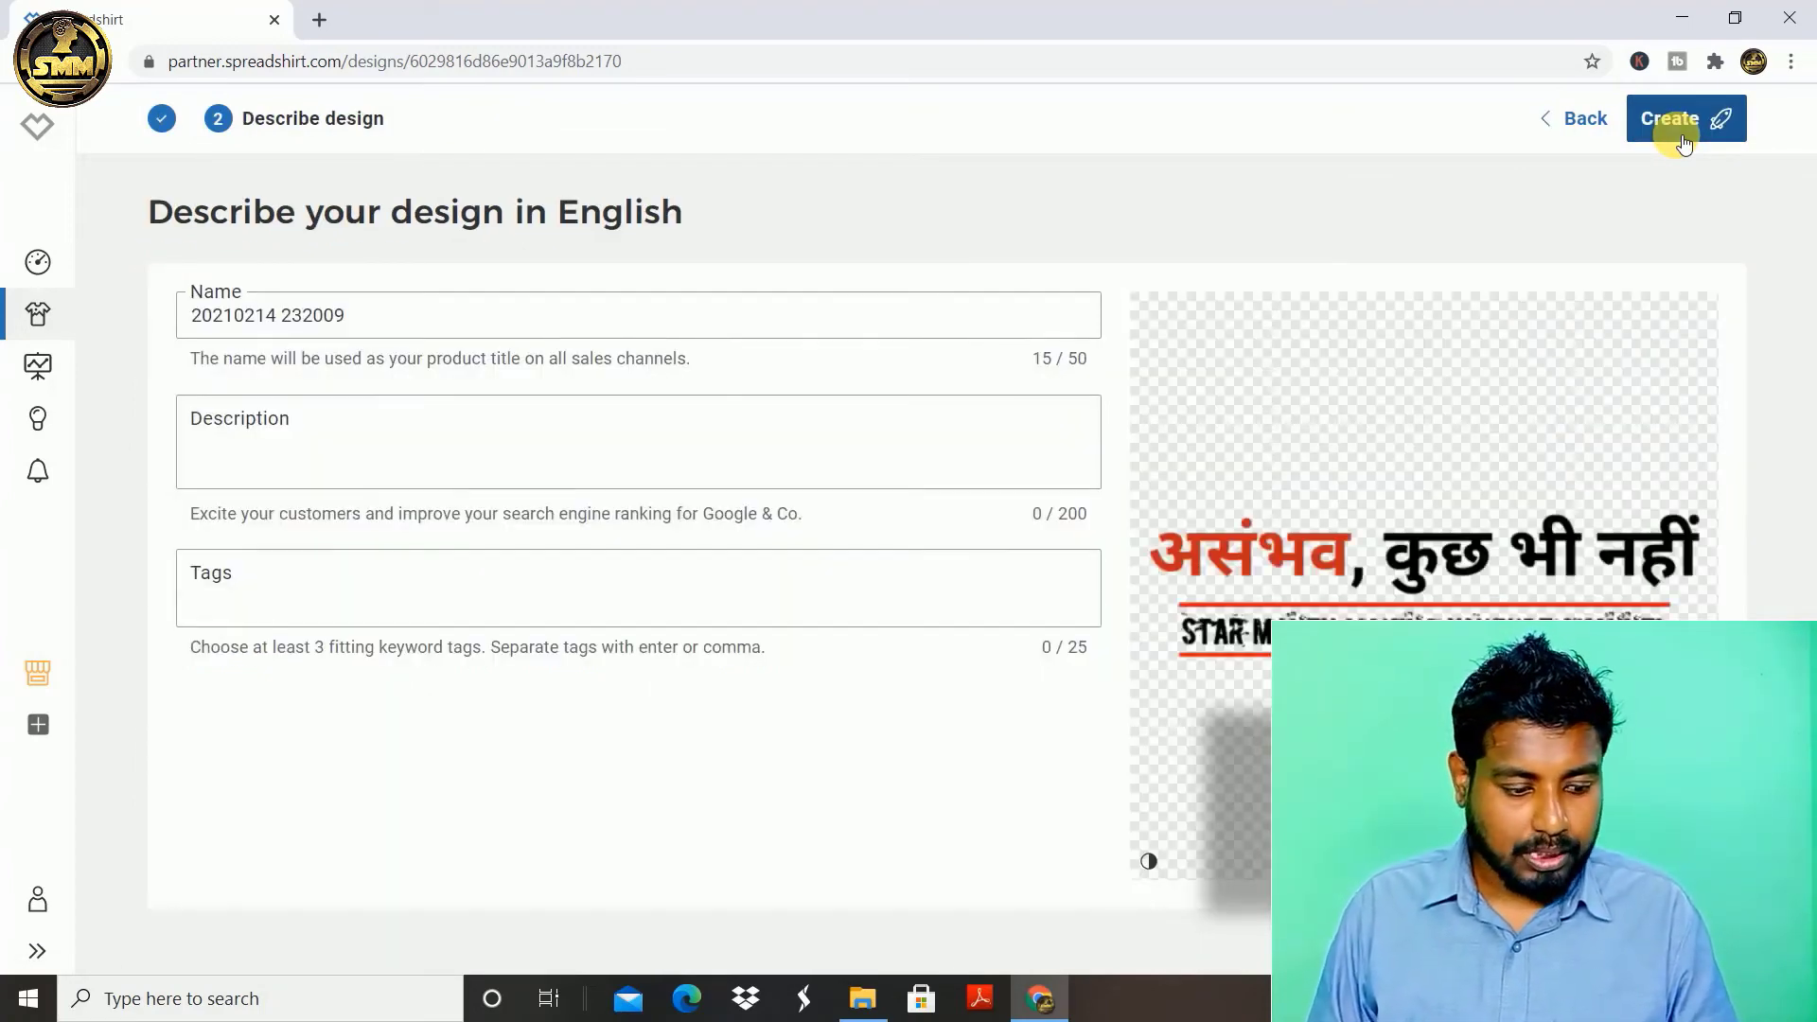
{"action": "left_click", "coordinate": [381, 324]}
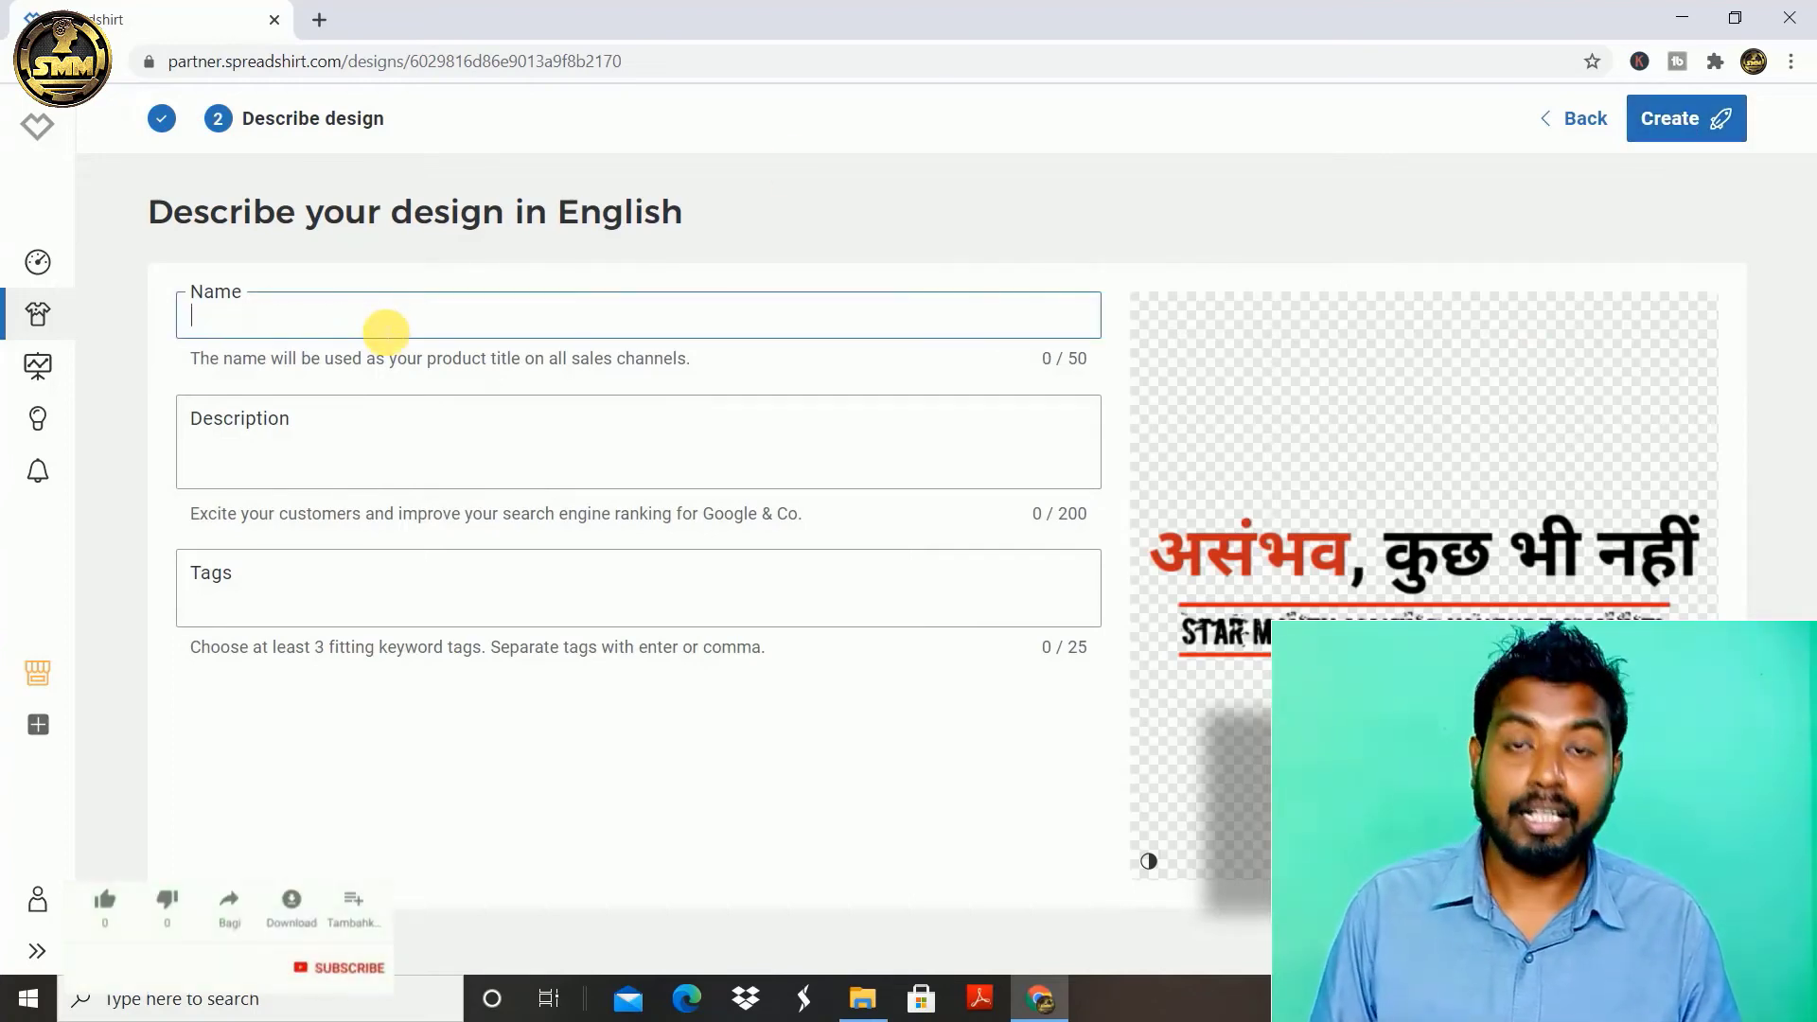
{"action": "type", "text": "hindi motivational t-shirt"}
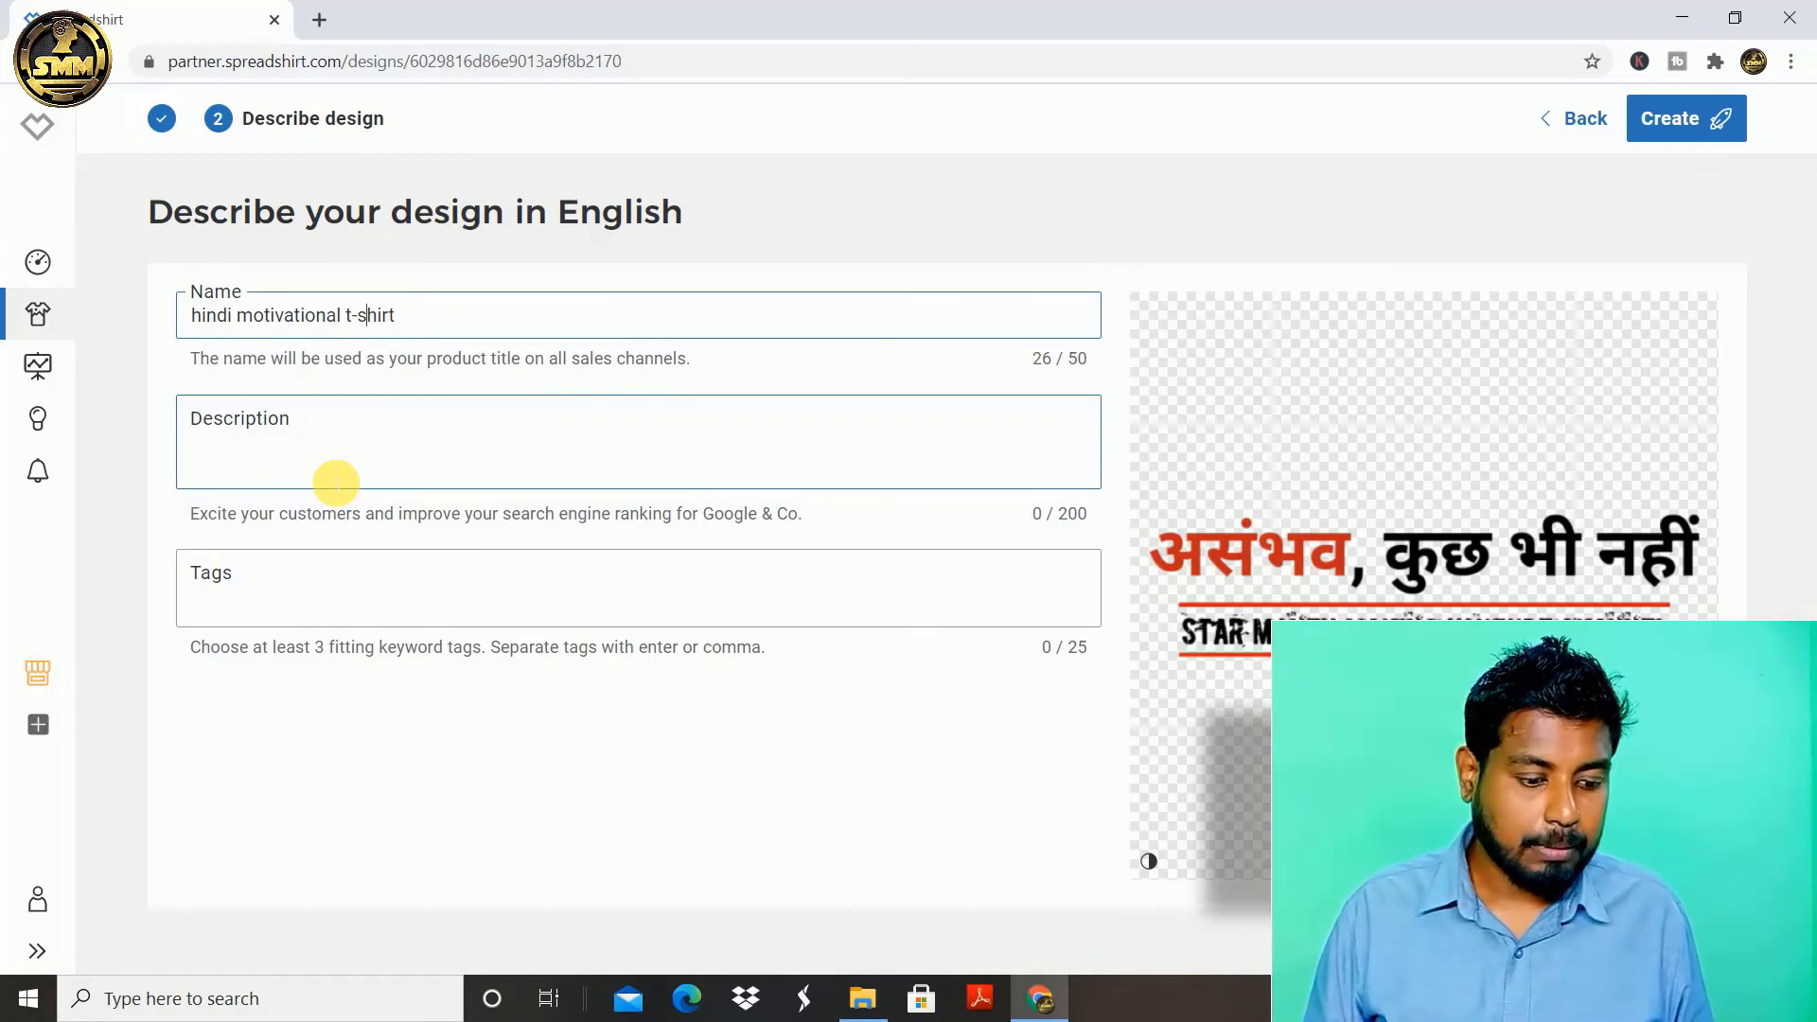
{"action": "key", "text": "Left"}
{"action": "key", "text": "Left"}
{"action": "key", "text": "Left"}
{"action": "key", "text": "Left"}
{"action": "key", "text": "Left"}
{"action": "type", "text": "words"}
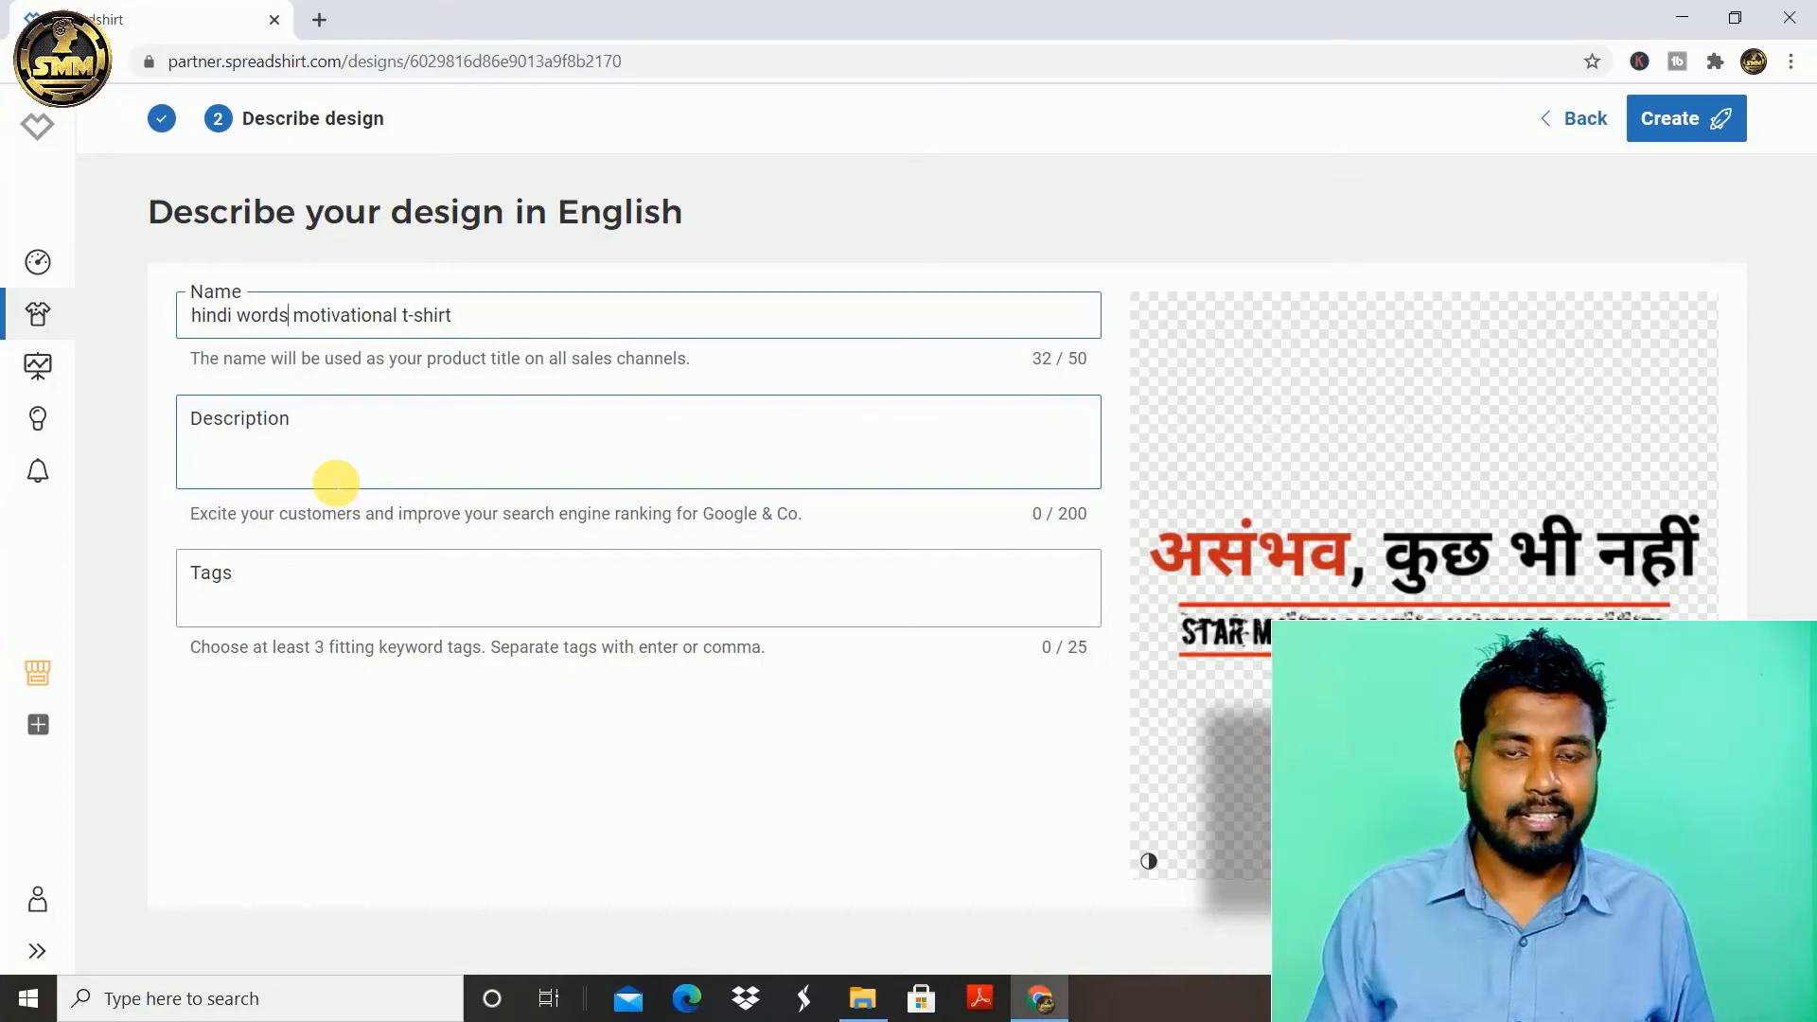
Step: Search the Spreadshirt marketplace T-shirts for "hindi" and look through the listings for reference wording
{"action": "left_click", "coordinate": [310, 472]}
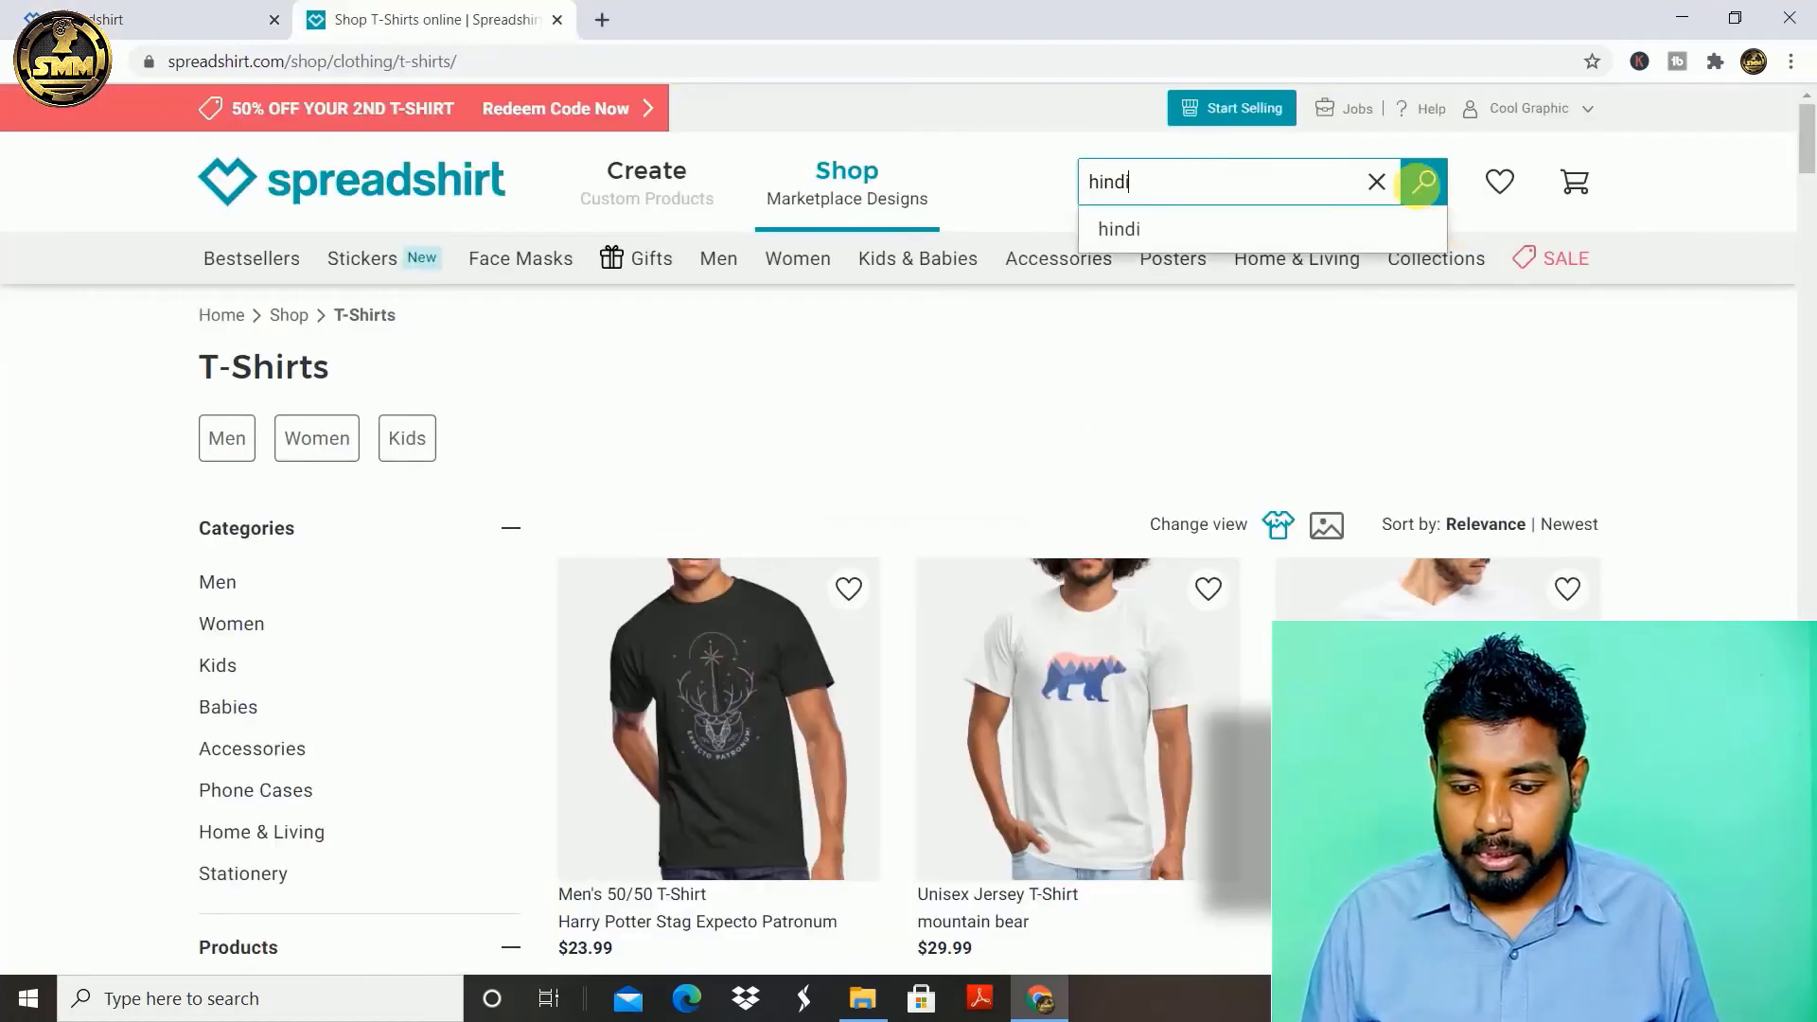
{"action": "left_click", "coordinate": [1422, 181]}
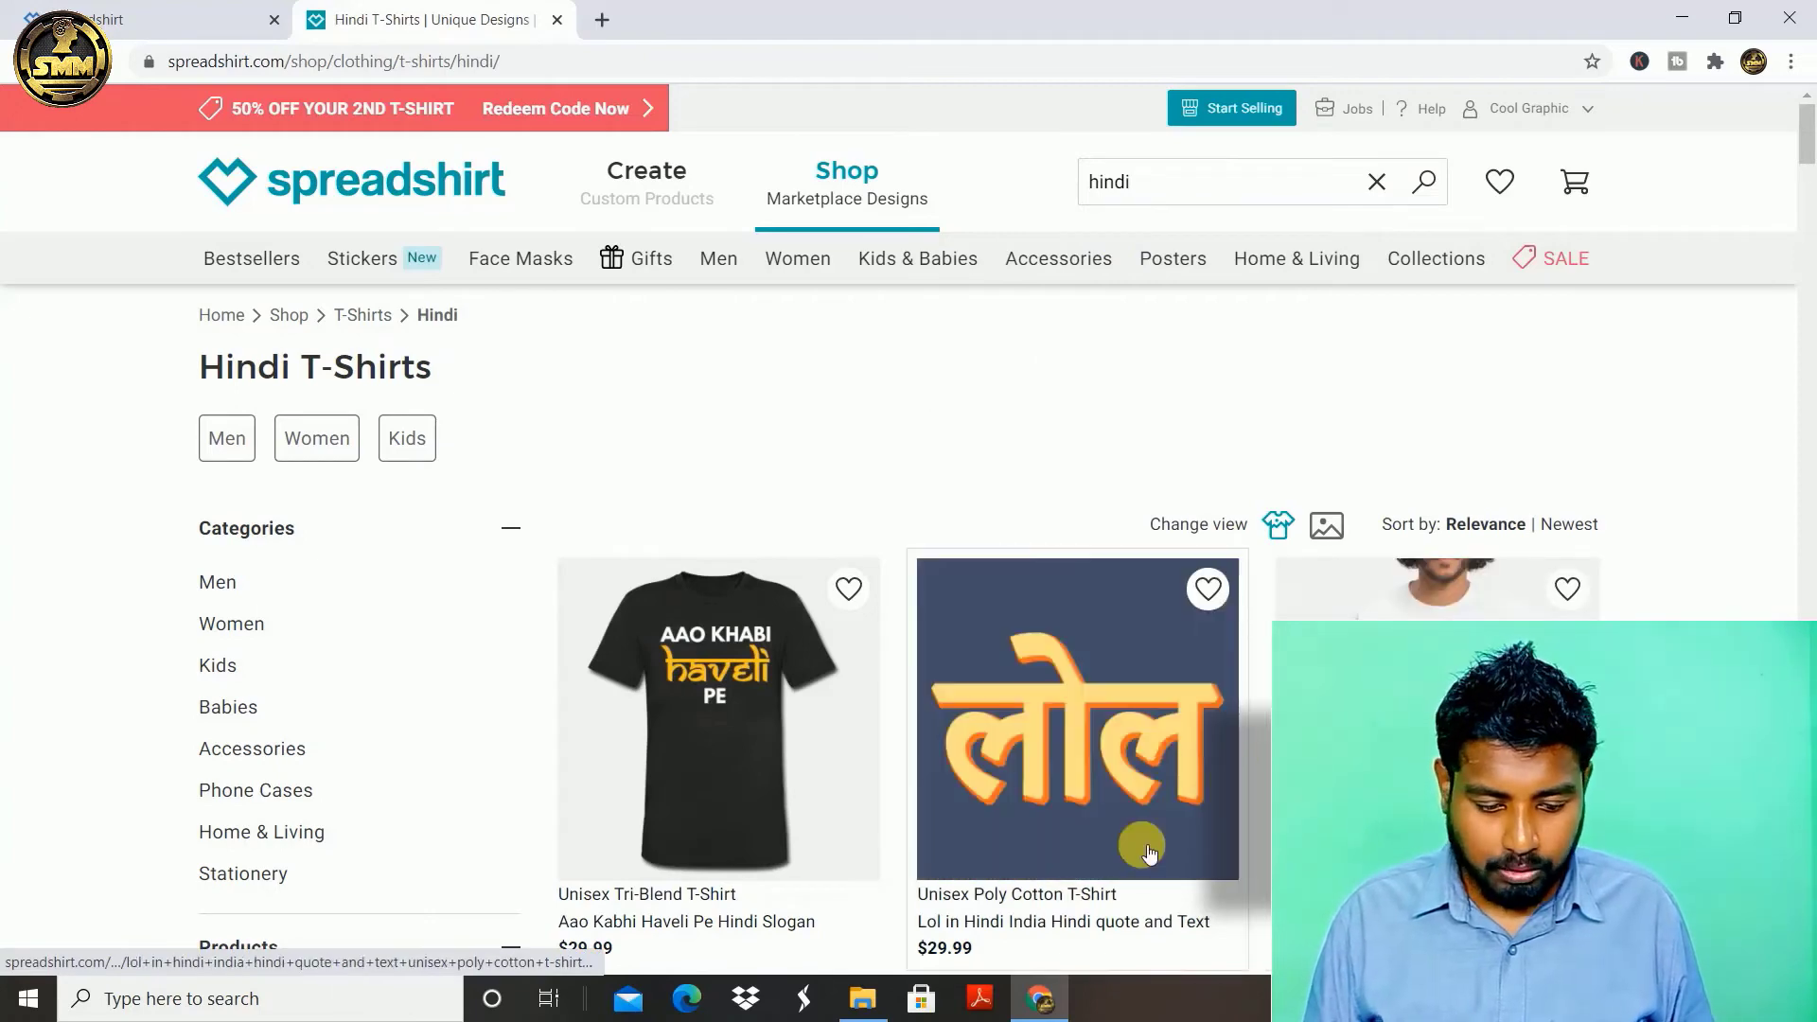
{"action": "scroll", "coordinate": [1149, 854], "scroll_direction": "down", "scroll_amount": 9}
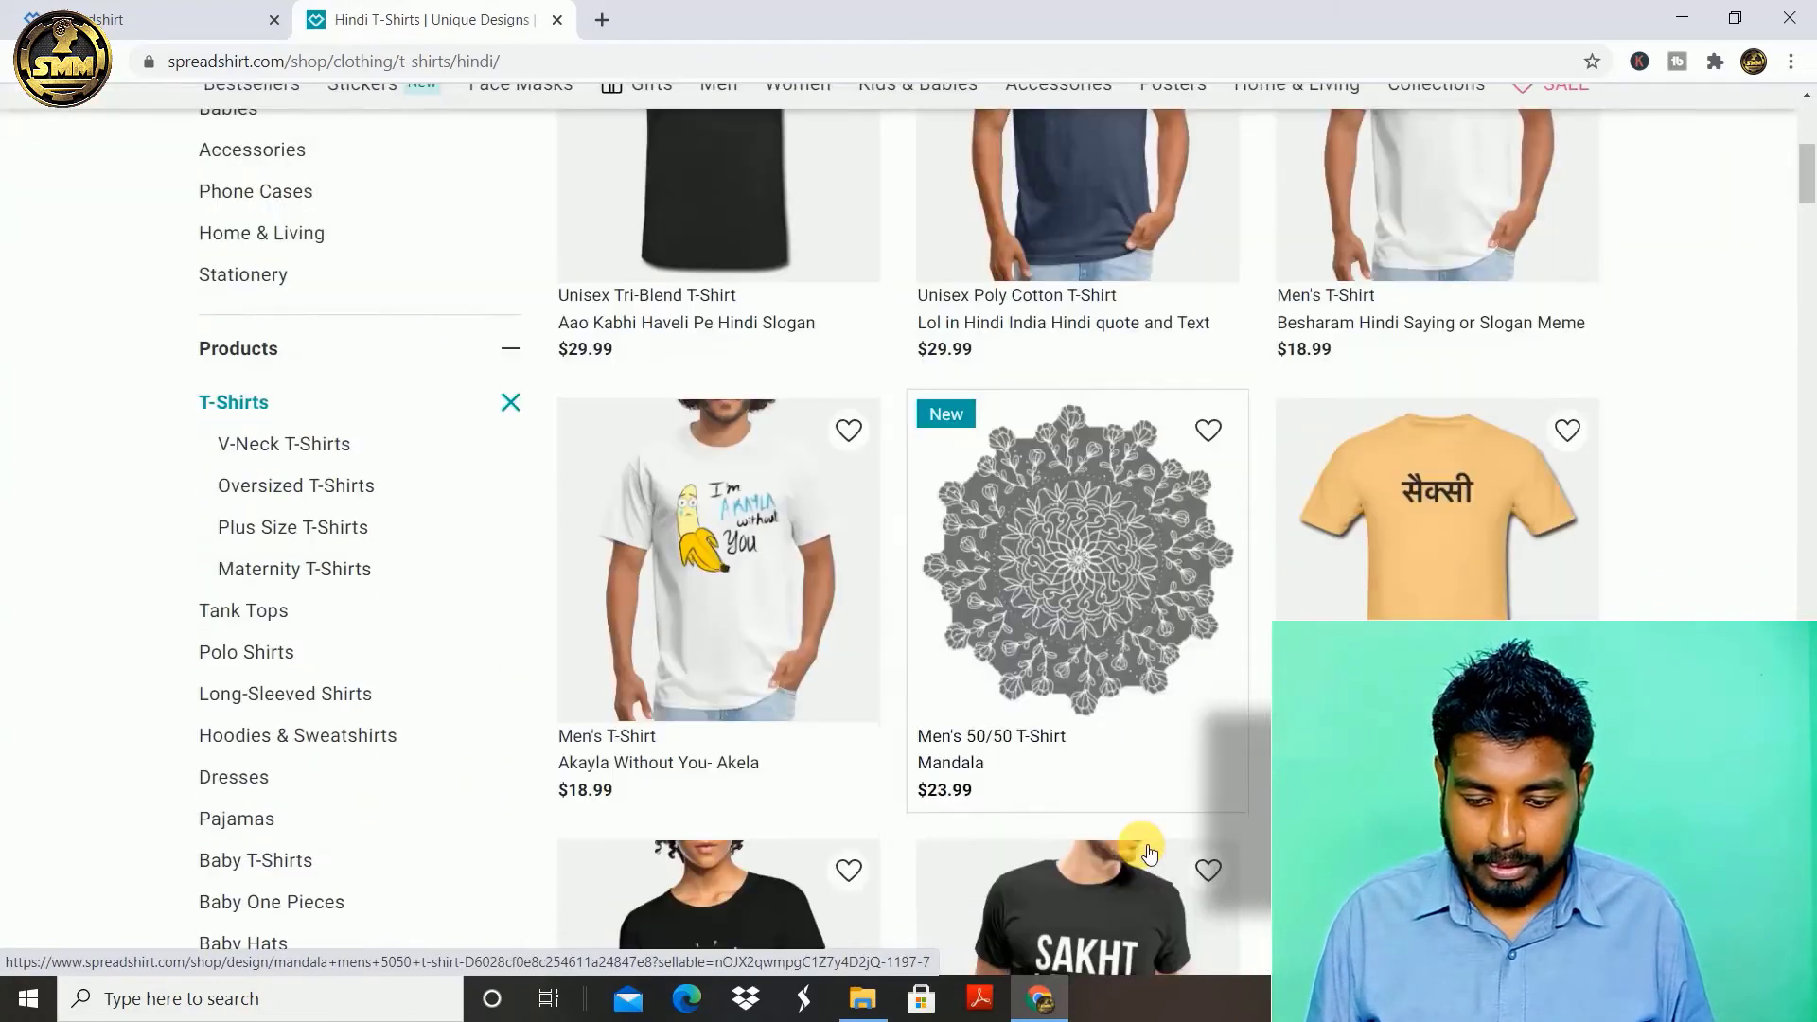
{"action": "scroll", "coordinate": [1149, 853], "scroll_direction": "down", "scroll_amount": 2}
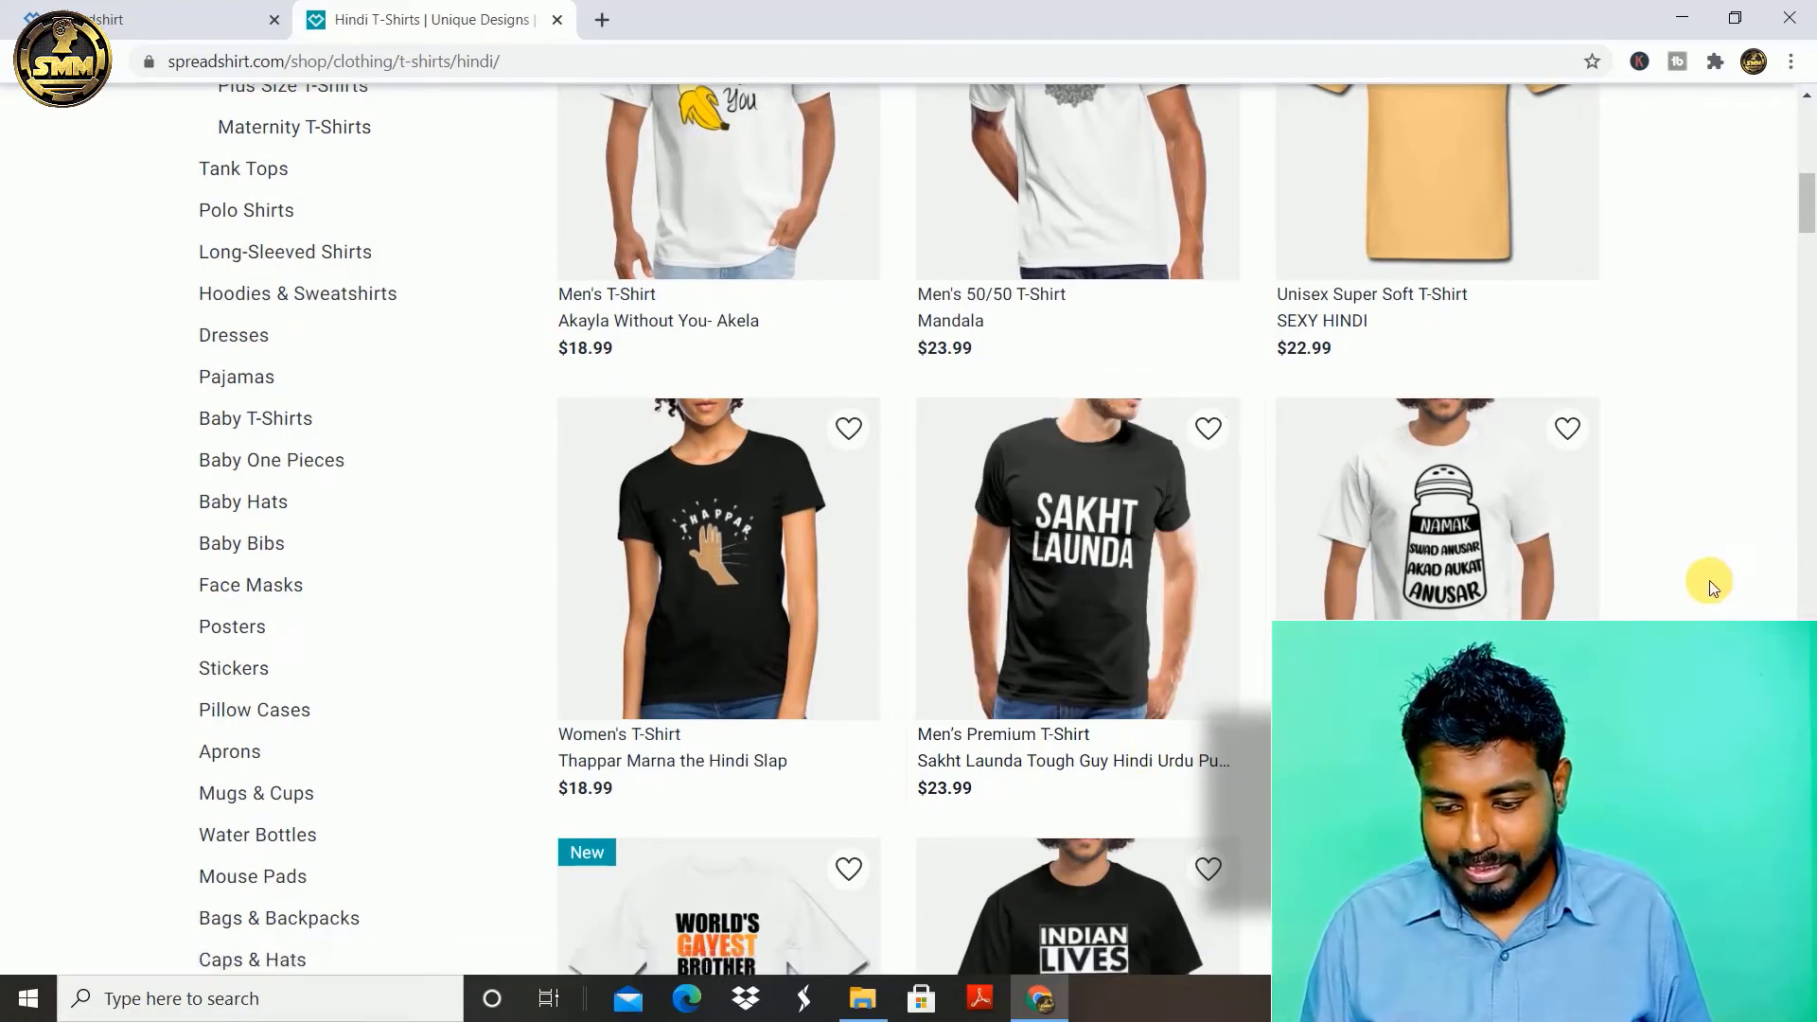
{"action": "scroll", "coordinate": [1709, 581], "scroll_direction": "down", "scroll_amount": 7}
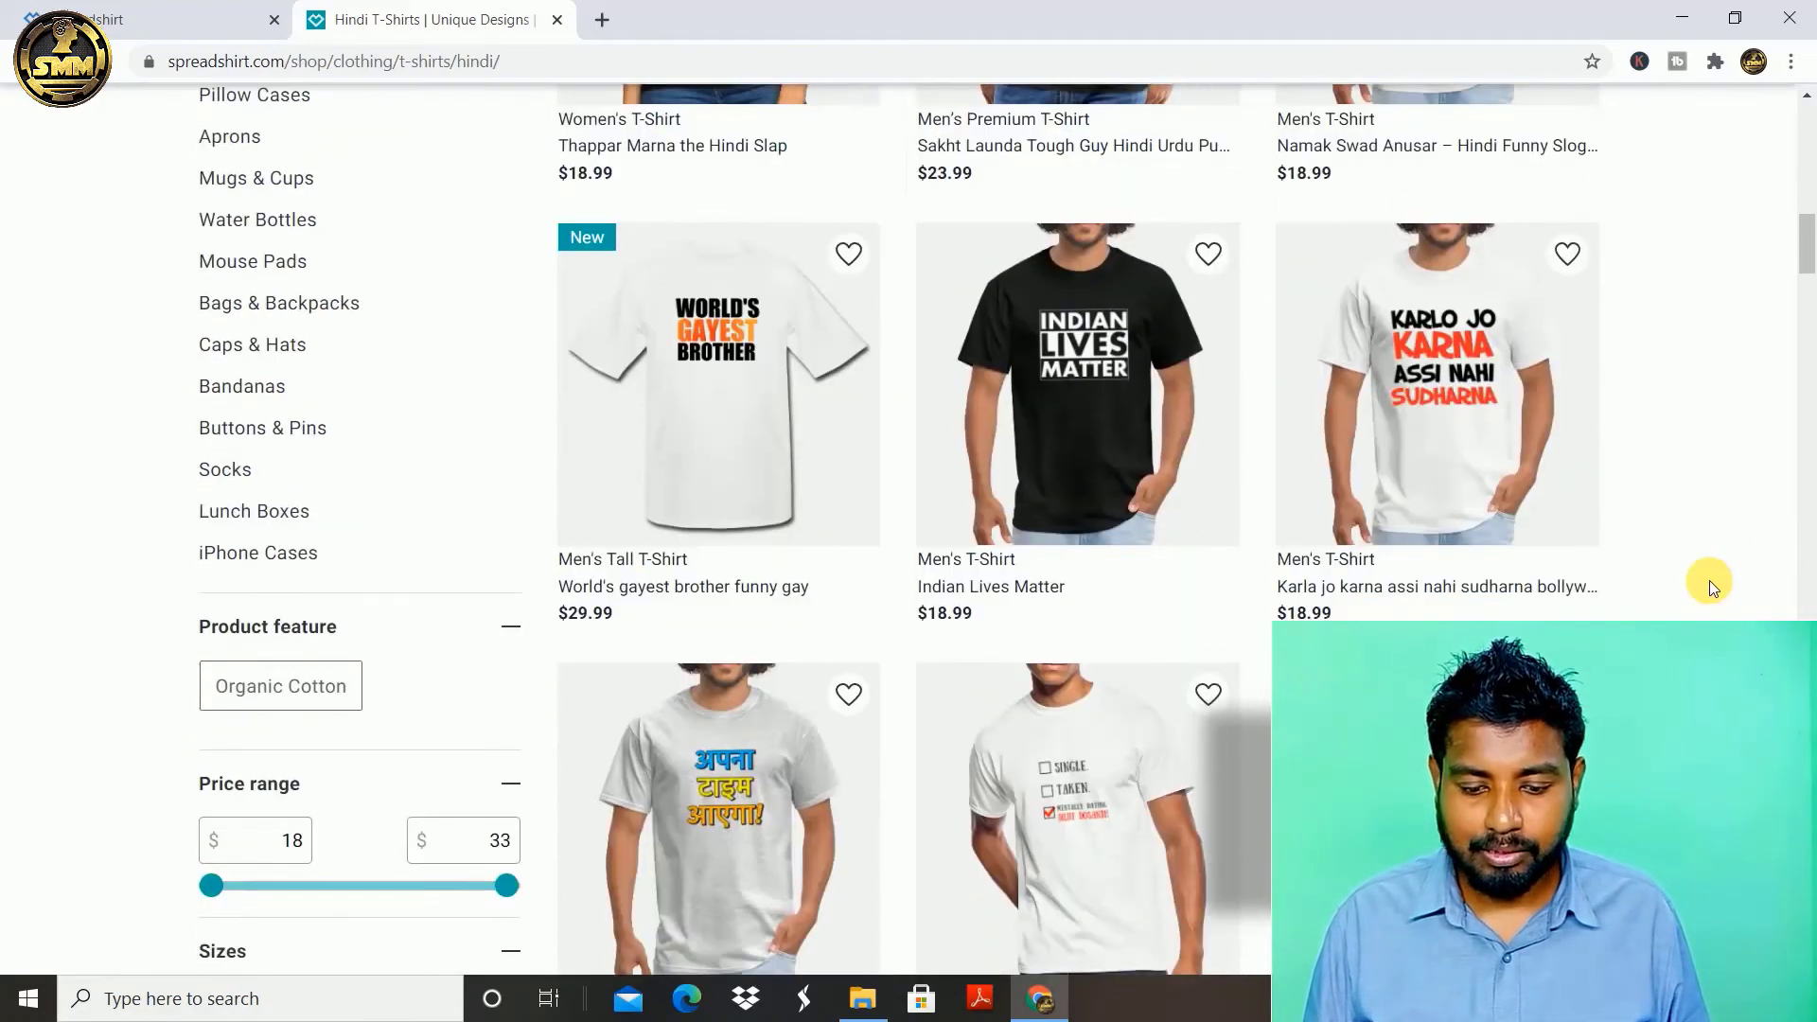
{"action": "scroll", "coordinate": [1709, 581], "scroll_direction": "down", "scroll_amount": 6}
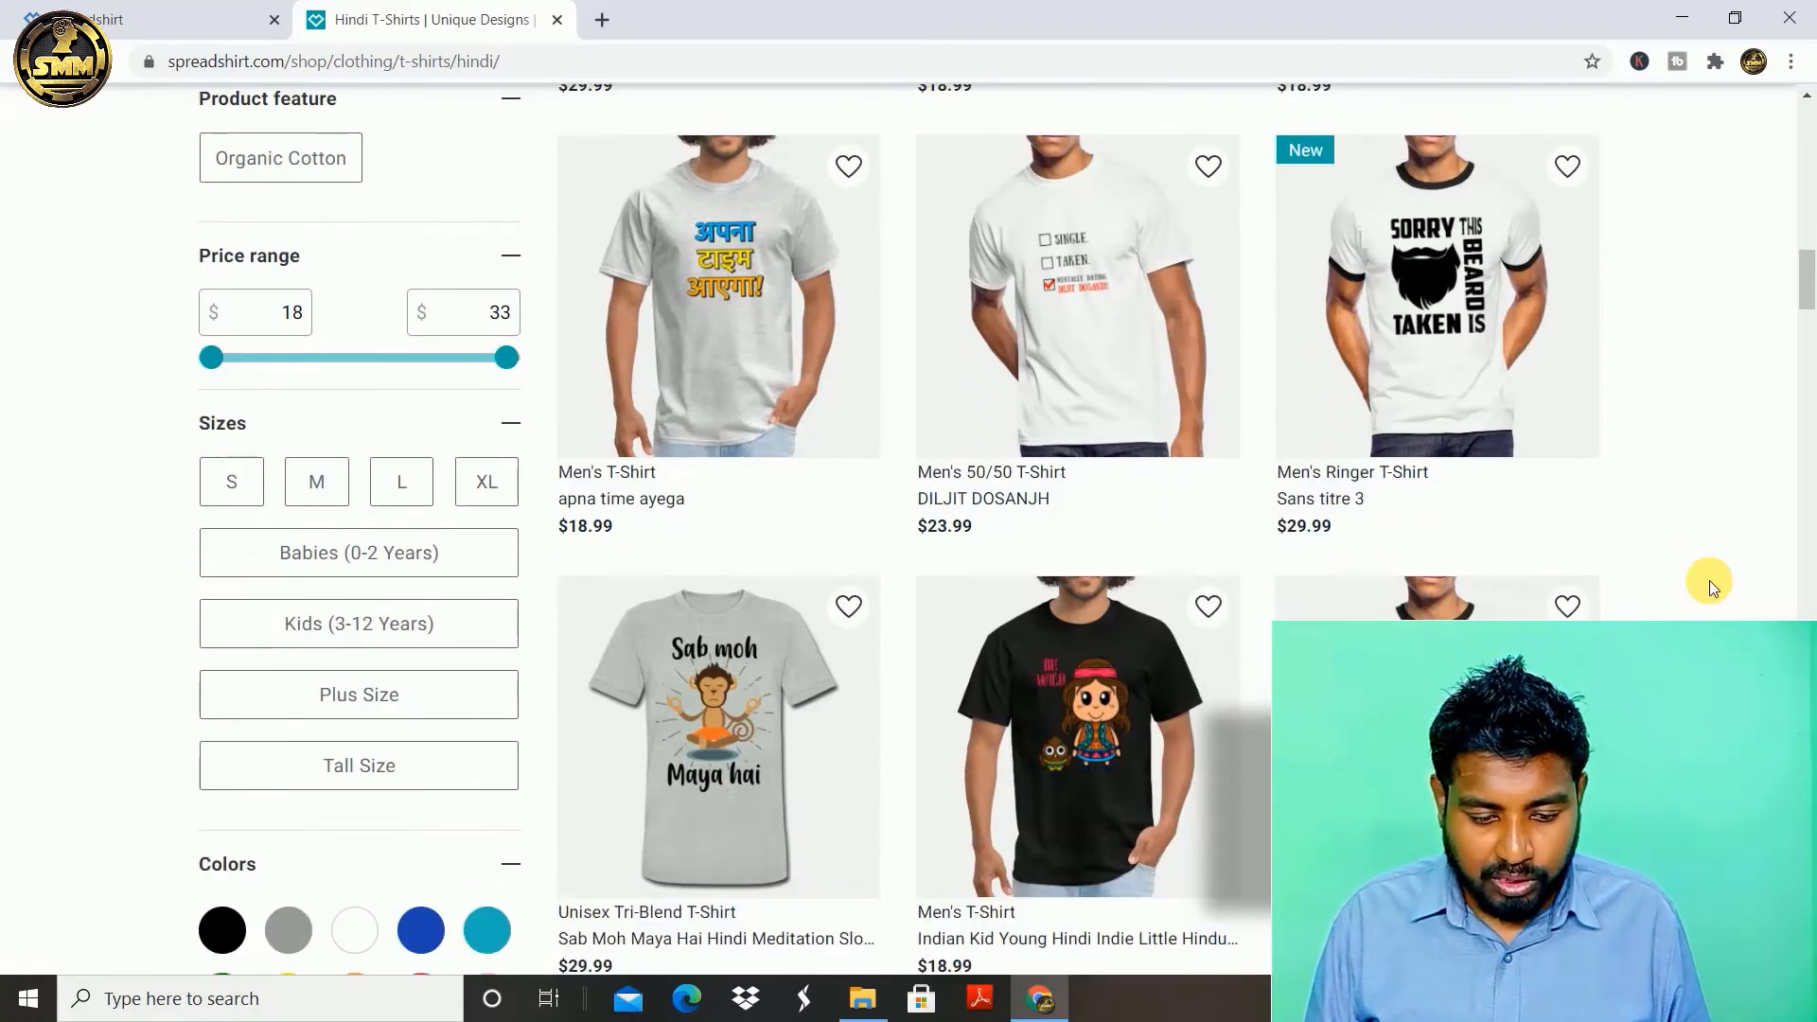
{"action": "scroll", "coordinate": [1709, 582], "scroll_direction": "down", "scroll_amount": 2}
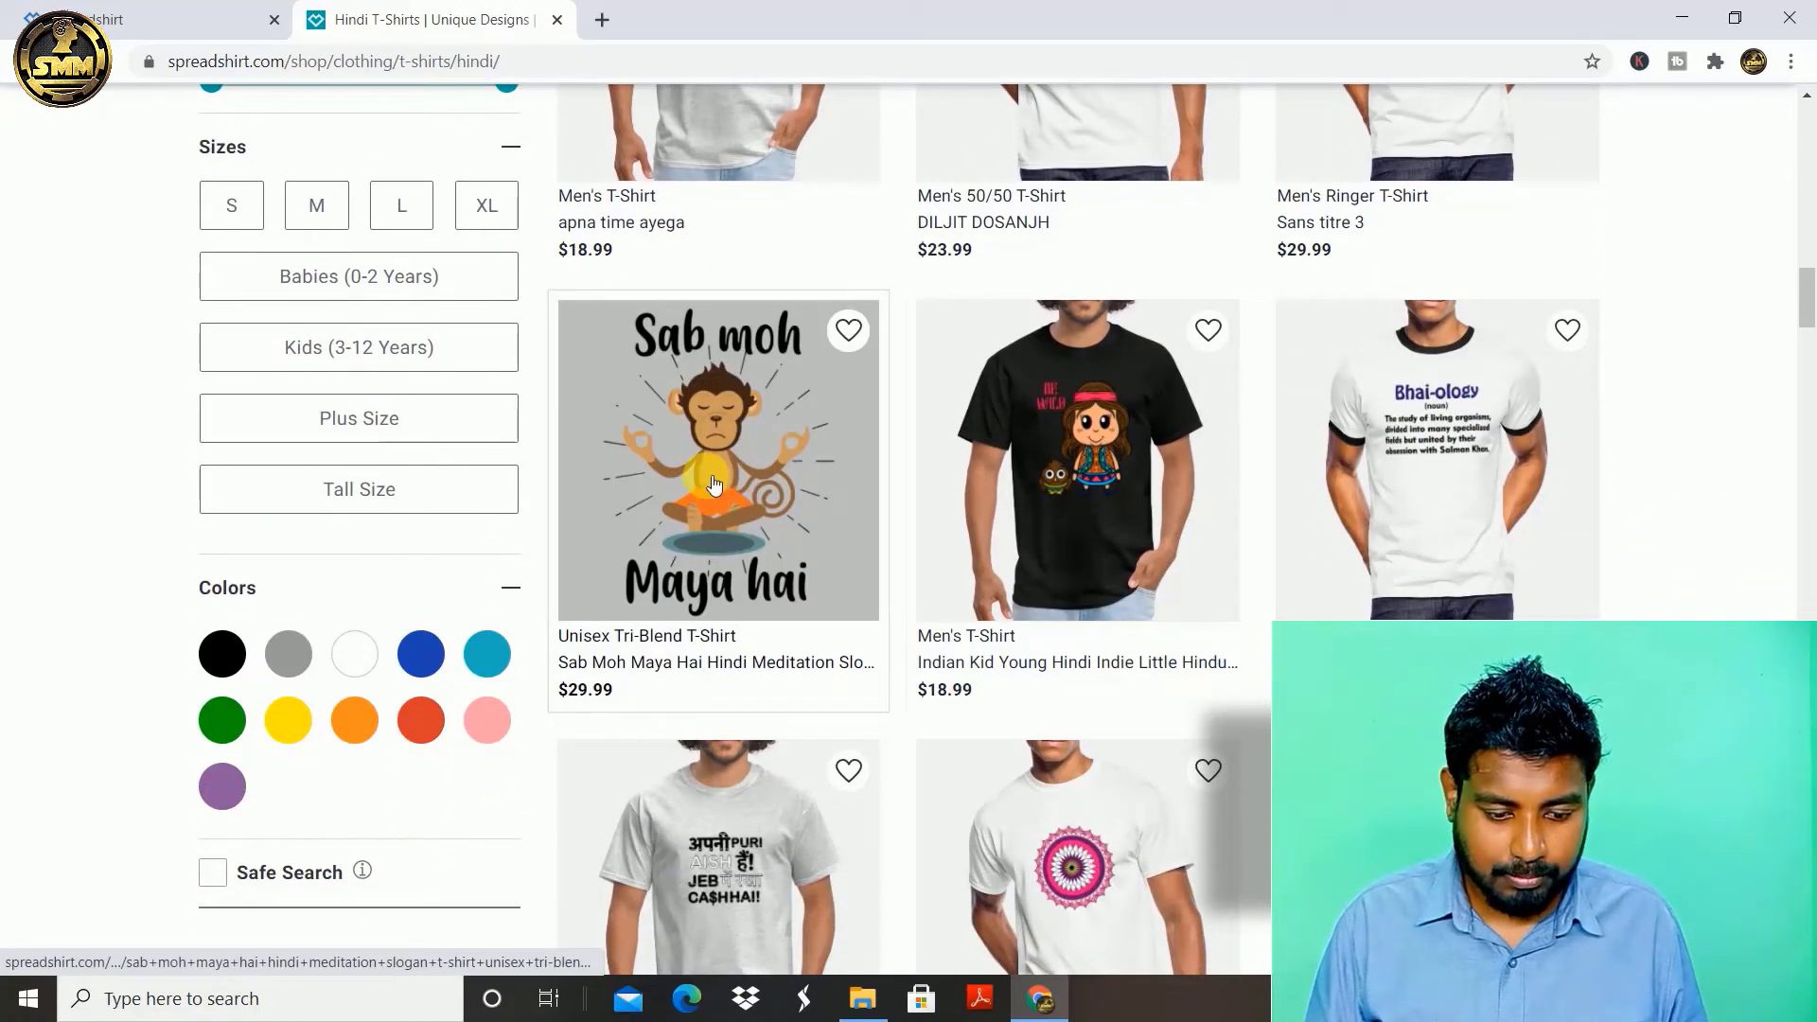
Step: Open the Sab Moh Maya Hai Hindi Meditation Slogan T-shirt listing and copy its product details text below the Unisex Tri-Blend T-Shirt heading
{"action": "left_click", "coordinate": [712, 486]}
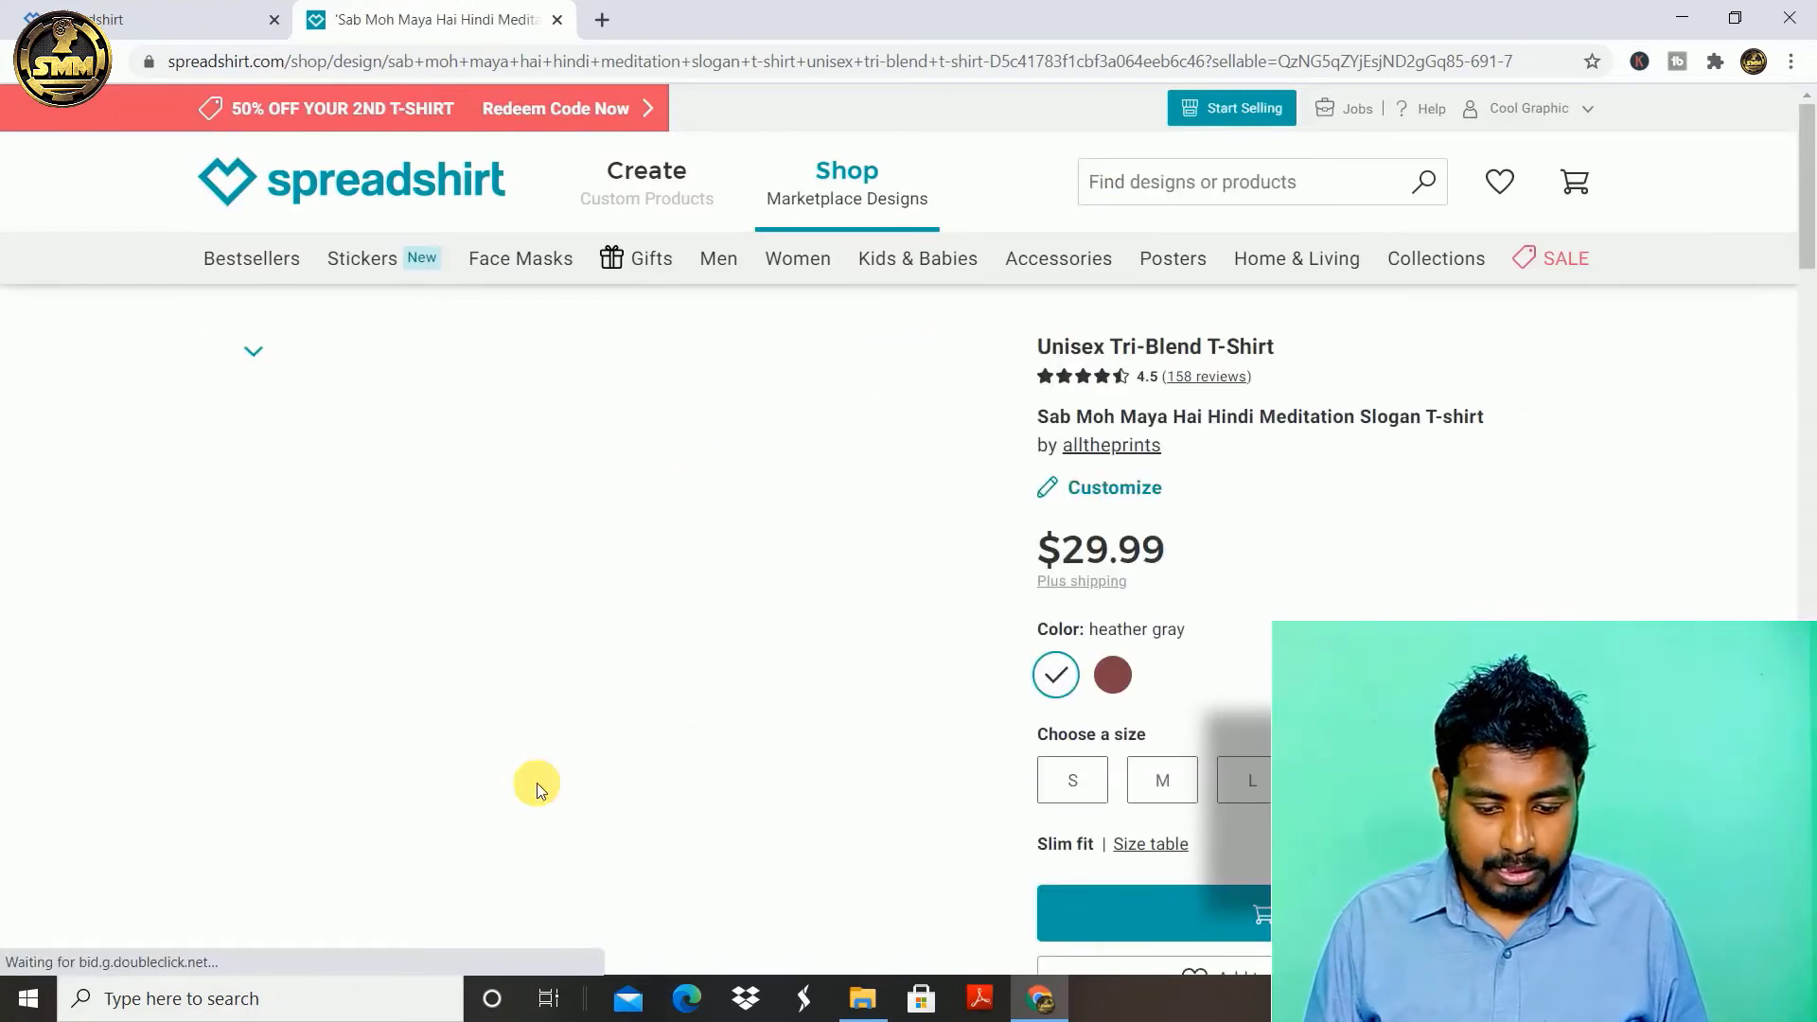
{"action": "scroll", "coordinate": [536, 792], "scroll_direction": "down", "scroll_amount": 15}
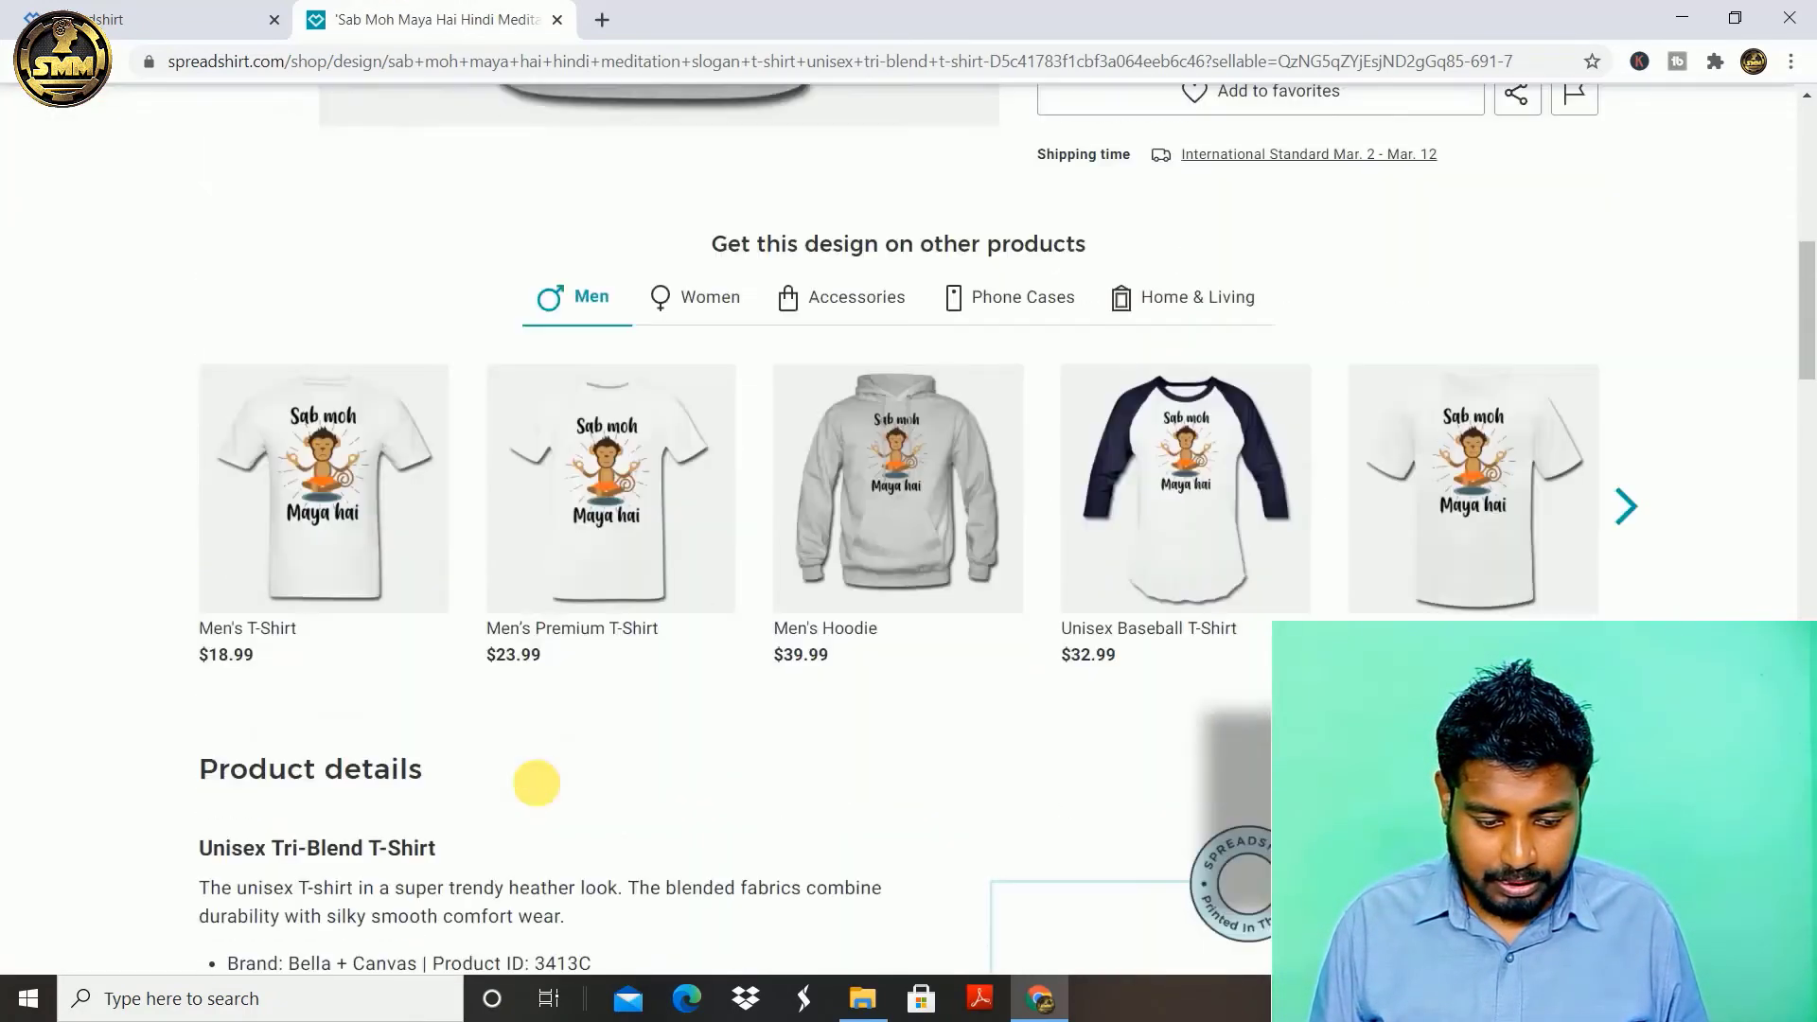
{"action": "scroll", "coordinate": [537, 785], "scroll_direction": "down", "scroll_amount": 4}
{"action": "scroll", "coordinate": [804, 400], "scroll_direction": "up", "scroll_amount": 4}
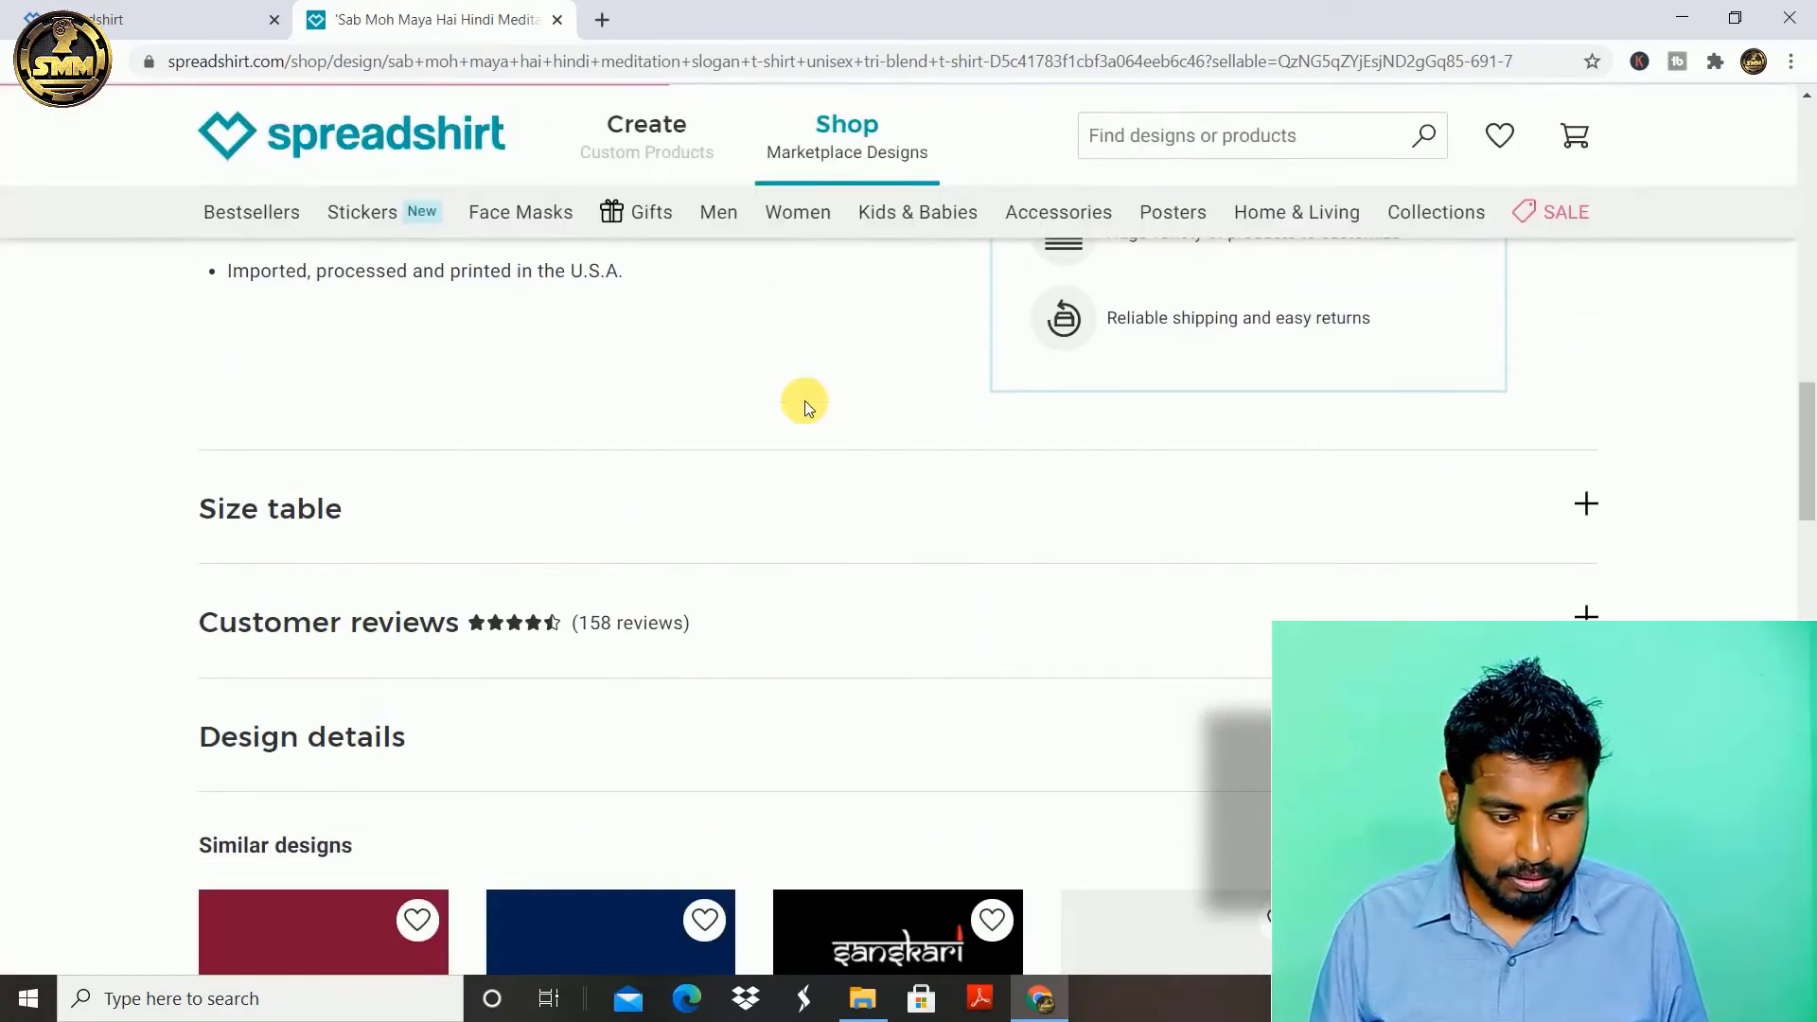
{"action": "scroll", "coordinate": [804, 401], "scroll_direction": "up", "scroll_amount": 2}
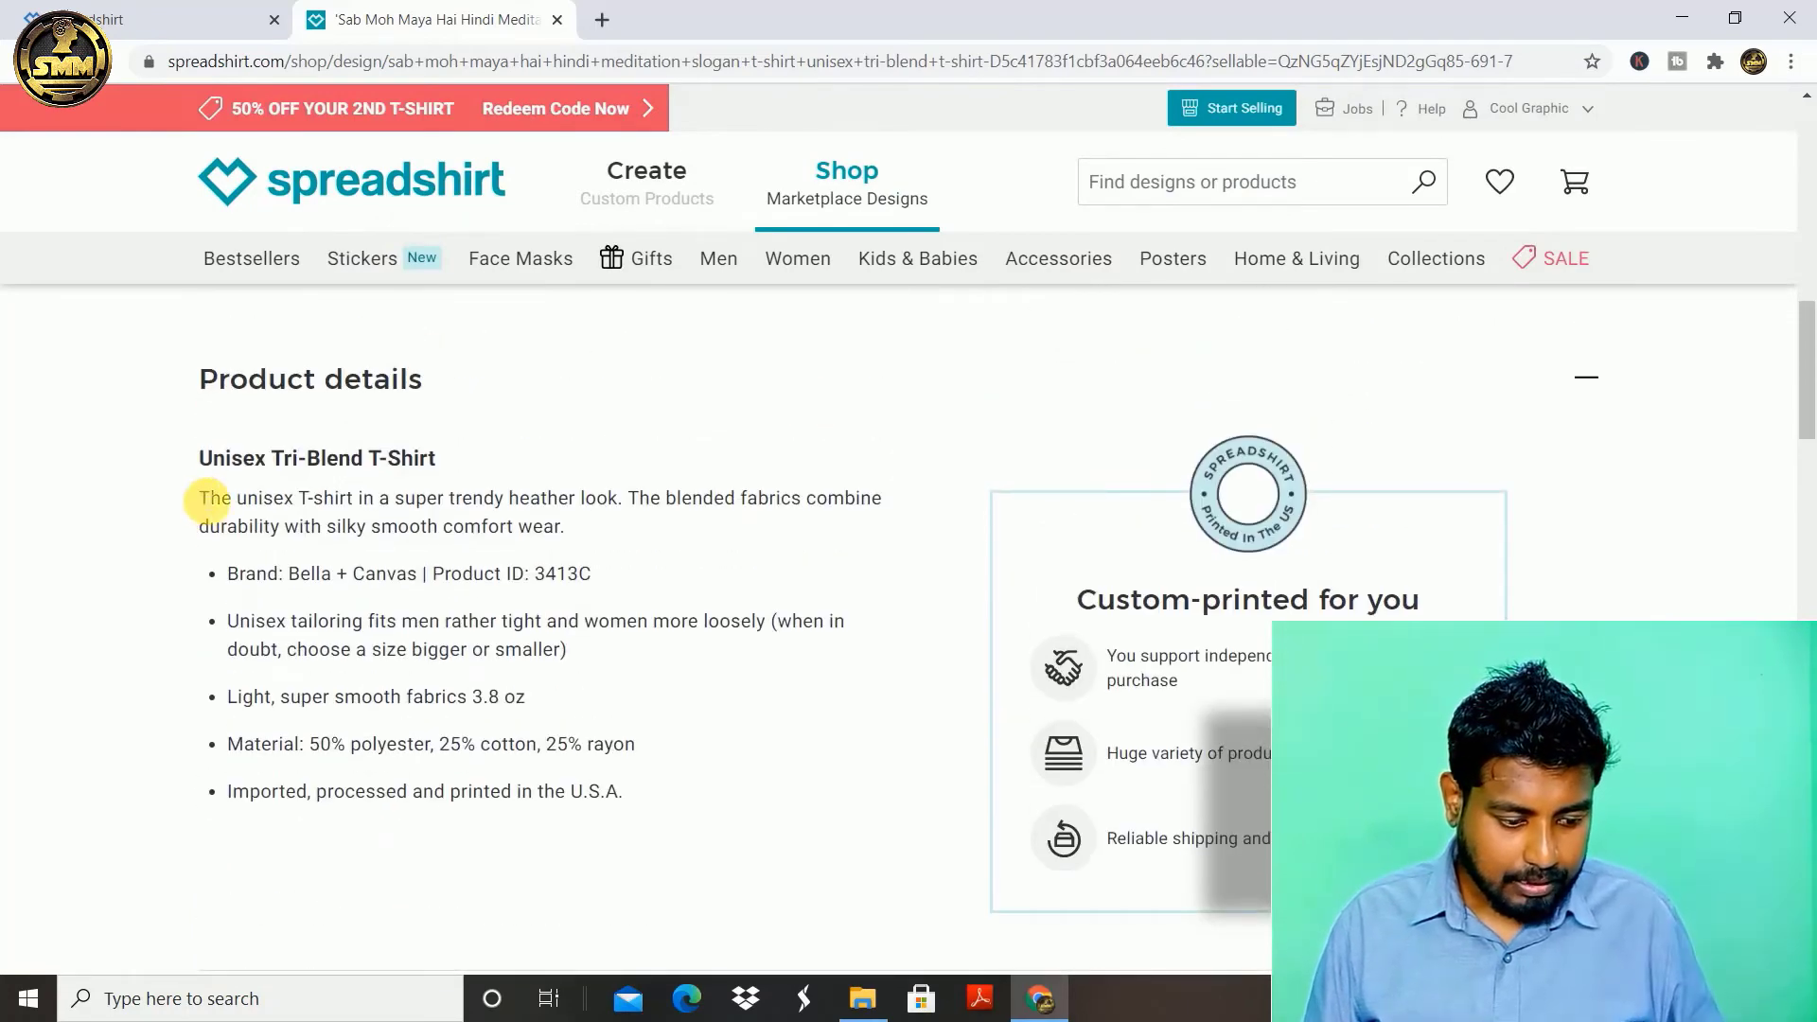
{"action": "left_click_drag", "start_coordinate": [216, 500], "coordinate": [632, 786]}
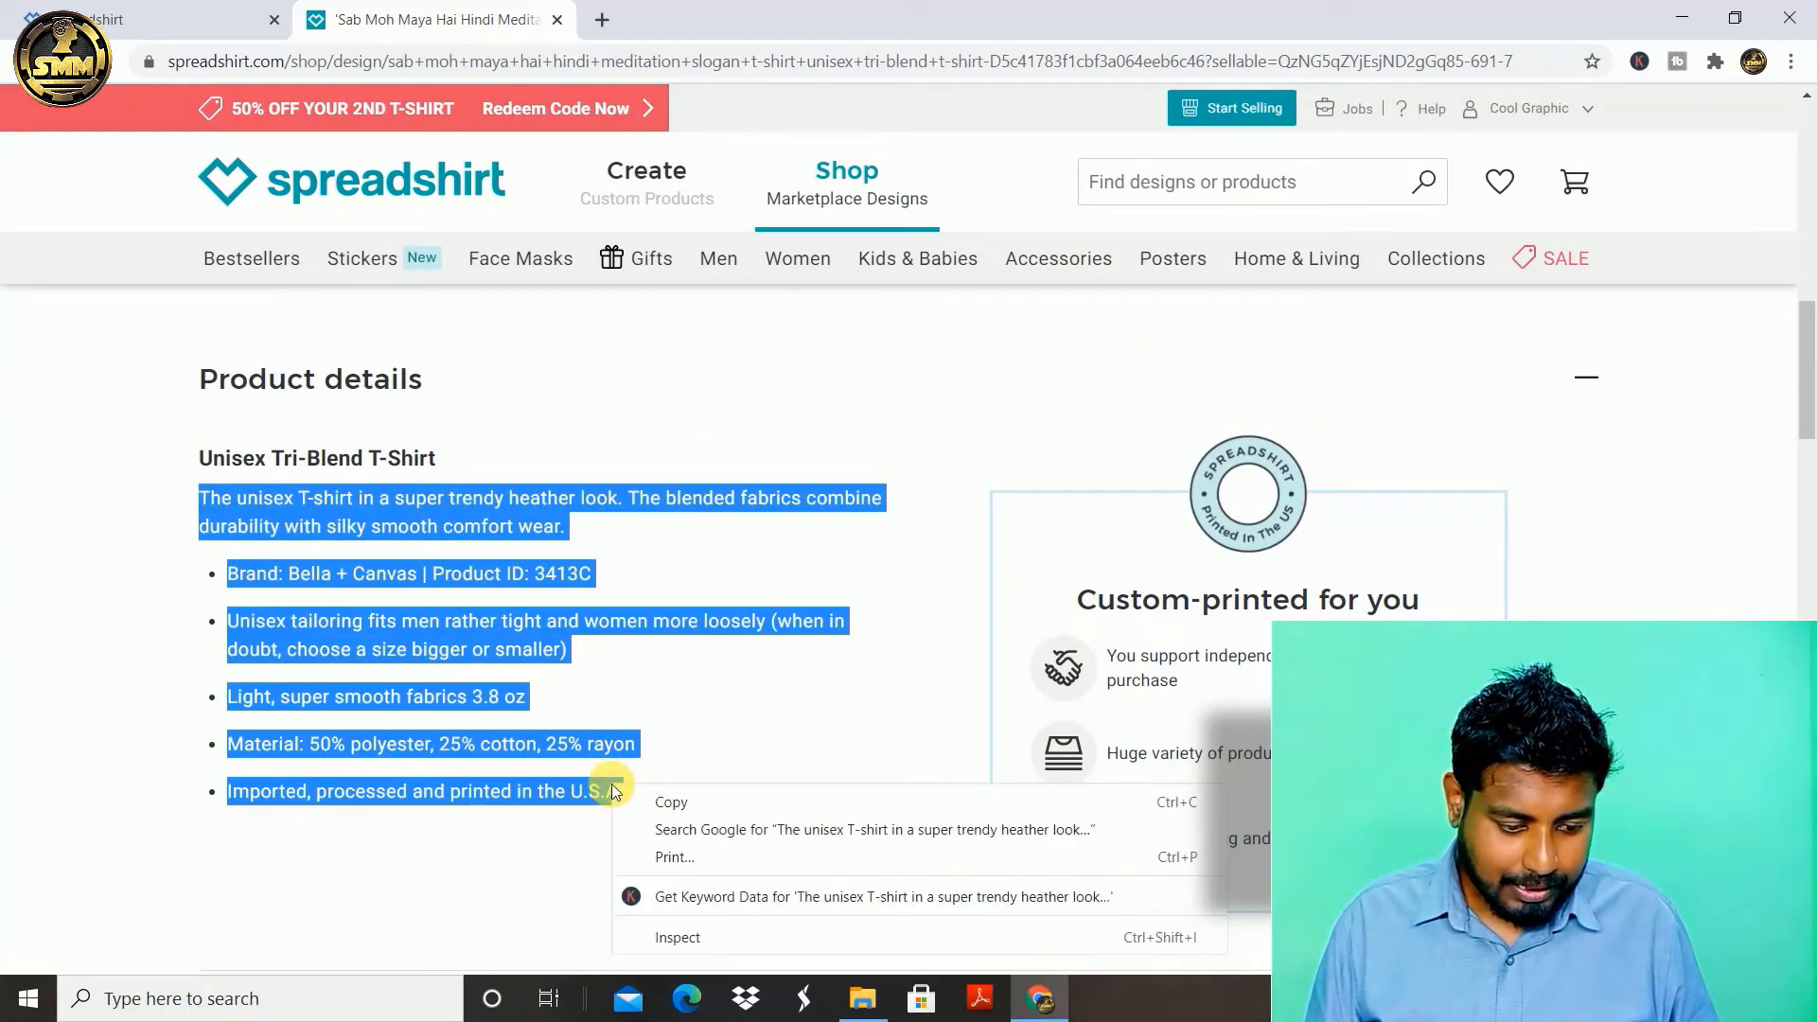
{"action": "left_click", "coordinate": [661, 803]}
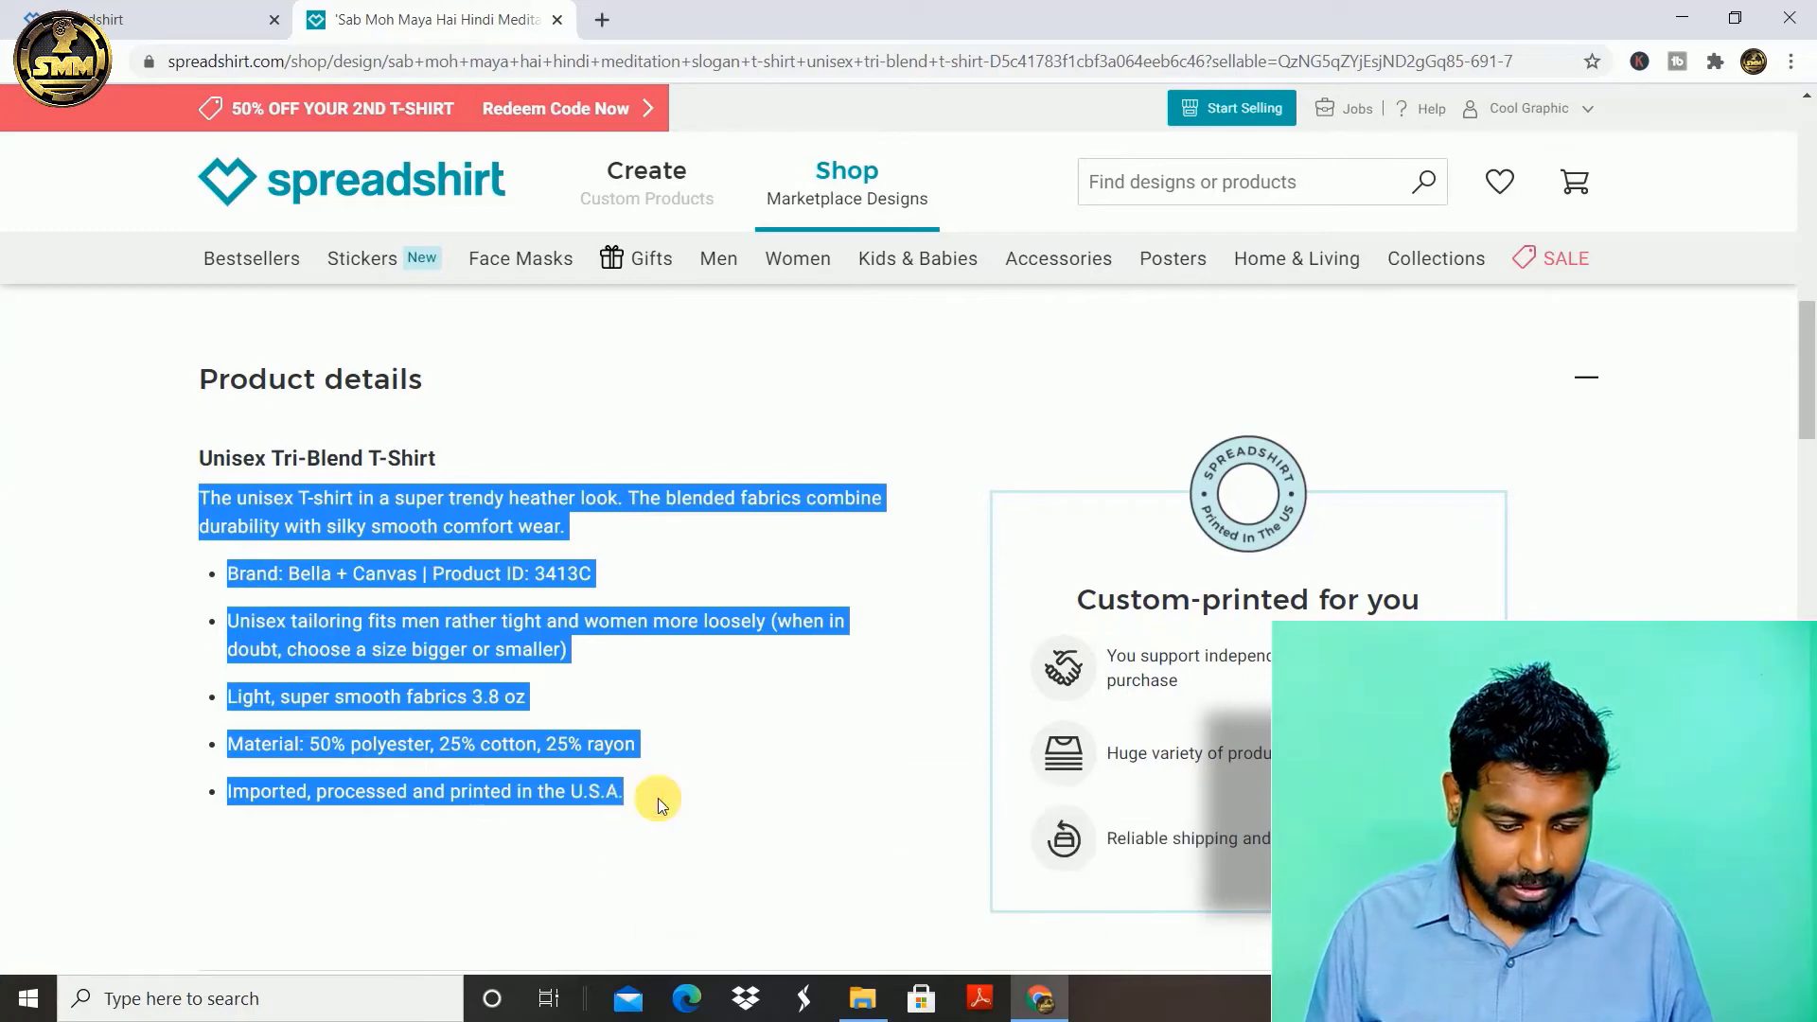
Step: Return to the design description form and paste the copied product details into the Description field
{"action": "left_click", "coordinate": [158, 8]}
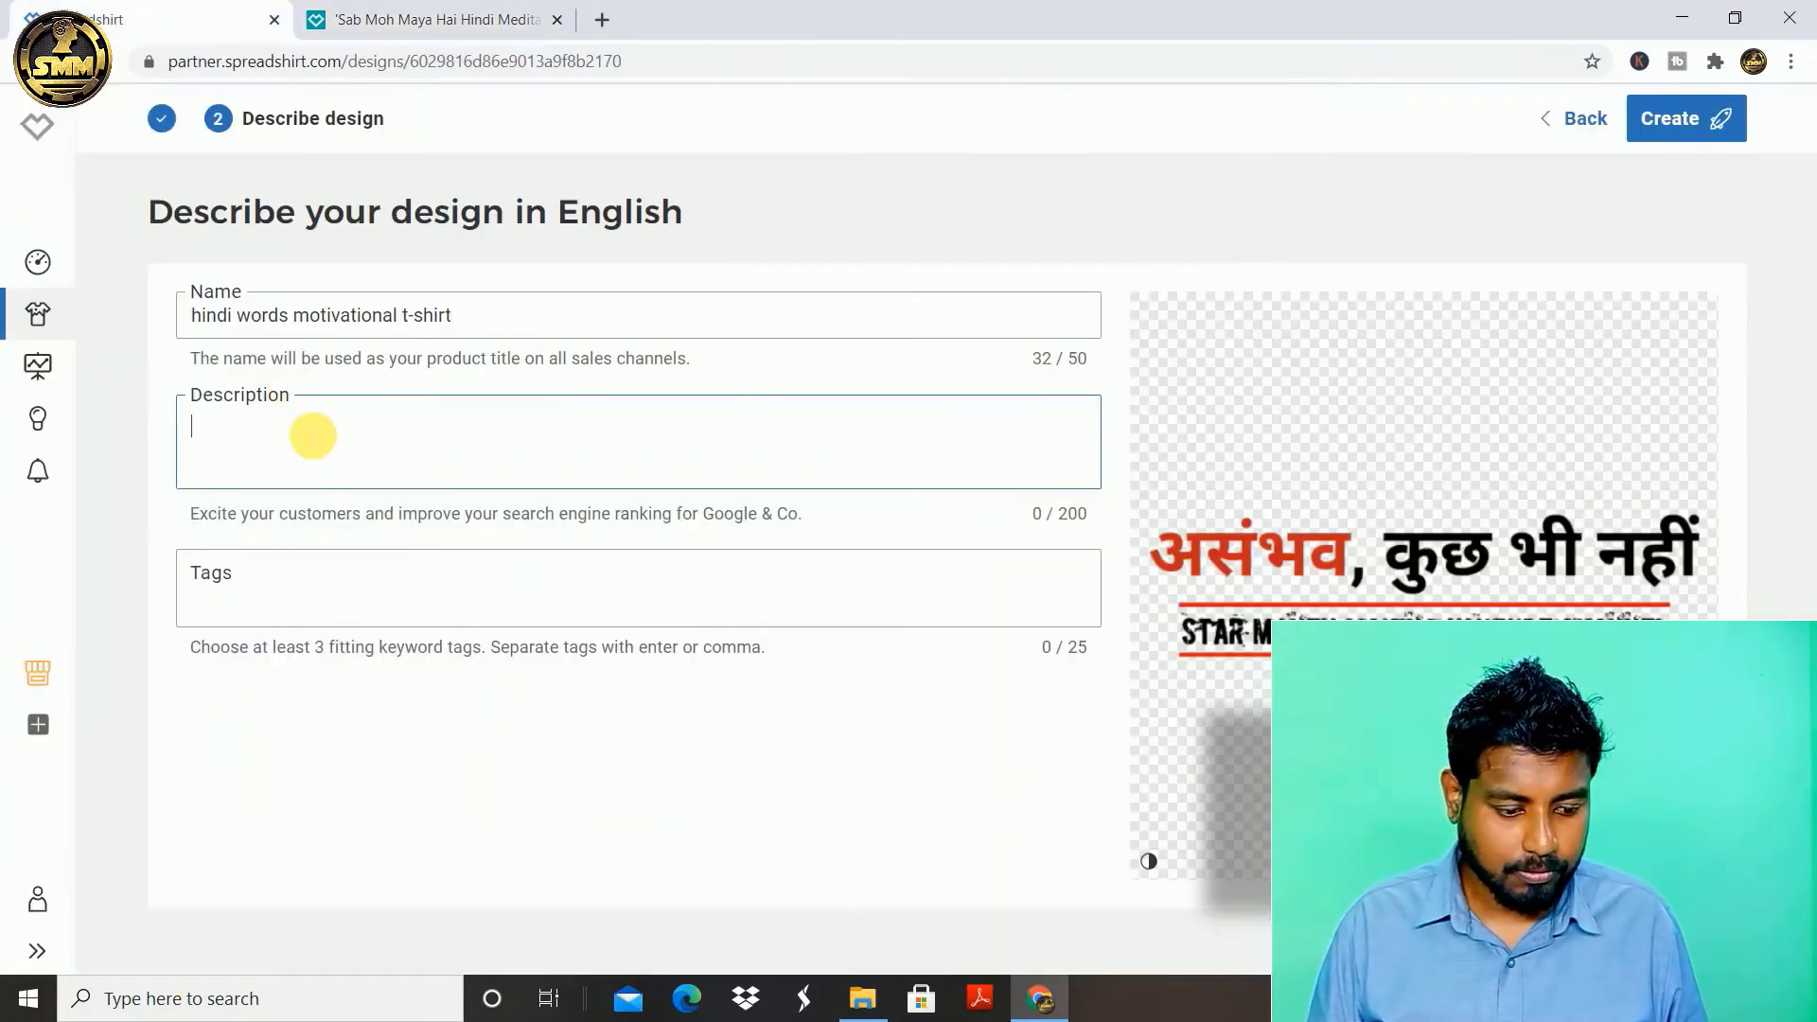
{"action": "right_click", "coordinate": [309, 432]}
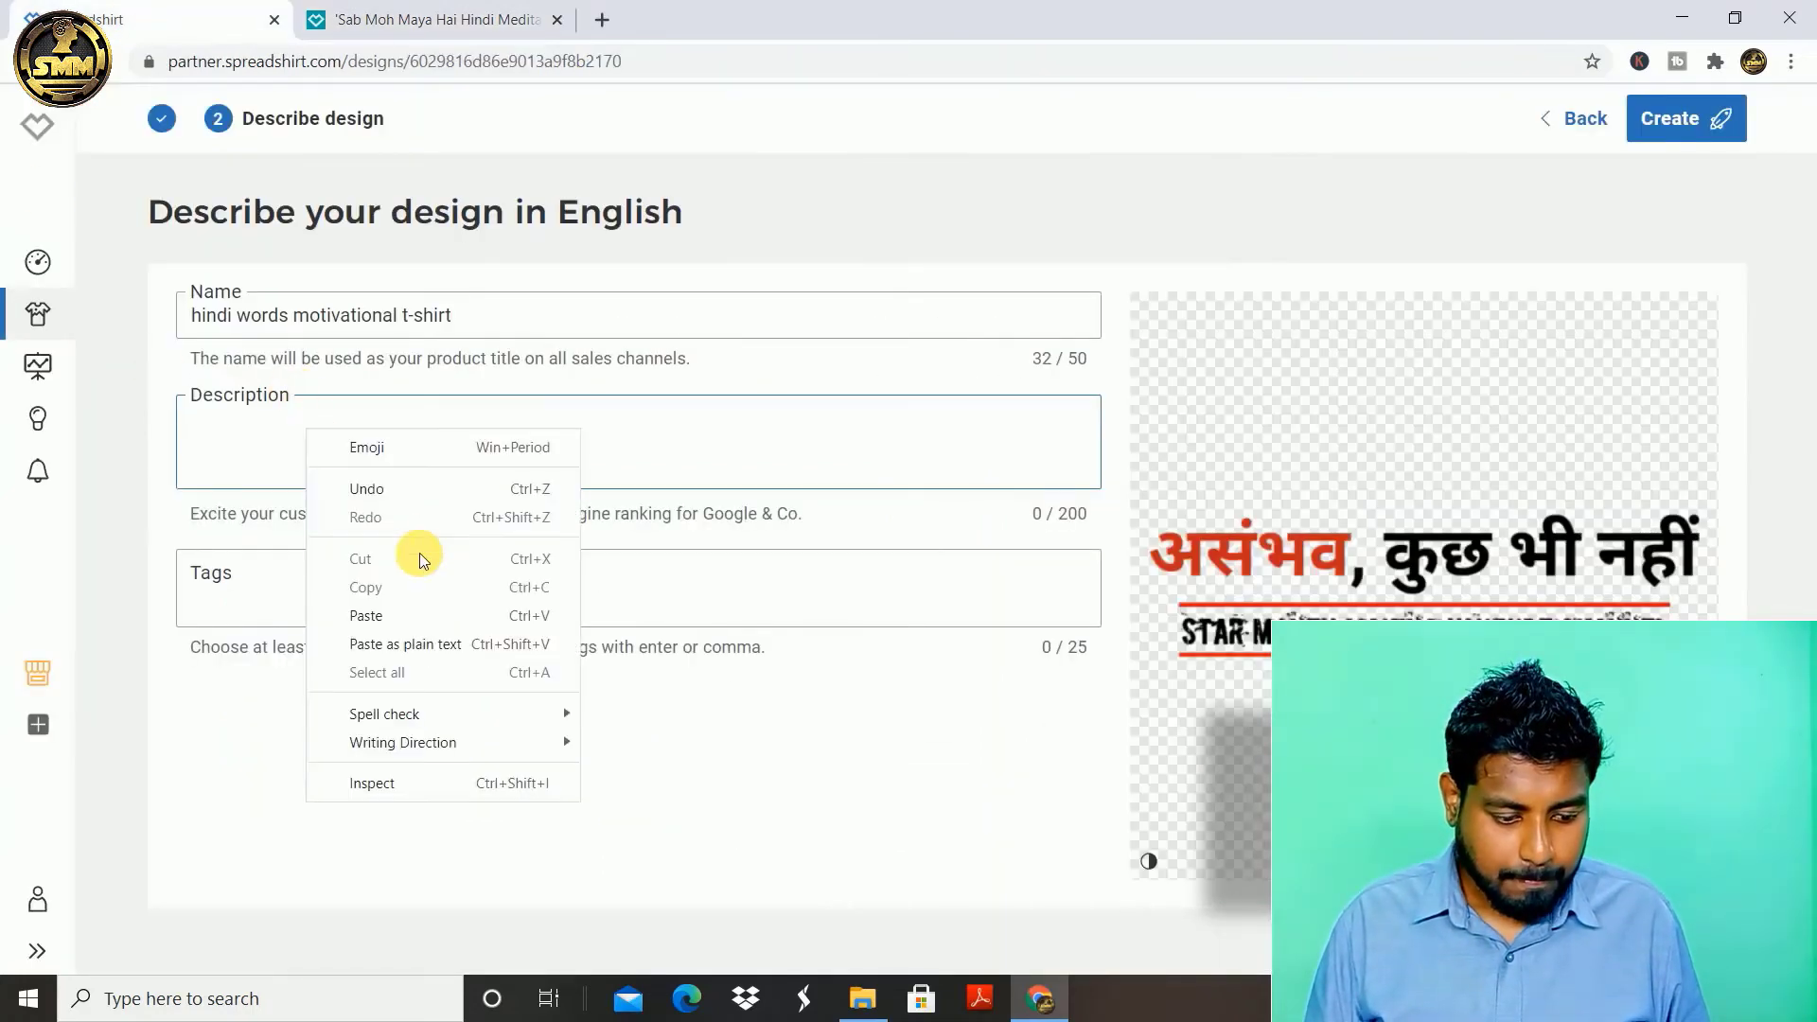
{"action": "left_click", "coordinate": [371, 617]}
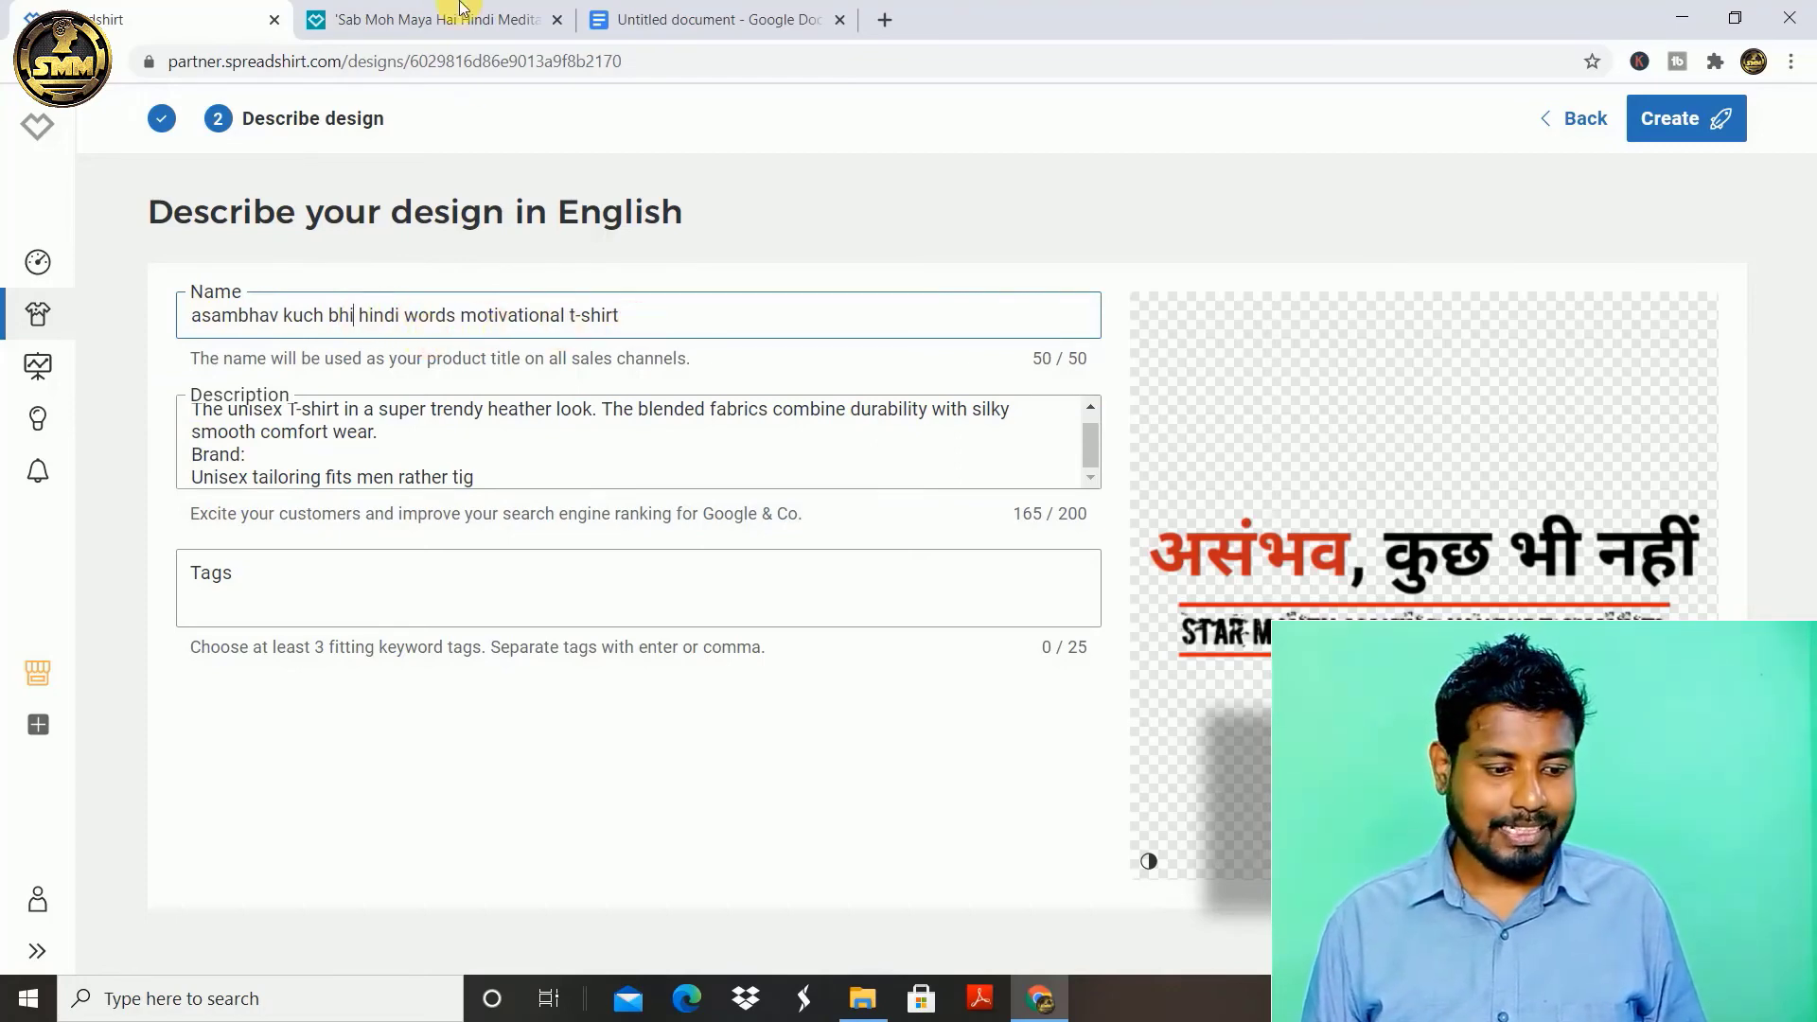
Step: Review the product details of the Sab Moh Maya Hai T-shirt listing for reference, and return to the design description form
{"action": "left_click", "coordinate": [416, 21]}
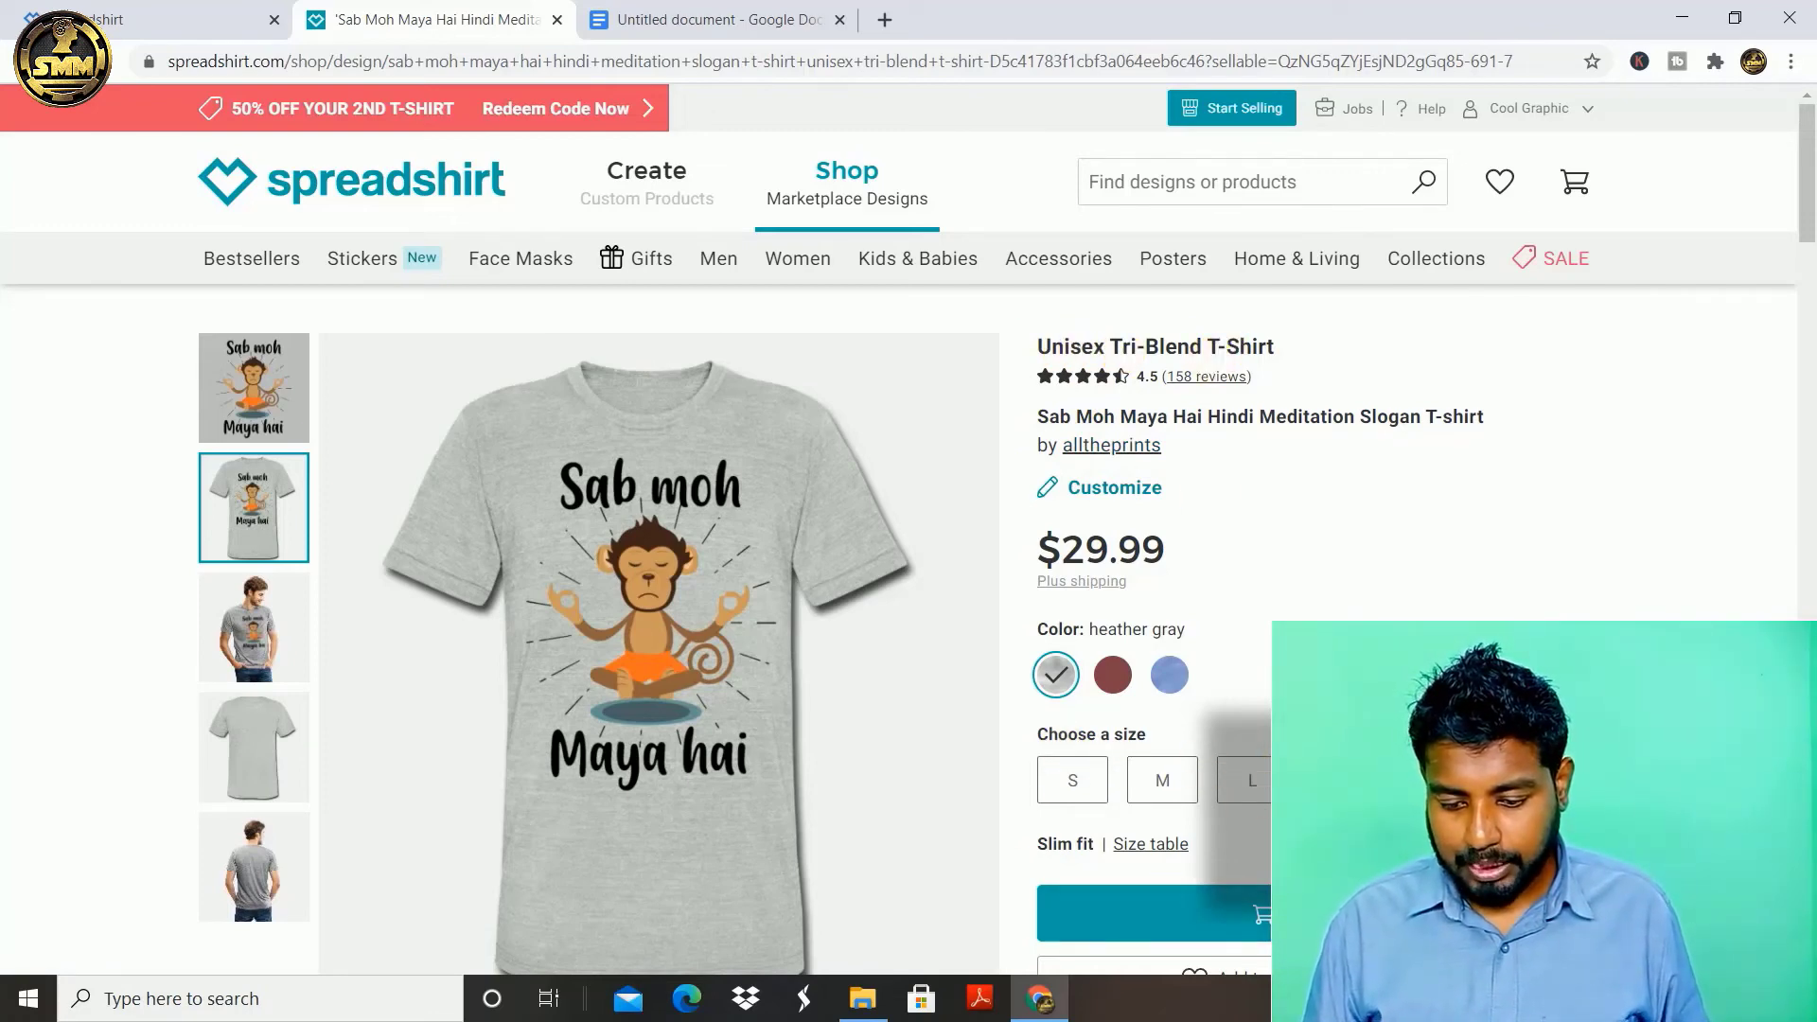
{"action": "scroll", "coordinate": [1117, 777], "scroll_direction": "down", "scroll_amount": 10}
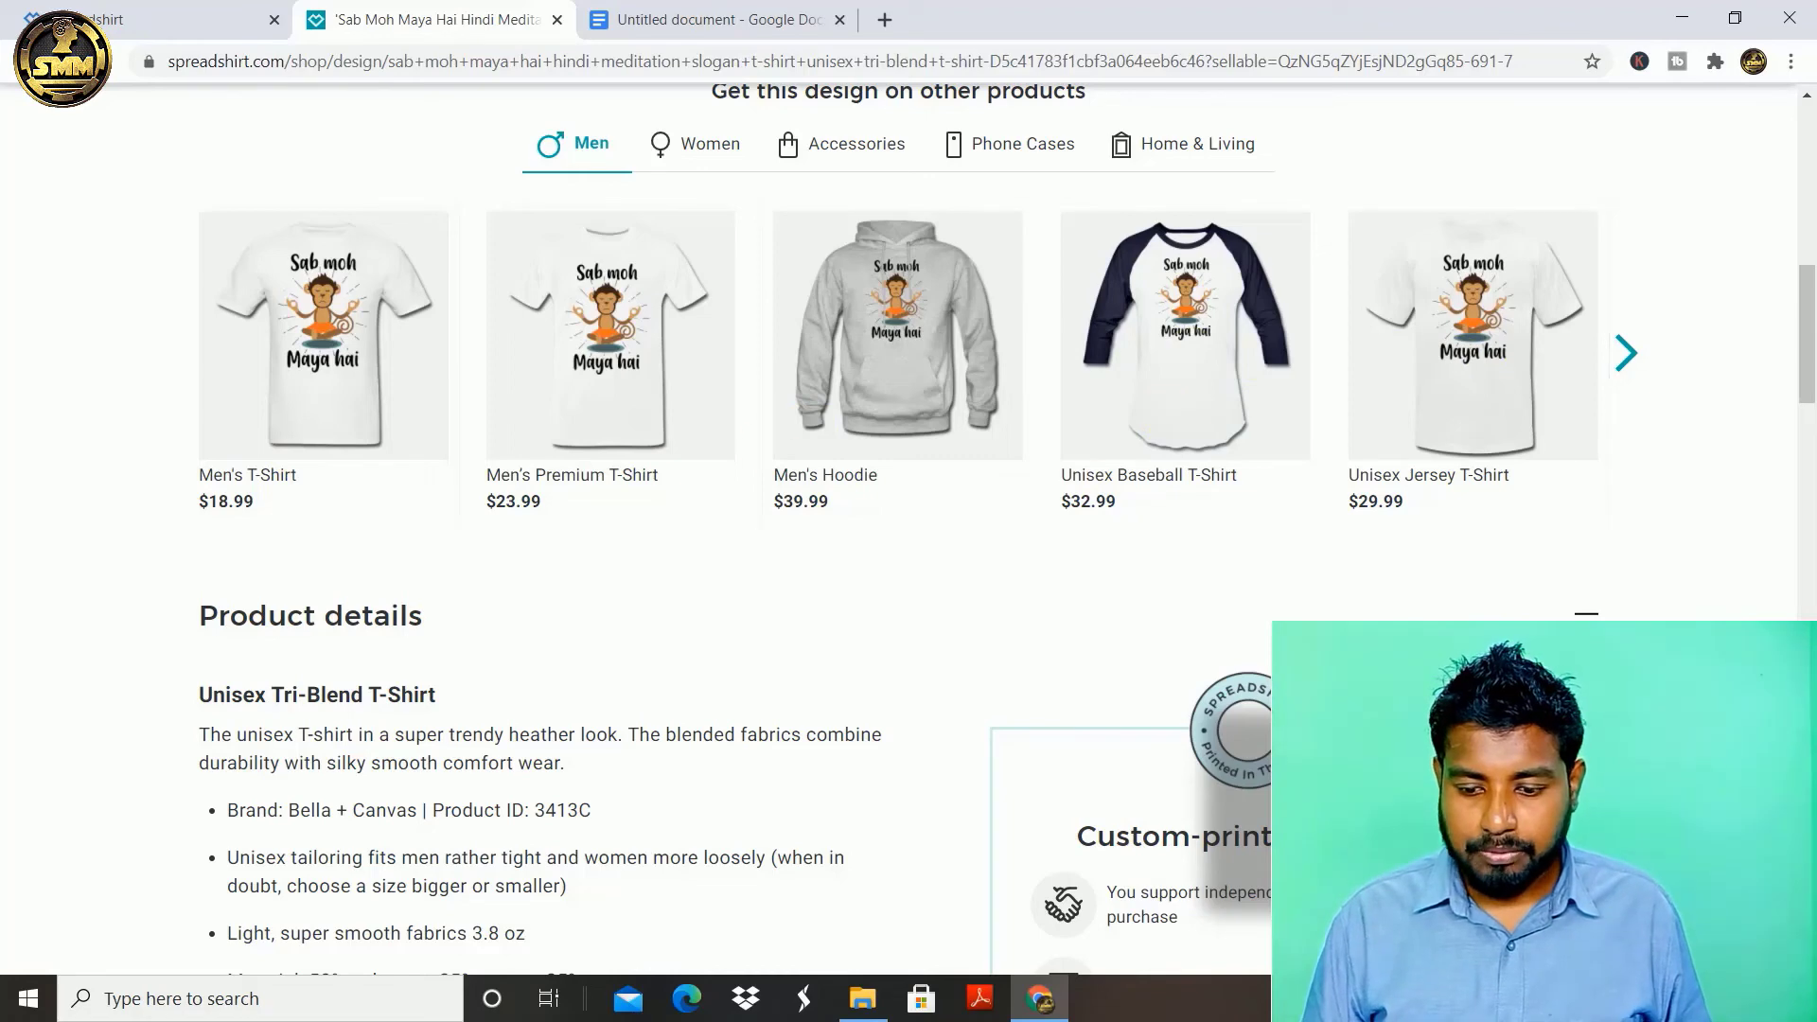
{"action": "scroll", "coordinate": [1172, 421], "scroll_direction": "down", "scroll_amount": 1}
{"action": "scroll", "coordinate": [327, 268], "scroll_direction": "down", "scroll_amount": 5}
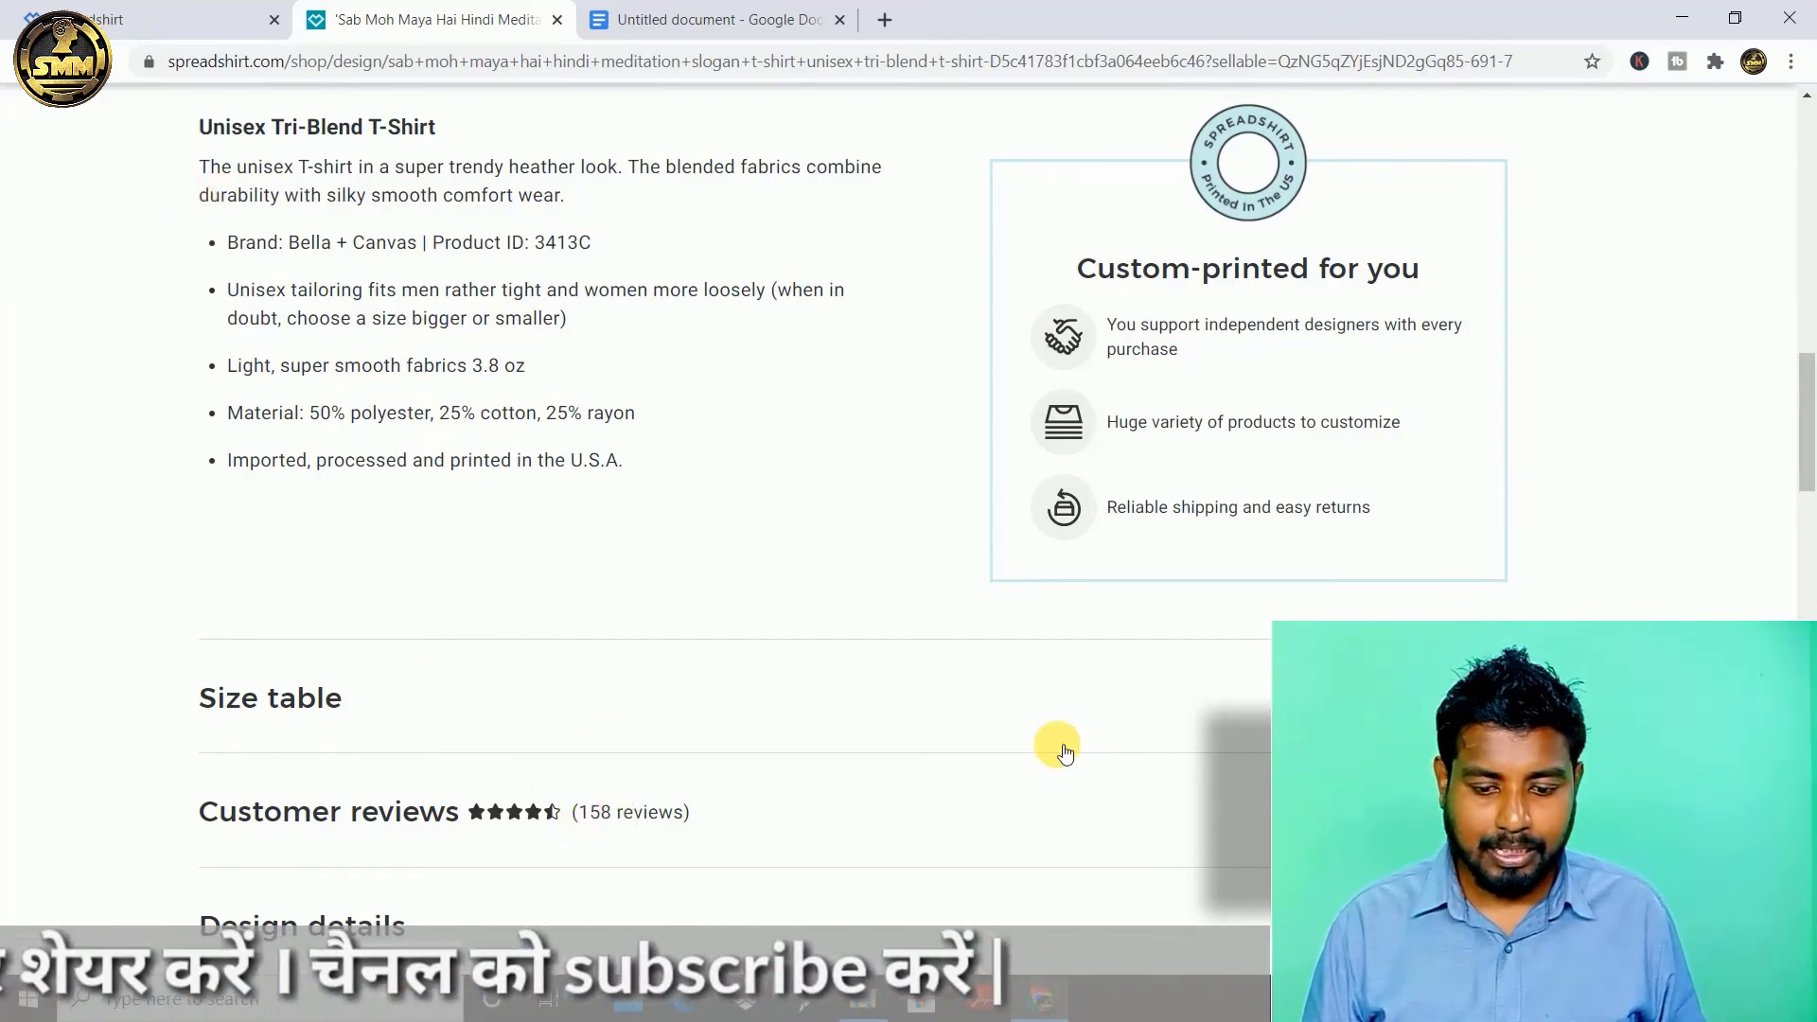
{"action": "scroll", "coordinate": [1743, 474], "scroll_direction": "up", "scroll_amount": 1}
{"action": "scroll", "coordinate": [1741, 470], "scroll_direction": "up", "scroll_amount": 10}
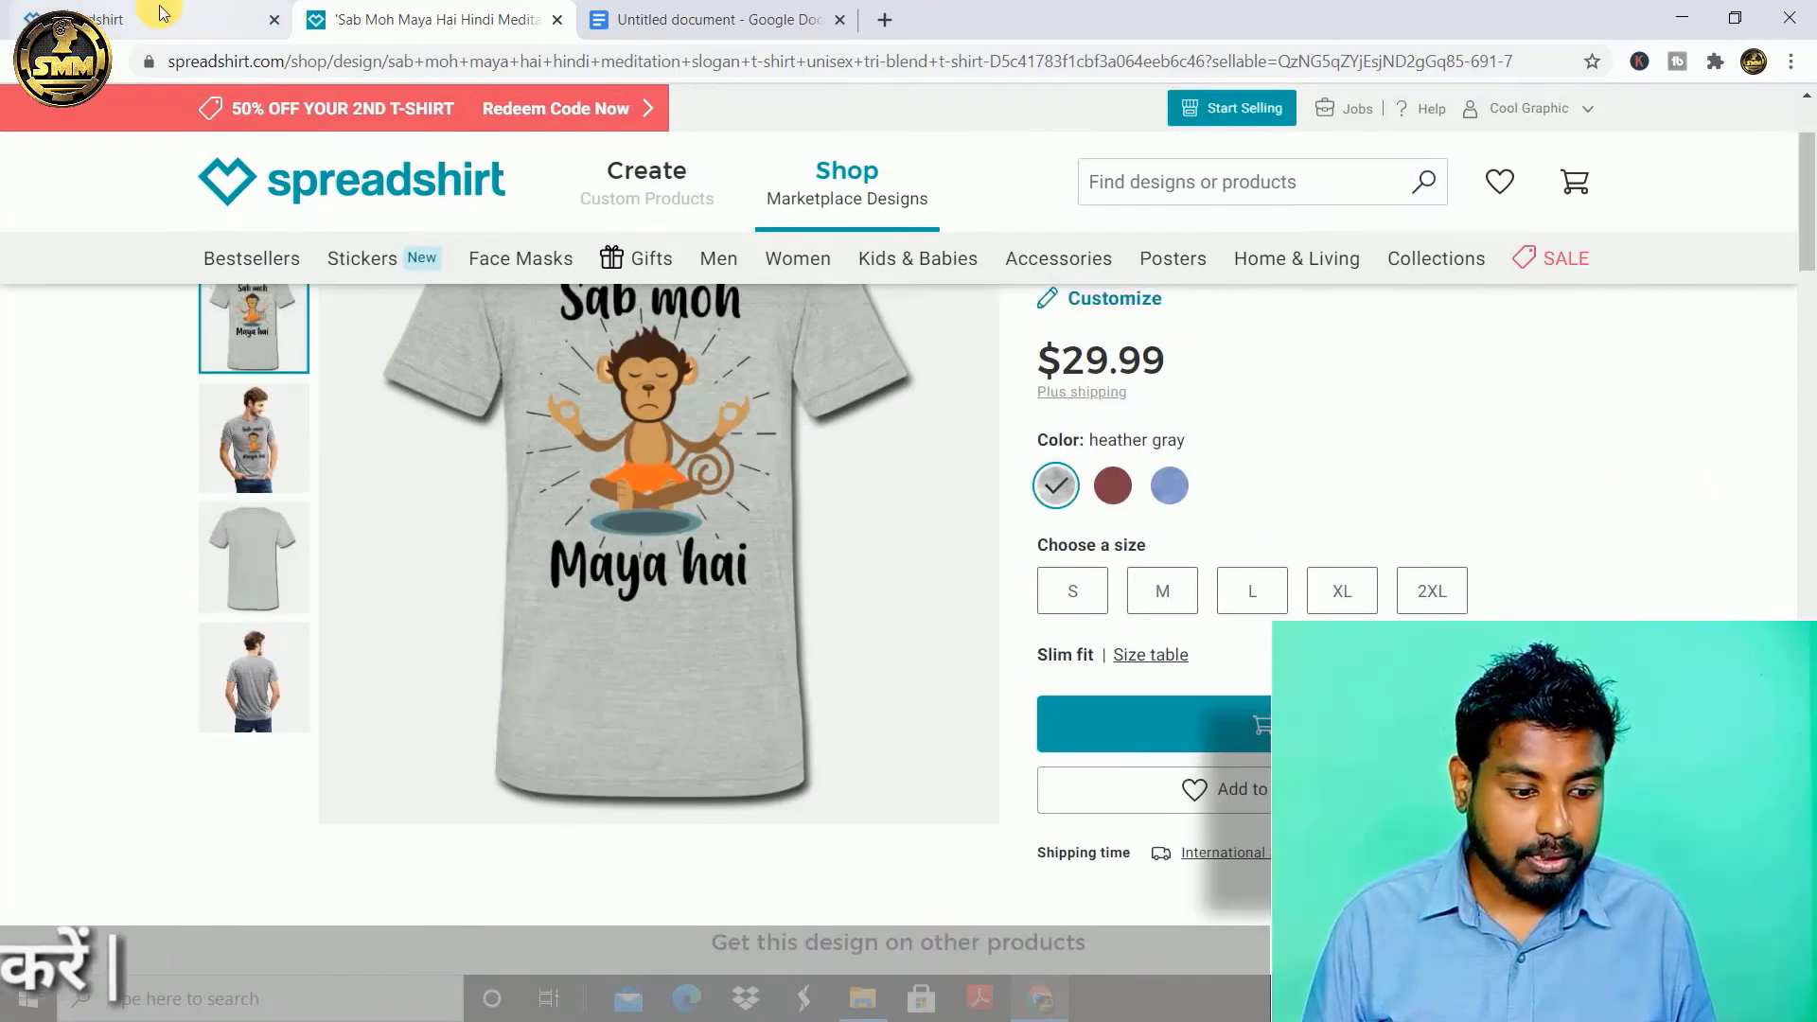
{"action": "left_click", "coordinate": [161, 13]}
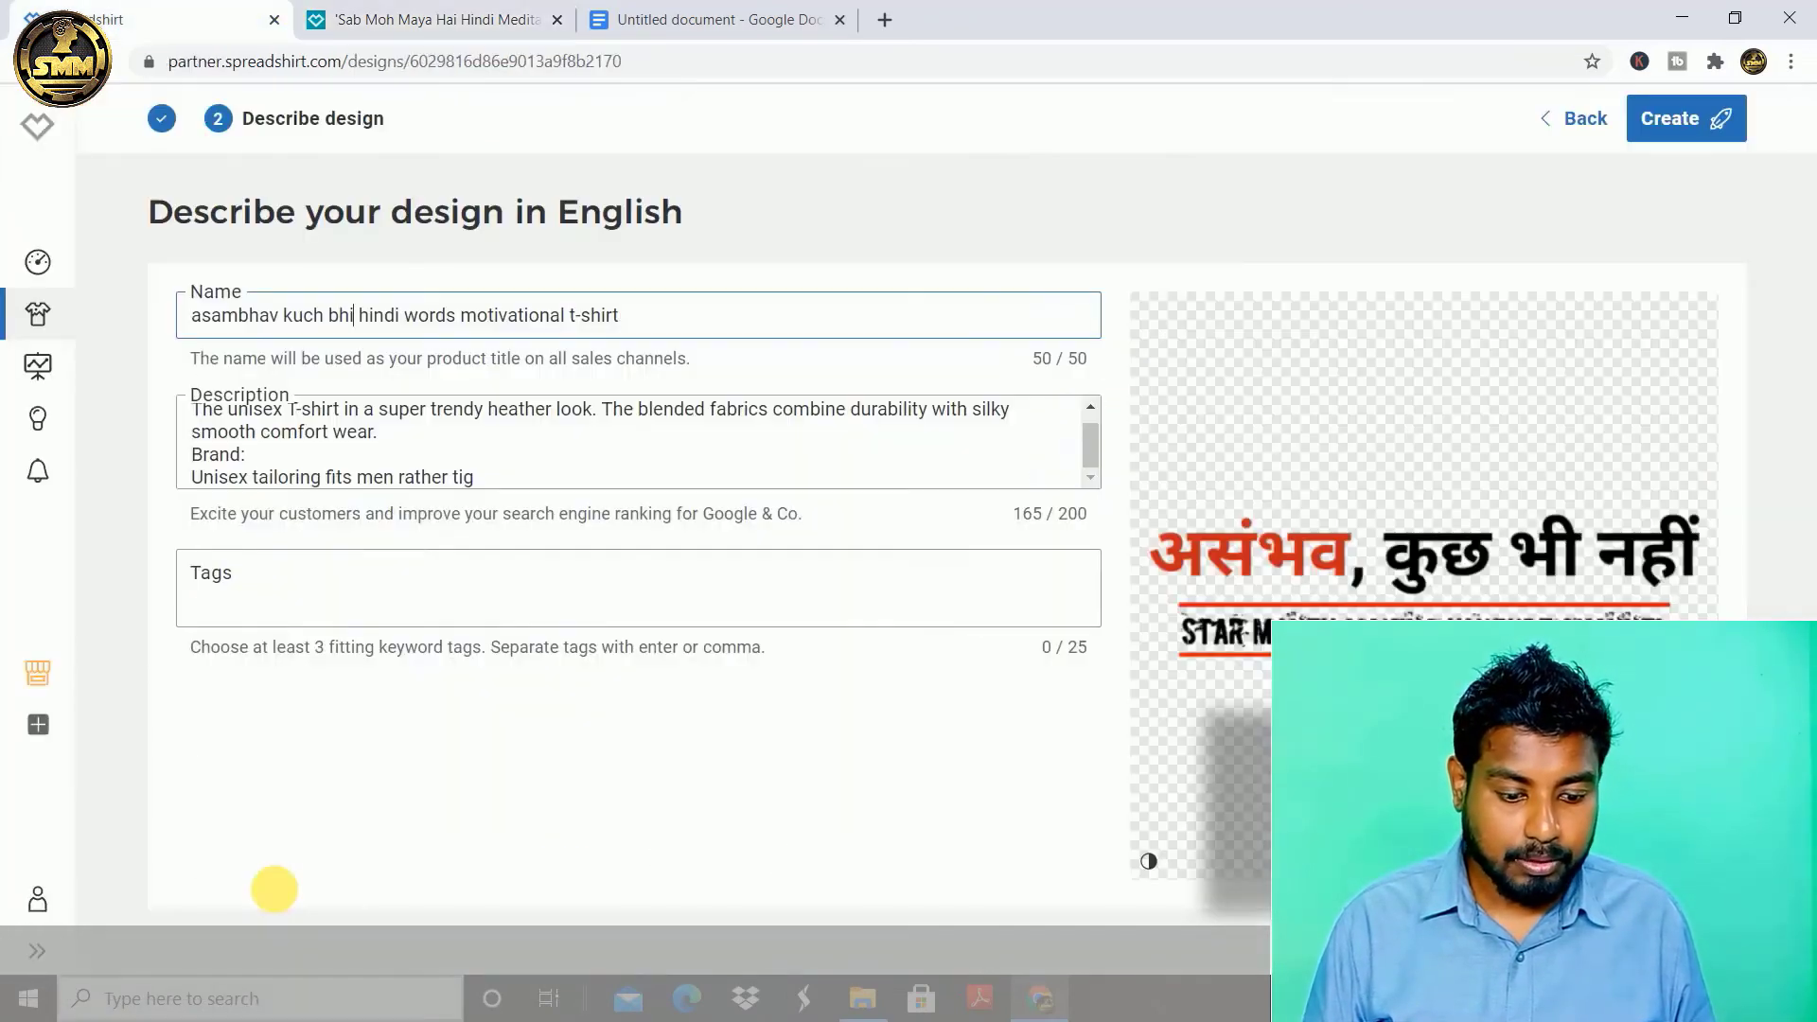
Step: Add the tags "hindi word", "motivational", "words", "hindi" and "india" to the design
{"action": "left_click", "coordinate": [222, 576]}
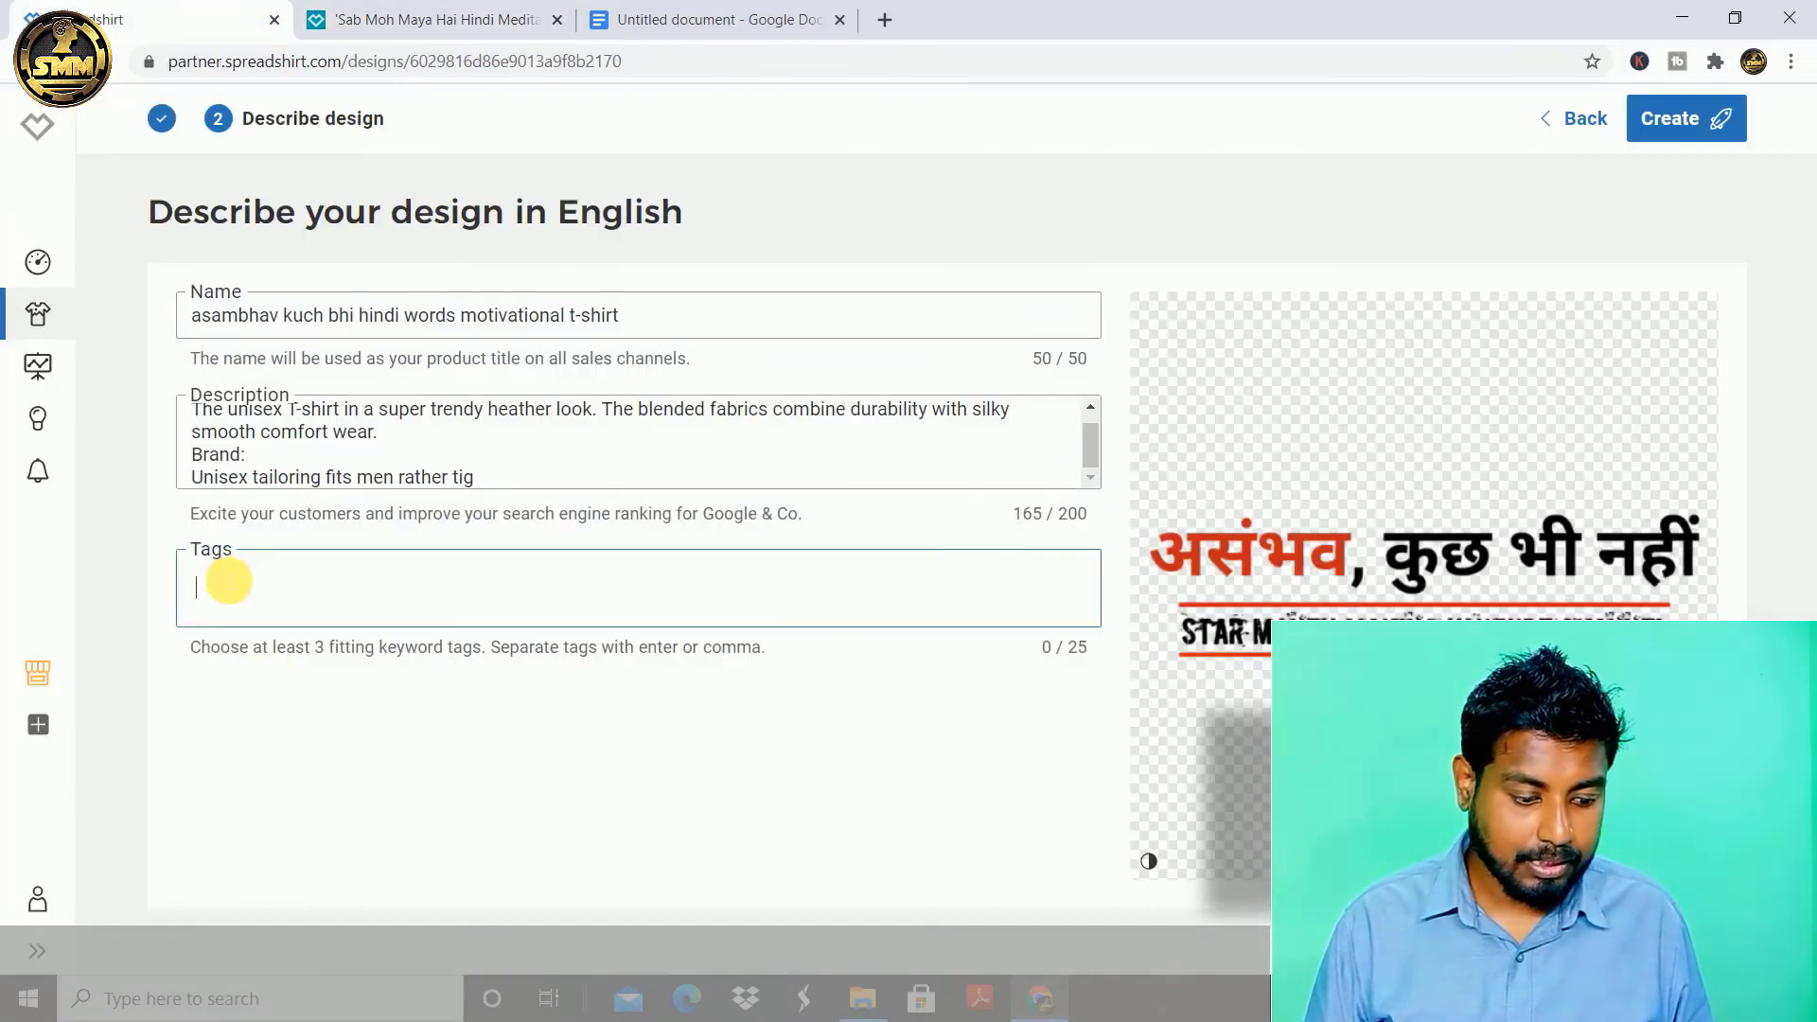
{"action": "type", "text": "hi"}
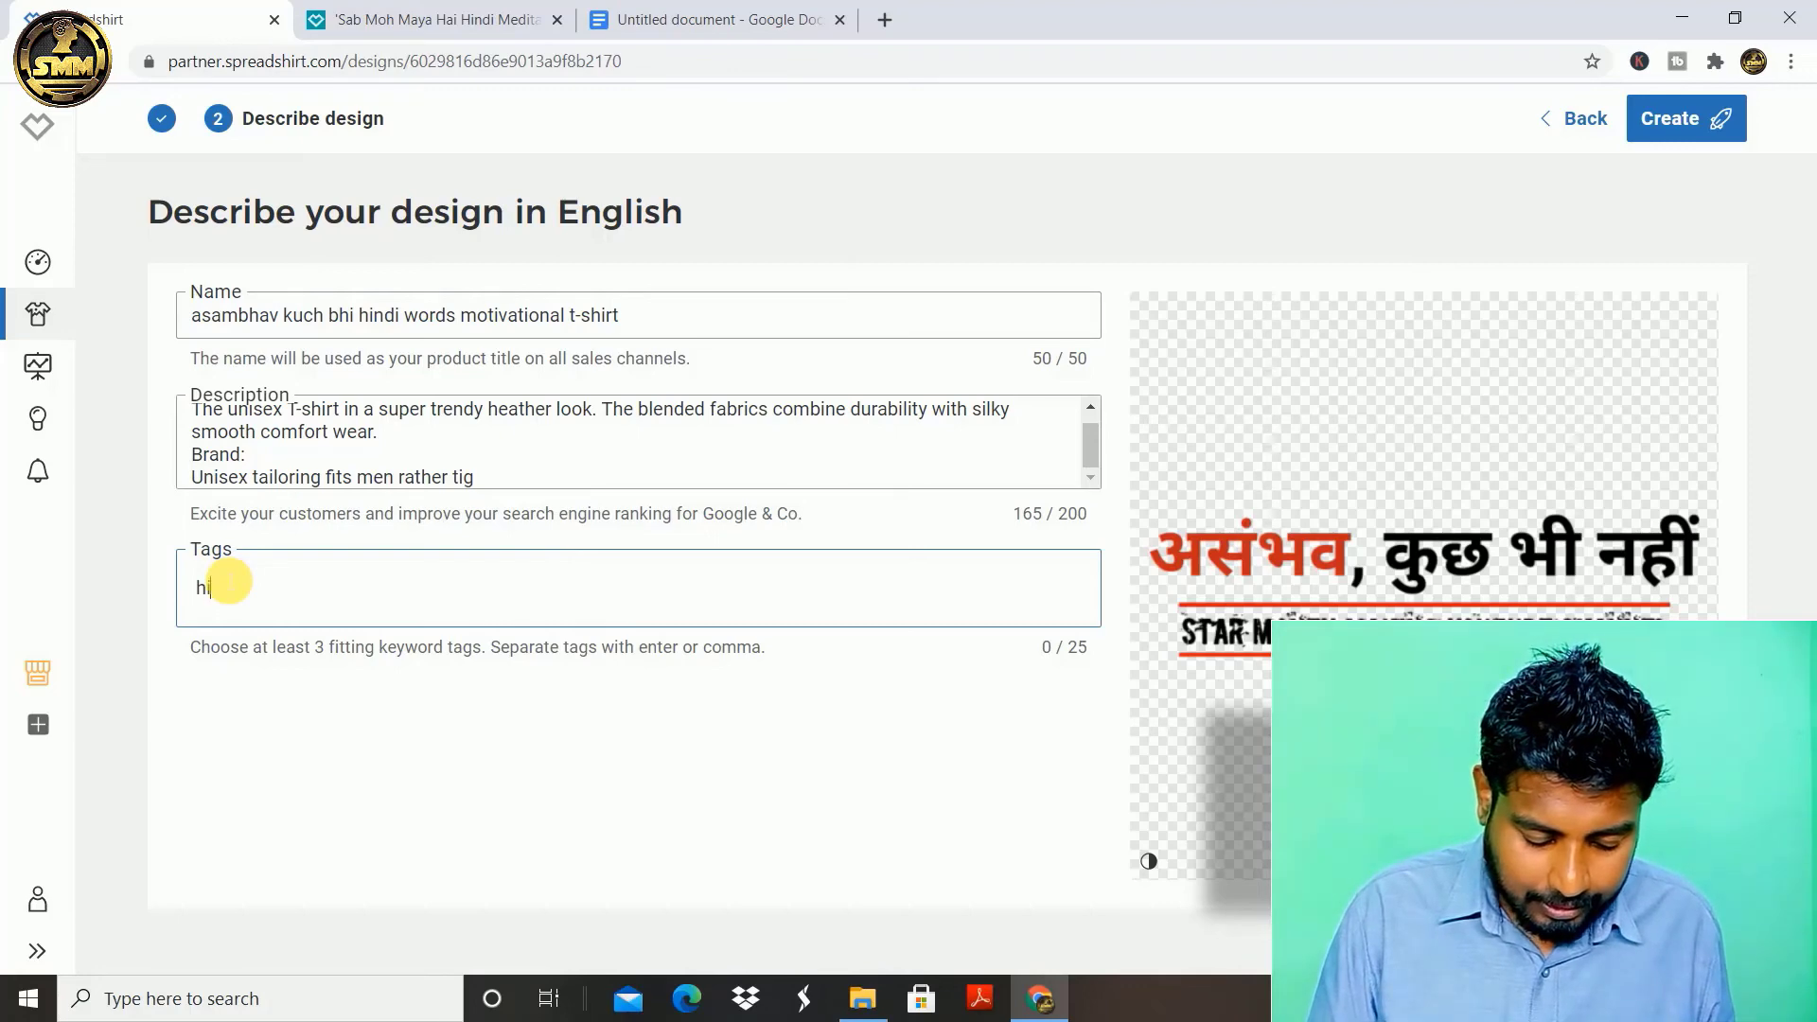
{"action": "type", "text": "ndi word"}
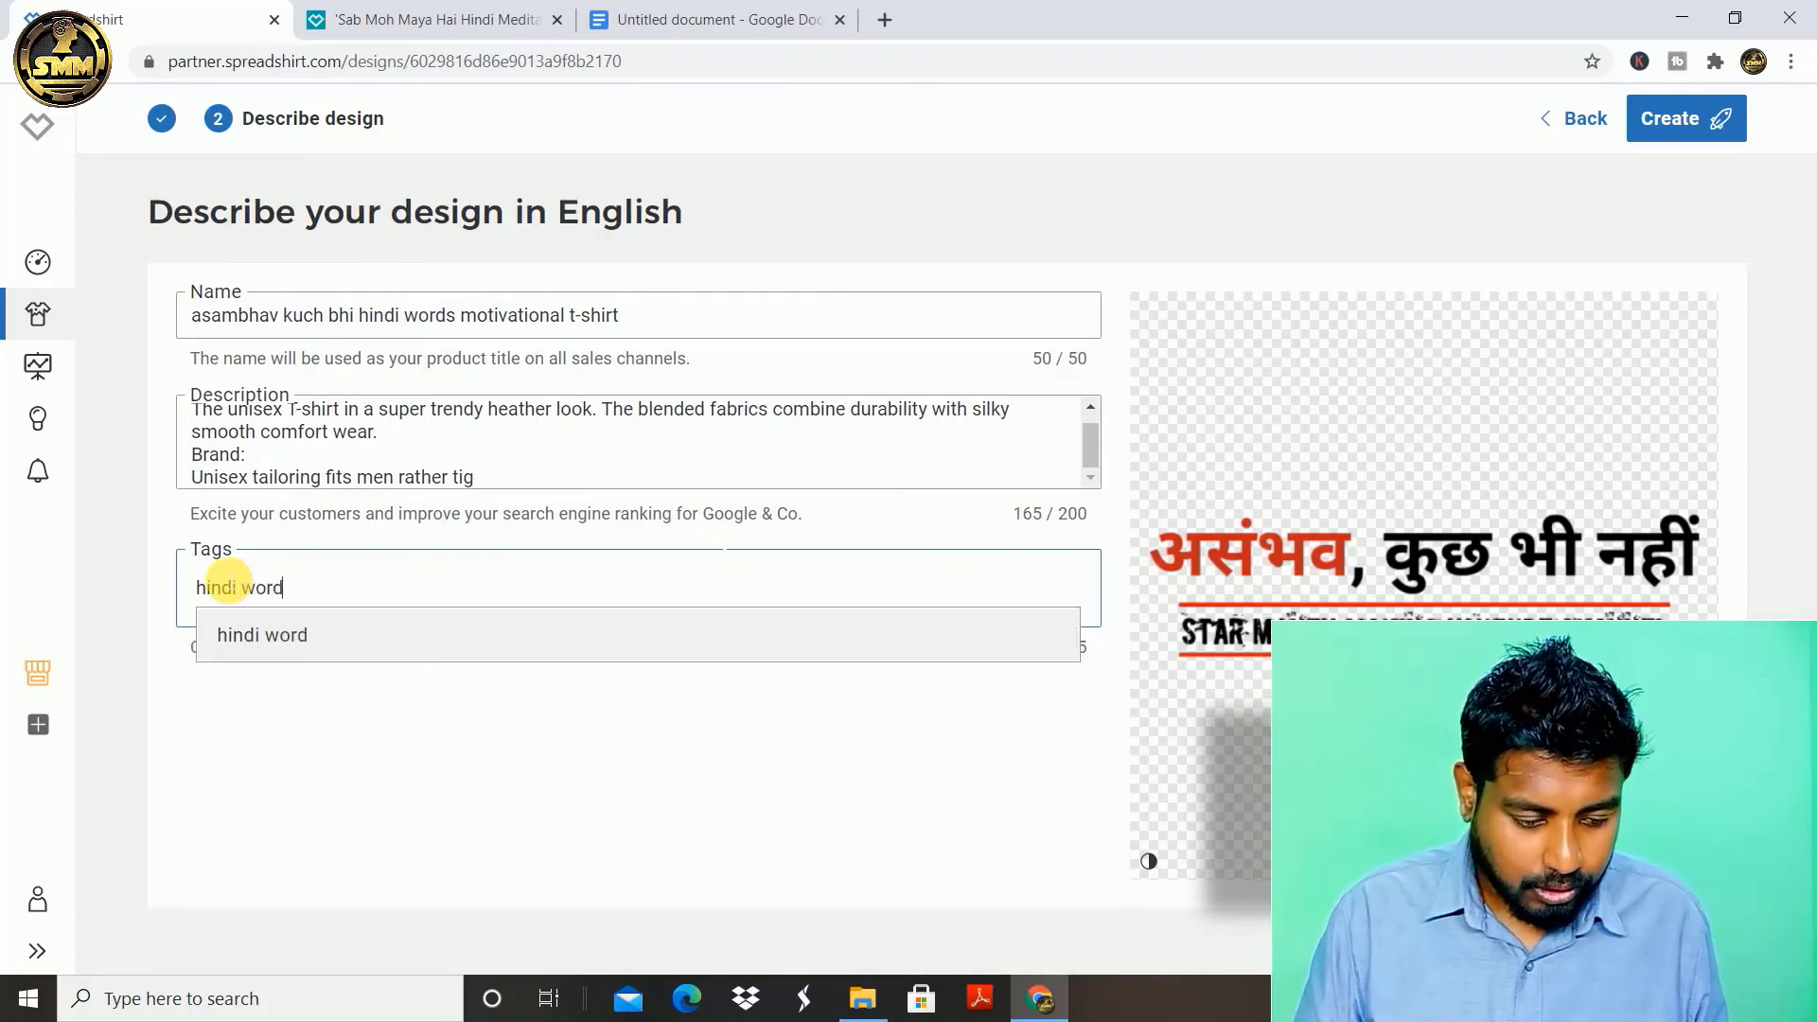
{"action": "left_click", "coordinate": [270, 653]}
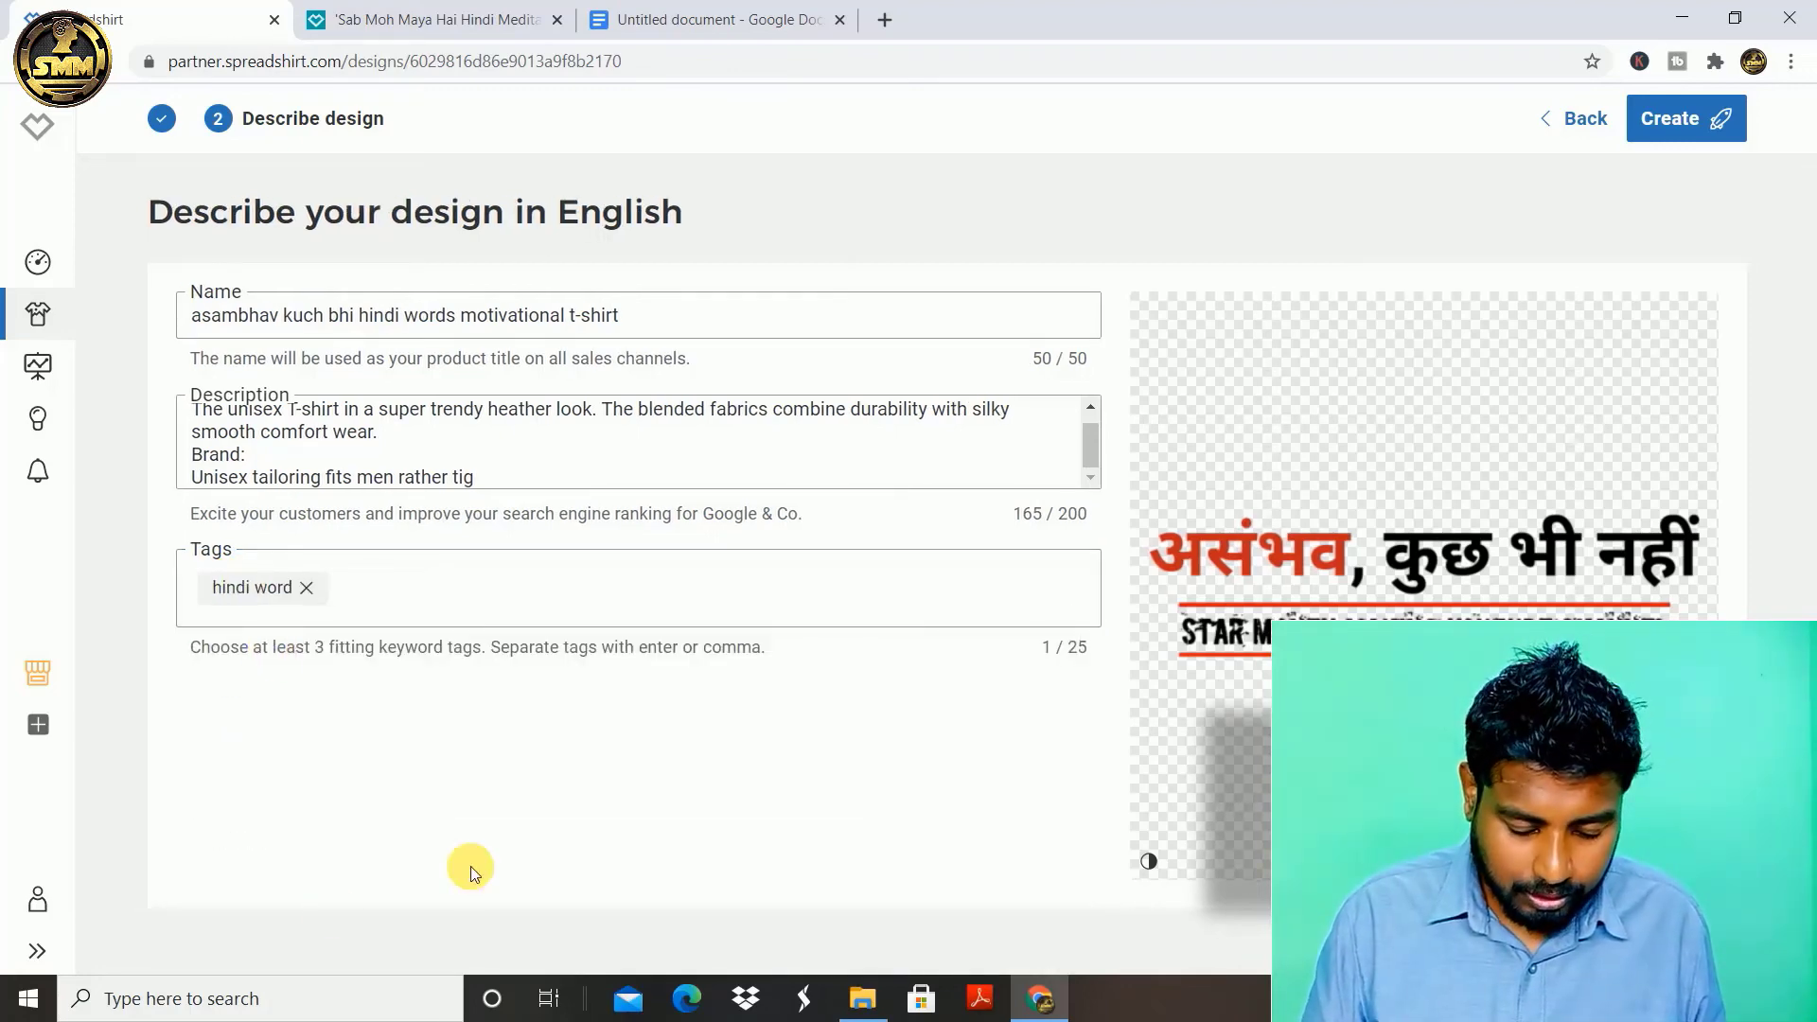
{"action": "left_click", "coordinate": [406, 733]}
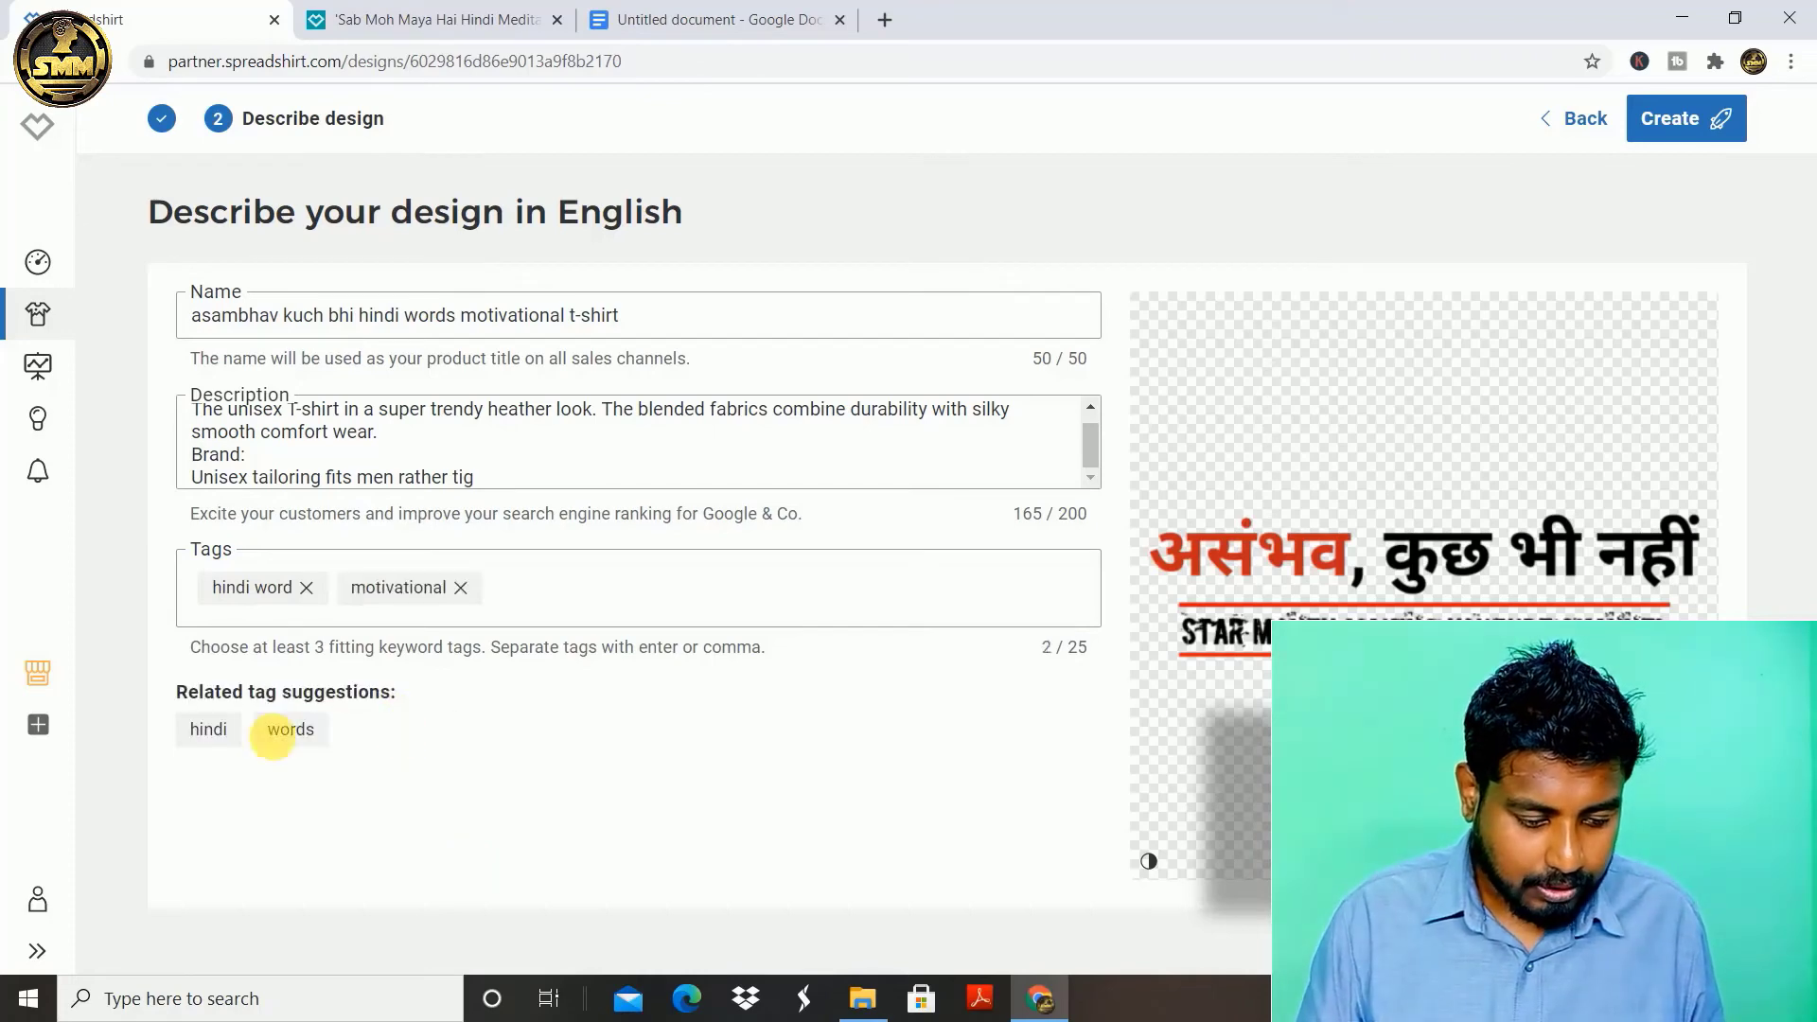
{"action": "left_click", "coordinate": [290, 729]}
{"action": "left_click", "coordinate": [206, 729]}
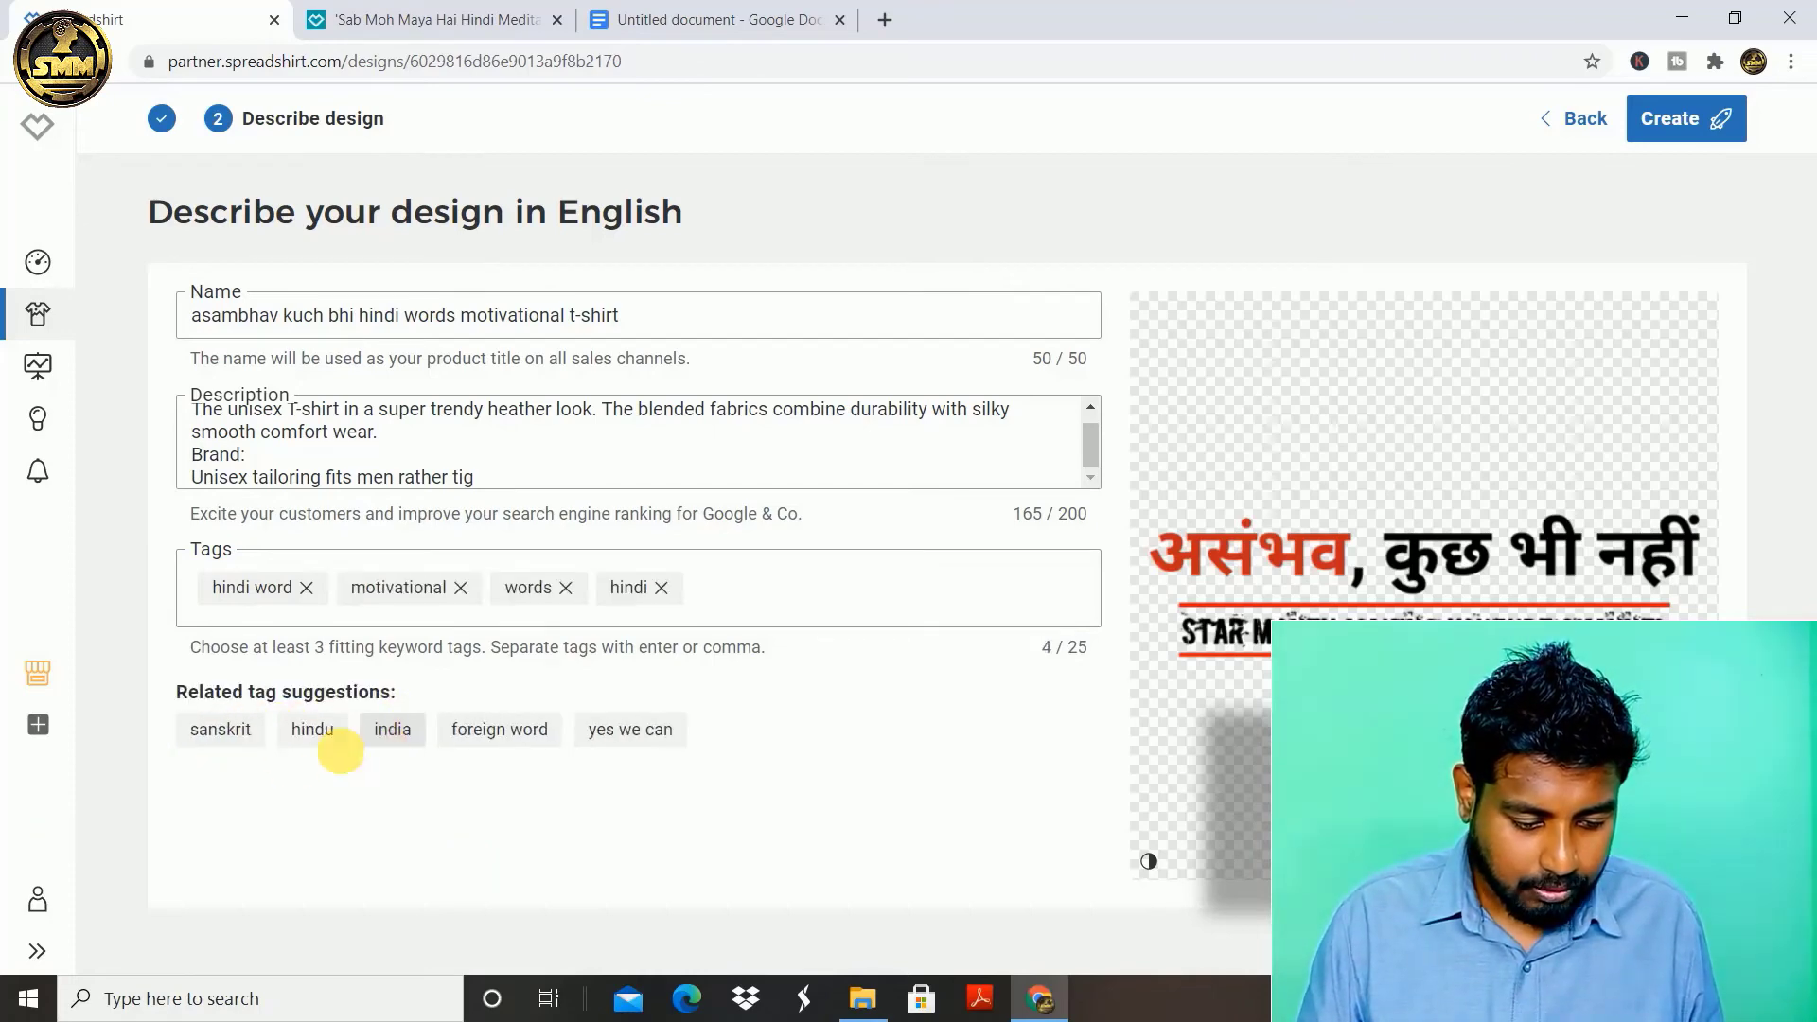
{"action": "left_click", "coordinate": [388, 732]}
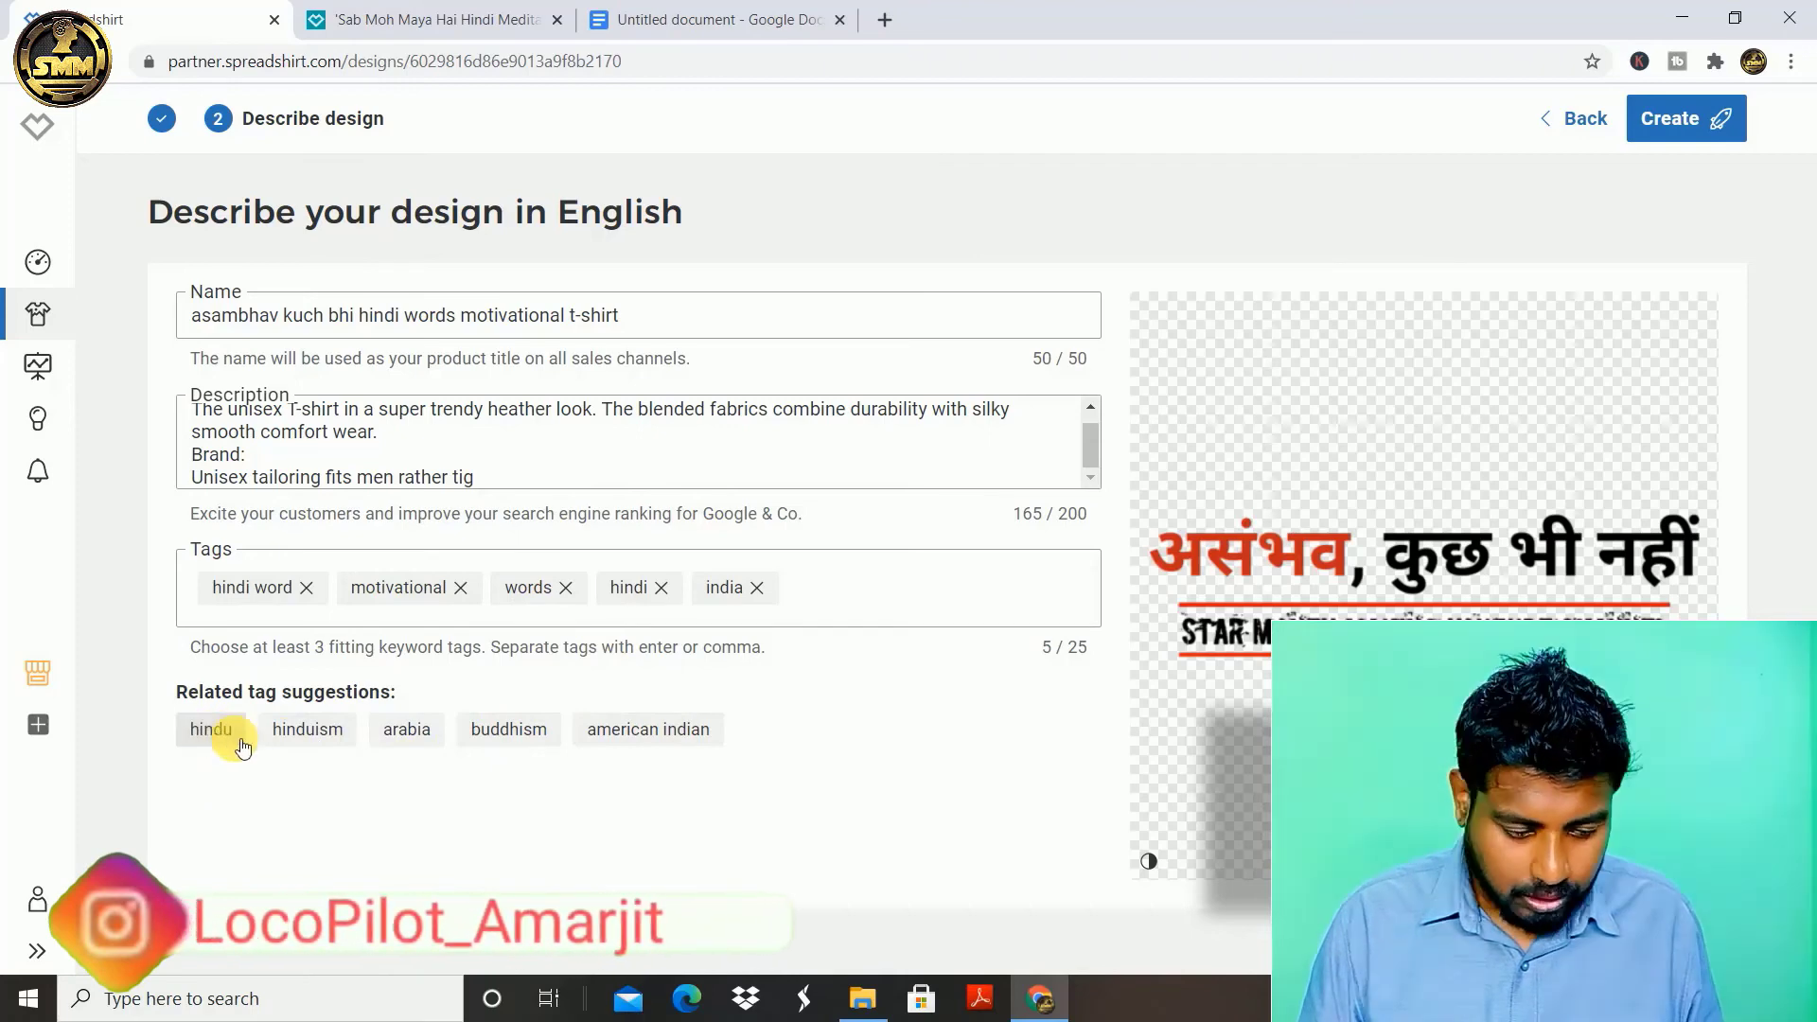
Step: Copy "asambhav kuch bhi" from the design name and add it as another tag
{"action": "left_click", "coordinate": [883, 603]}
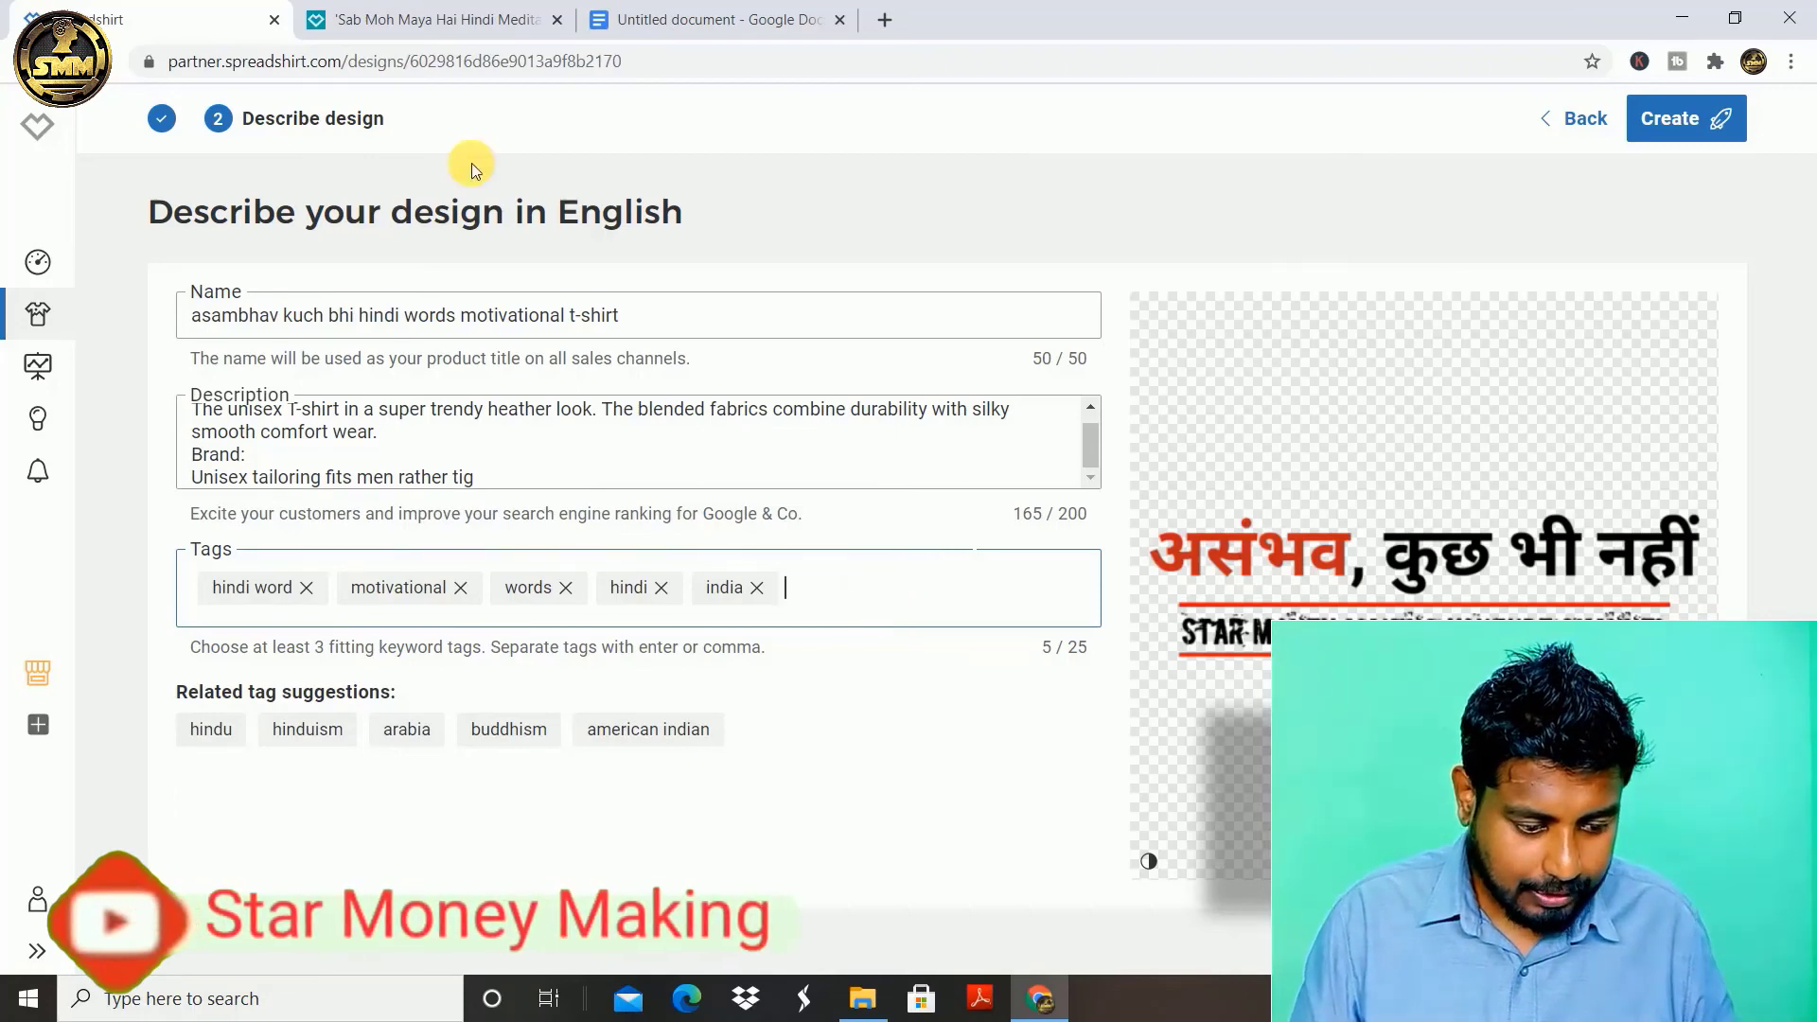
{"action": "left_click", "coordinate": [365, 314]}
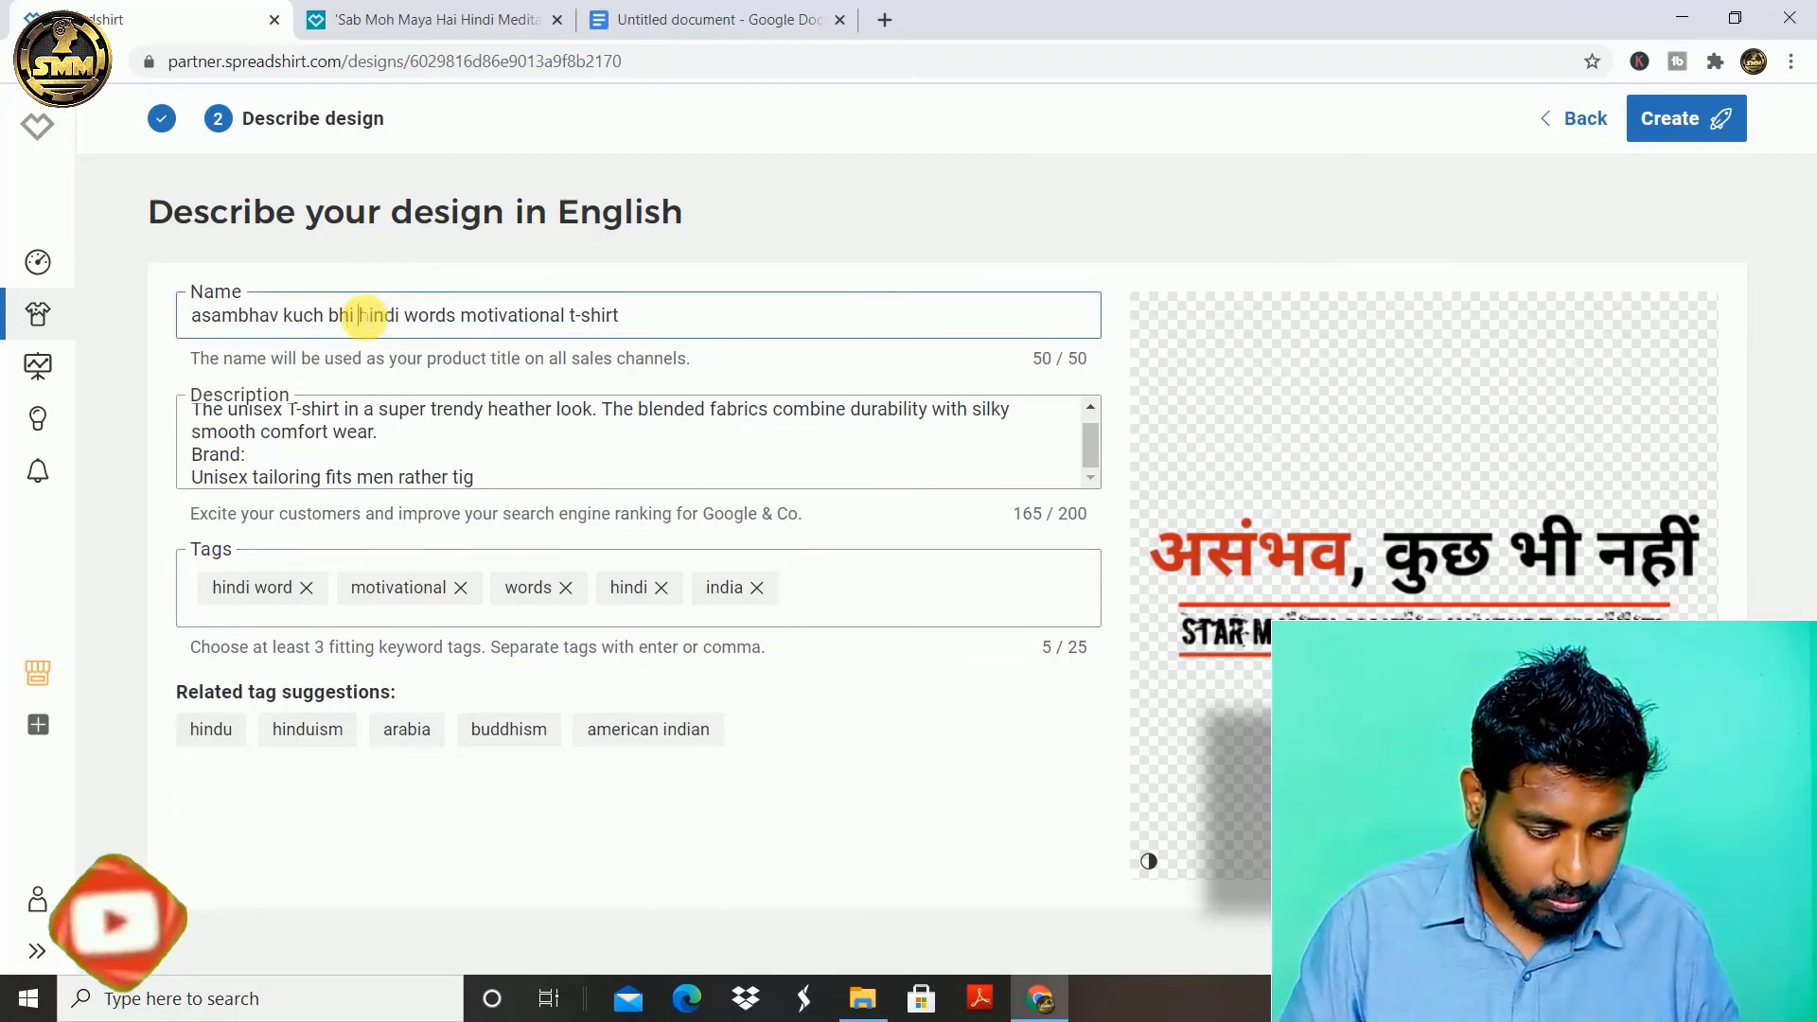
{"action": "key", "text": "shift+Home"}
{"action": "key", "text": "ctrl+c"}
{"action": "left_click", "coordinate": [824, 595]}
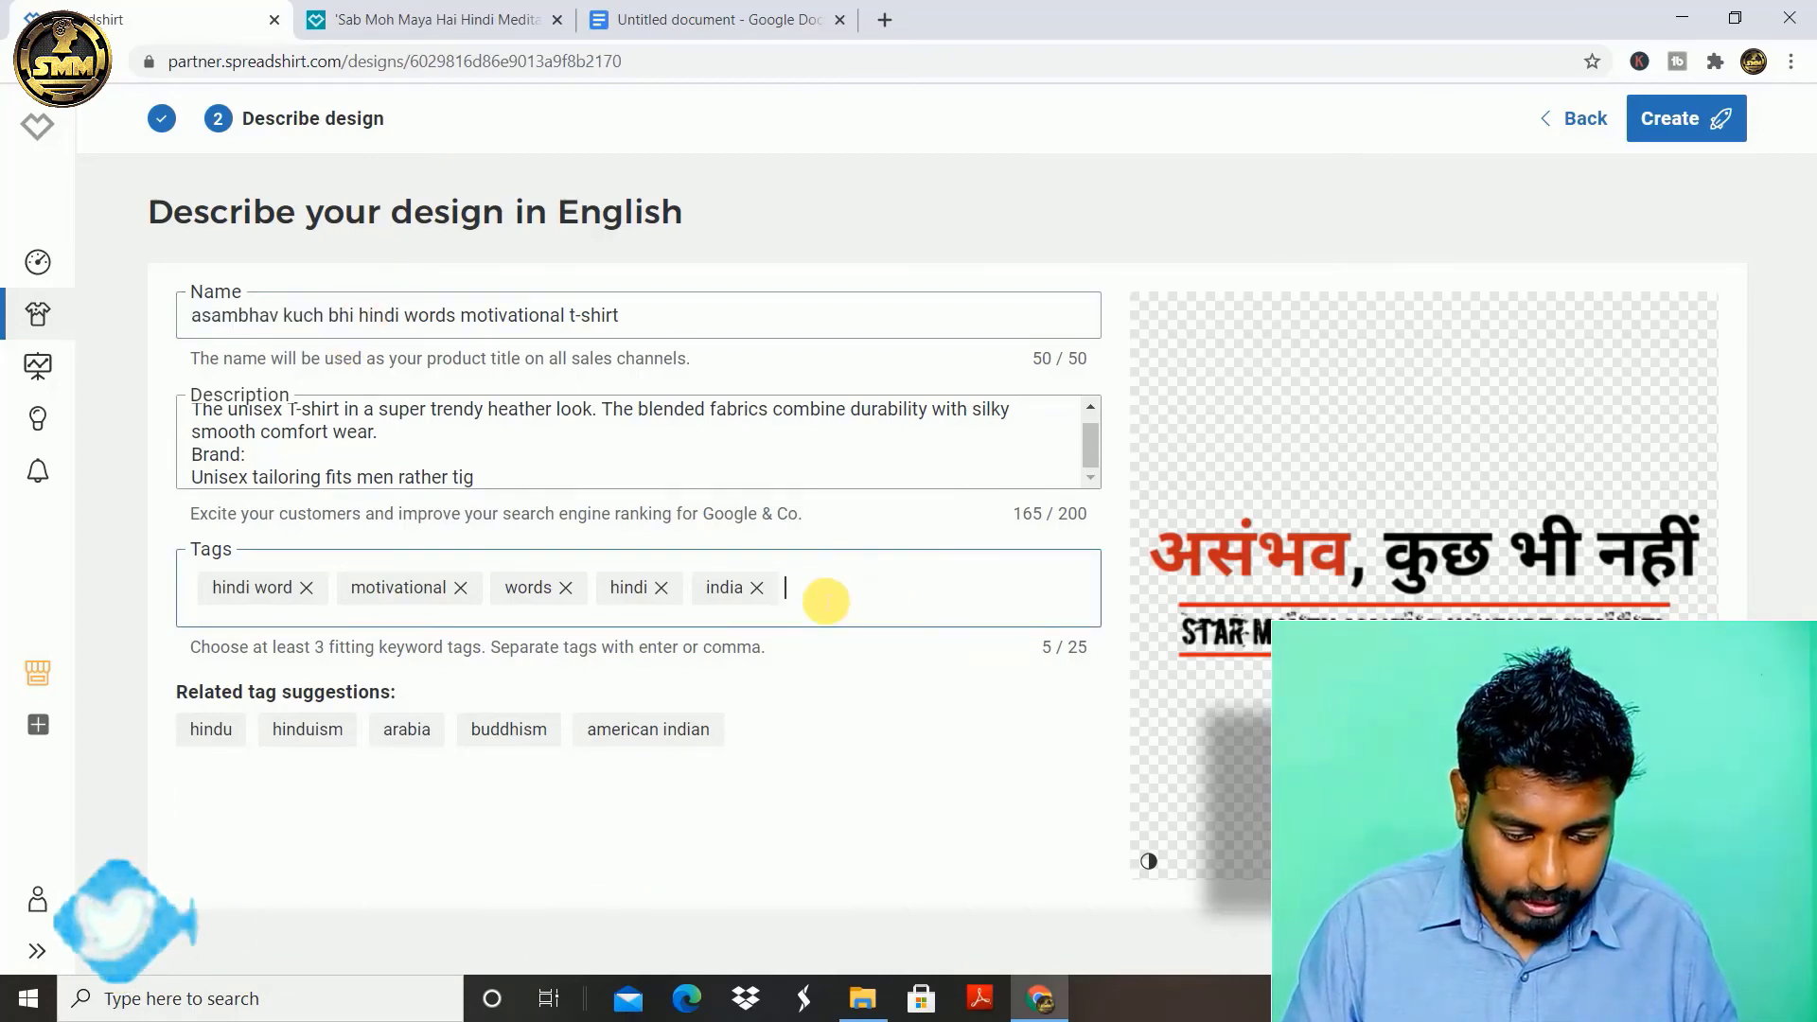
{"action": "right_click", "coordinate": [824, 602]}
{"action": "left_click", "coordinate": [894, 784]}
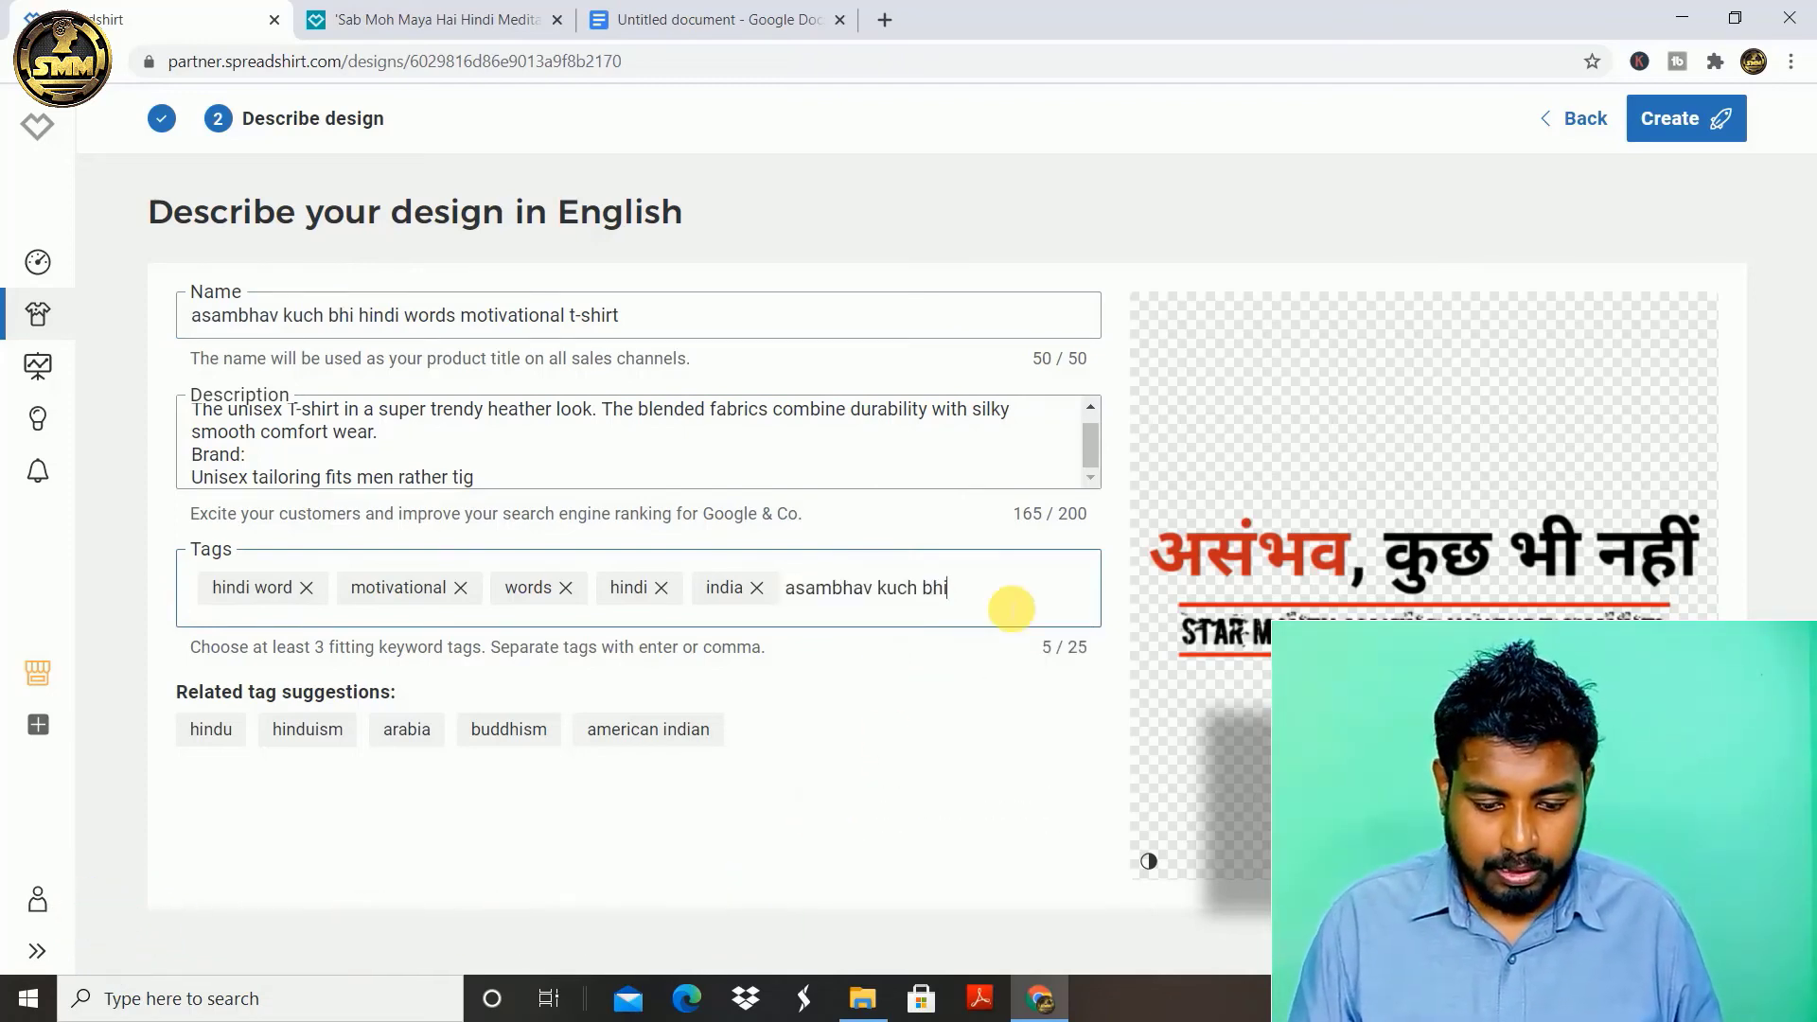
{"action": "left_click", "coordinate": [951, 636]}
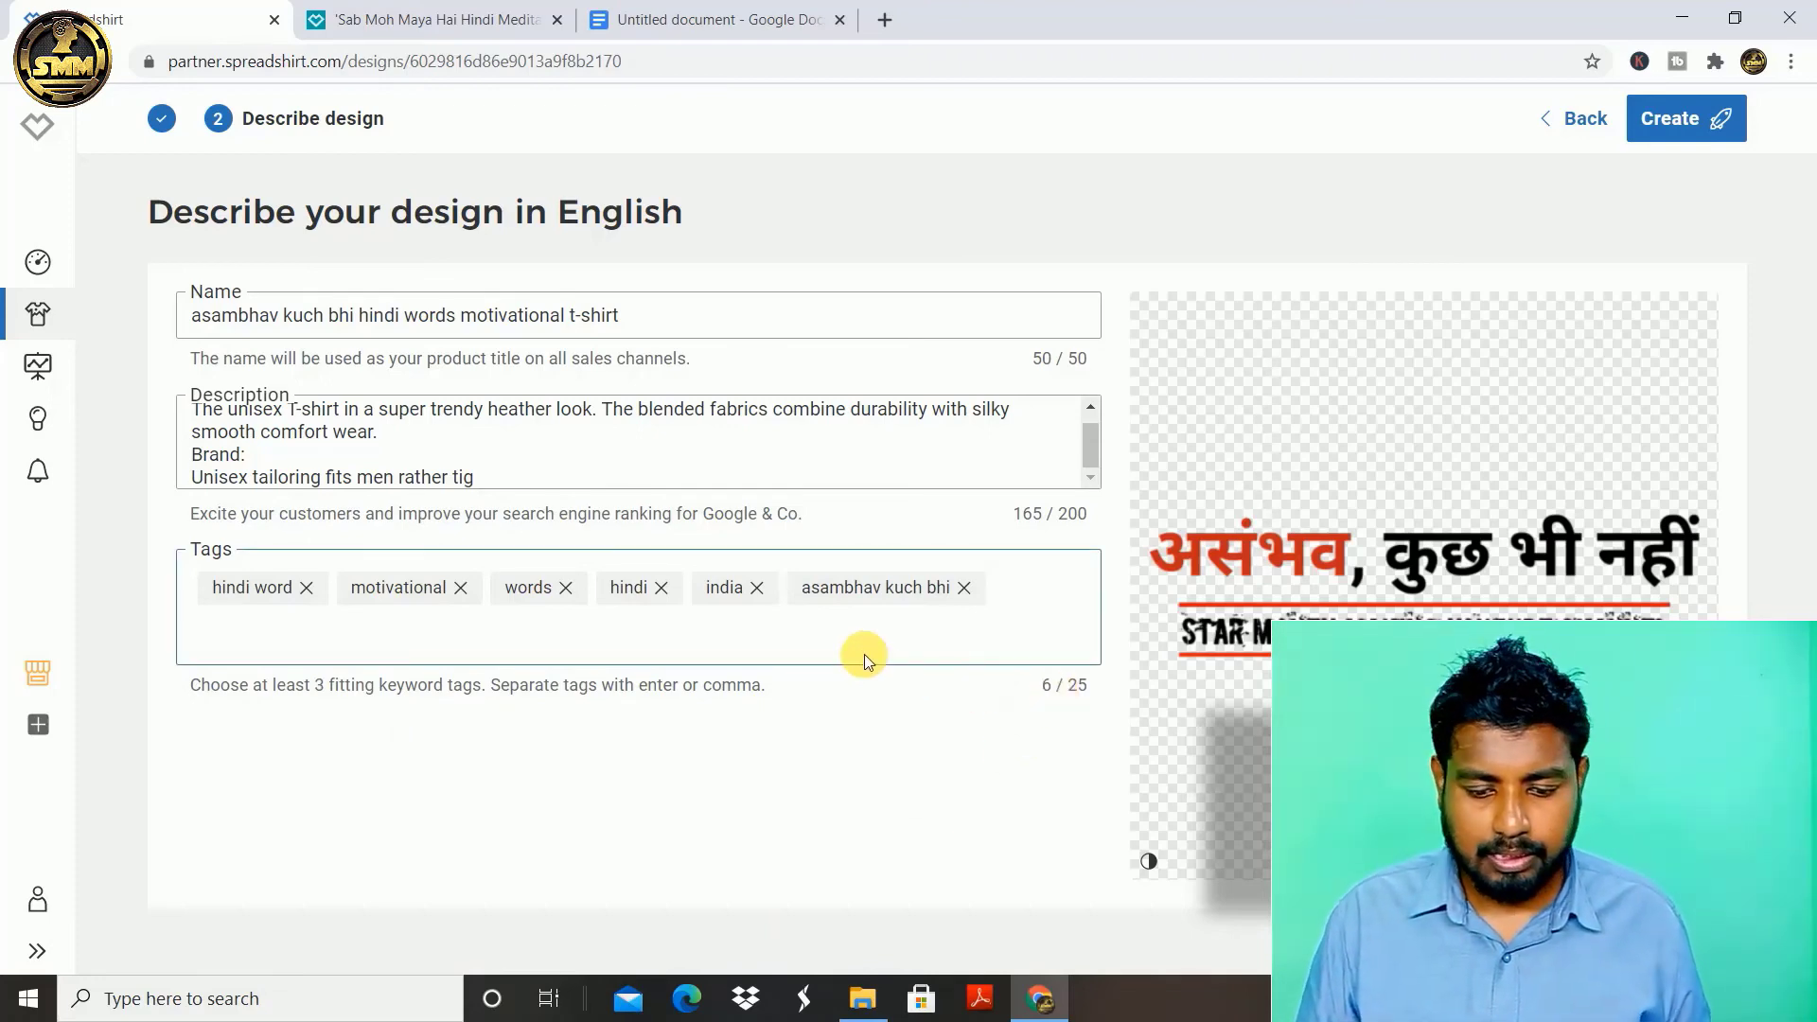
Step: Create the product from the described design and visit the live Cool Graphic shop
{"action": "left_click", "coordinate": [1672, 121]}
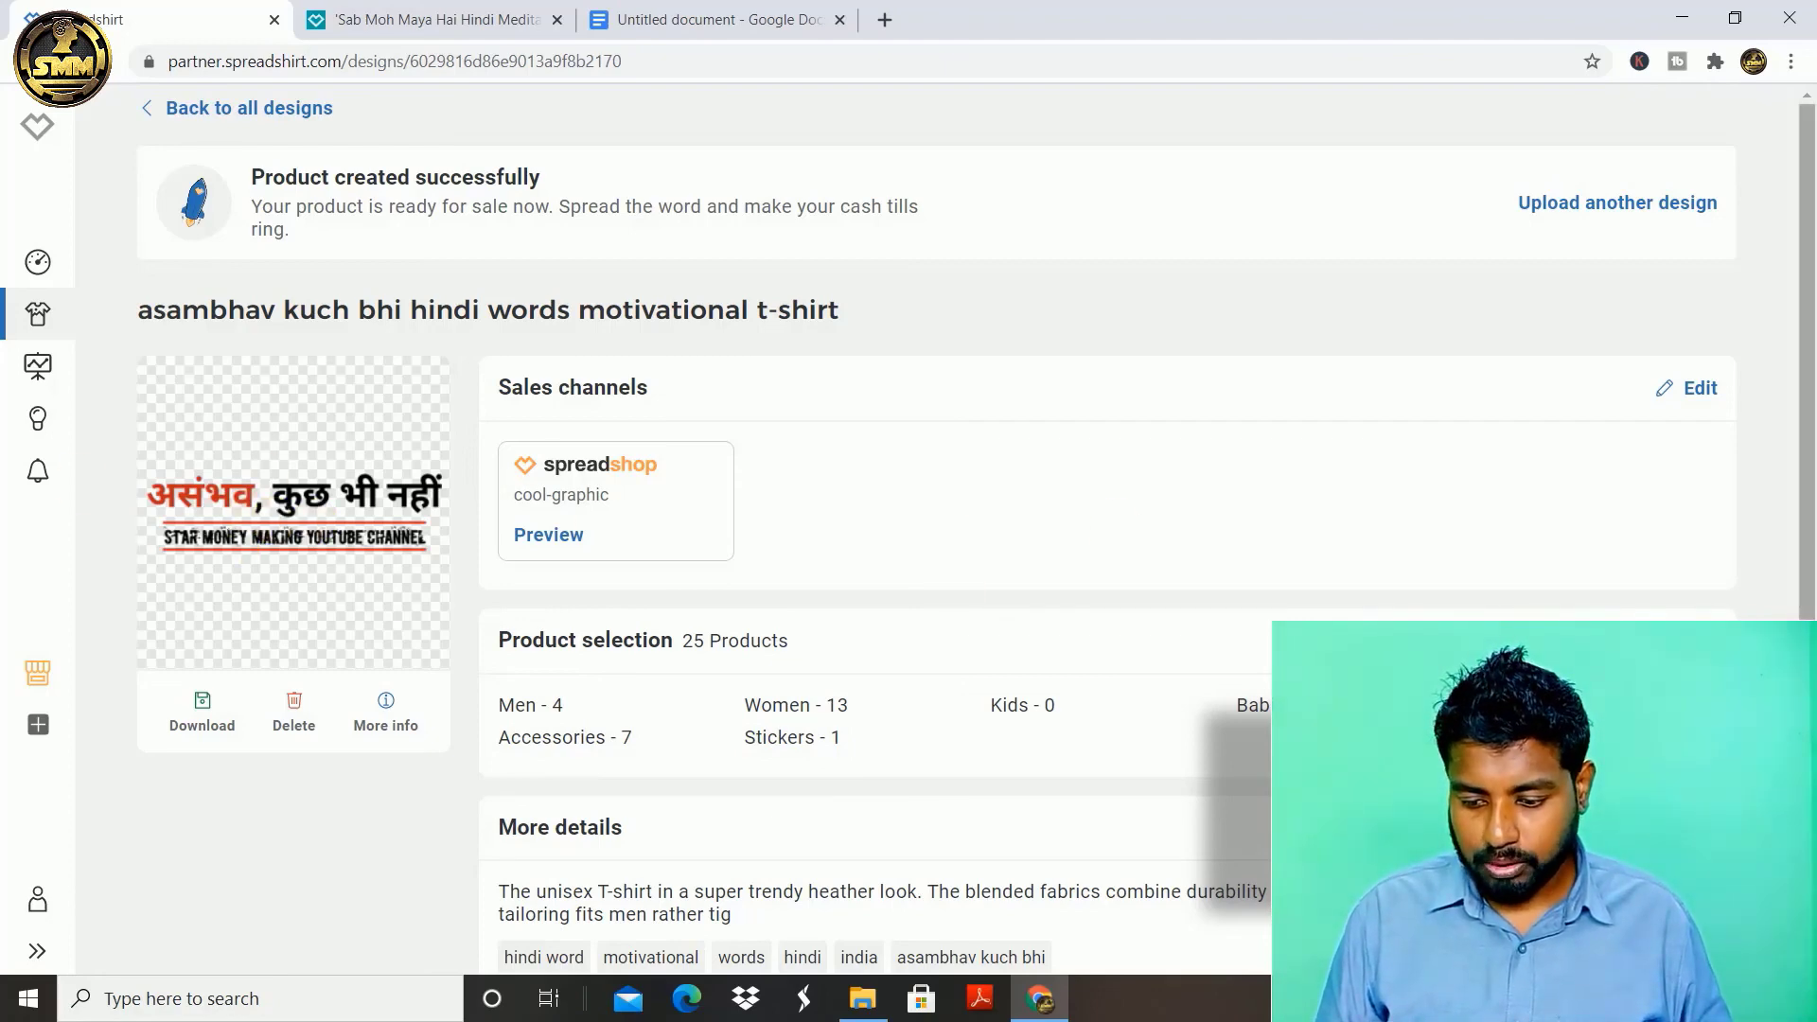
{"action": "scroll", "coordinate": [937, 530], "scroll_direction": "down", "scroll_amount": 1}
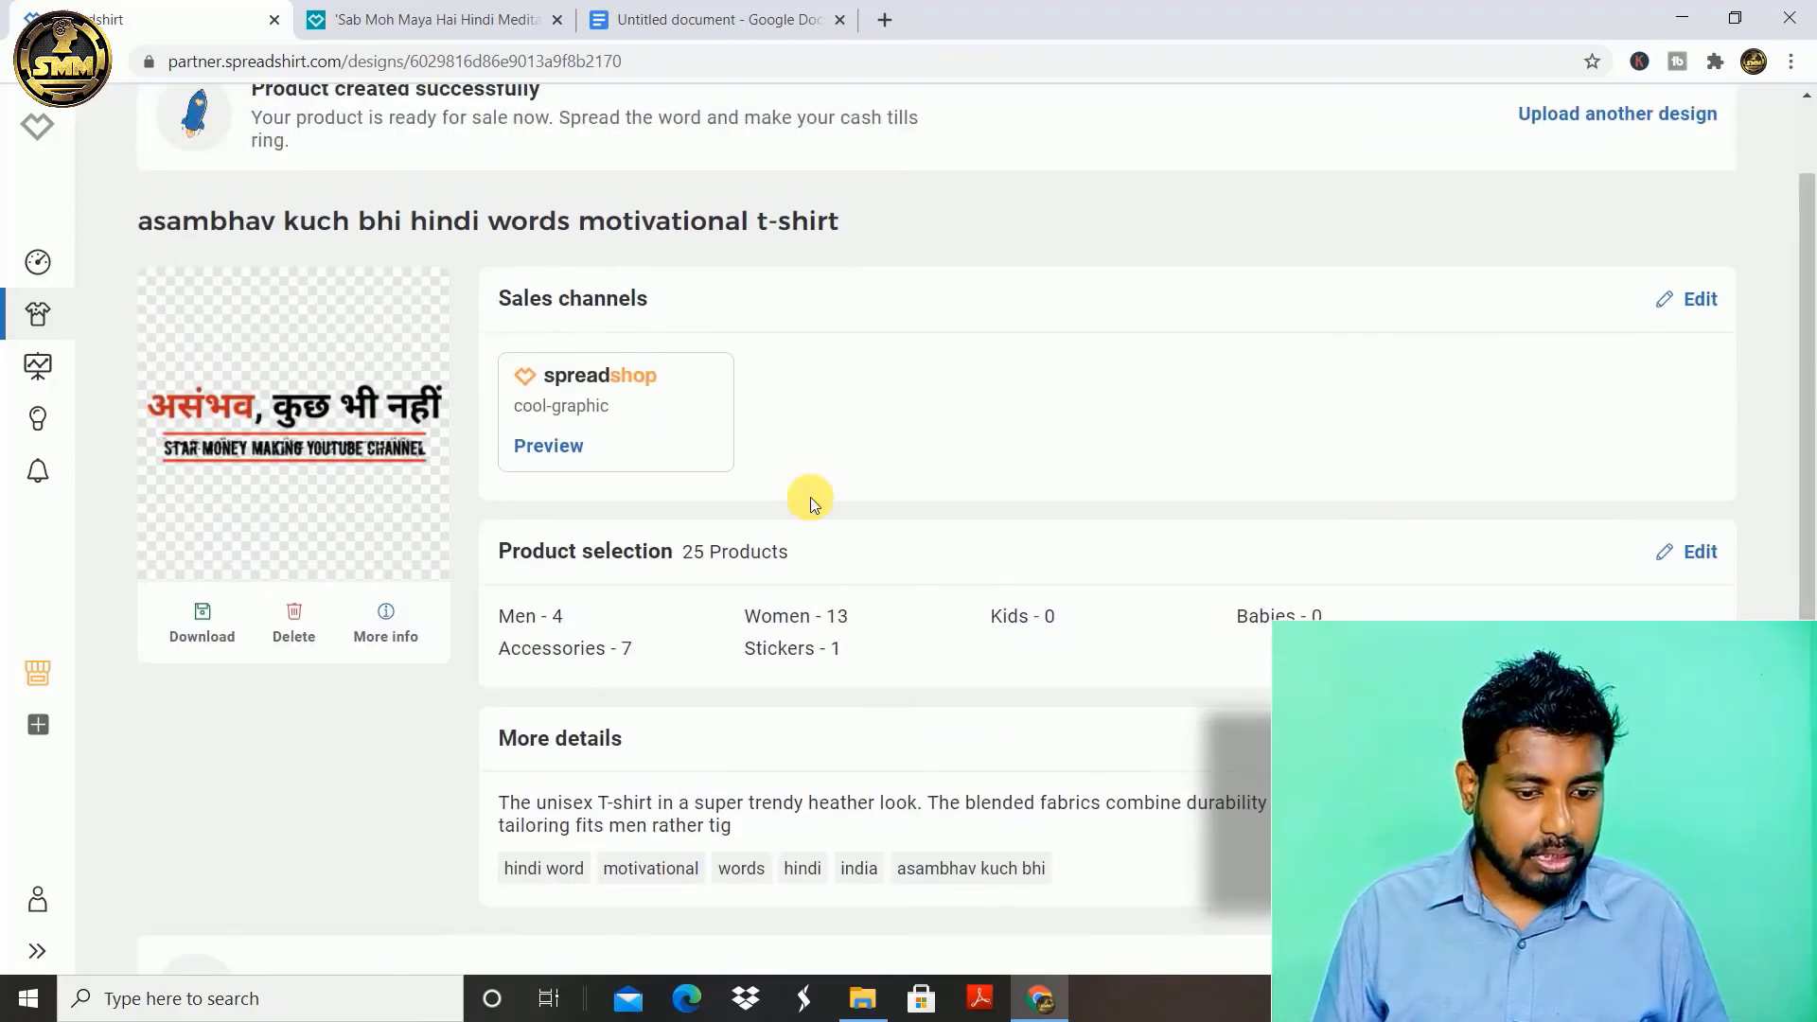
{"action": "left_click", "coordinate": [72, 674]}
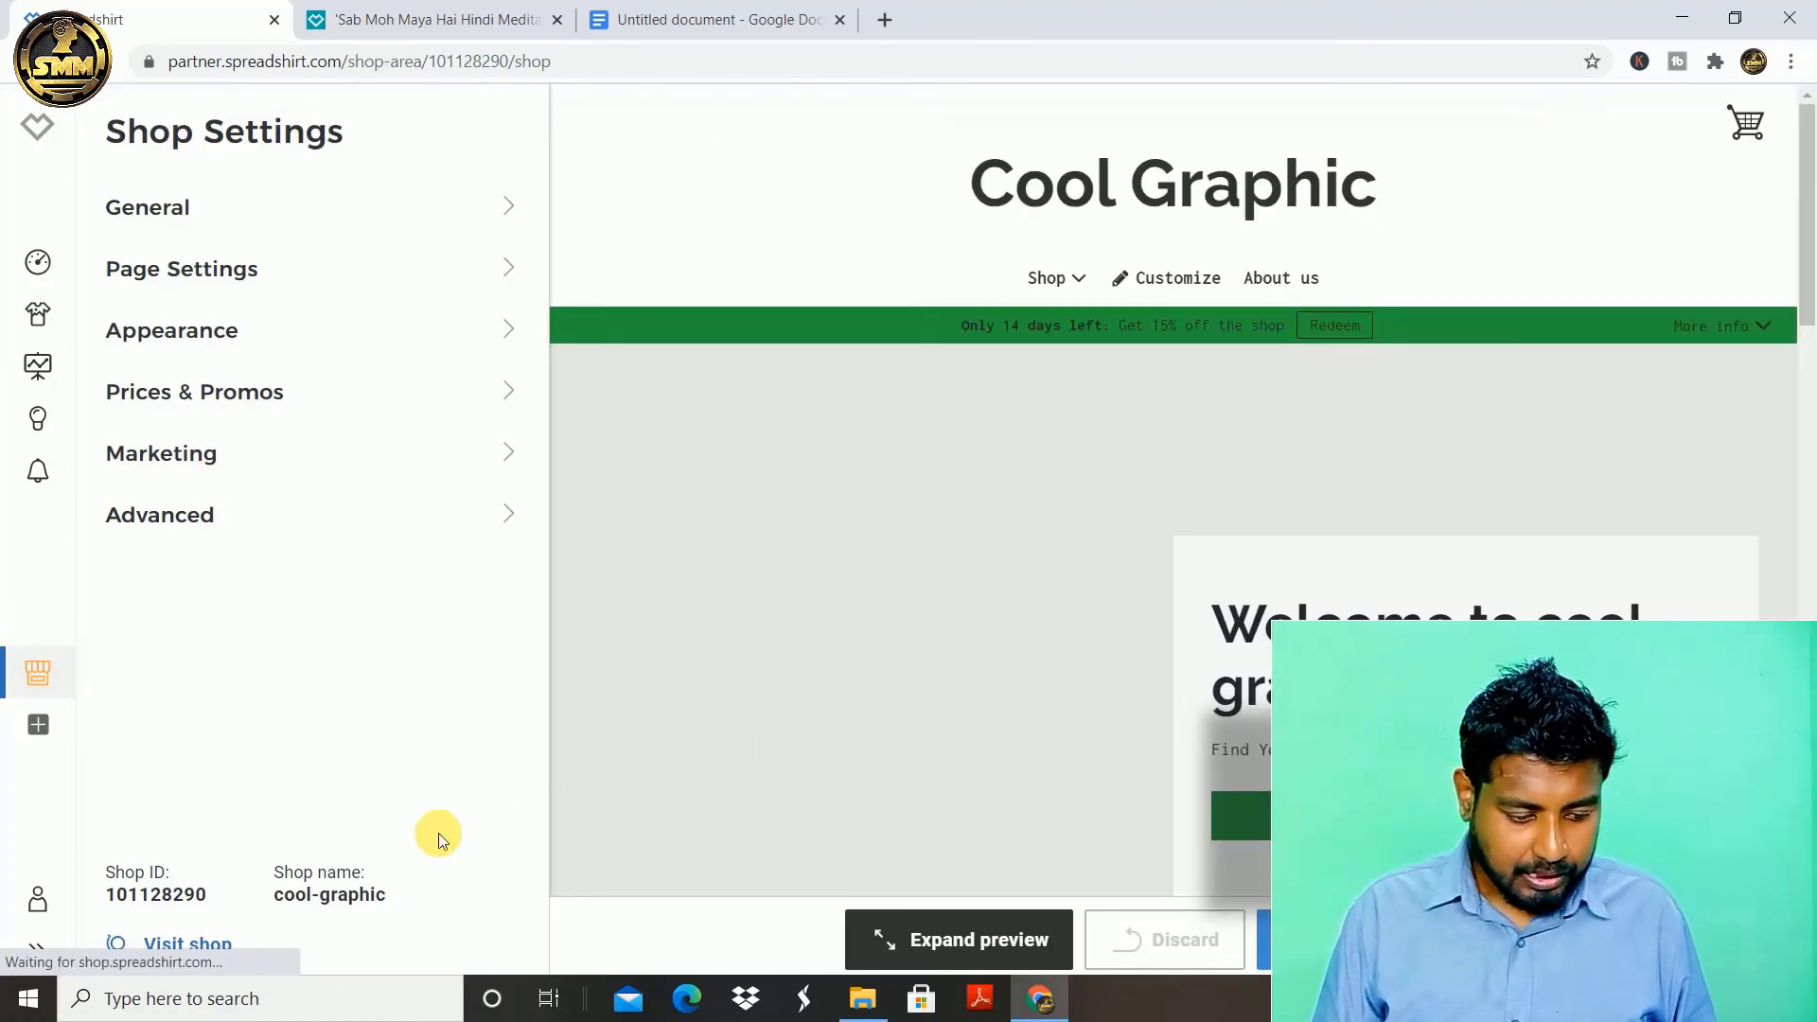
{"action": "left_click", "coordinate": [189, 945]}
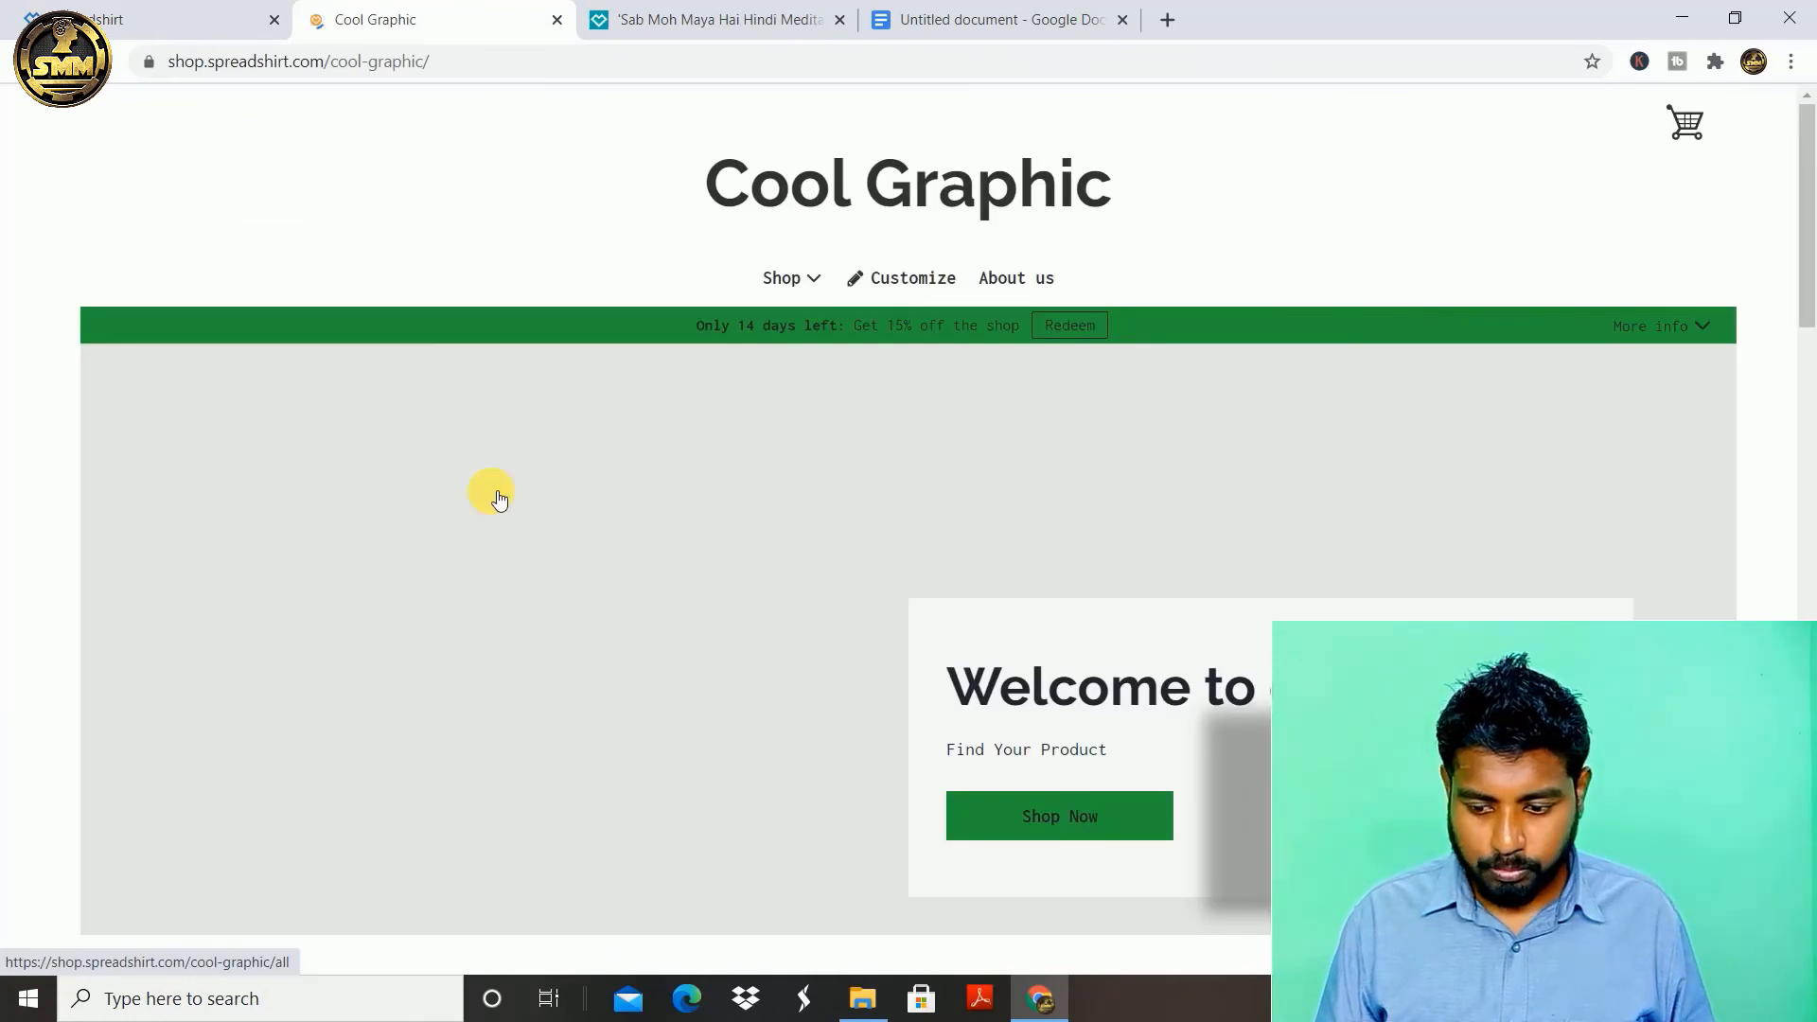
Step: Examine the shop's product preview and its All Products page for items carrying the new Hindi slogan design
{"action": "left_click", "coordinate": [1808, 393]}
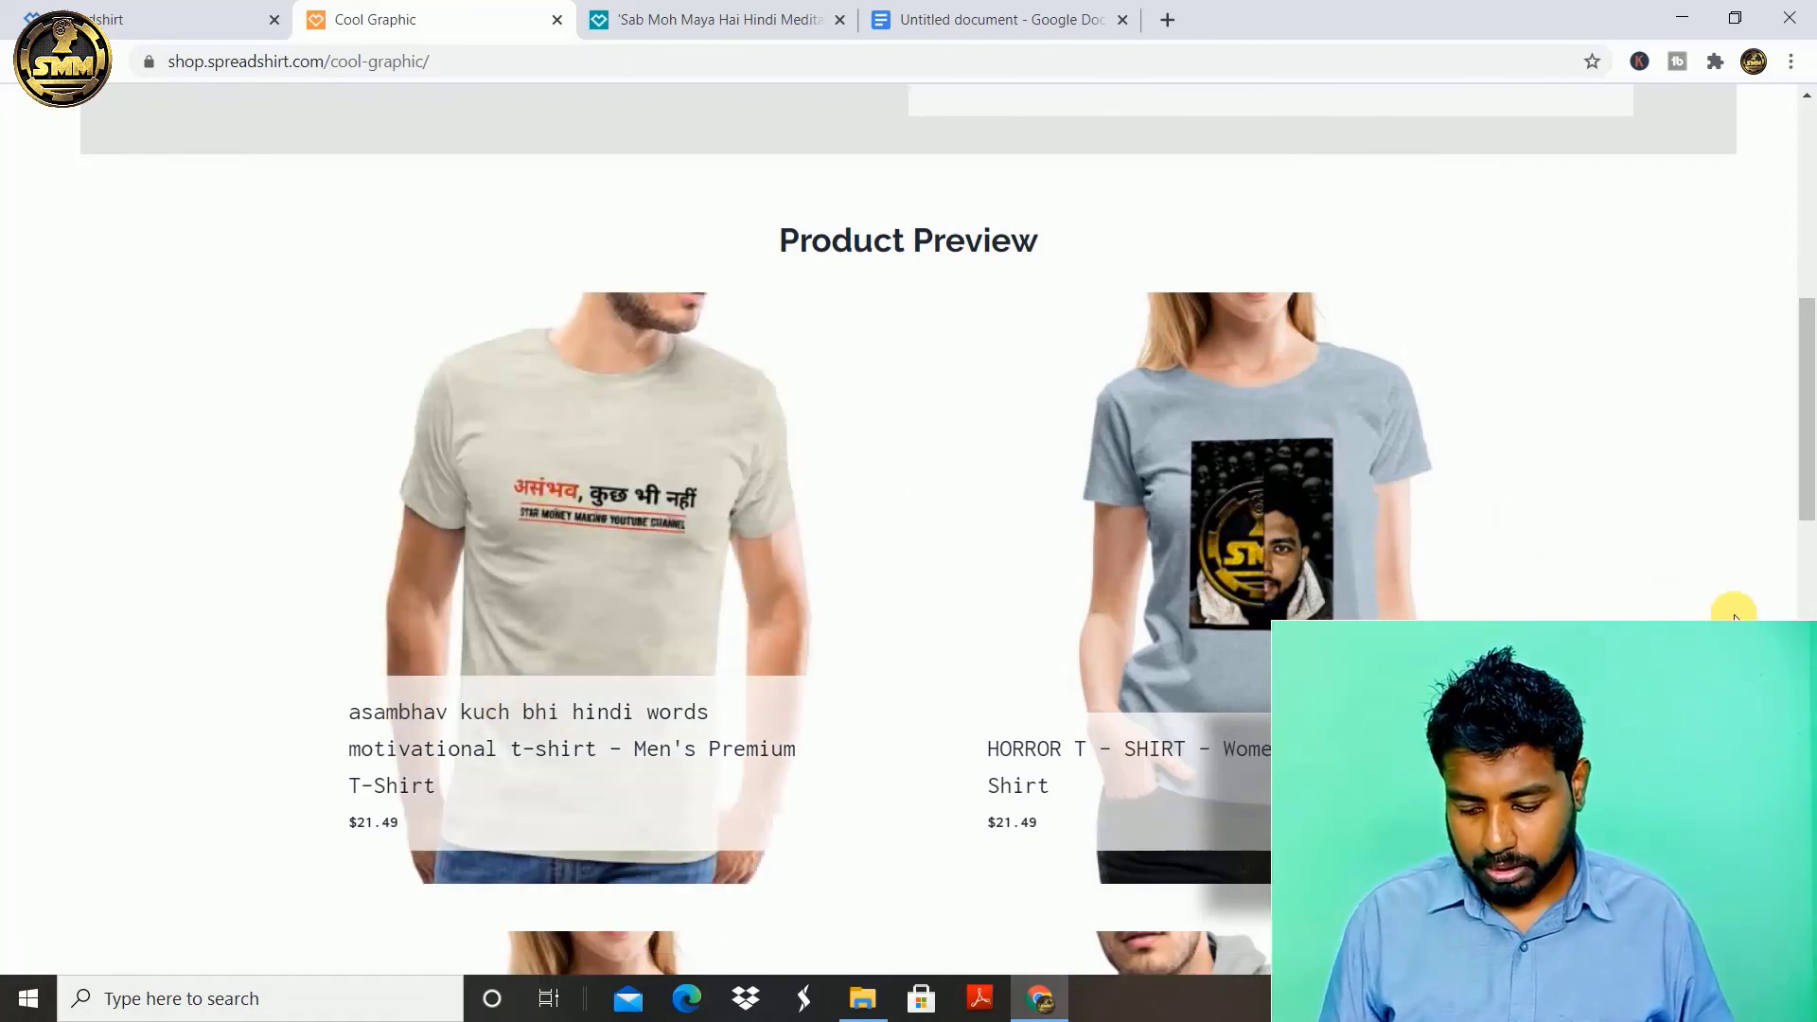
{"action": "scroll", "coordinate": [1735, 617], "scroll_direction": "down", "scroll_amount": 1}
{"action": "scroll", "coordinate": [1735, 618], "scroll_direction": "down", "scroll_amount": 8}
{"action": "left_click", "coordinate": [851, 171]}
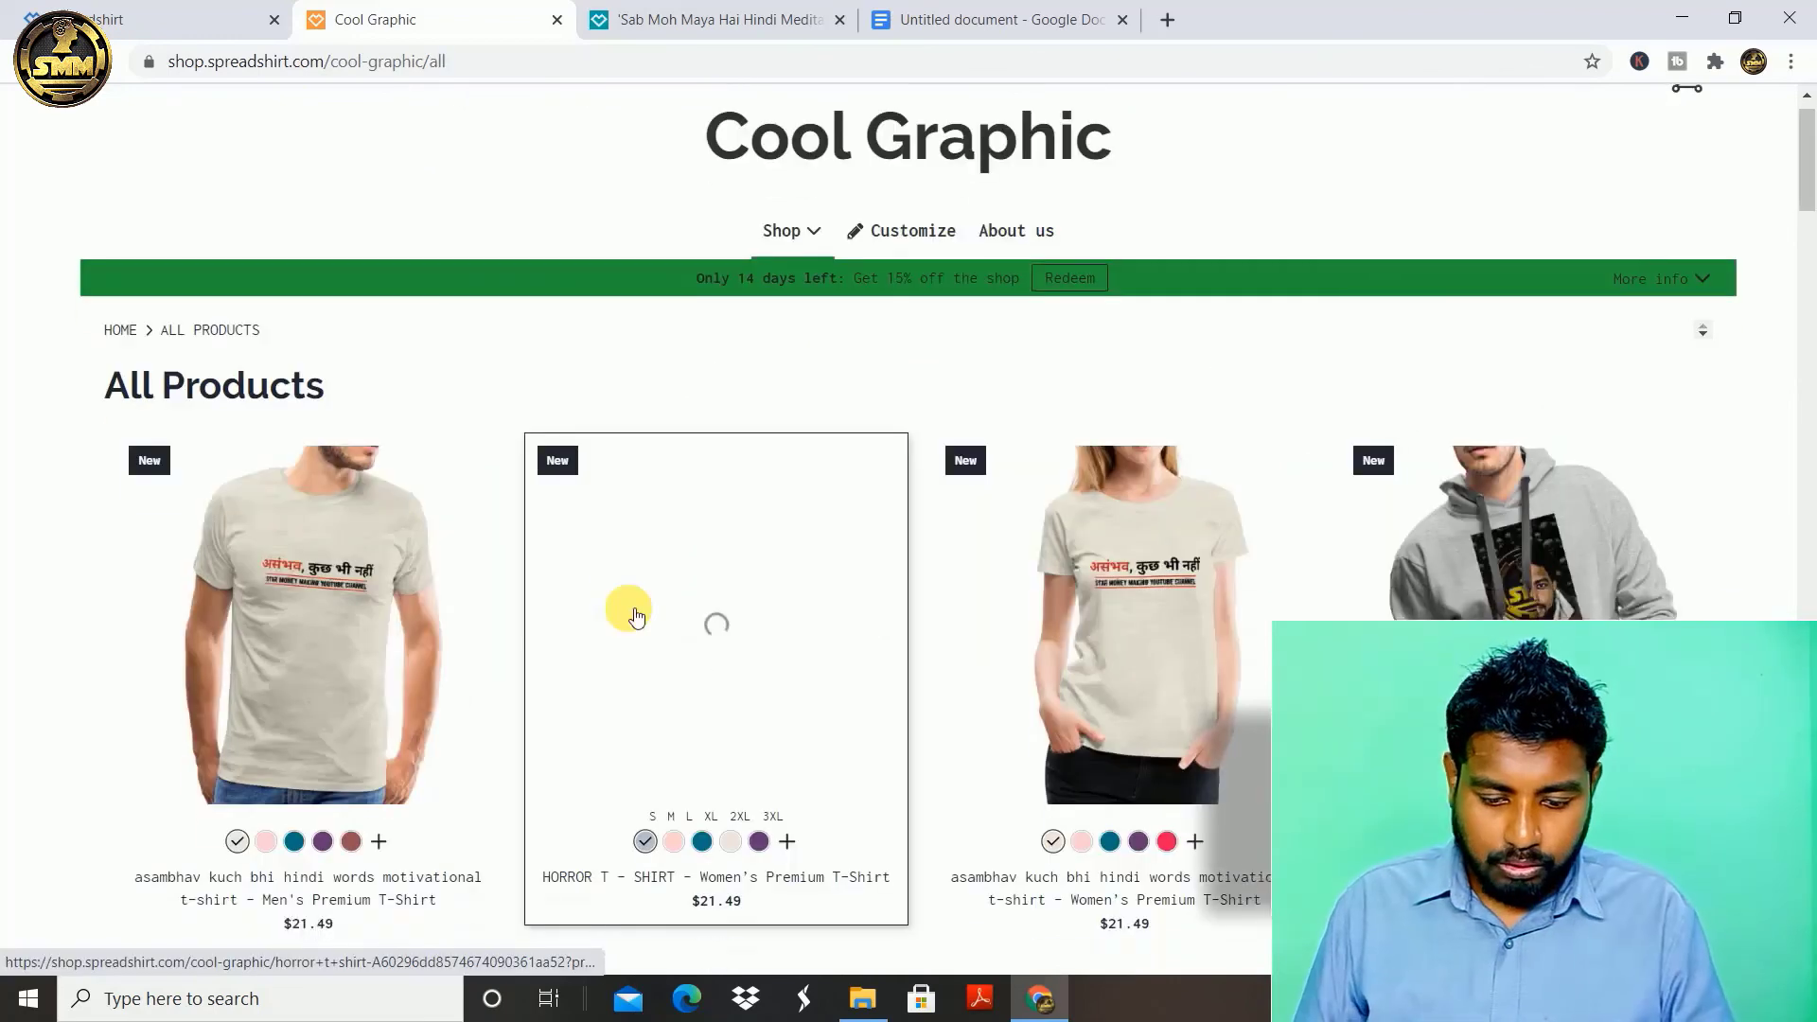
{"action": "scroll", "coordinate": [633, 612], "scroll_direction": "down", "scroll_amount": 1}
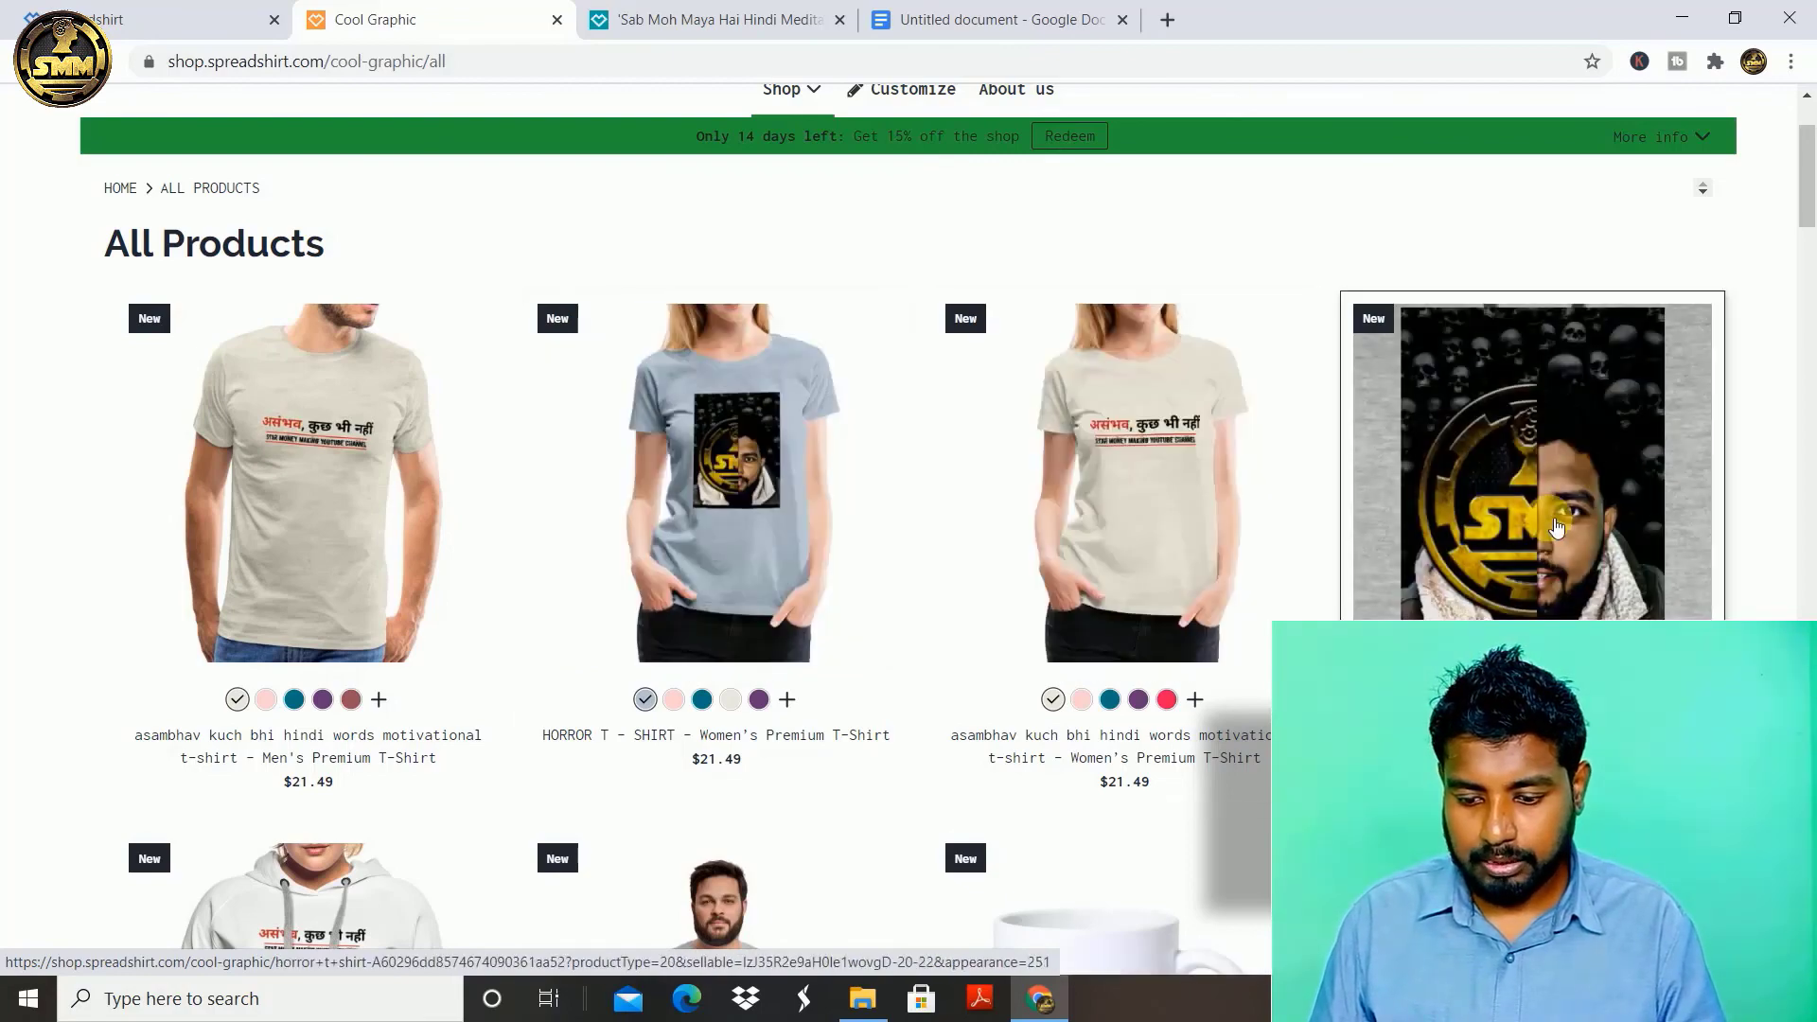
{"action": "scroll", "coordinate": [1259, 916], "scroll_direction": "down", "scroll_amount": 7}
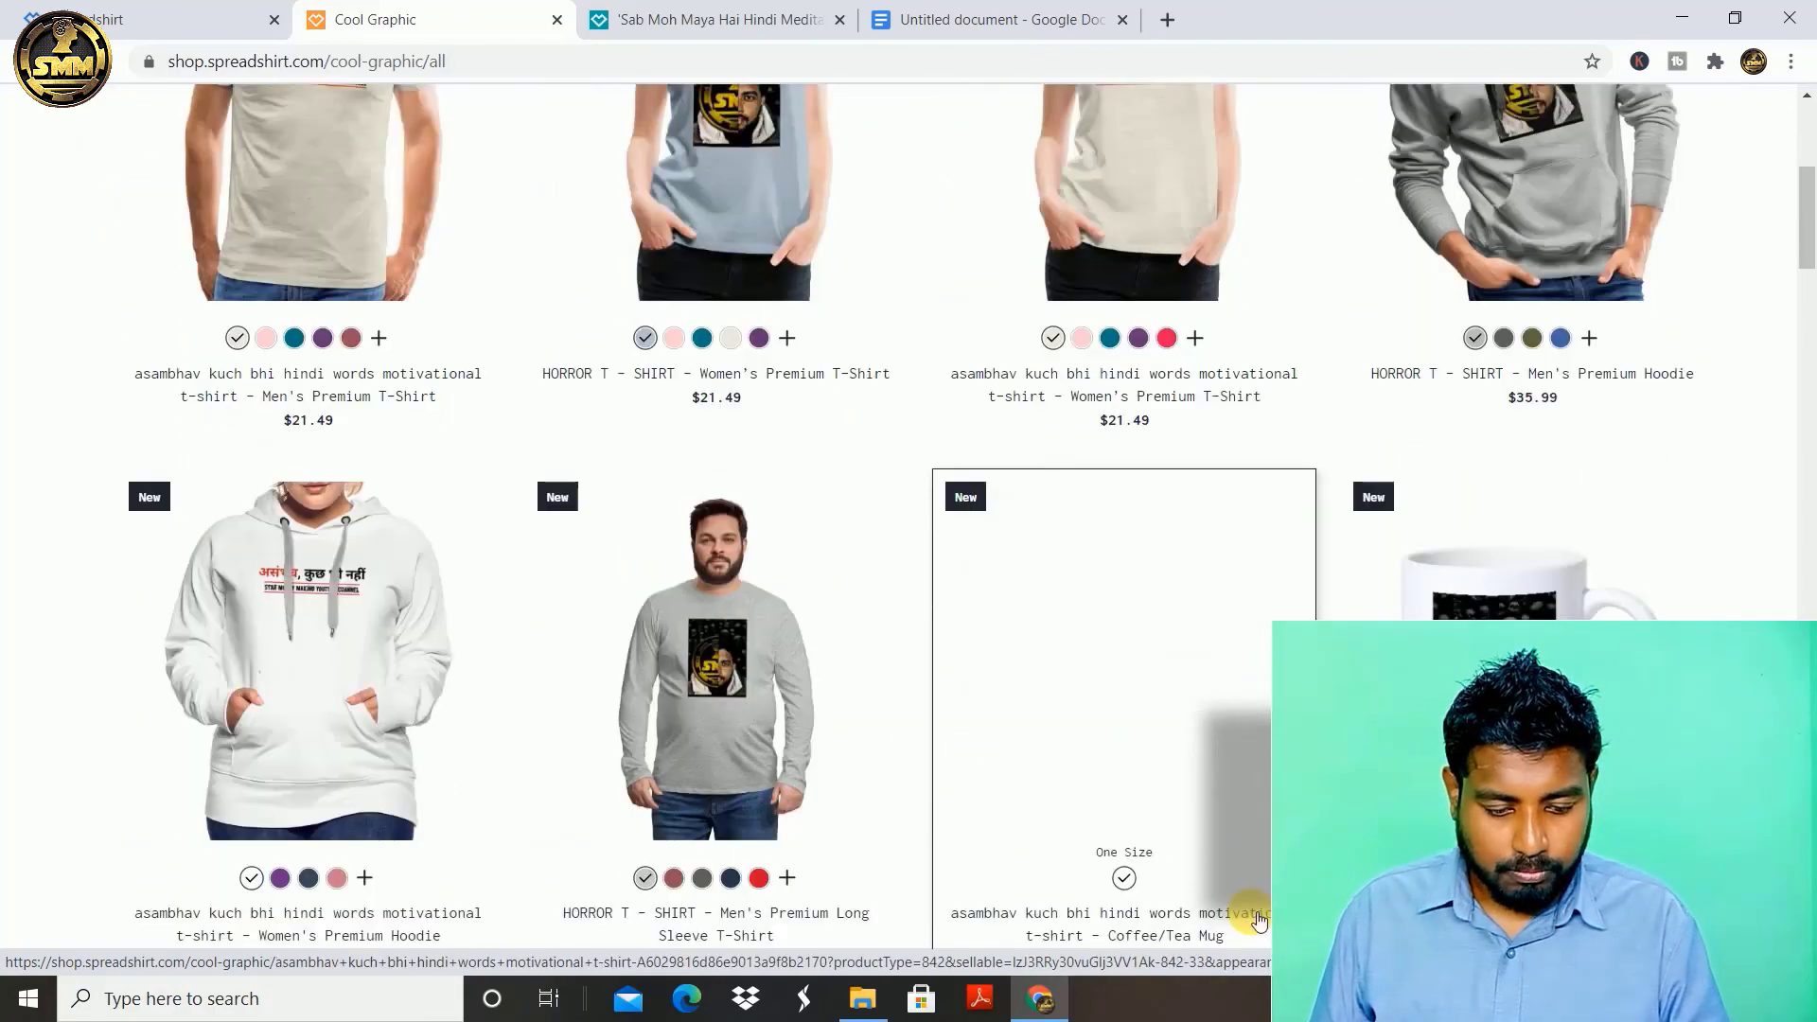
{"action": "scroll", "coordinate": [1259, 918], "scroll_direction": "down", "scroll_amount": 10}
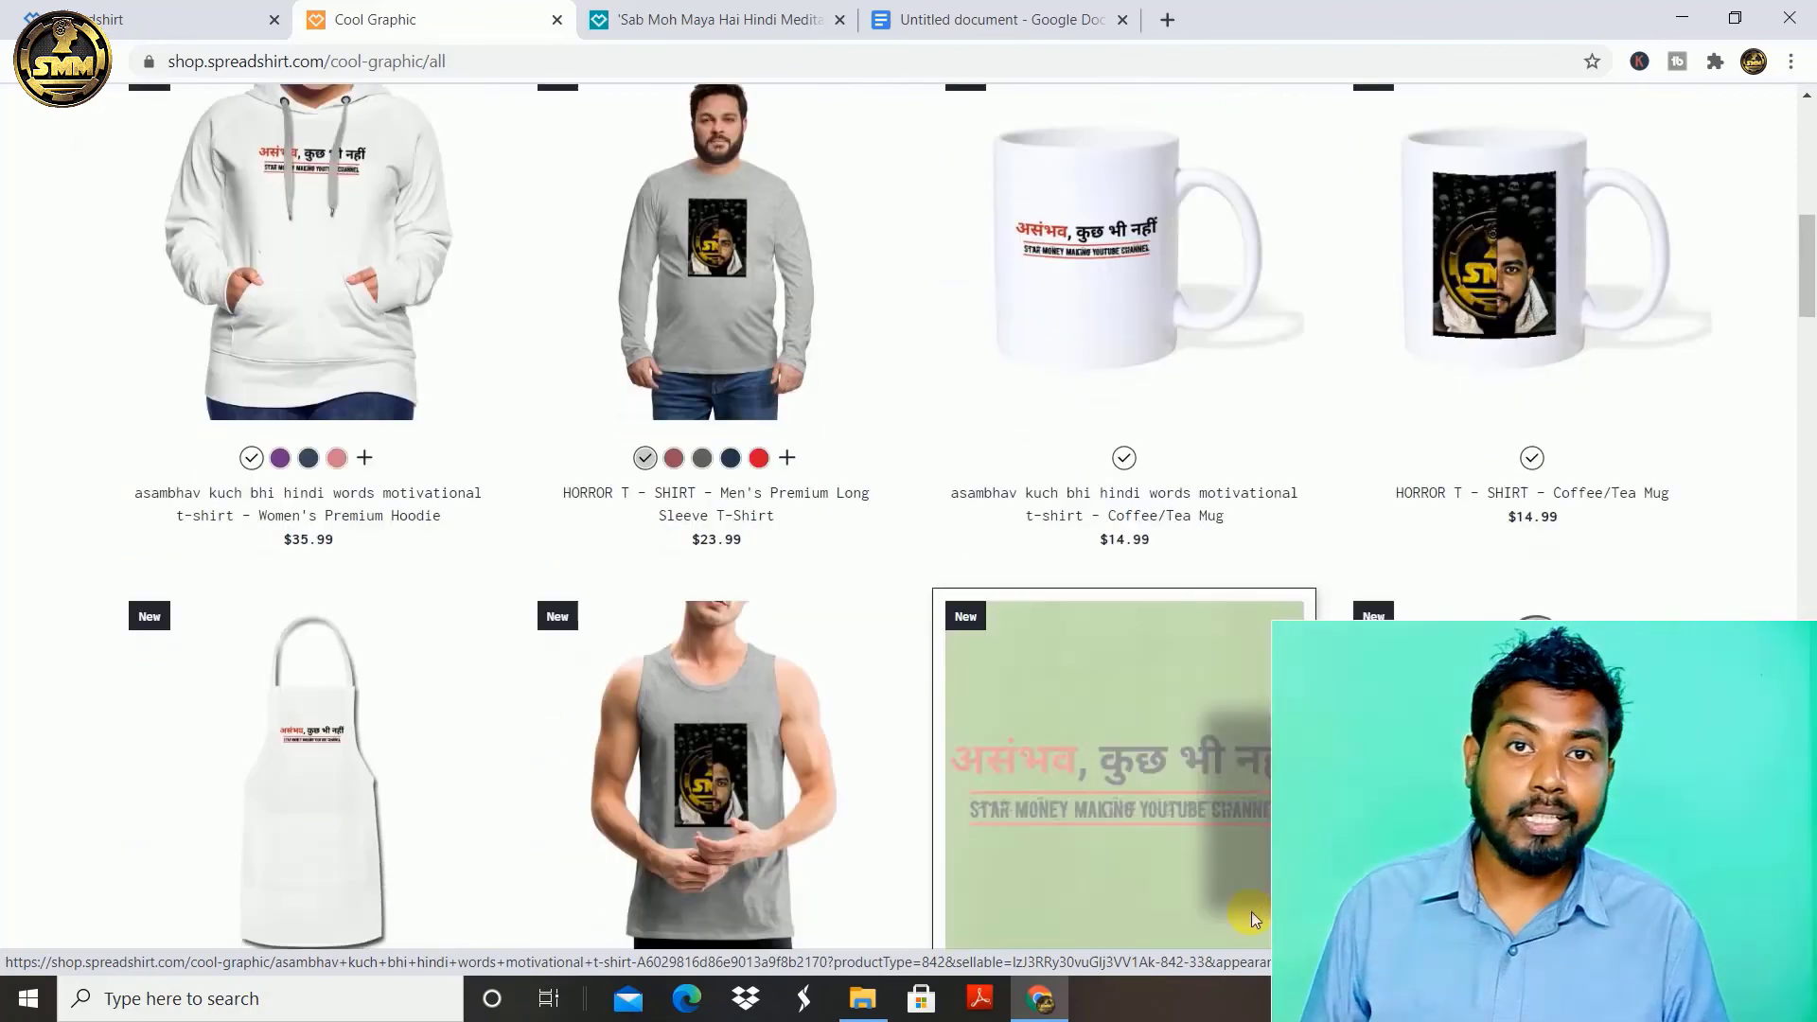